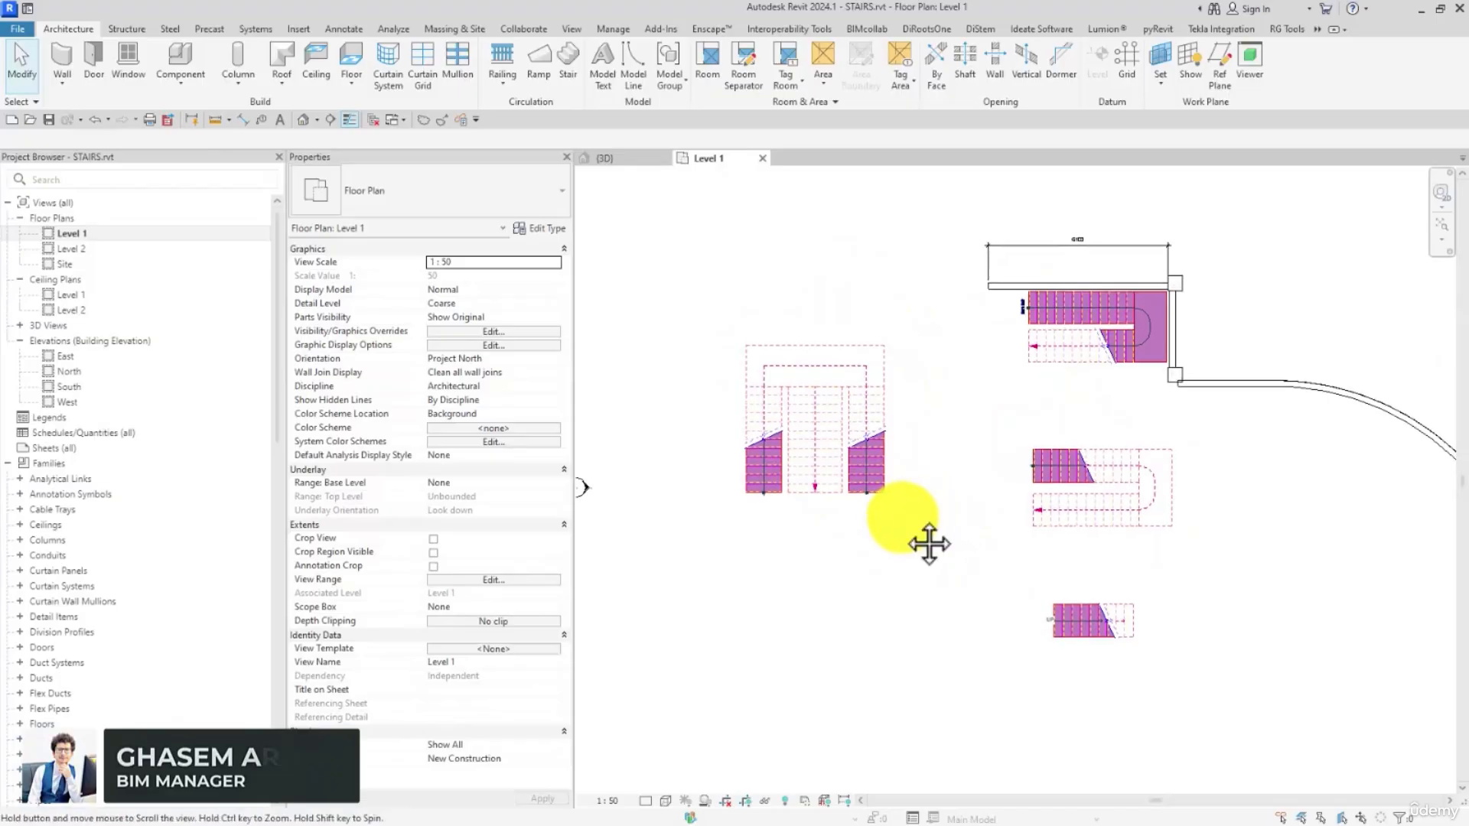
Start a new stair and place an L-shape winder run 1100 mm wide in the open area below the existing stairs
left_click(560, 59)
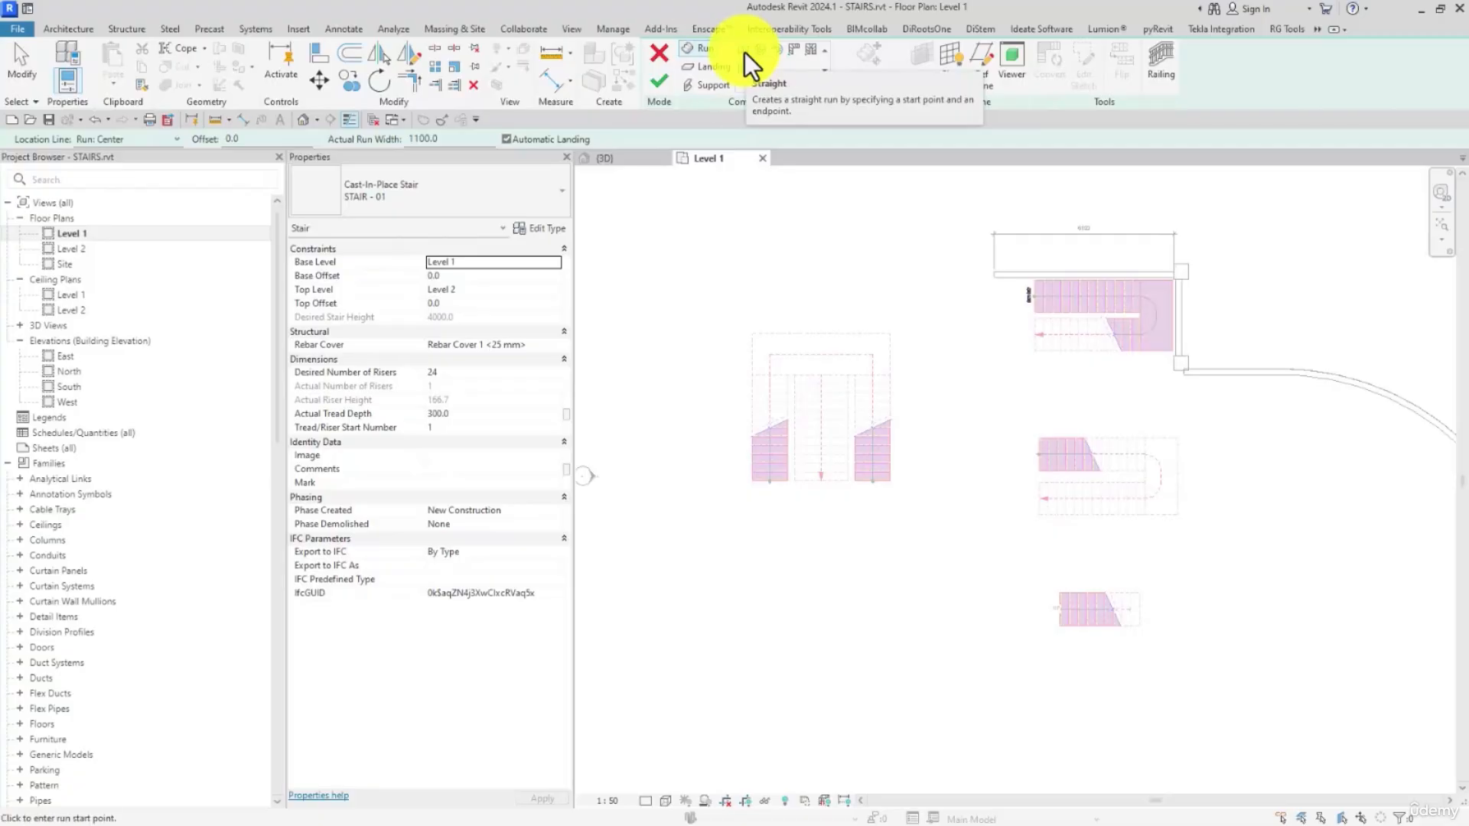
left_click(792, 53)
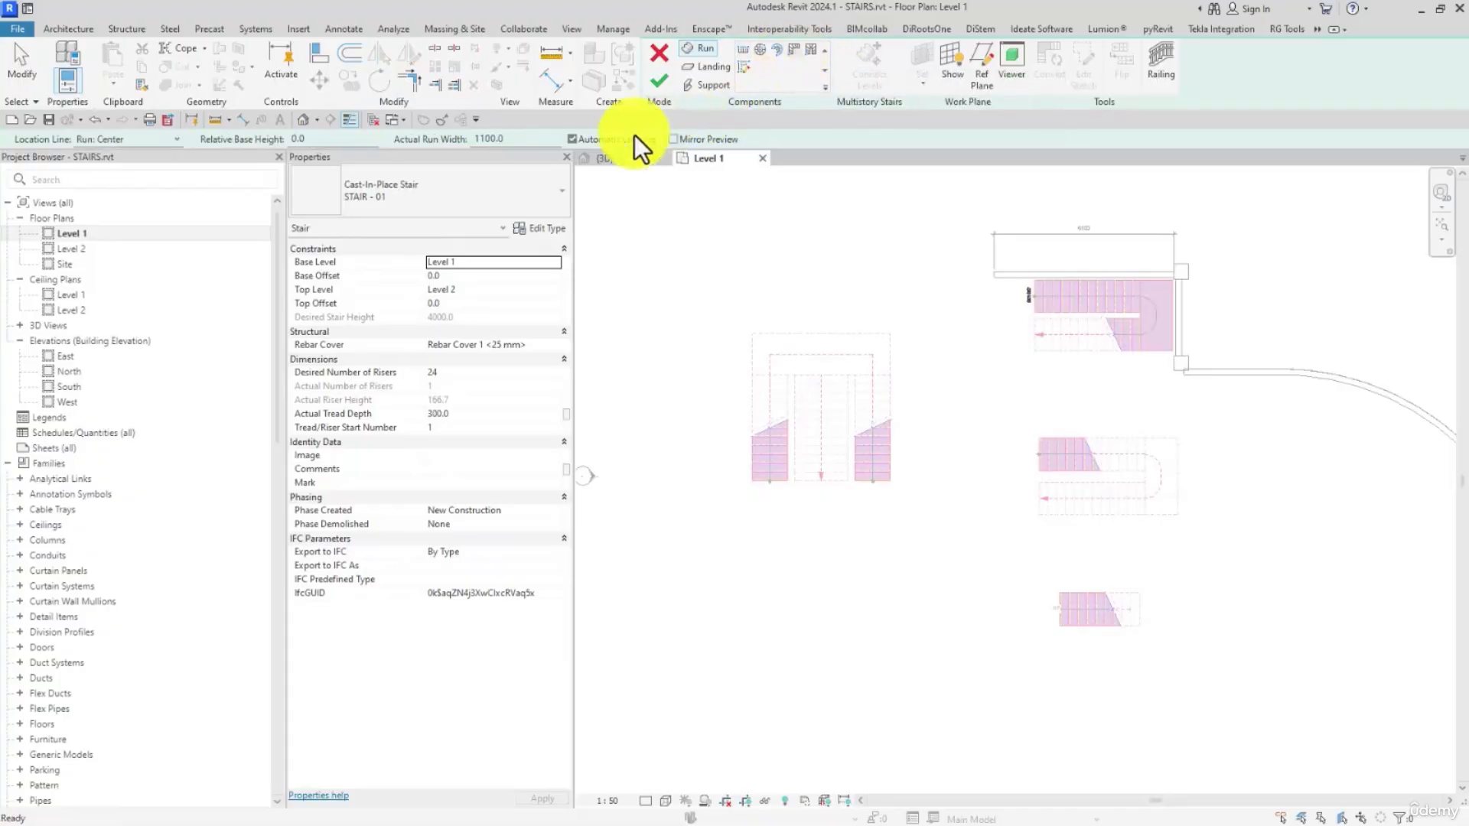
left_click(511, 138)
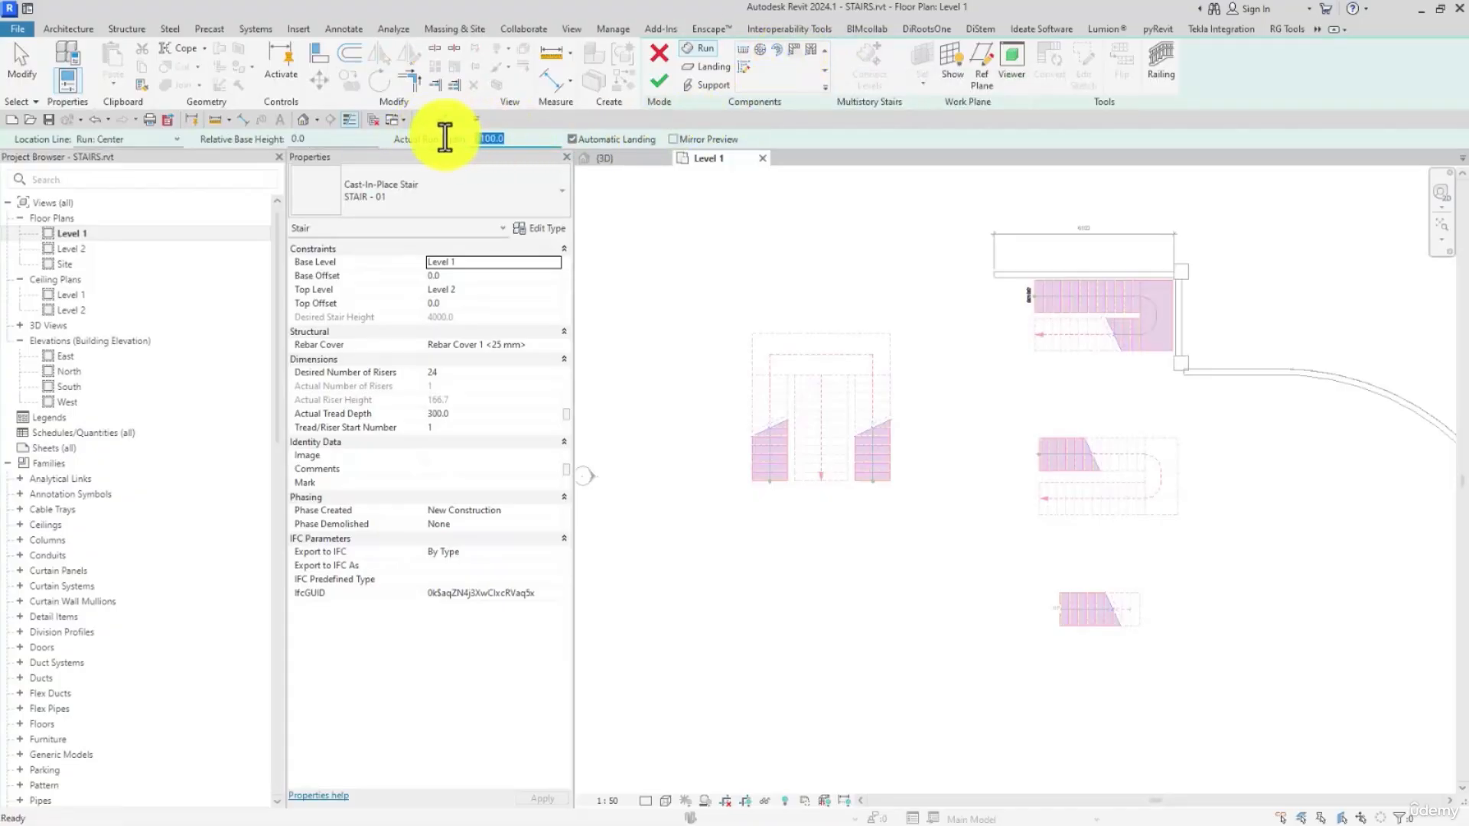
middle_click_drag(928, 648, 859, 501)
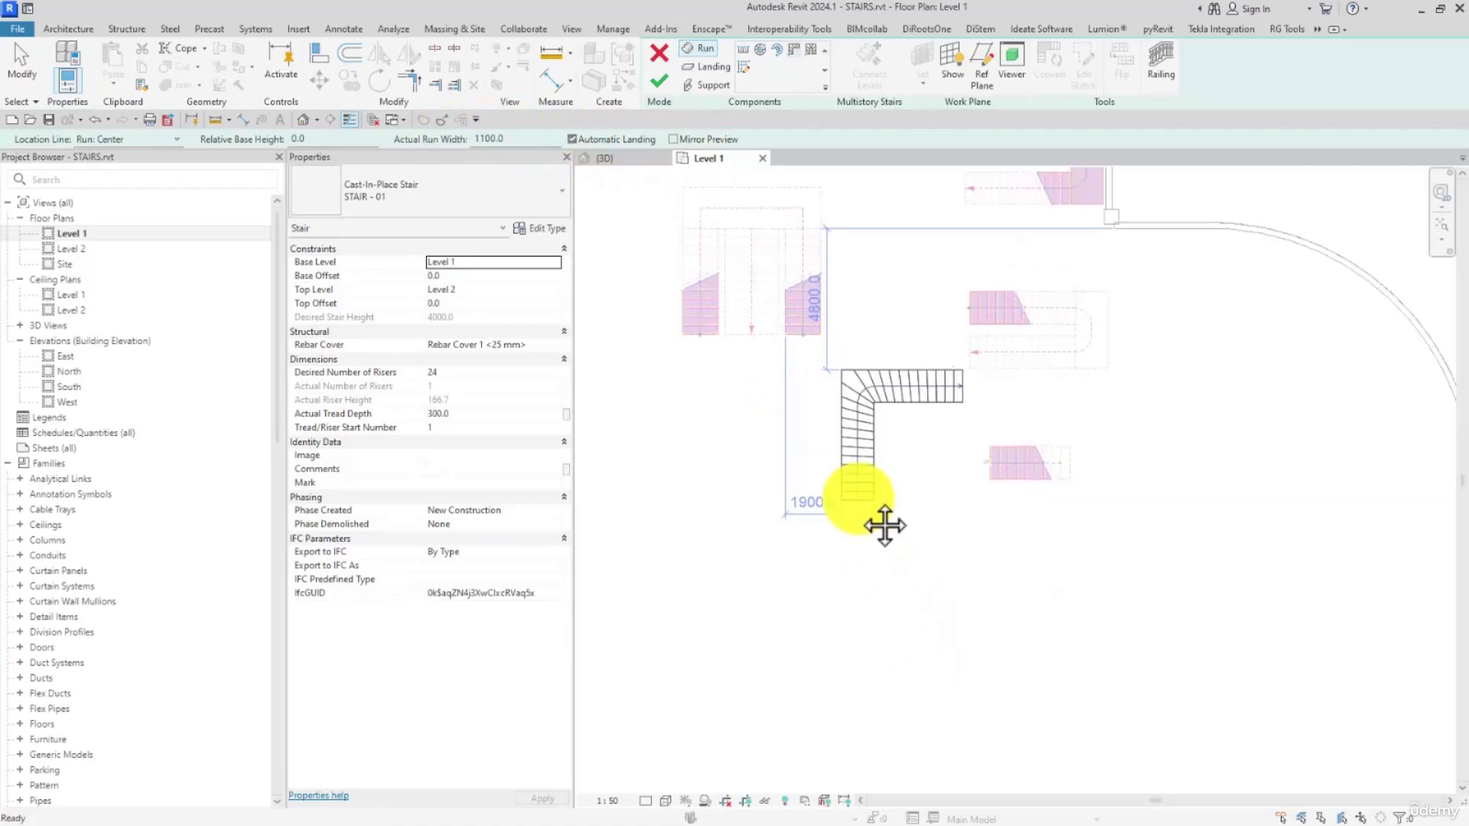
left_click(760, 526)
middle_click_drag(685, 643, 852, 626)
scroll(852, 625, "up", 1)
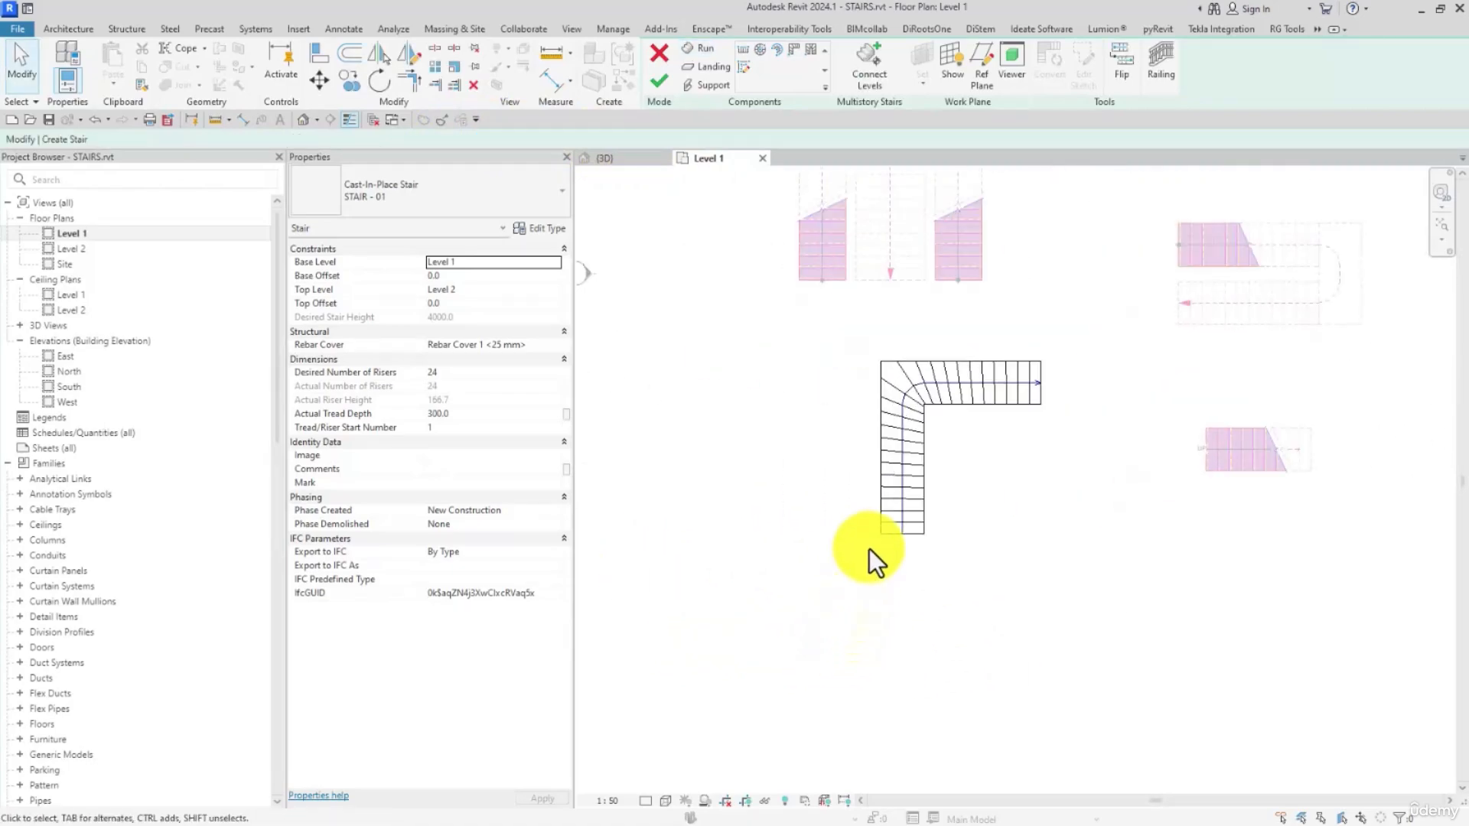
Select the L-shaped winder run and review its Winder Style options and tread layout
left_click(883, 531)
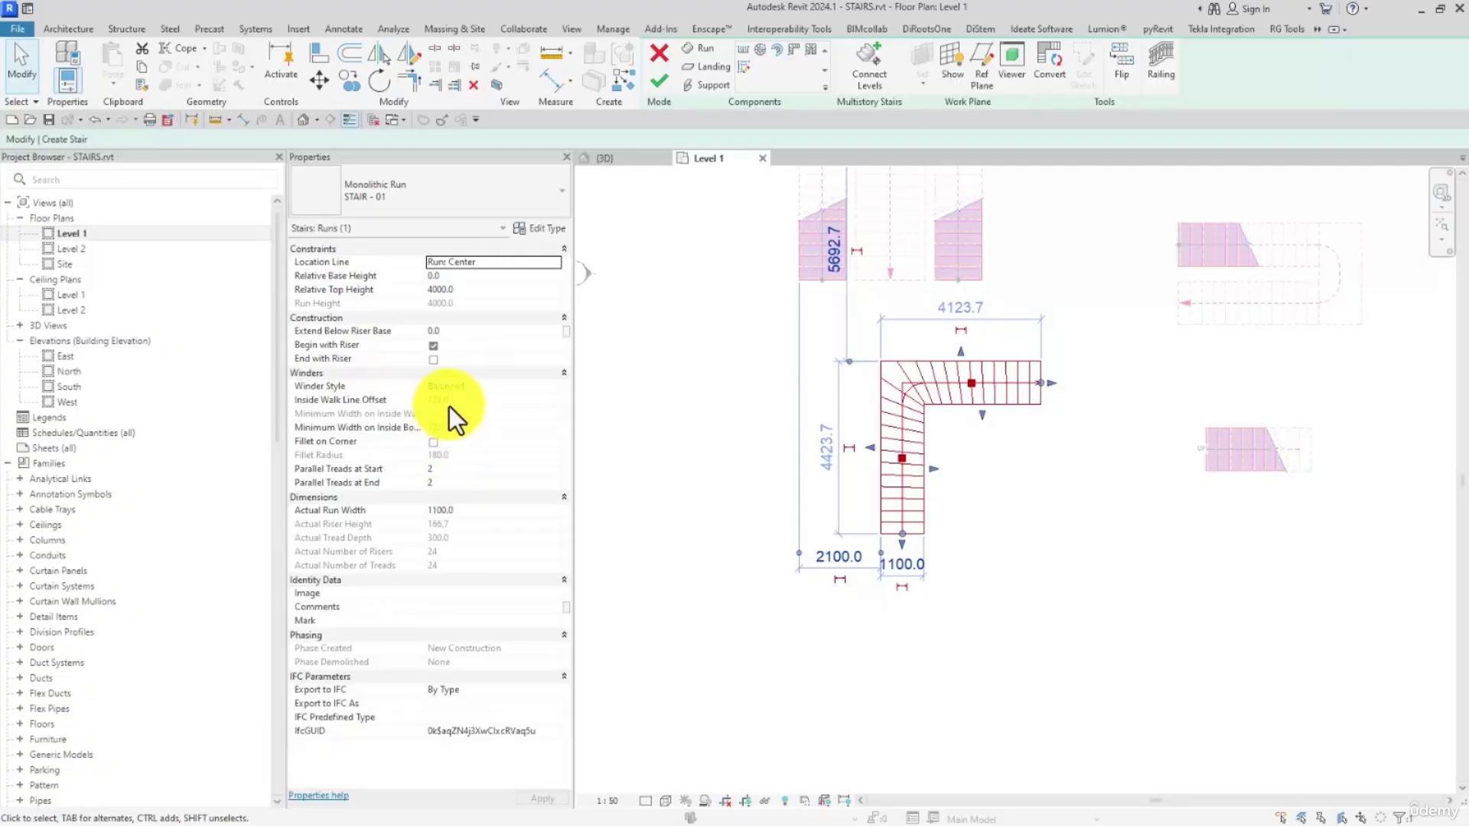
left_click(553, 388)
left_click(553, 390)
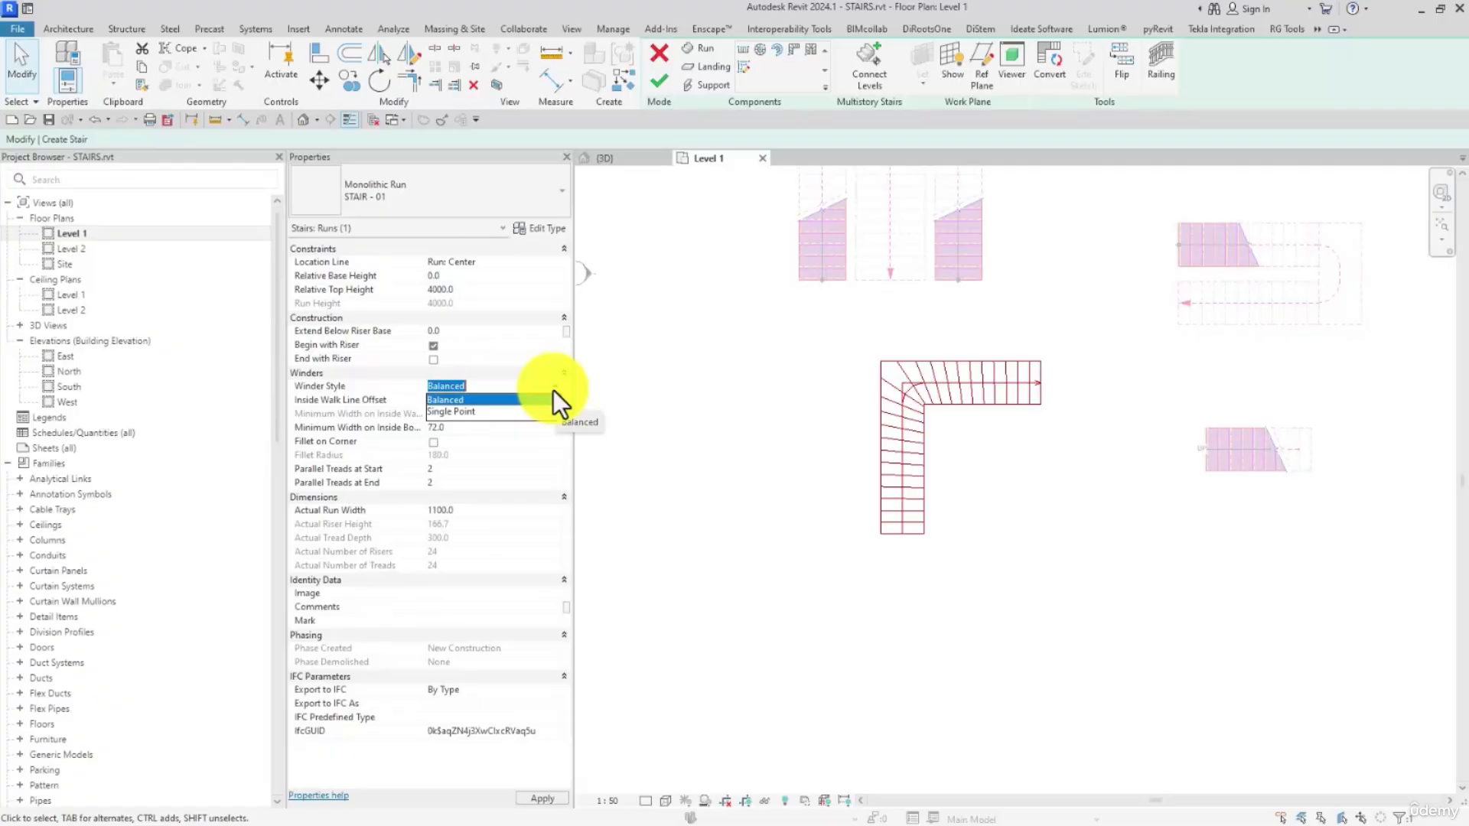
left_click(558, 389)
scroll(941, 503, "up", 2)
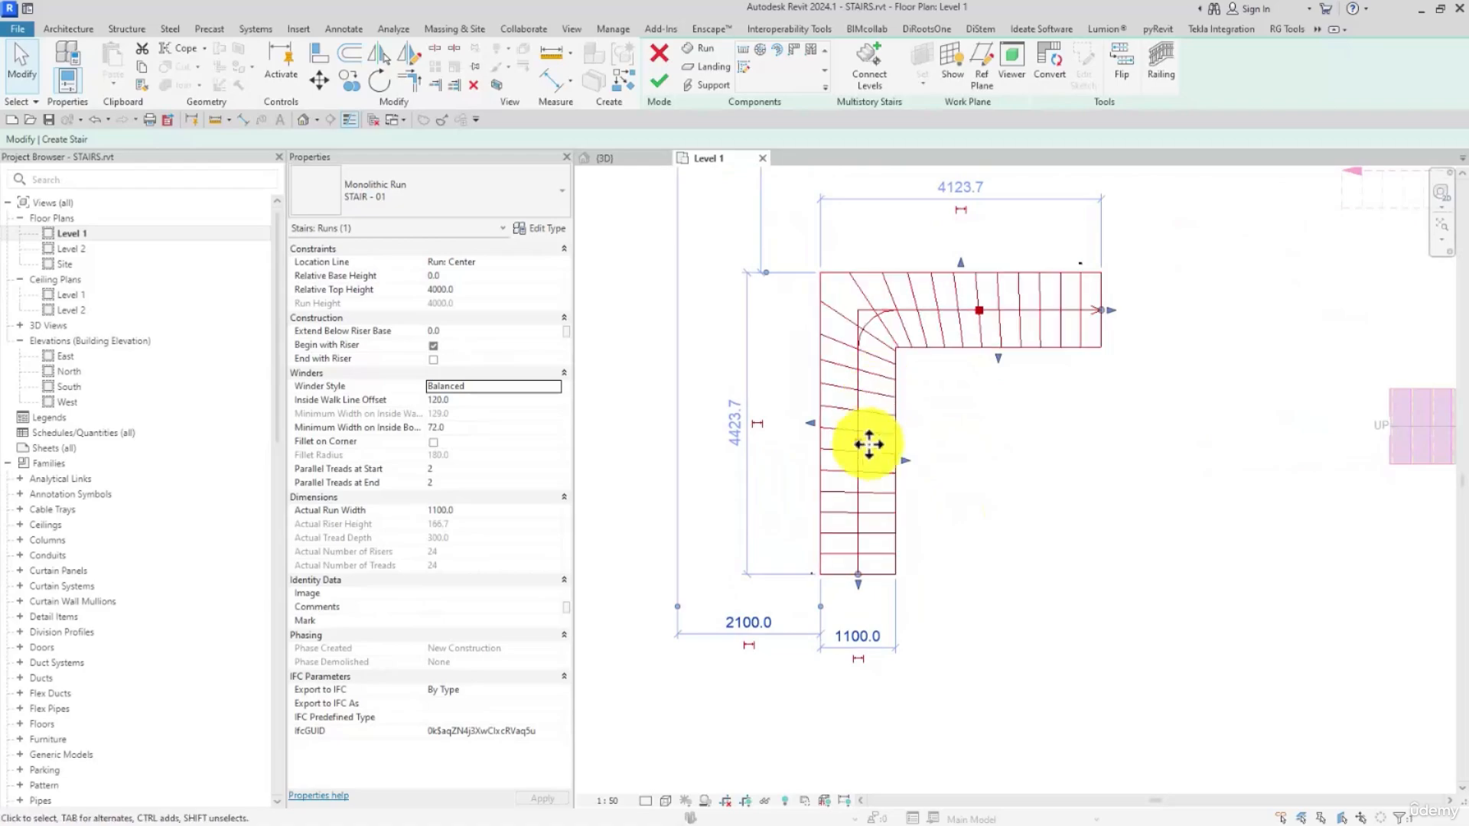
scroll(872, 485, "up", 1)
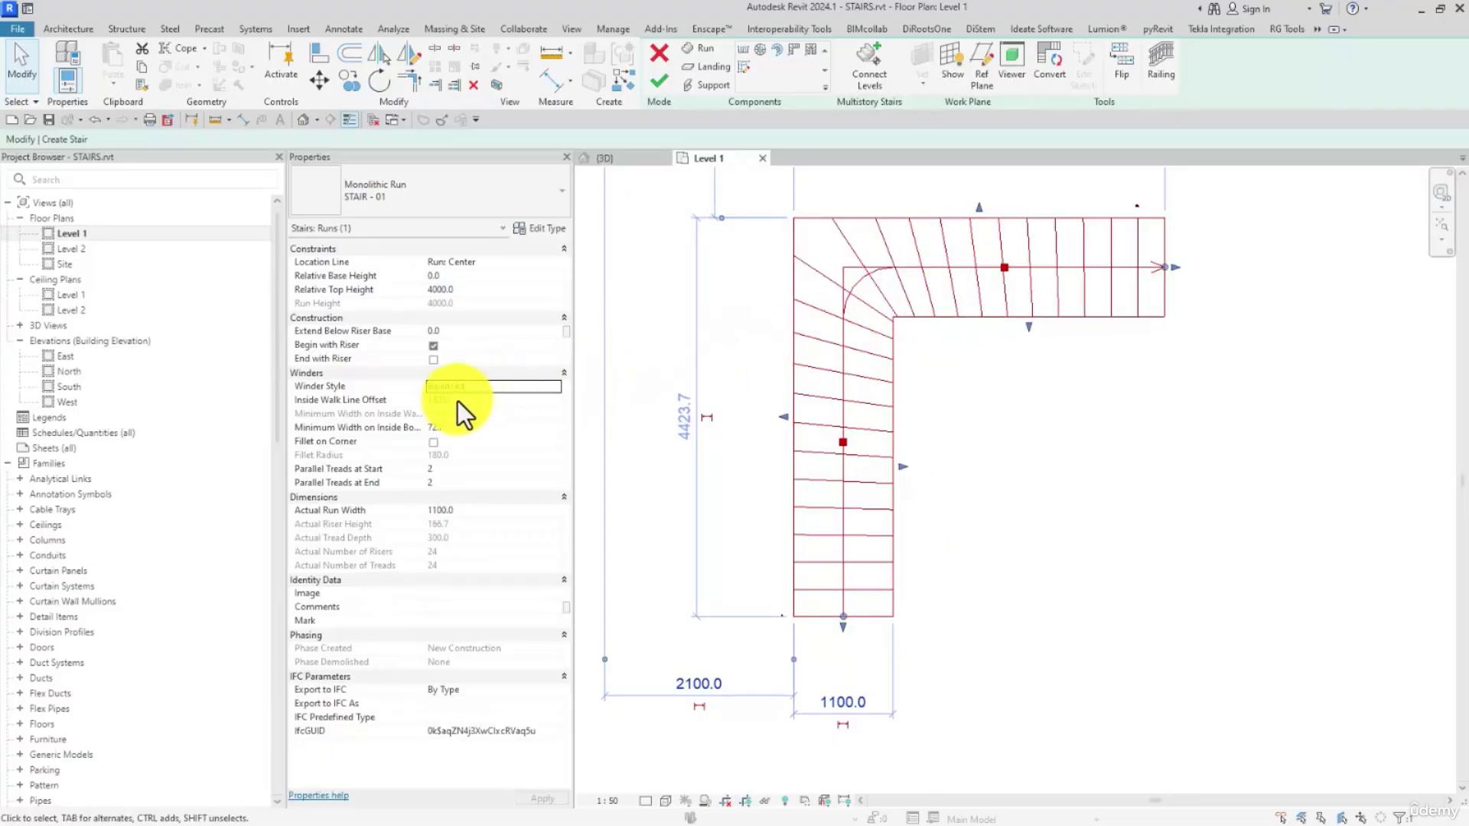
Try the Single Point winder style on the L-shaped run and return it to Balanced
left_click(555, 389)
left_click(486, 412)
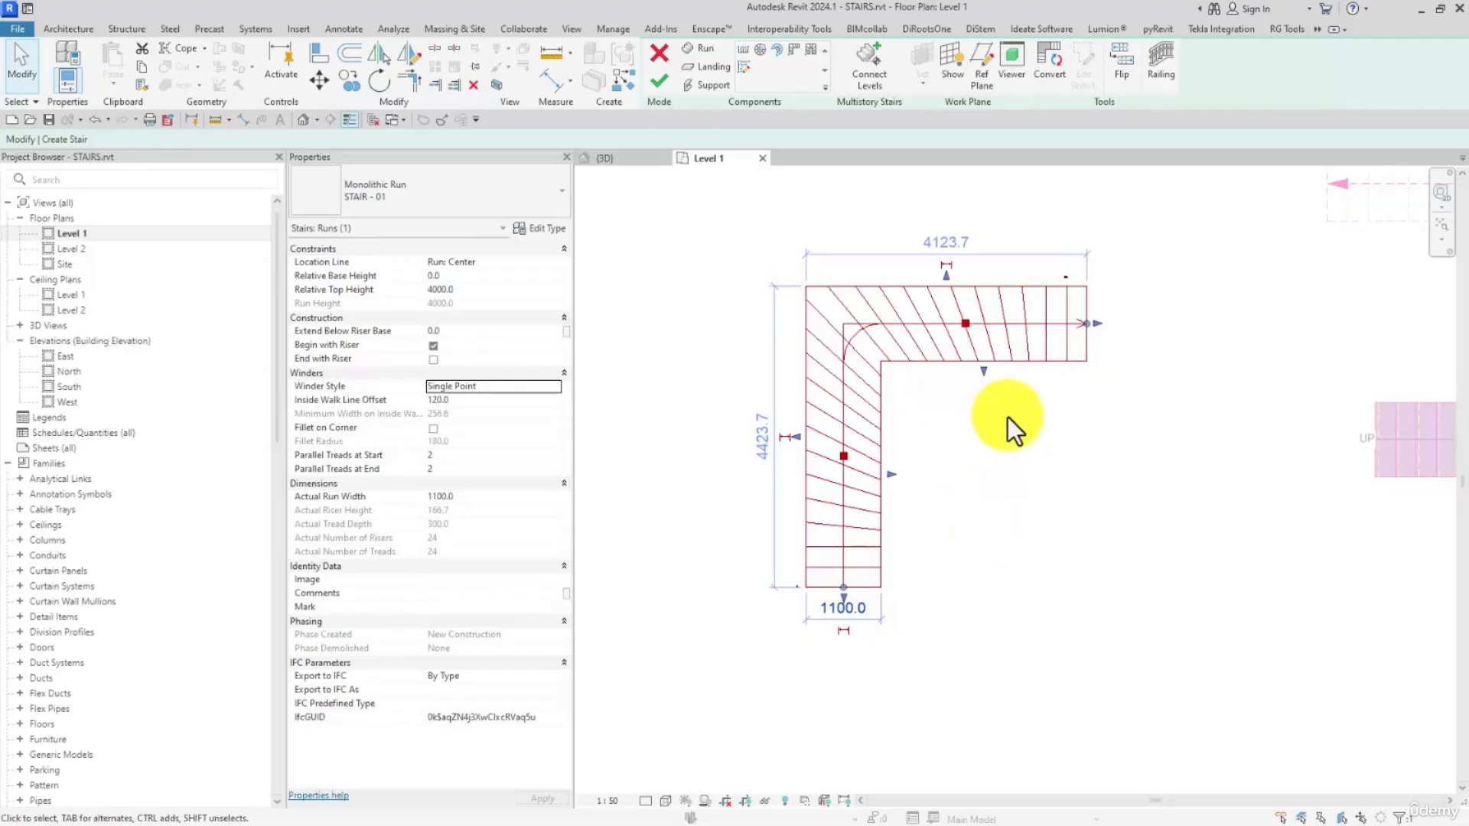
left_click(557, 386)
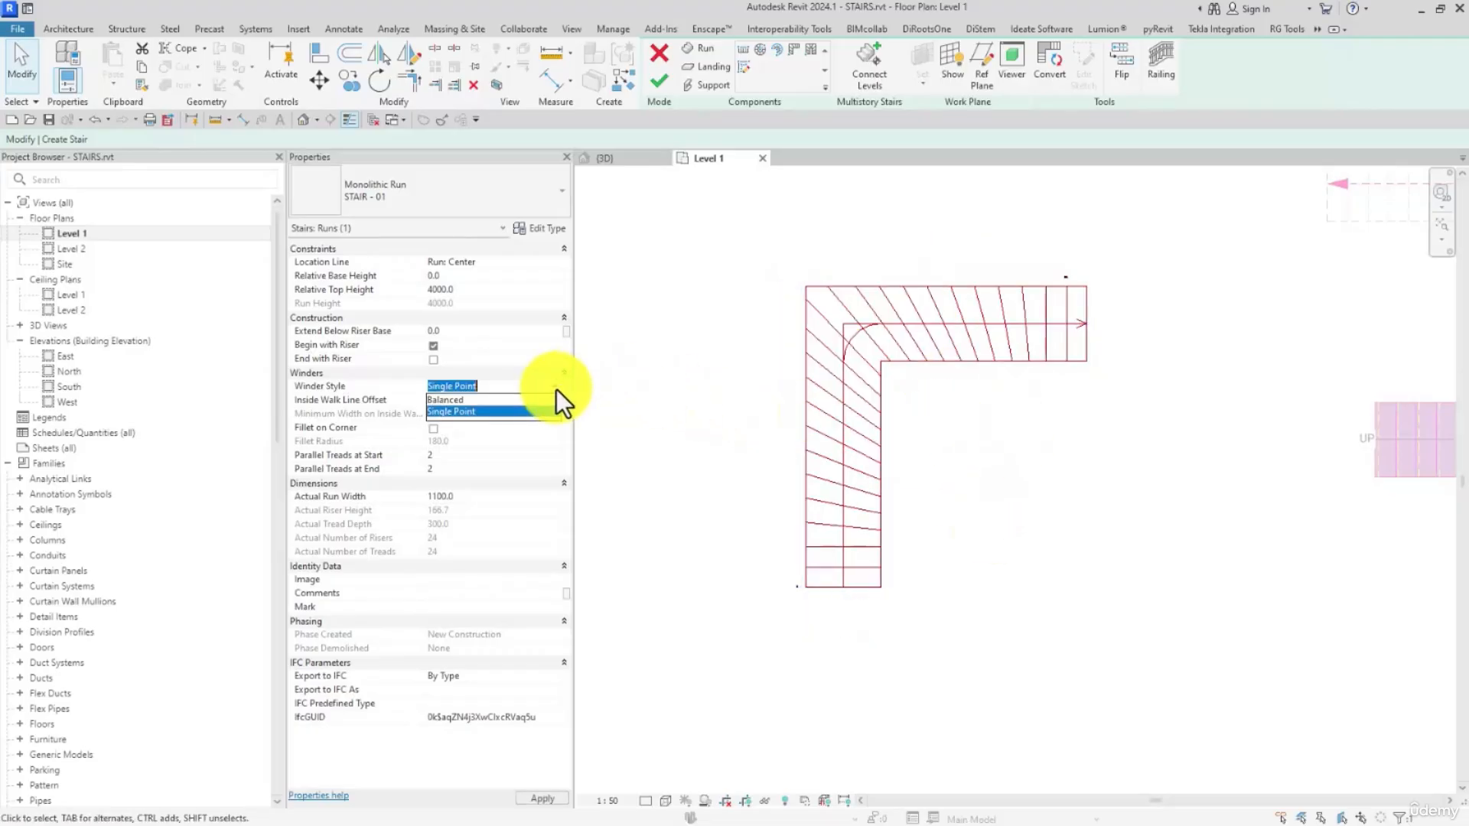
left_click(473, 400)
scroll(773, 498, "down", 2)
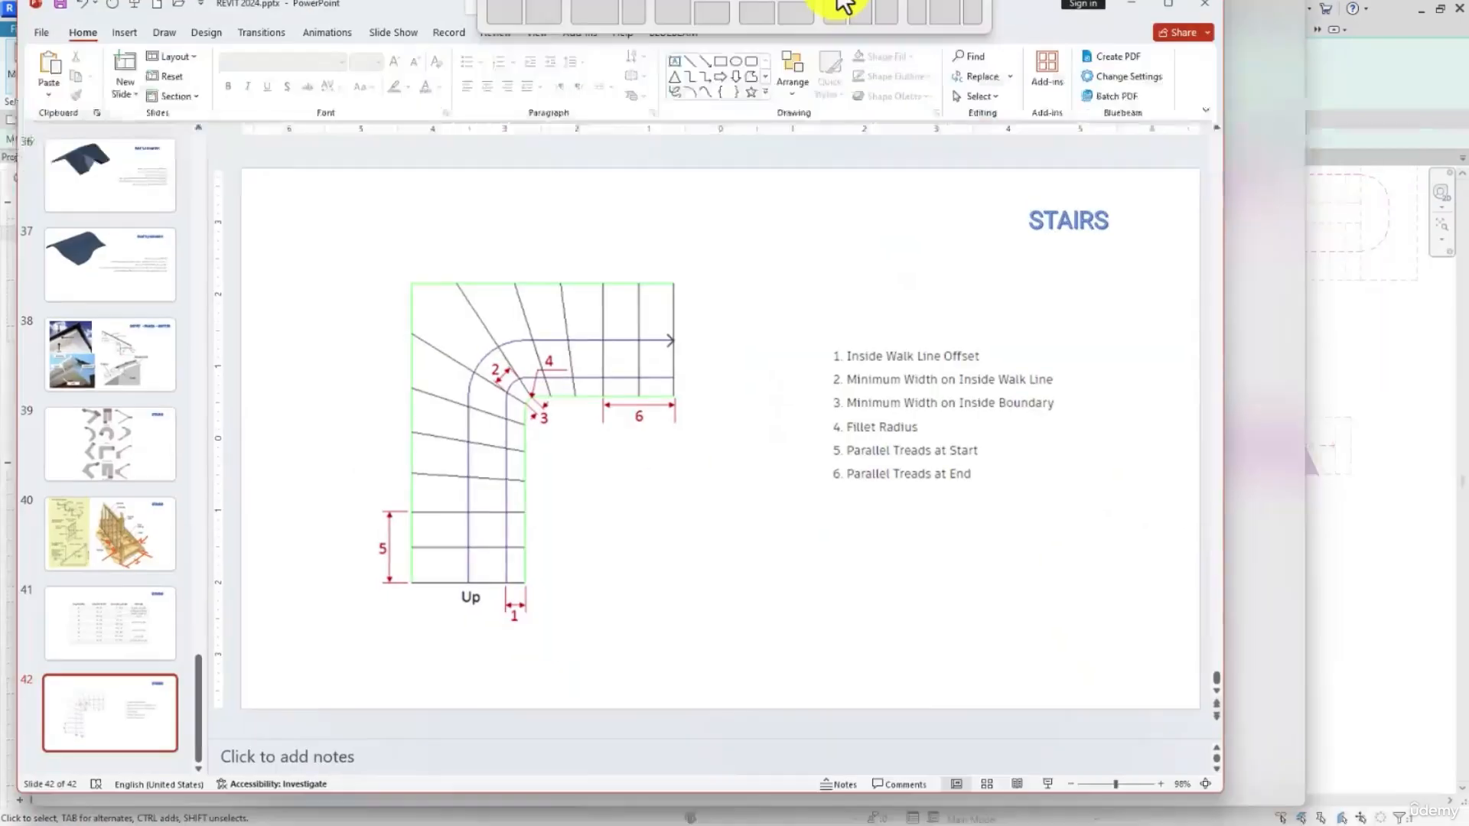
Switch to PowerPoint and examine the numbered winder parameters on the STAIRS slide, from Inside Walk Line Offset to Parallel Treads at End
left_click_drag(836, 8, 836, 3)
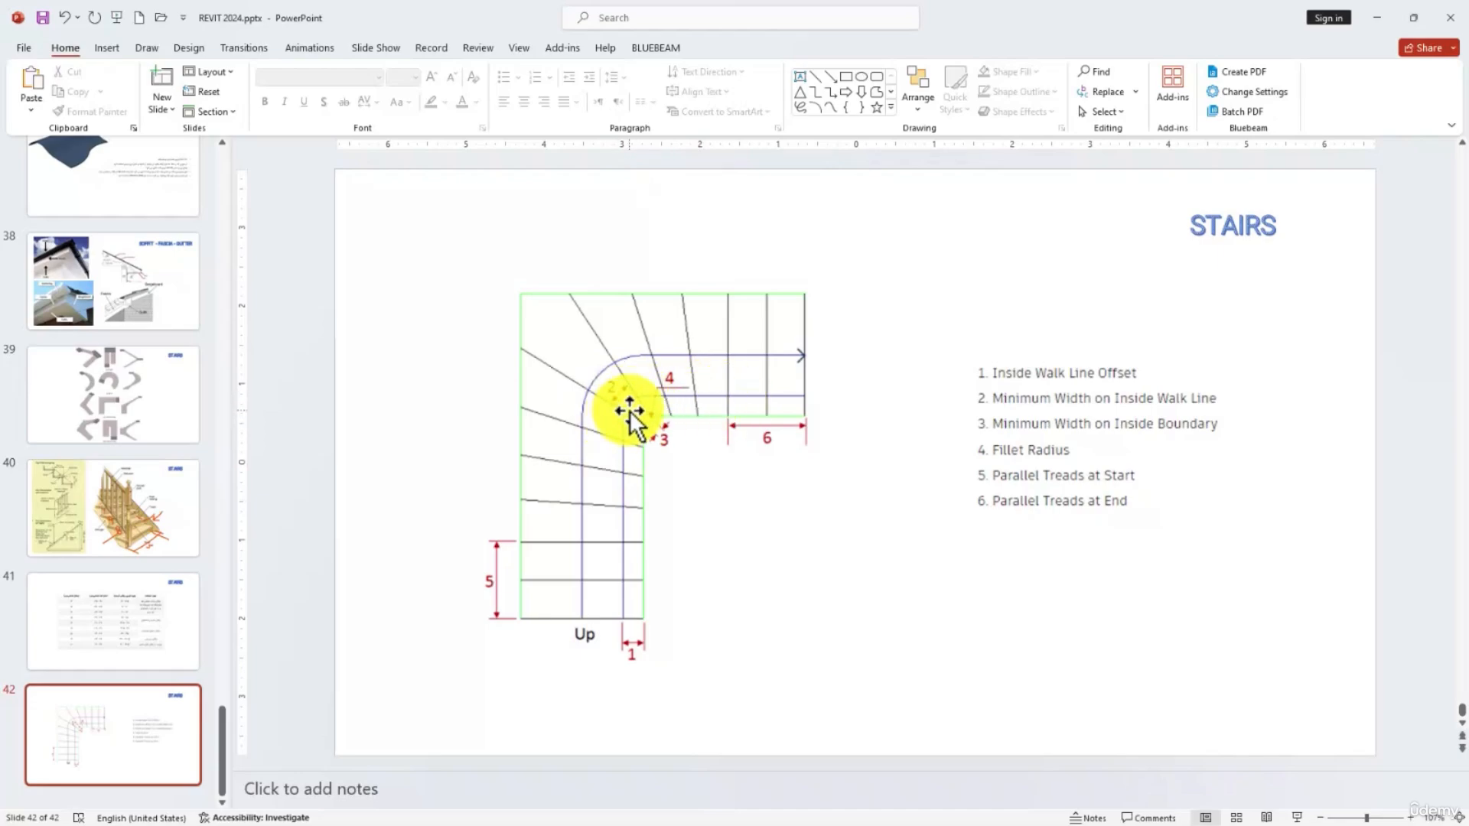
key("ctrl")
key("ctrl")
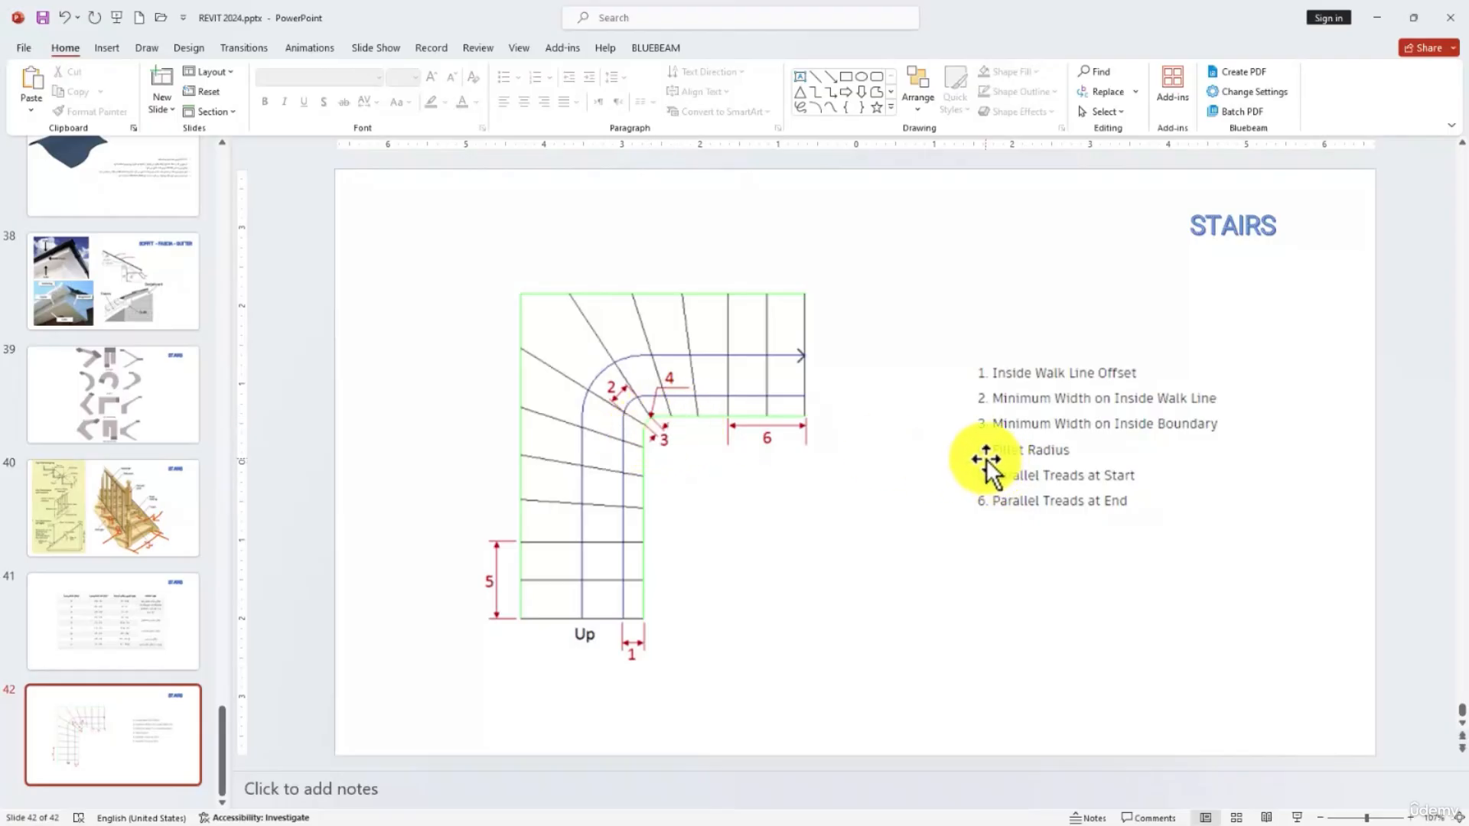
key("ctrl")
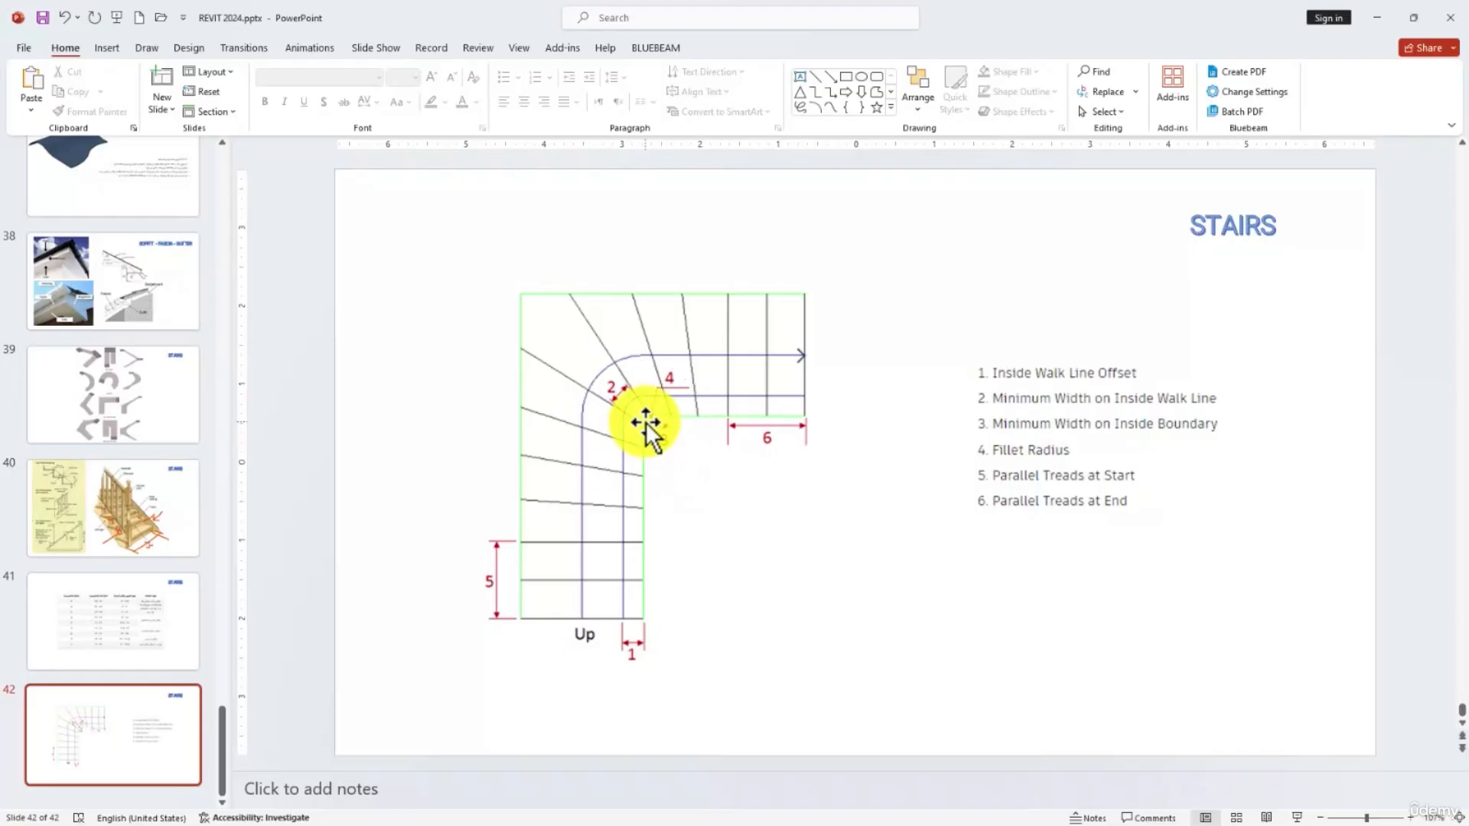
key("ctrl")
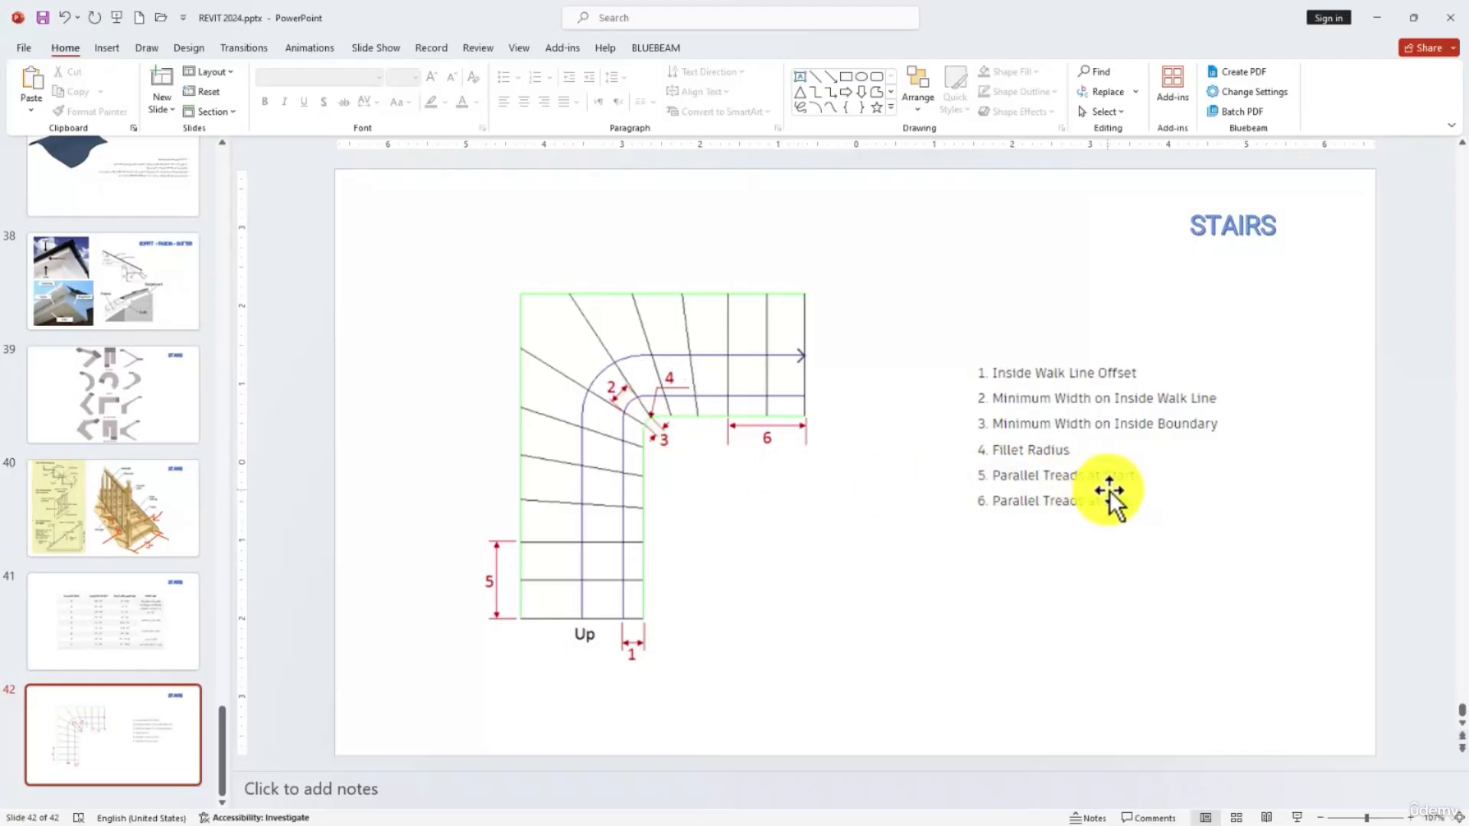
key("ctrl")
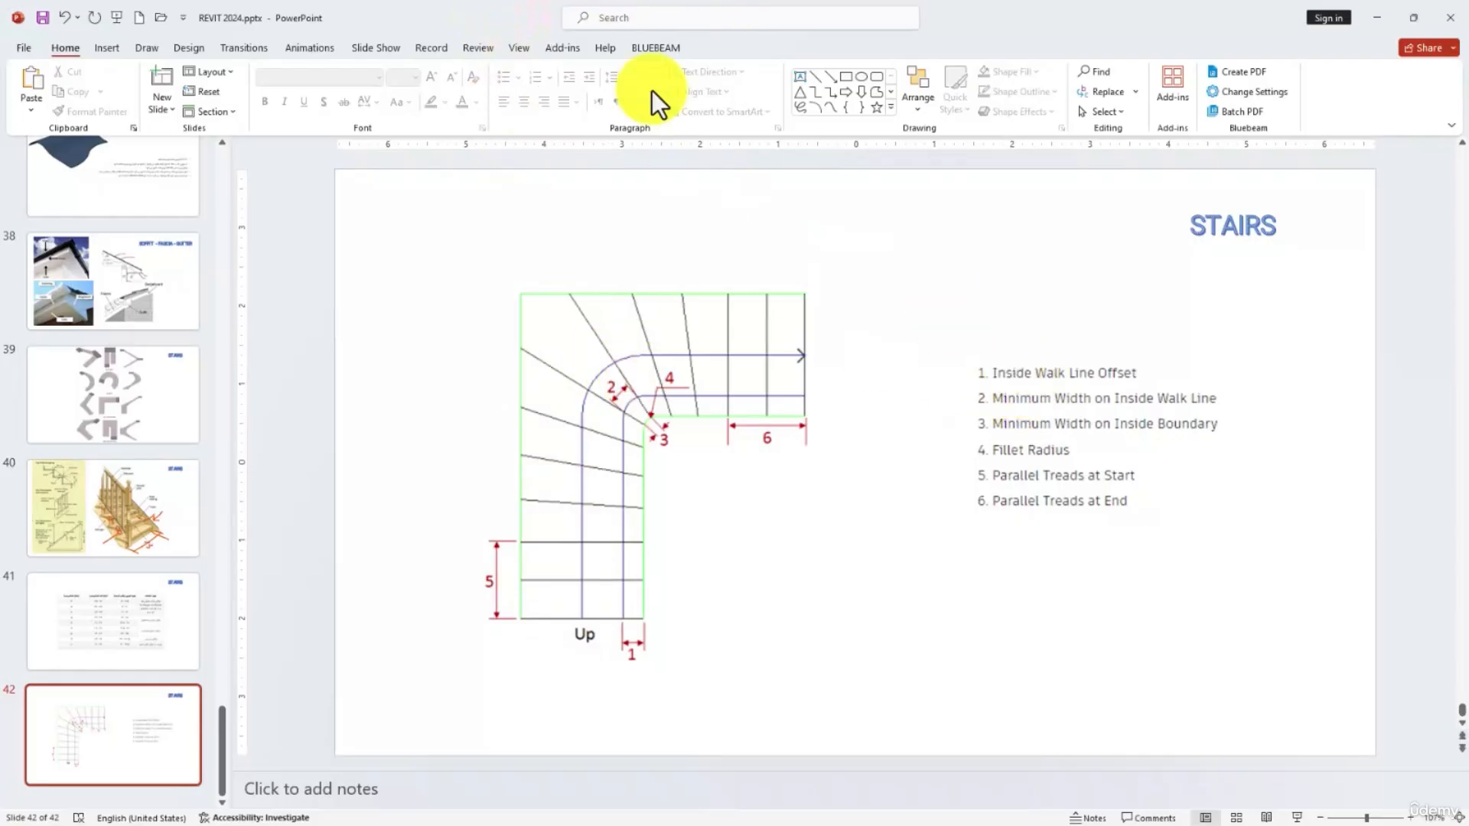
left_click_drag(536, 24, 0, 72)
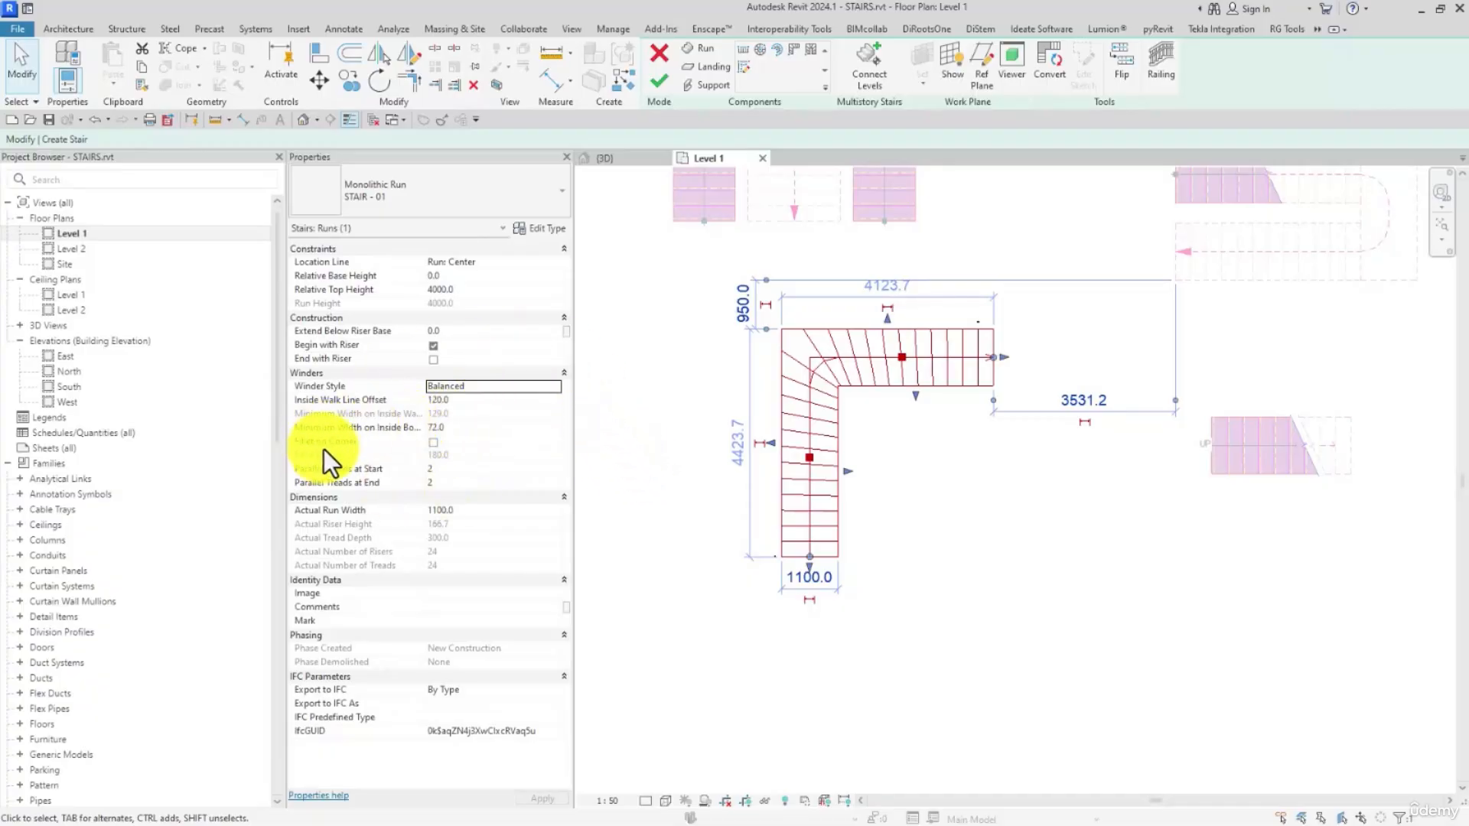
Back in Revit, enable Fillet on Corner for the L-shaped winder run
scroll(843, 411, "up", 2)
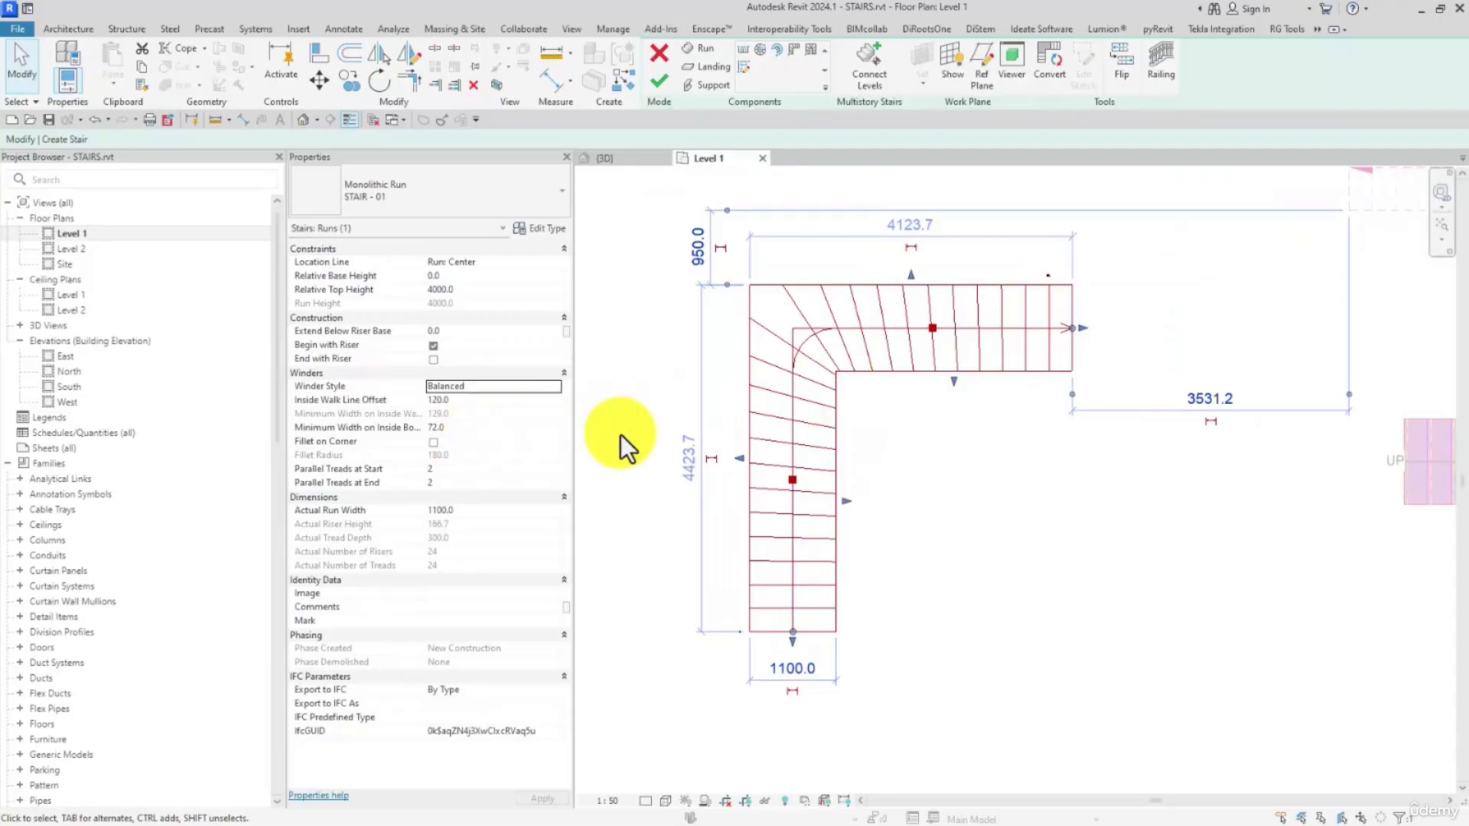
left_click(433, 443)
scroll(849, 387, "up", 3)
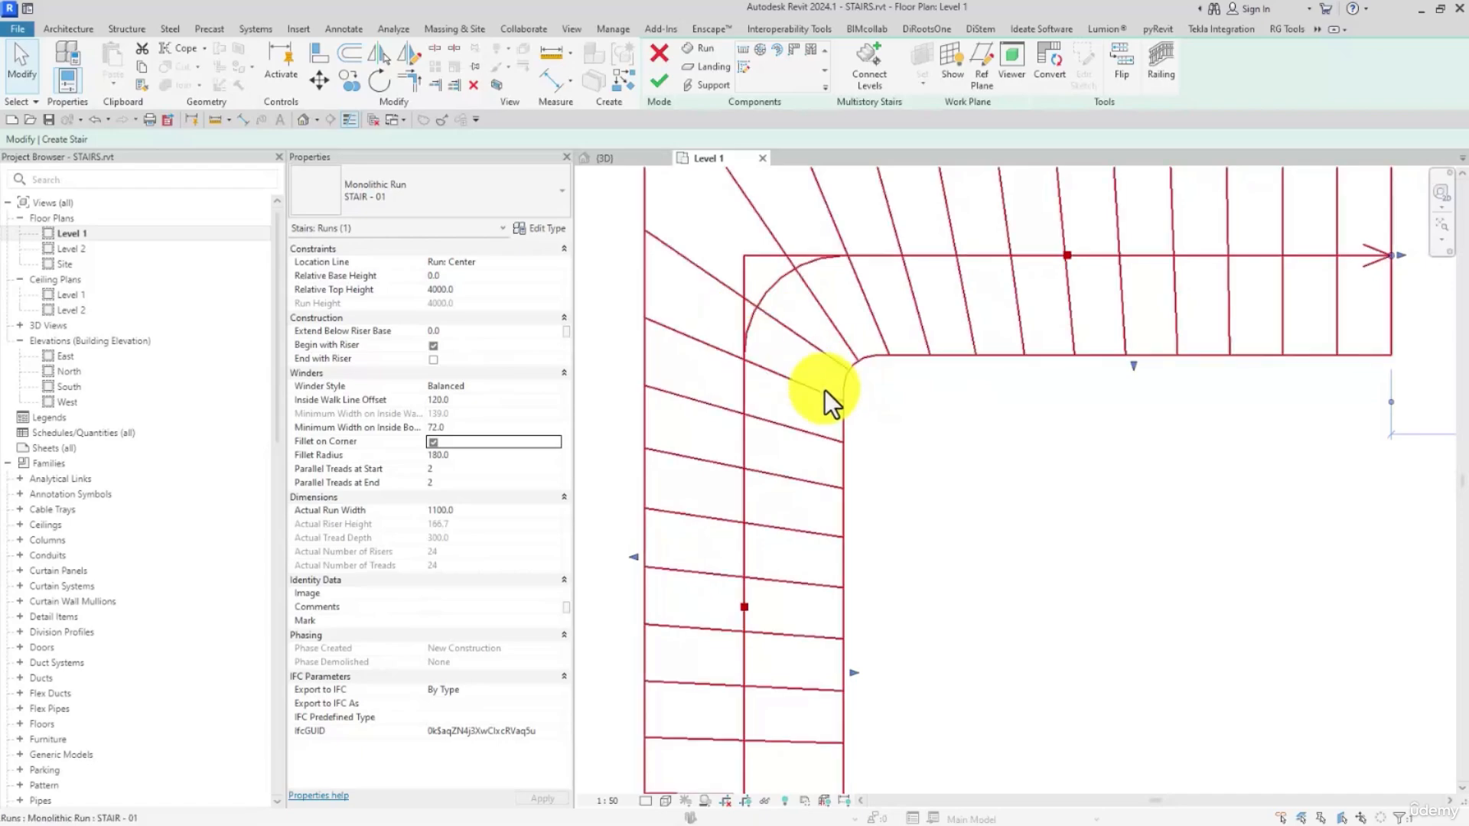
Measure the tread width on the inside boundary at the filleted corner and compare it with the run's minimum width setting
left_click(552, 55)
scroll(836, 370, "up", 3)
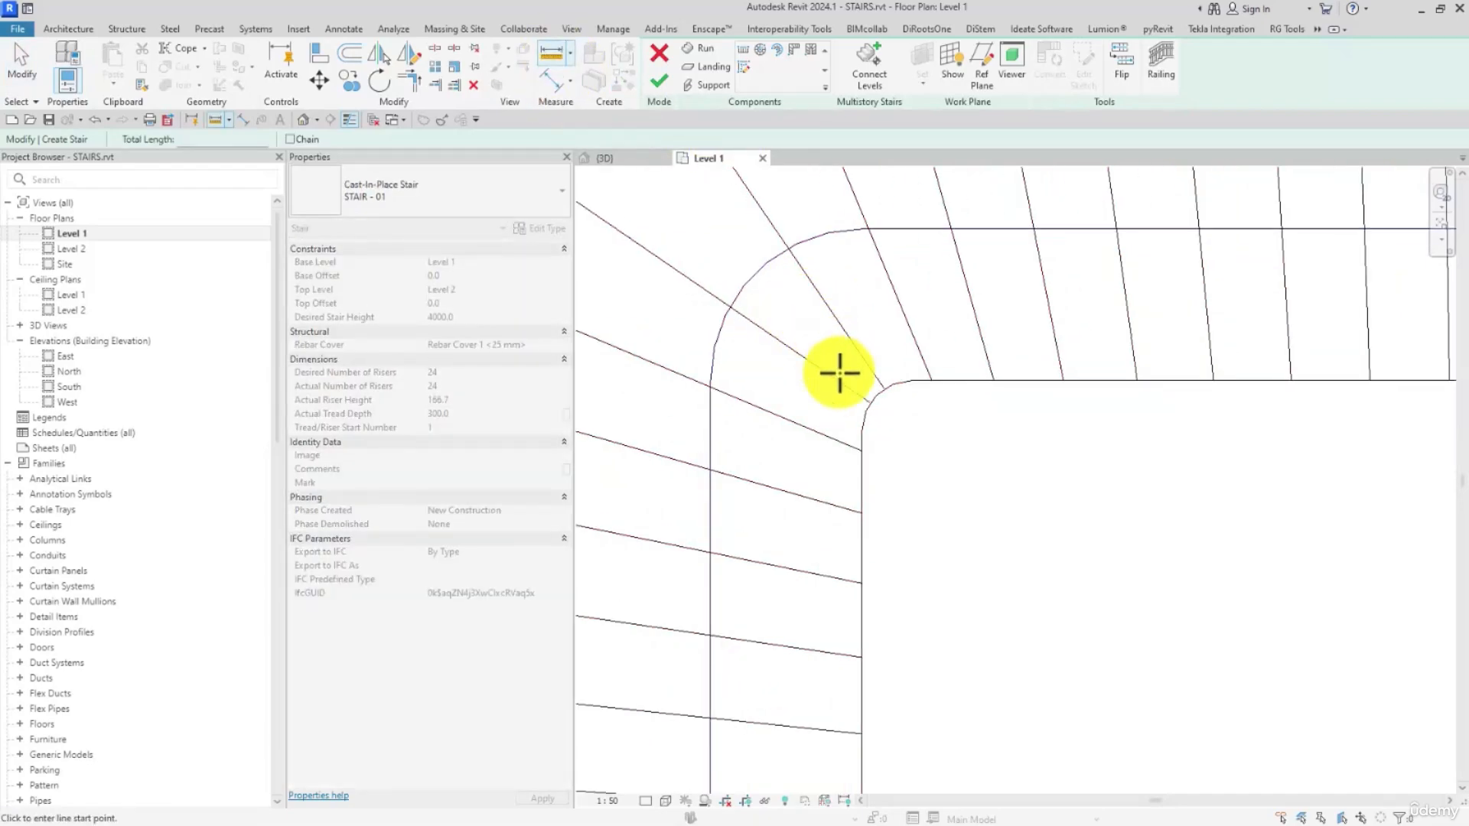
left_click(893, 384)
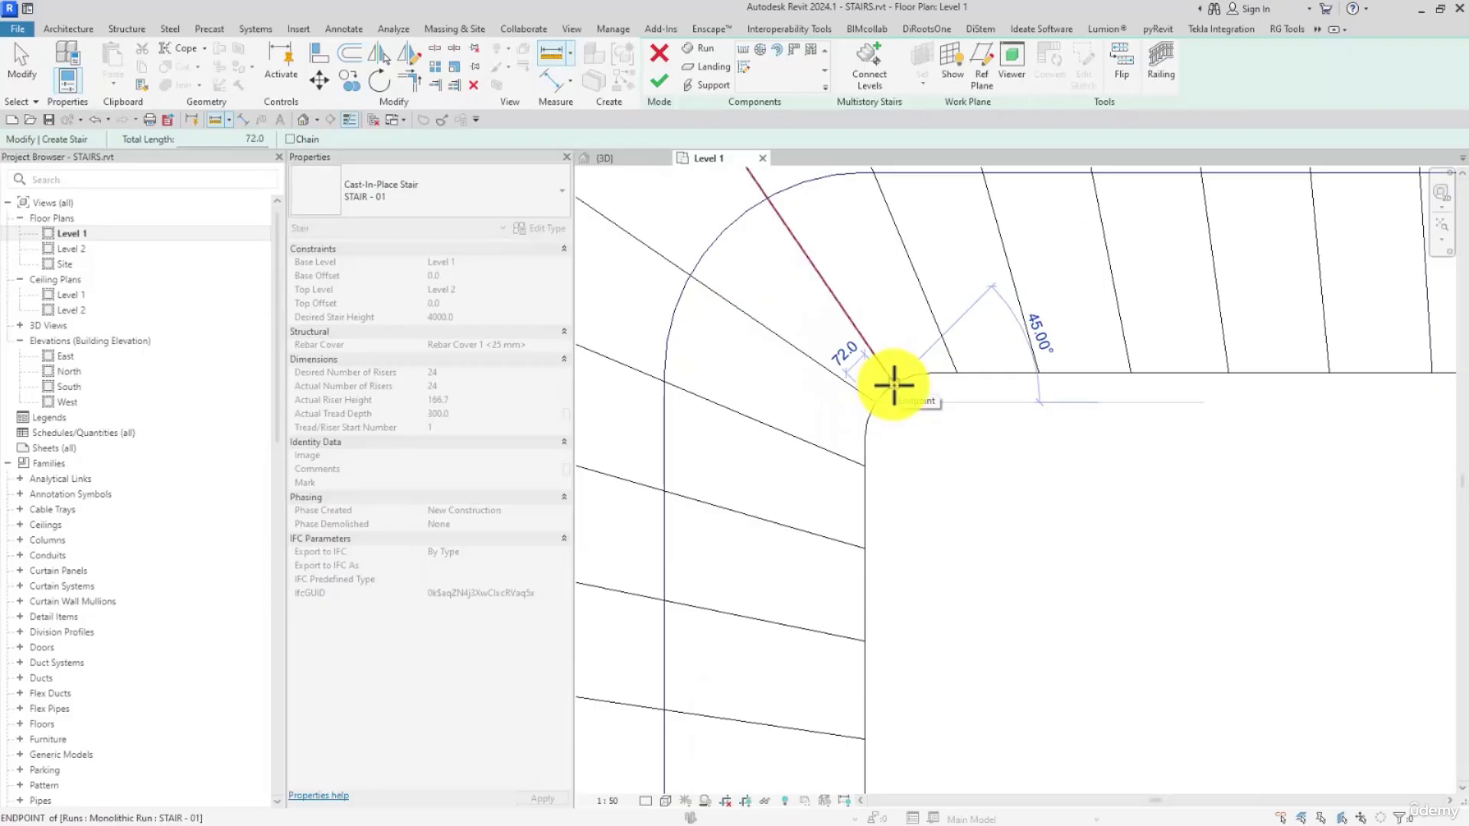
left_click(19, 67)
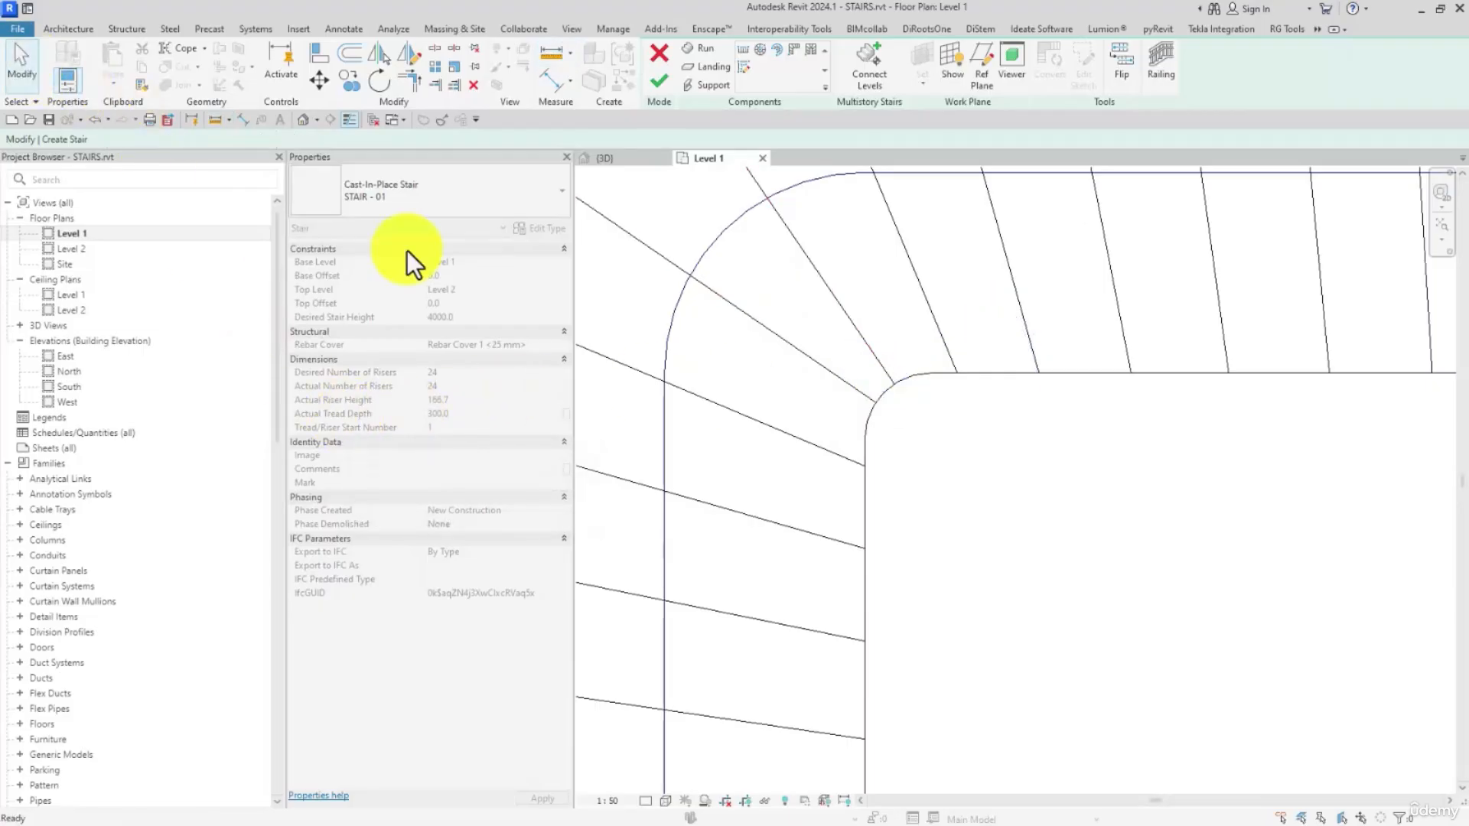
left_click(826, 374)
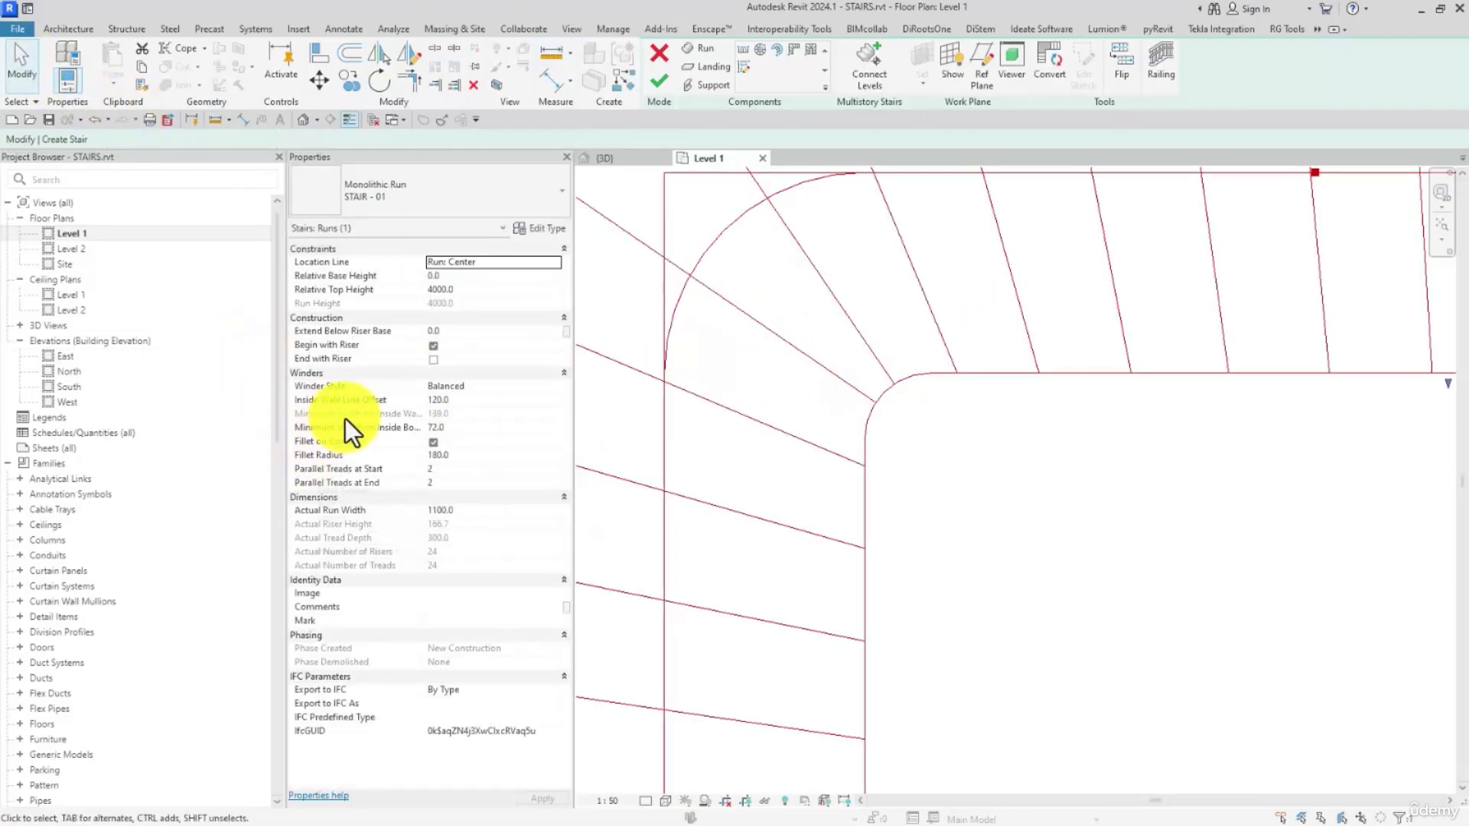
Set the winder run's Inside Walk Line Offset to 150
left_click(921, 490)
scroll(921, 455, "down", 2)
middle_click_drag(919, 433, 908, 454)
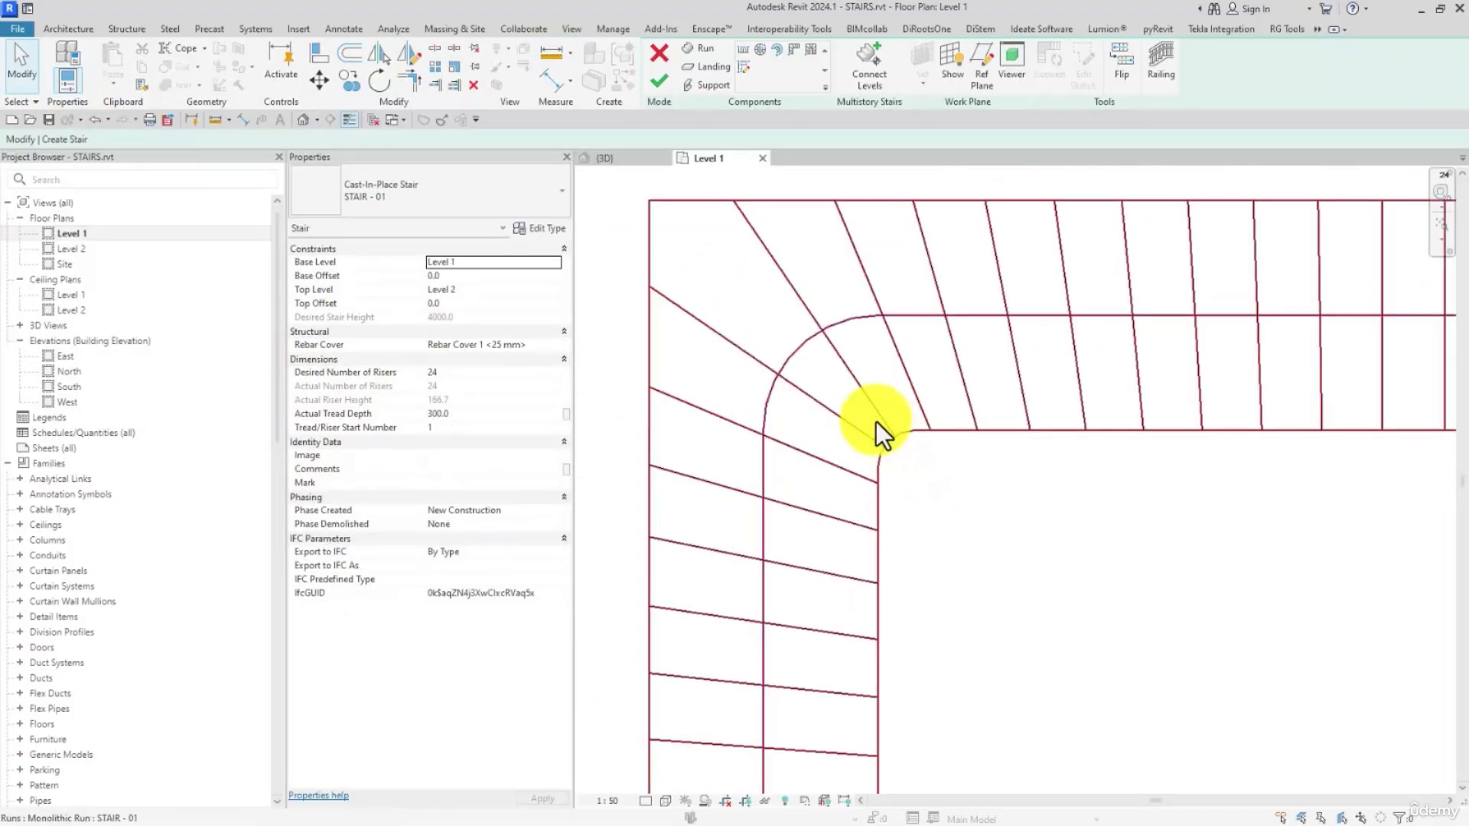
left_click(829, 346)
left_click(464, 403)
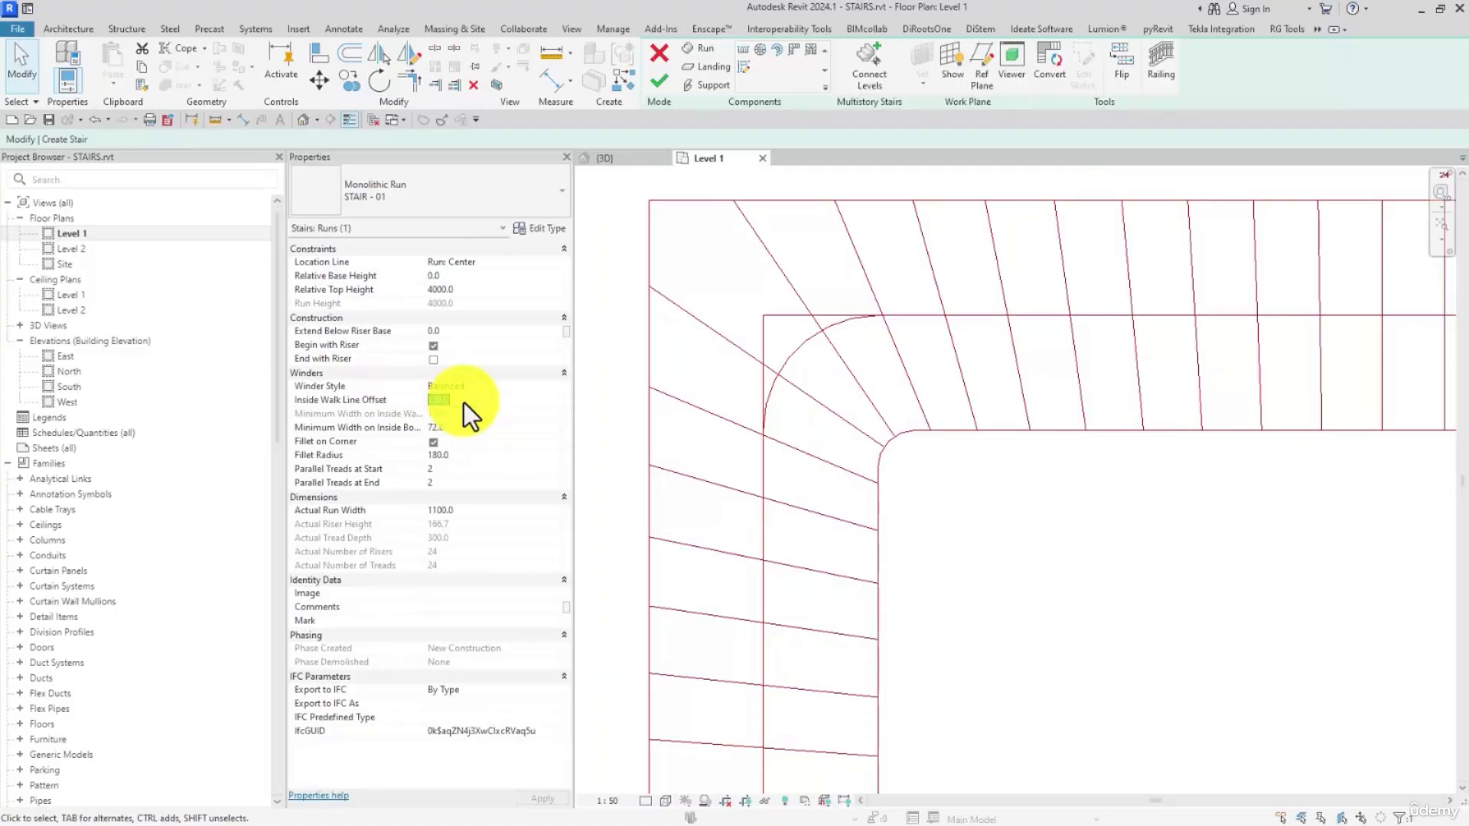
key("BackSpace")
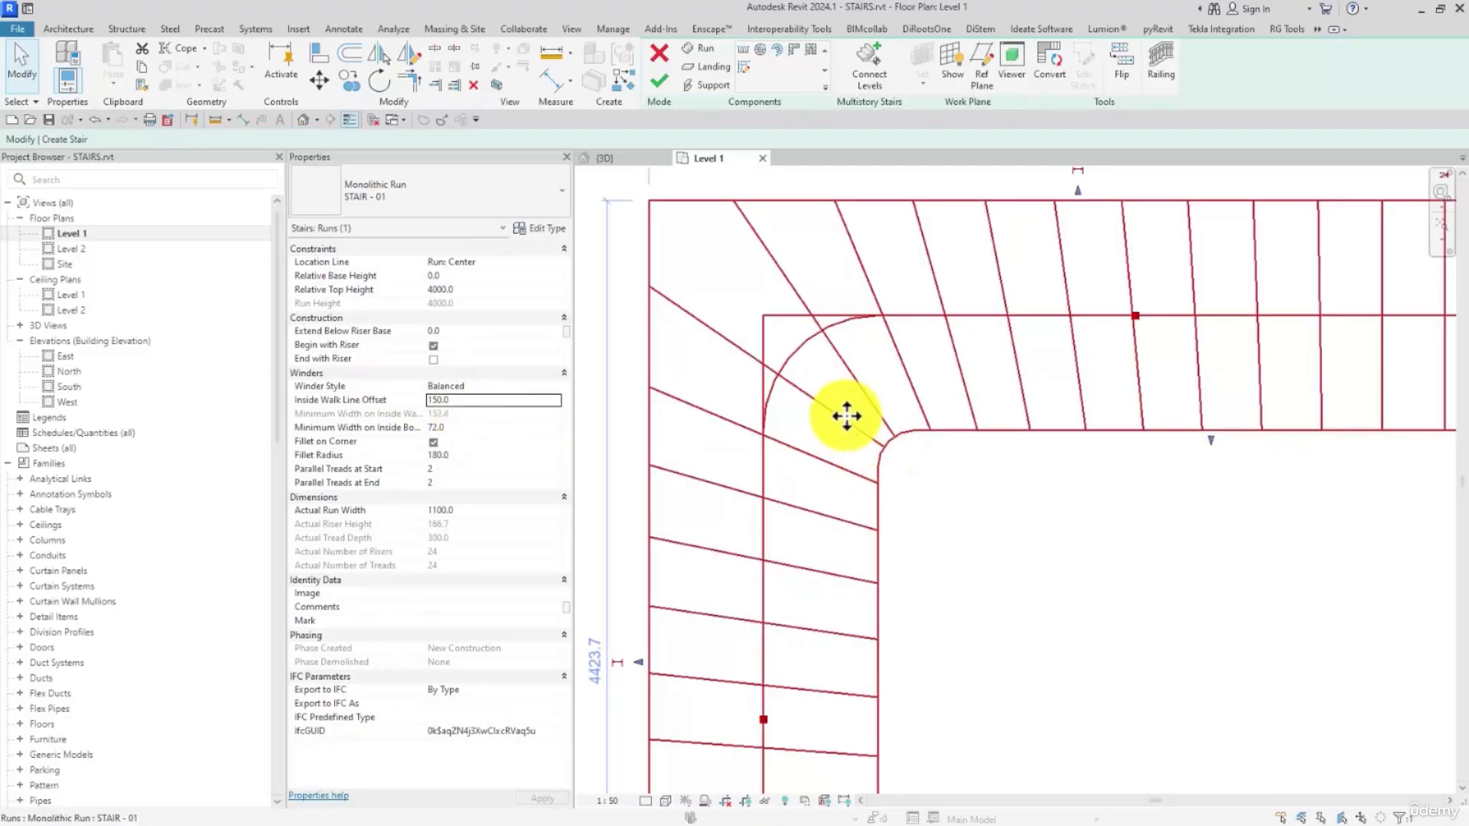
Try to set the Inside Walk Line Offset to 1500 and check the Actual Run Width
left_click(485, 403)
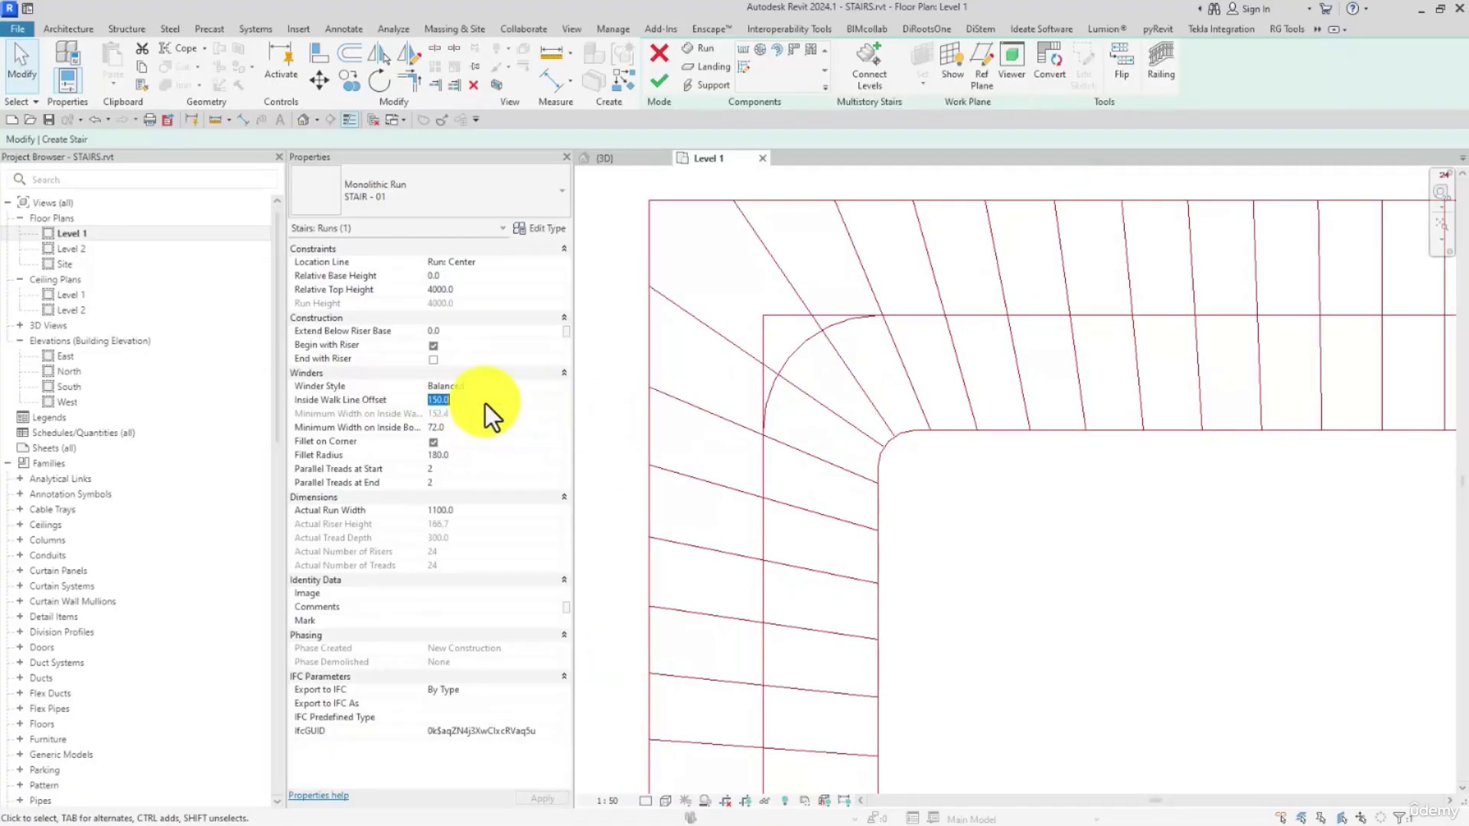
type("1500")
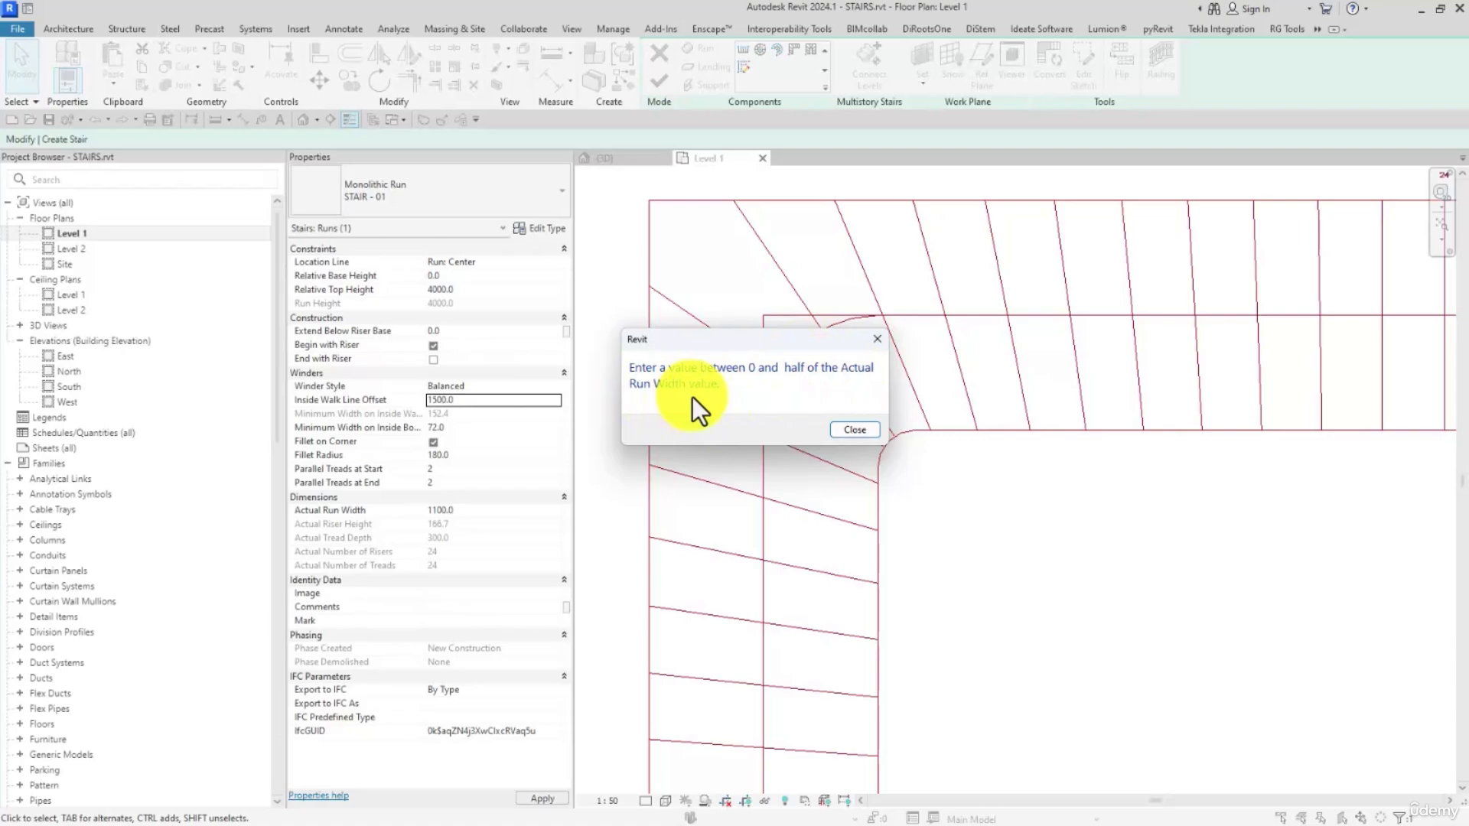
scroll(851, 443, "down", 3)
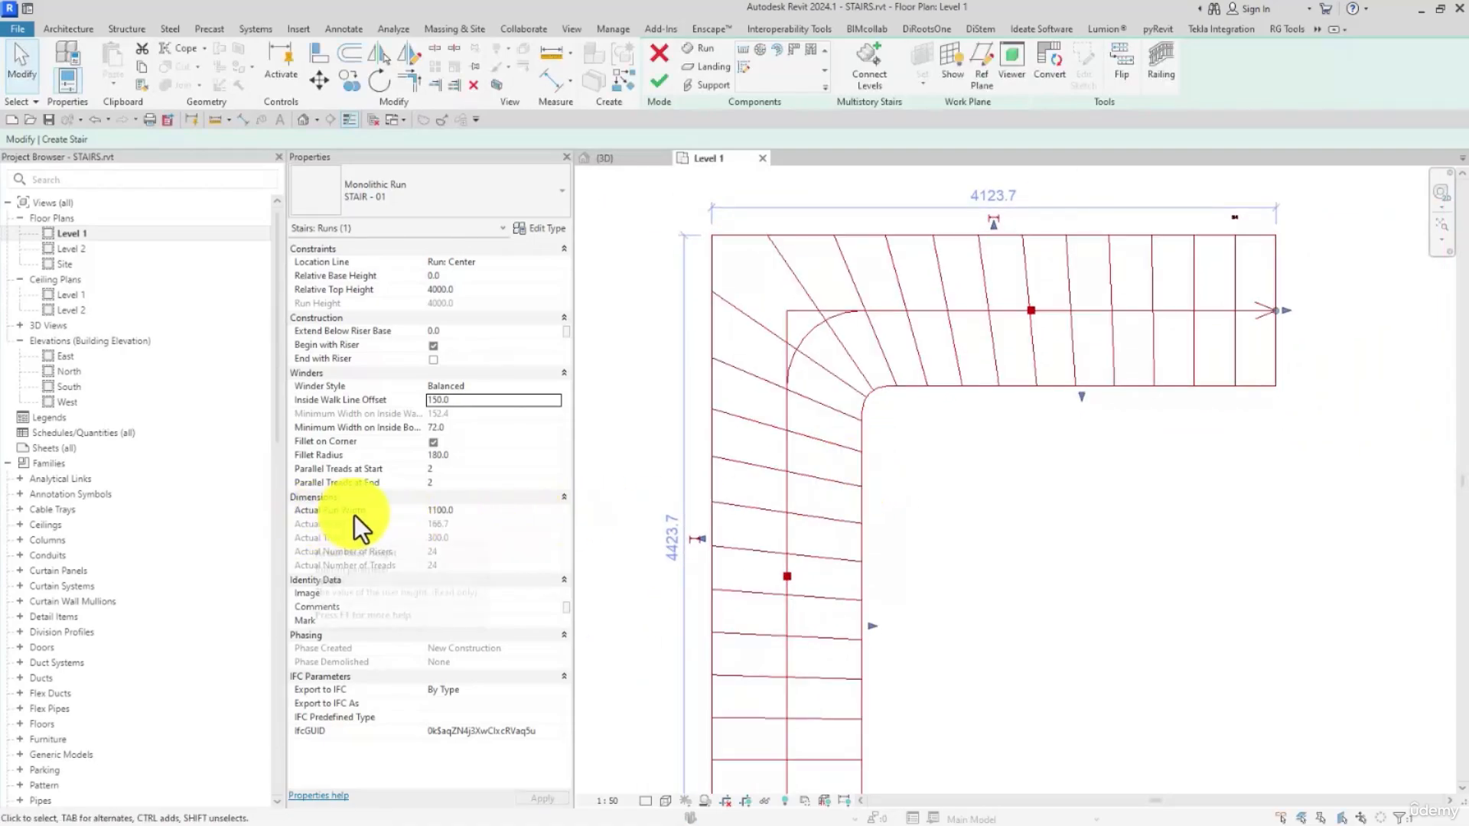
left_click(459, 510)
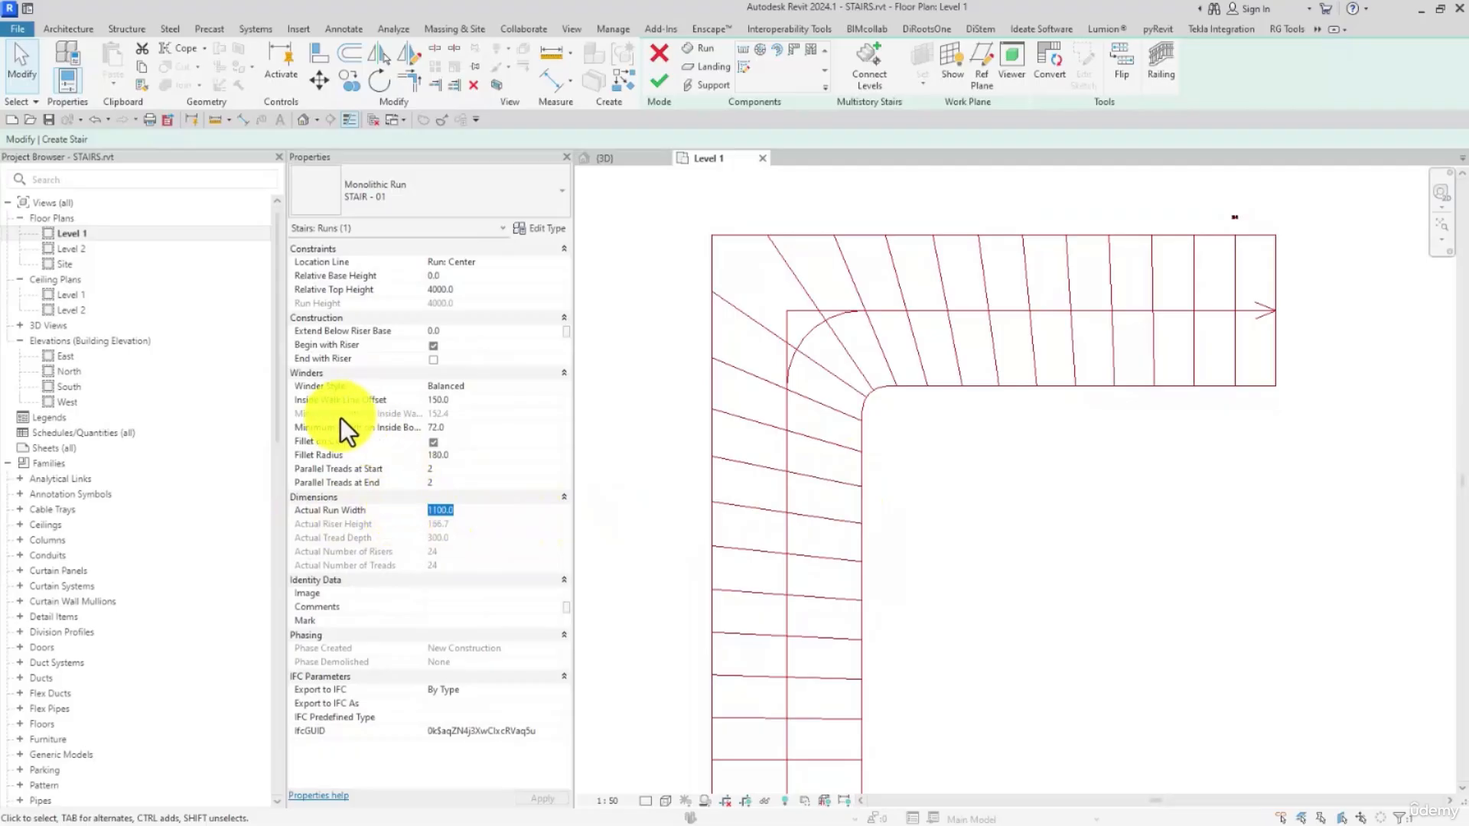
Try an Inside Walk Line Offset of 530 on the winder run and return it to 120
left_click(445, 400)
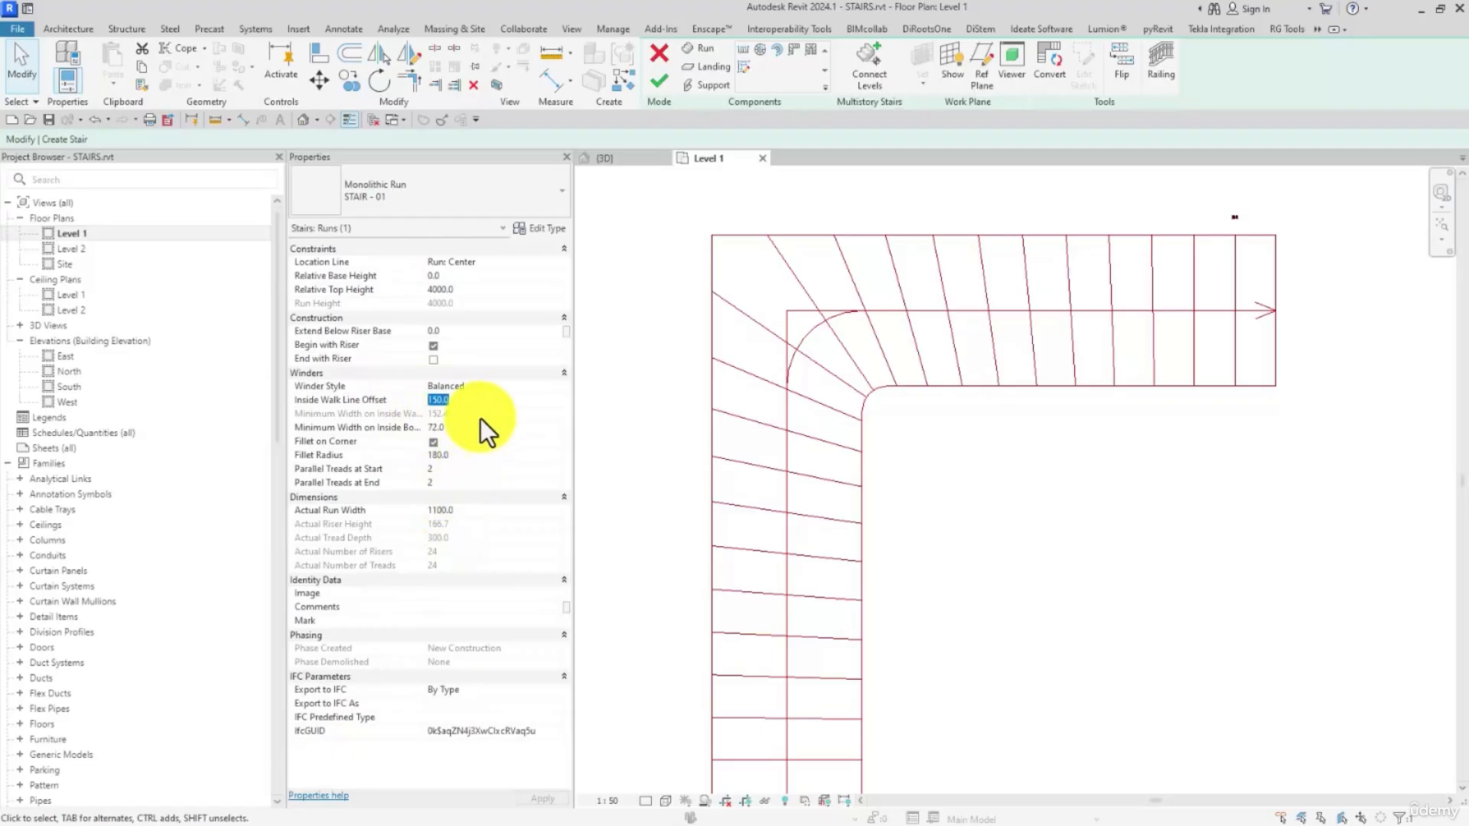
type("530")
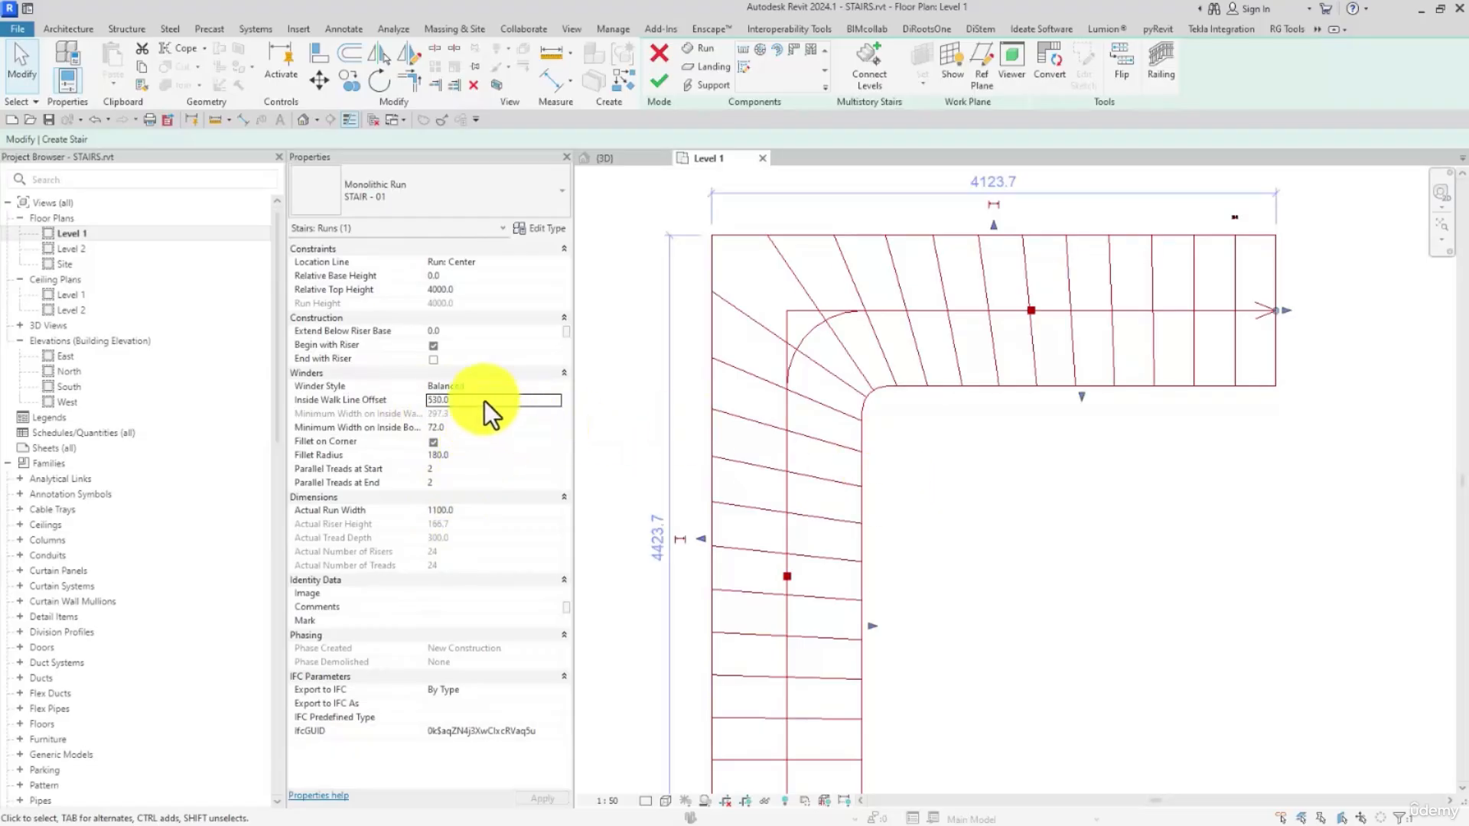
left_click(481, 401)
type("120")
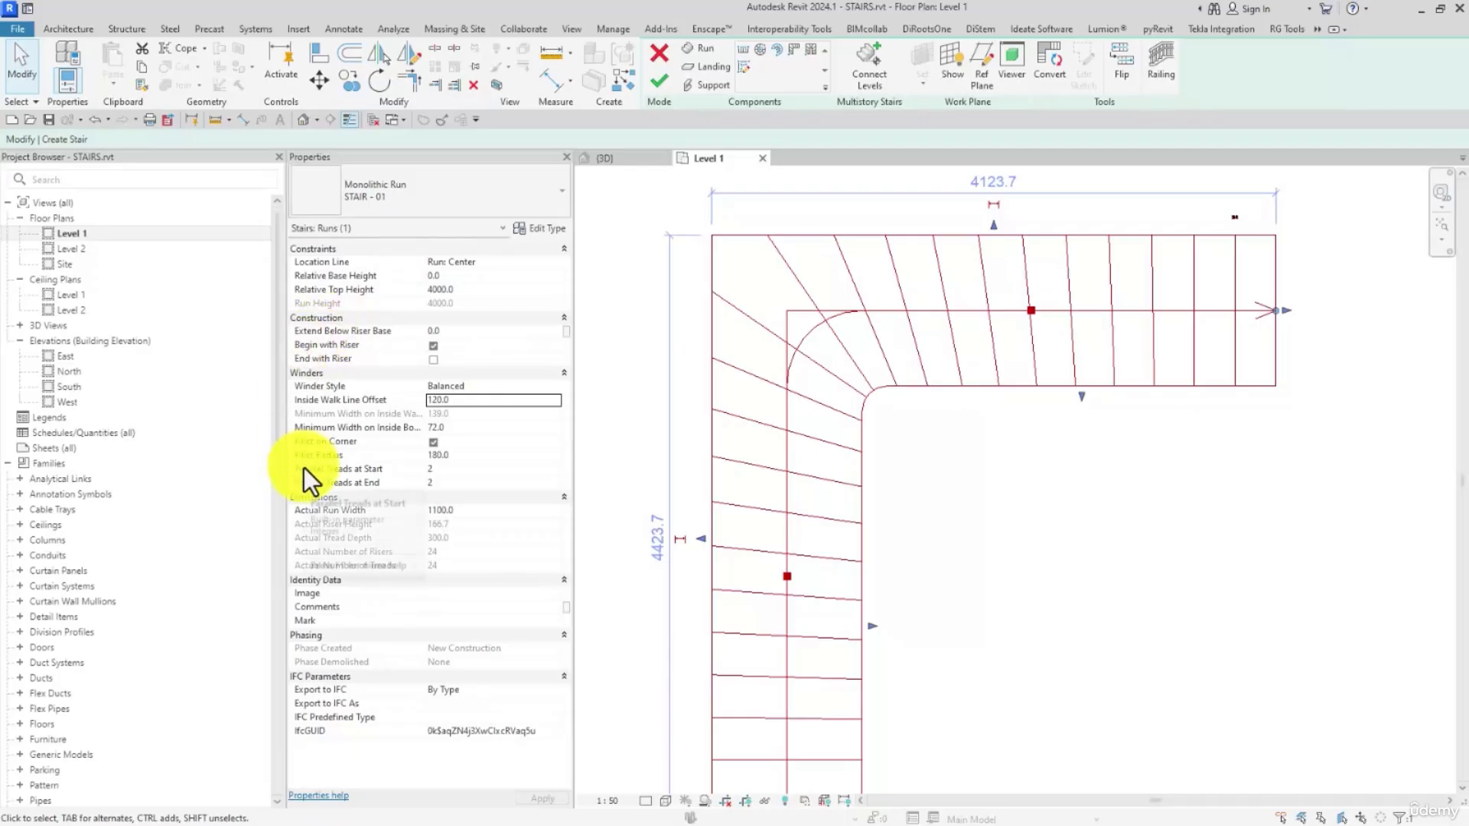
Try Fillet Radius values of 250 and 500 on the winder run's inside corner and set the radius to 100
left_click(451, 457)
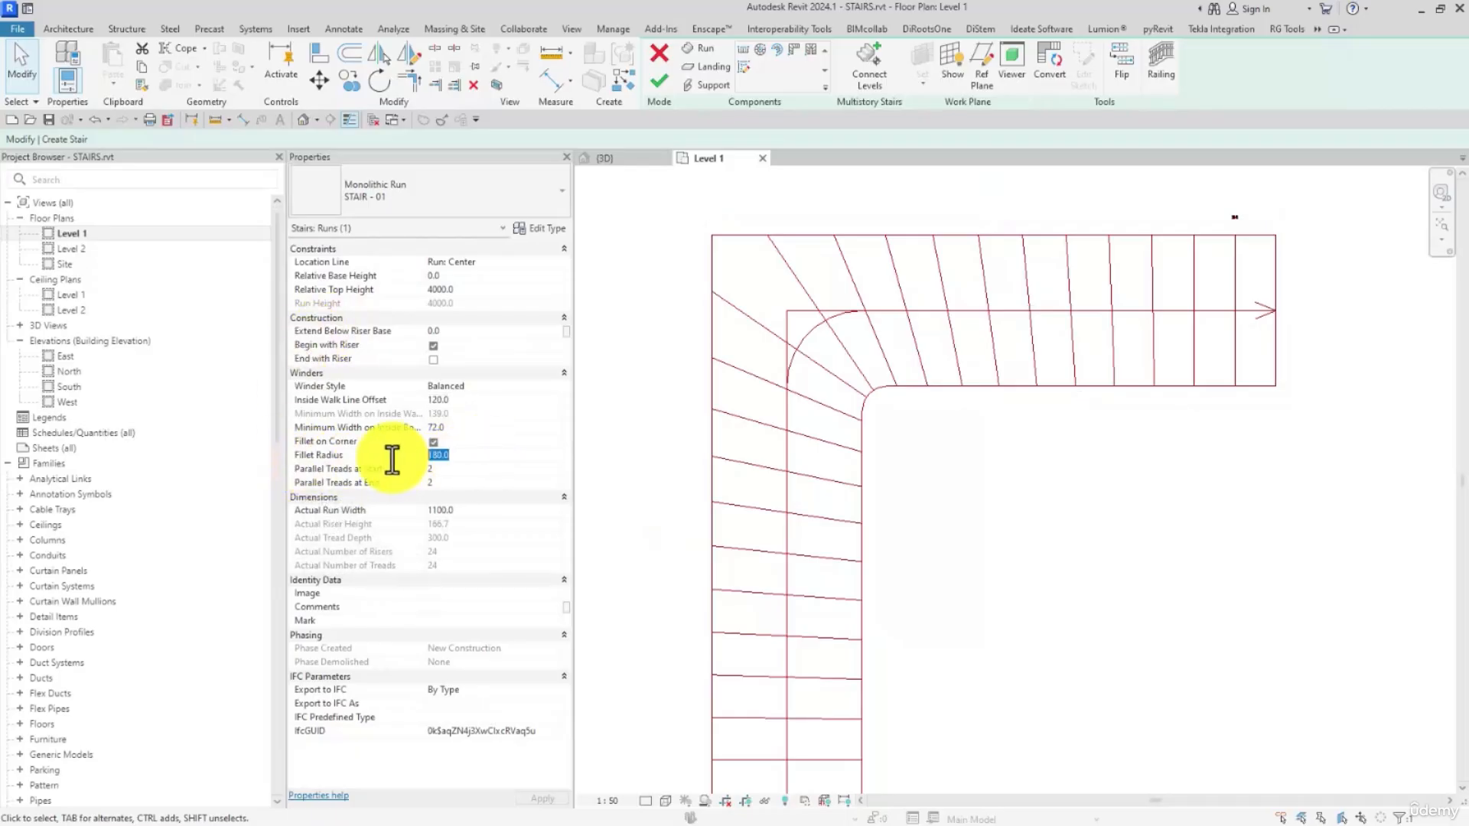
type("250")
left_click(469, 459)
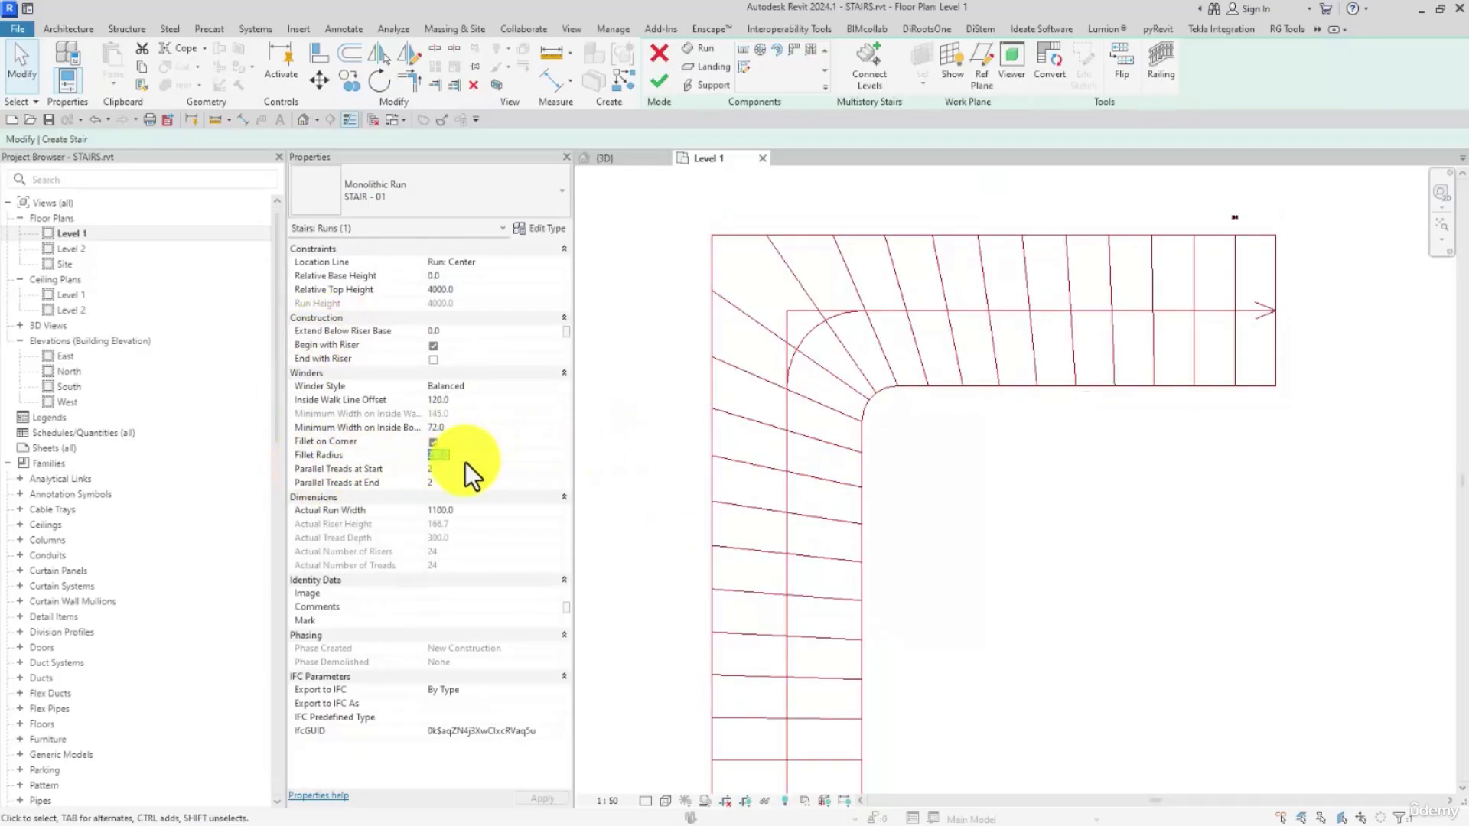
type("500")
left_click(490, 457)
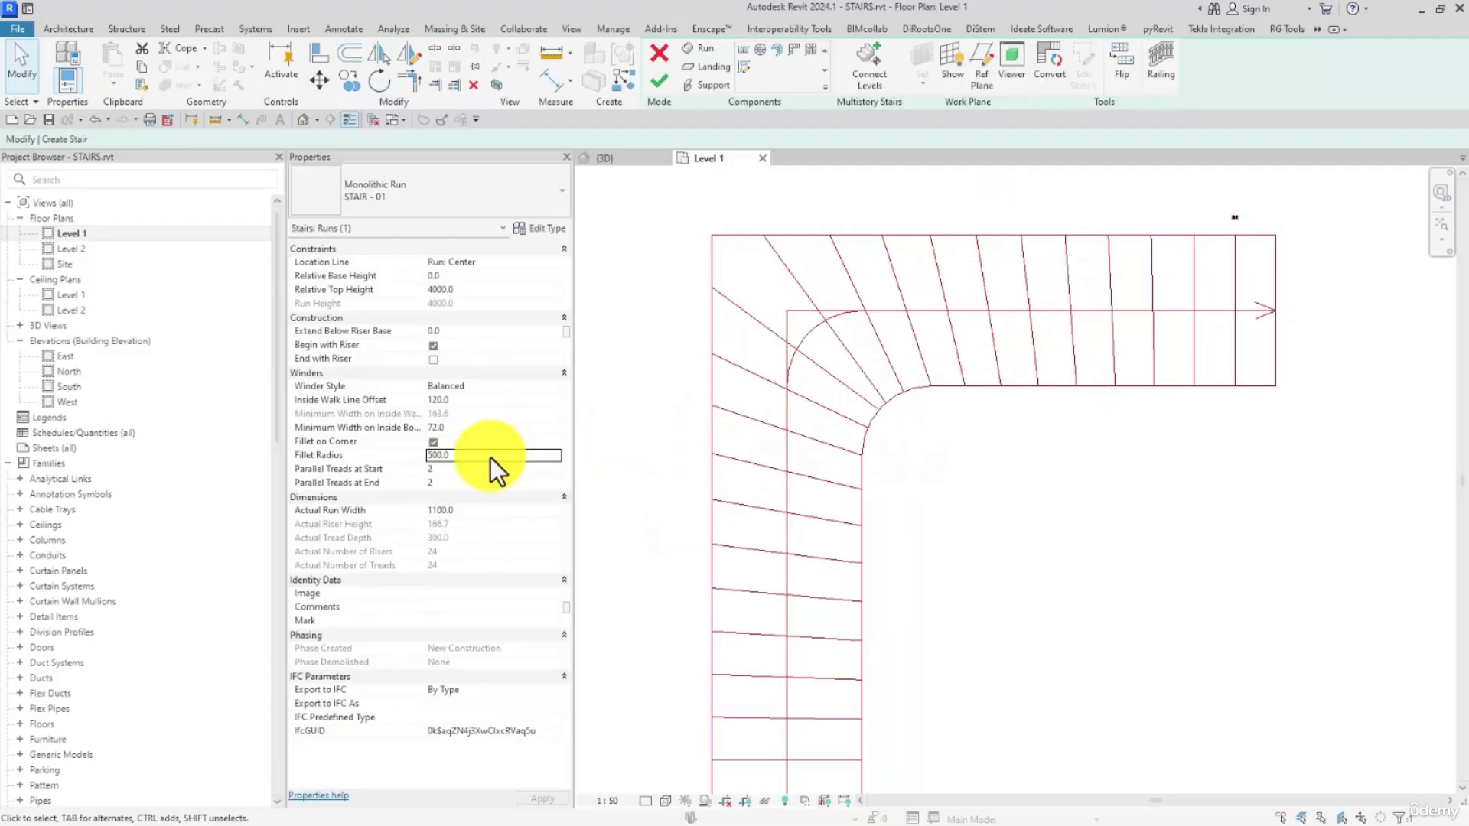
type("100")
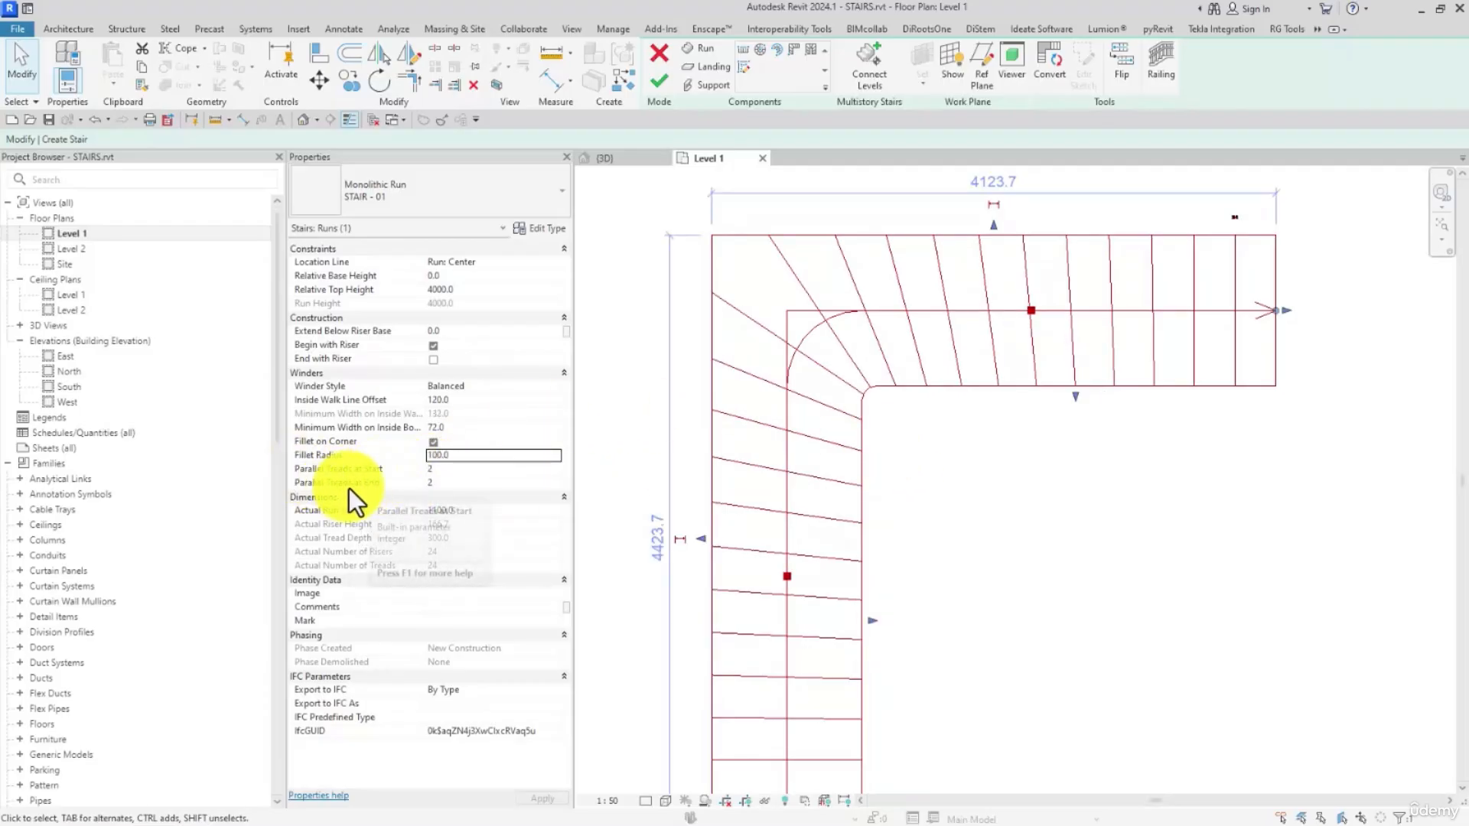
Set the winder run's Parallel Treads at Start and Parallel Treads at End to 4
middle_click_drag(771, 540, 797, 407)
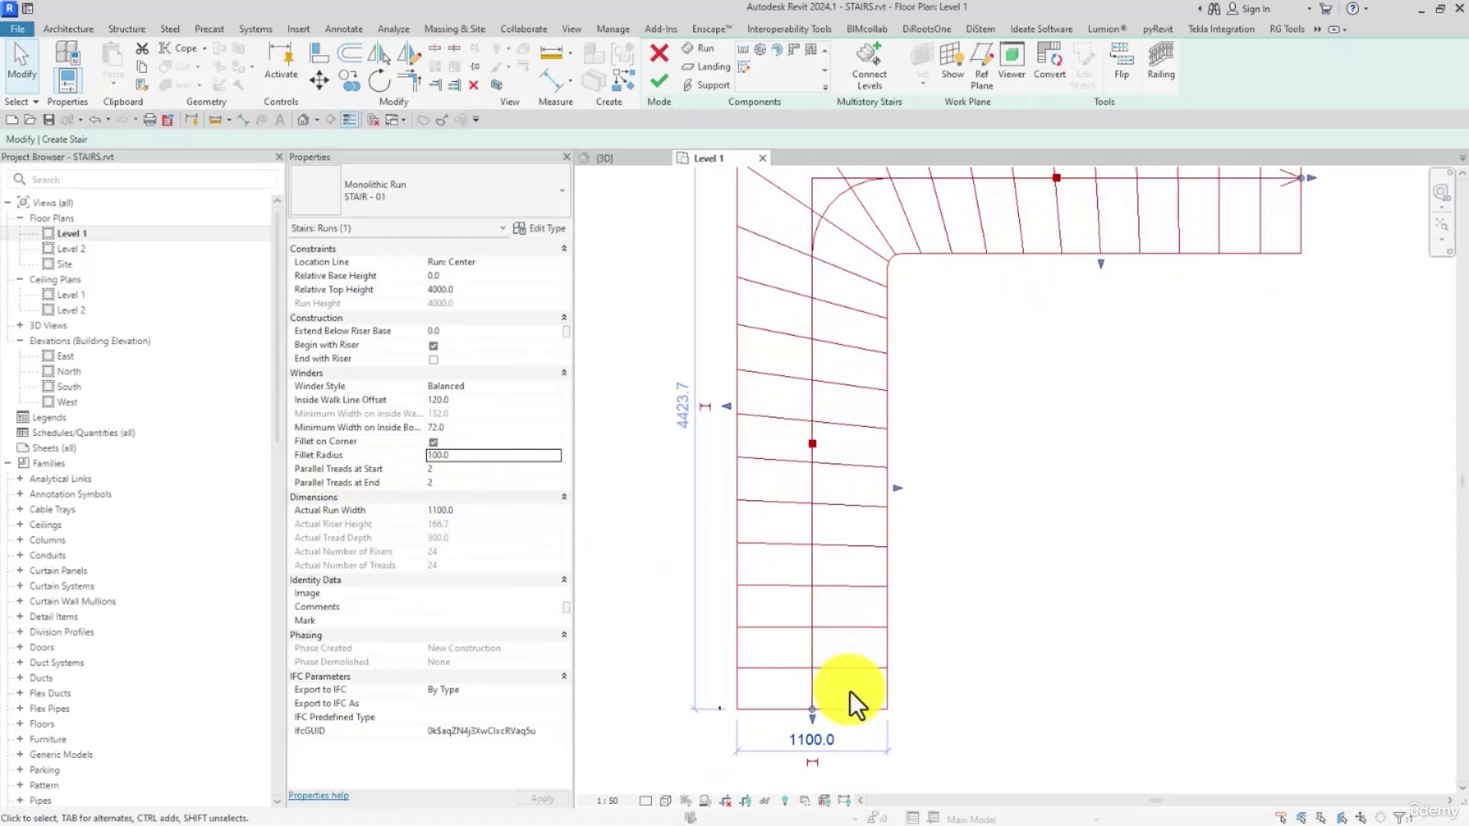
left_click(462, 474)
type("4")
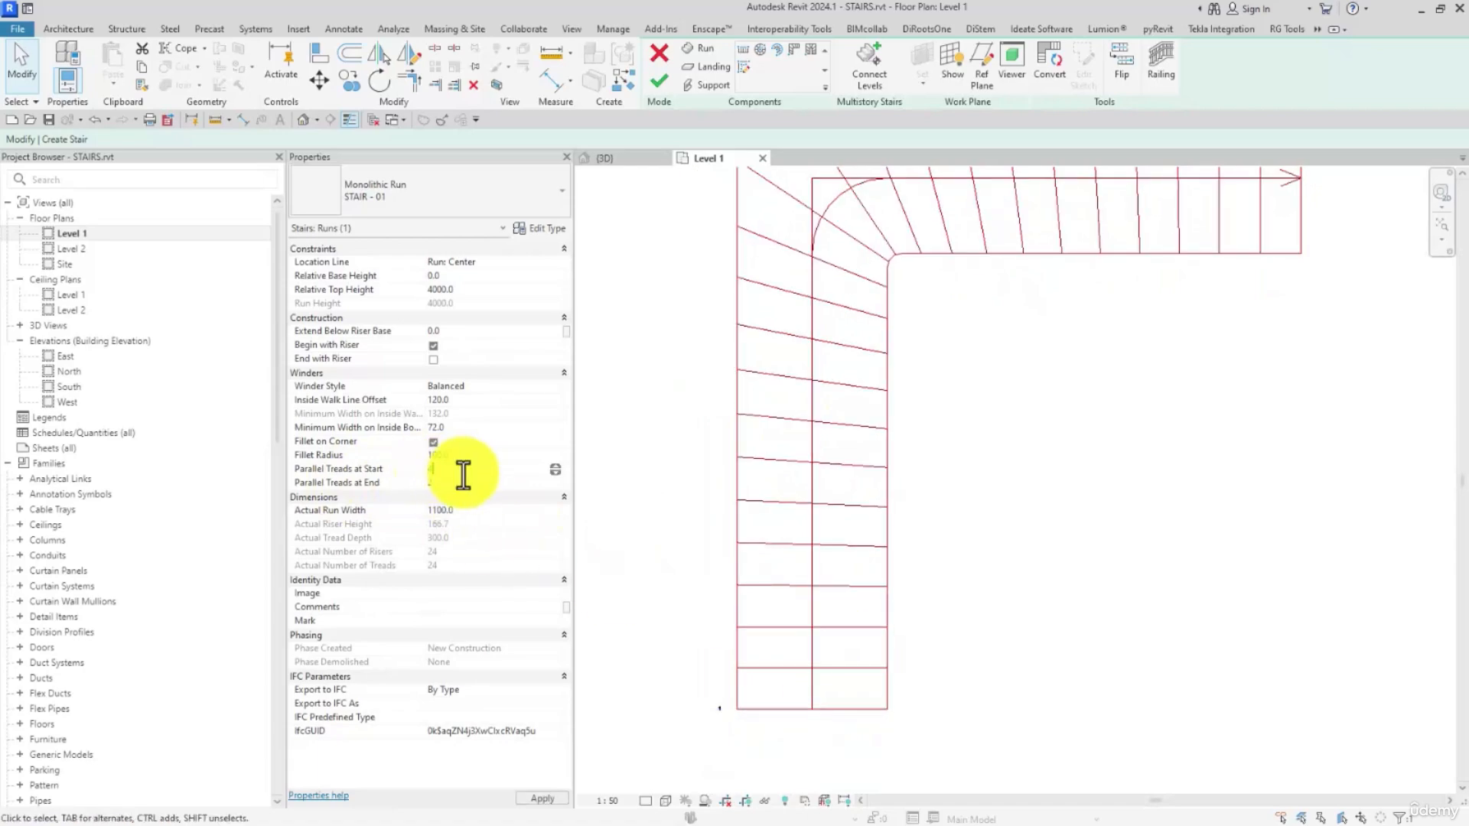
left_click(476, 483)
type("4")
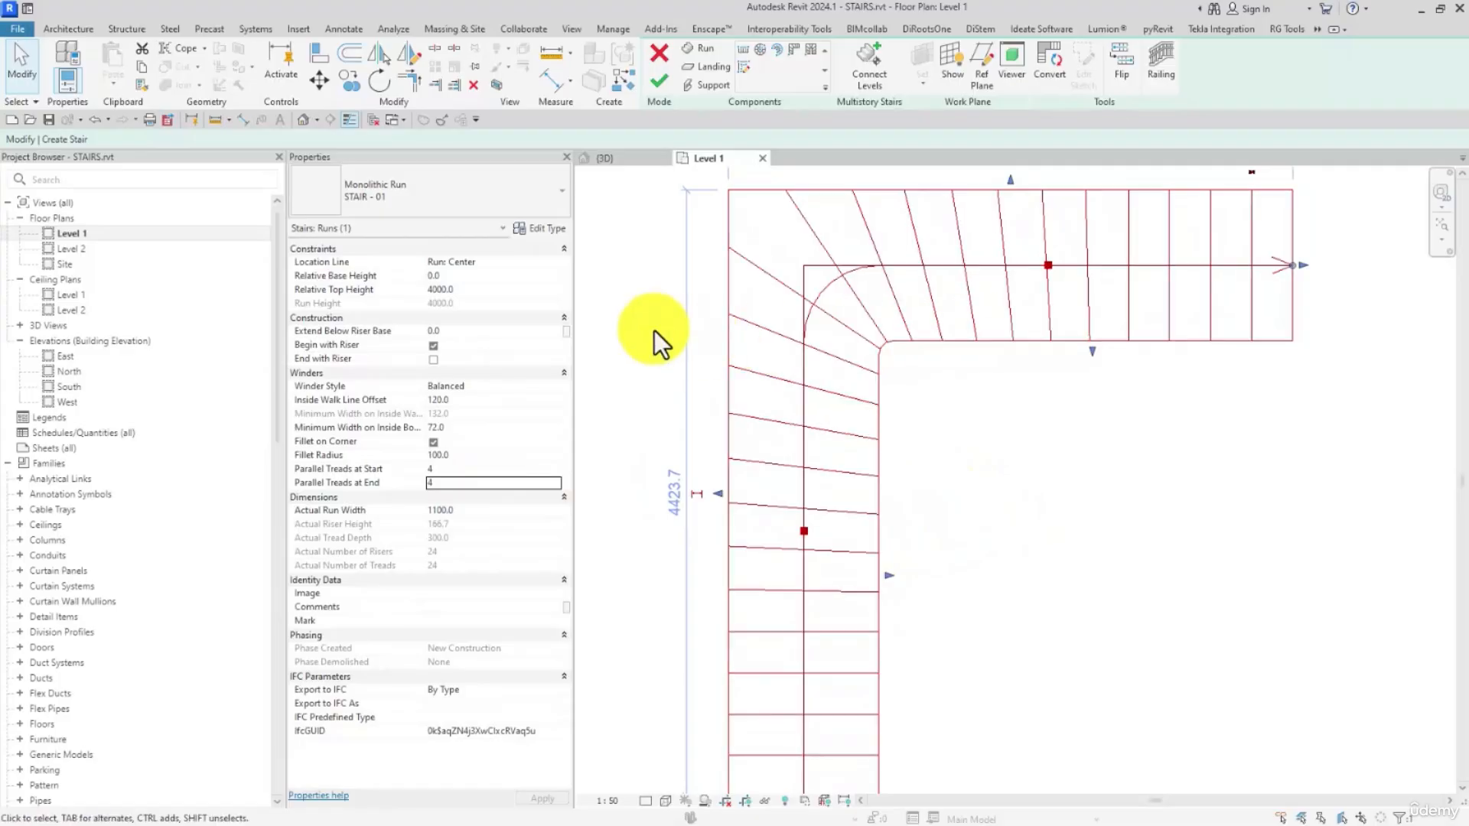
Try the Single Point winder style on the run, return it to Balanced and deselect the run
left_click(560, 384)
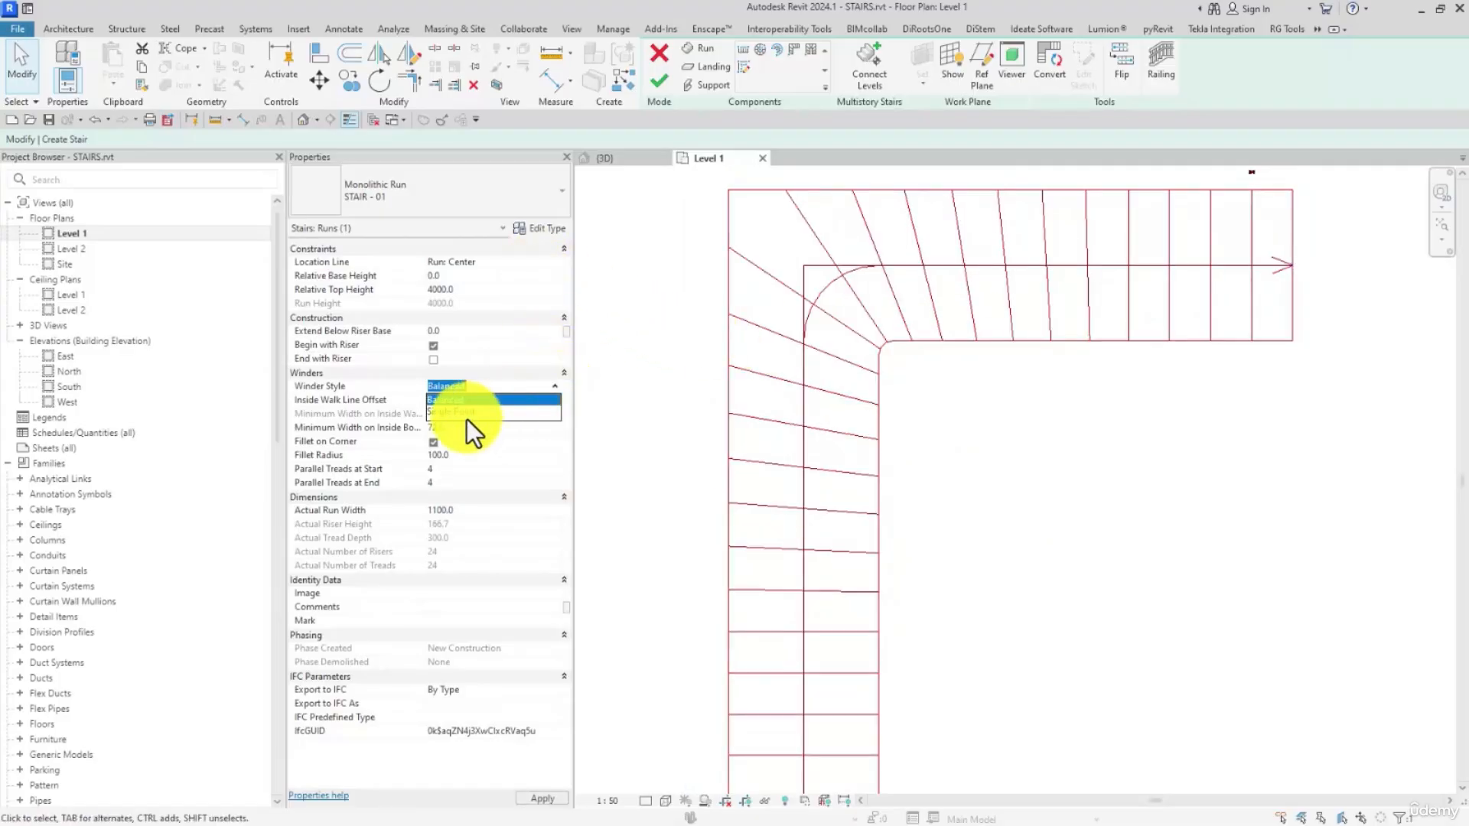
left_click(464, 416)
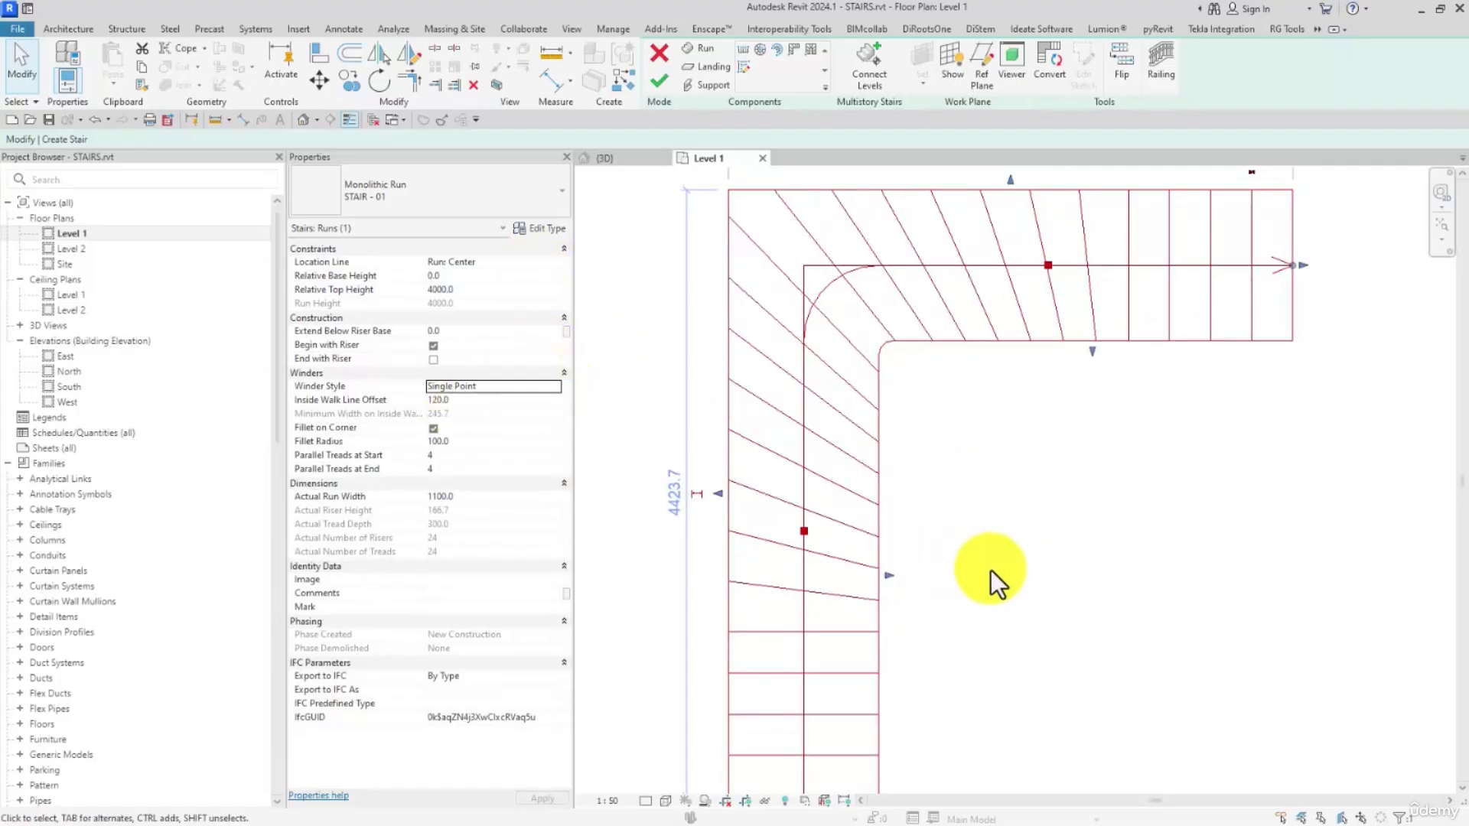
left_click(557, 384)
left_click(483, 401)
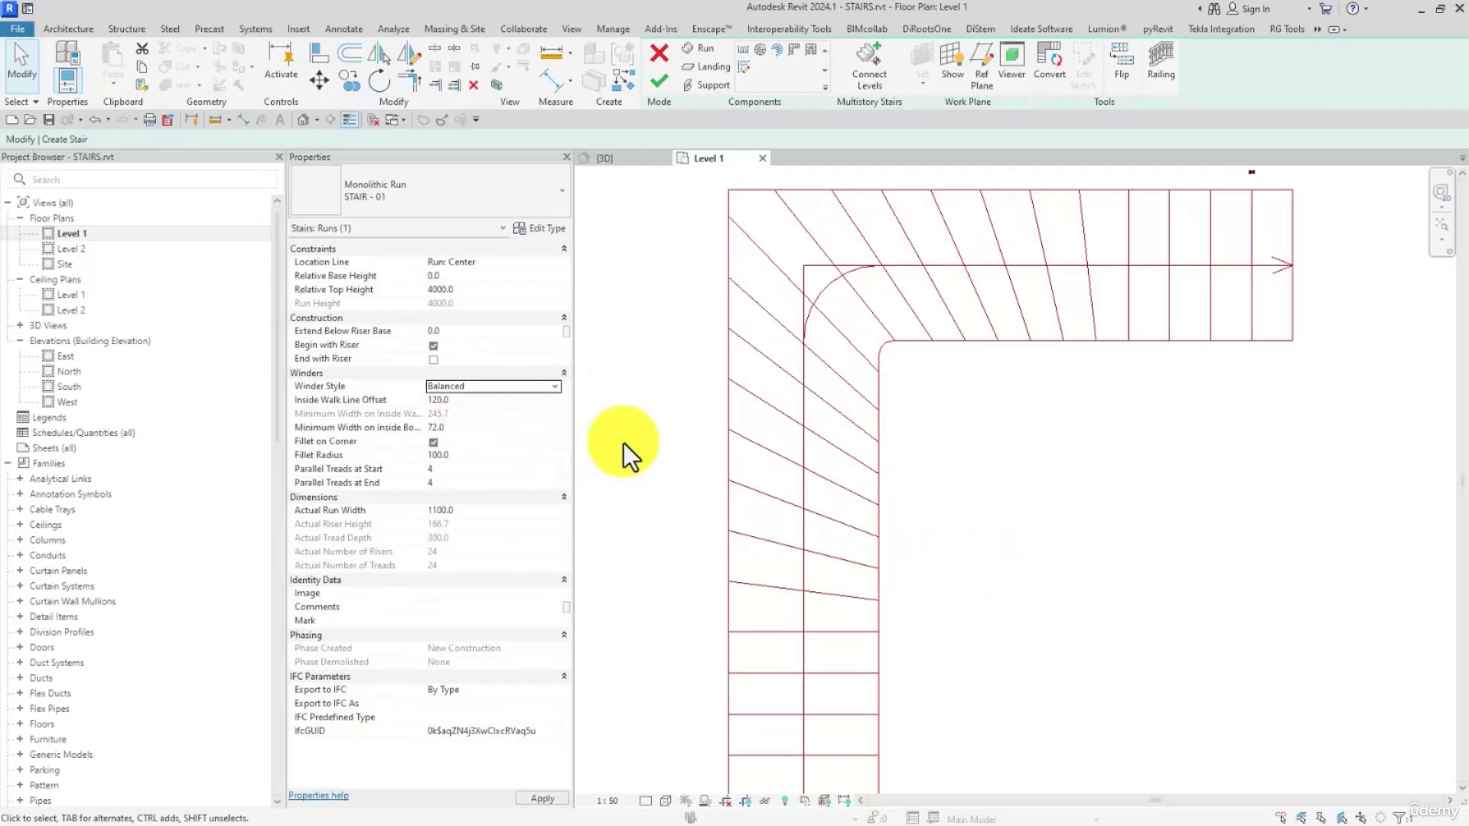
scroll(864, 470, "down", 3)
left_click(979, 503)
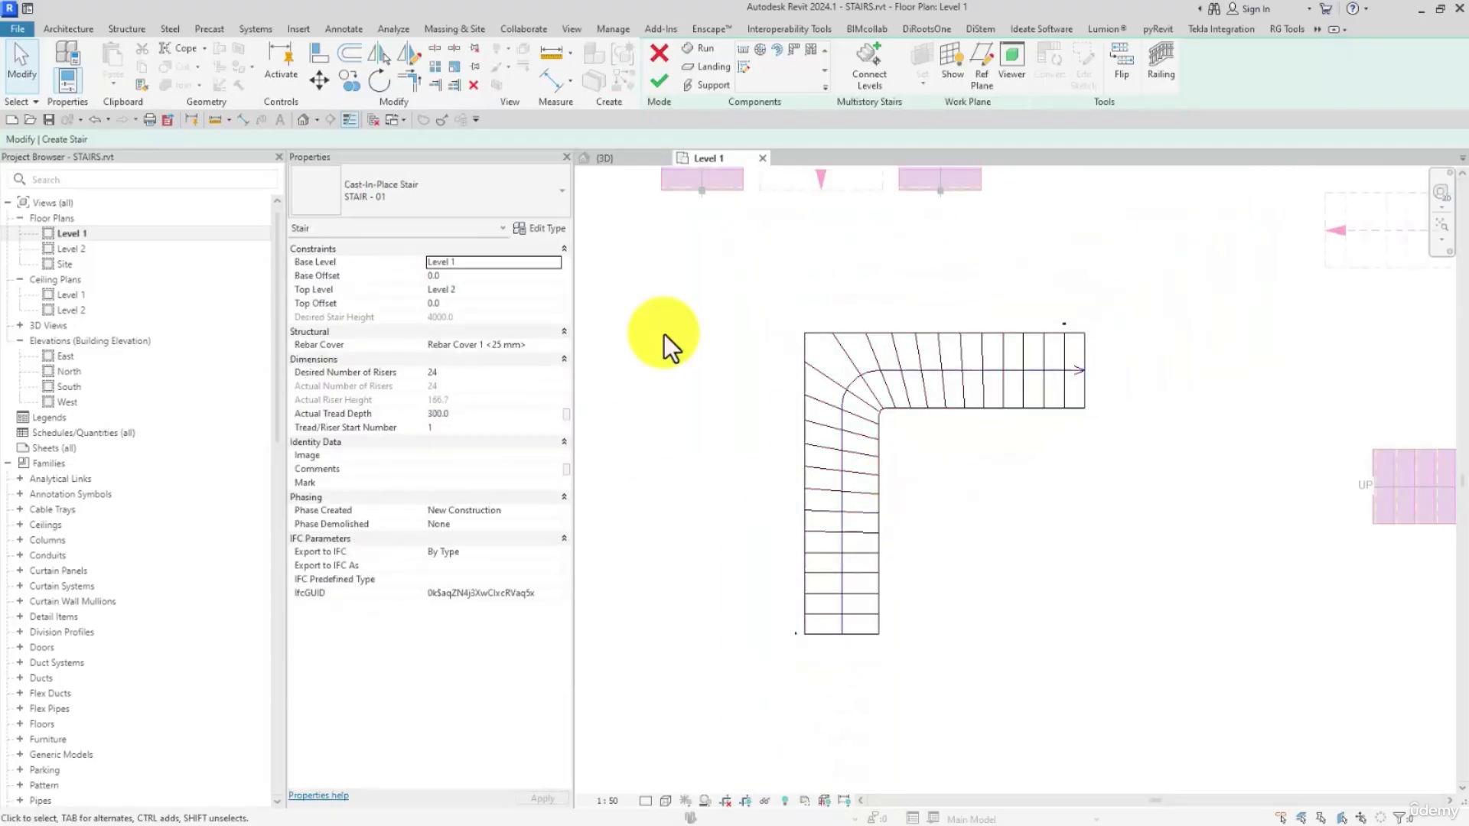
Finish the winder stair in the 3D view and examine the treads around its corner
left_click(299, 120)
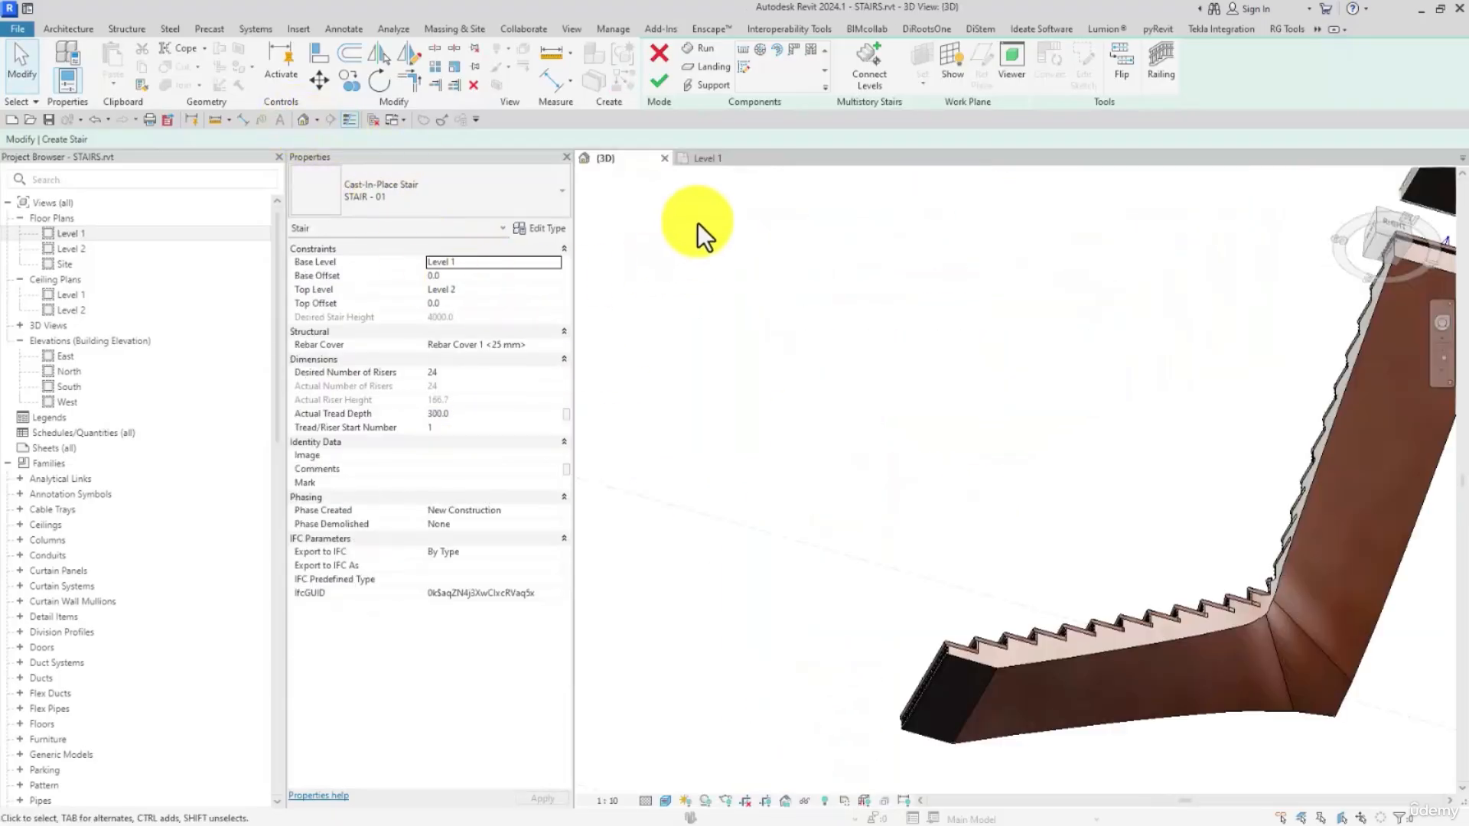
middle_click_drag(1071, 410, 1190, 554, "shift")
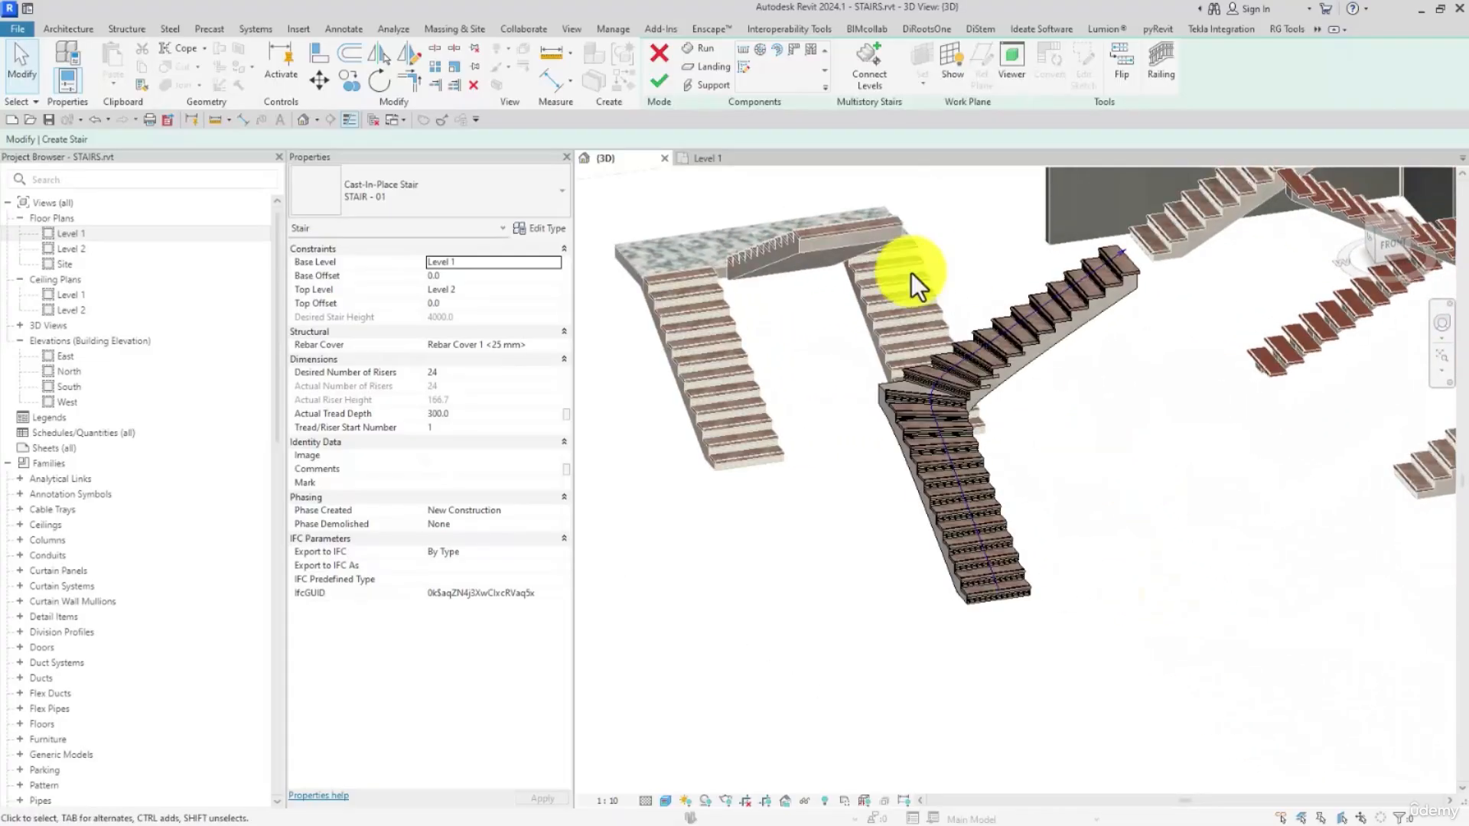
middle_click_drag(840, 211, 941, 390, "shift")
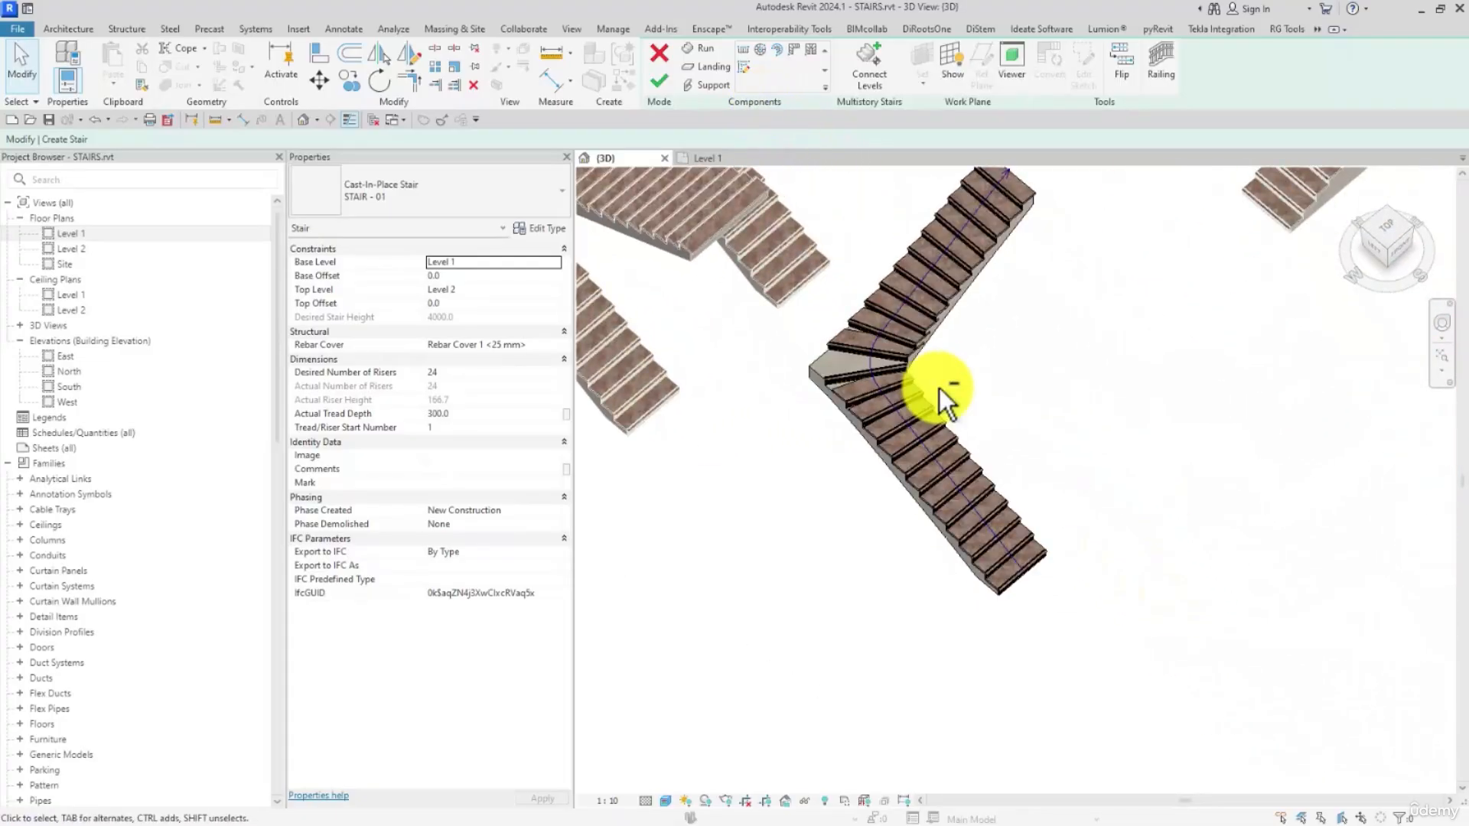
left_click(658, 79)
scroll(823, 324, "up", 2)
scroll(941, 479, "up", 3)
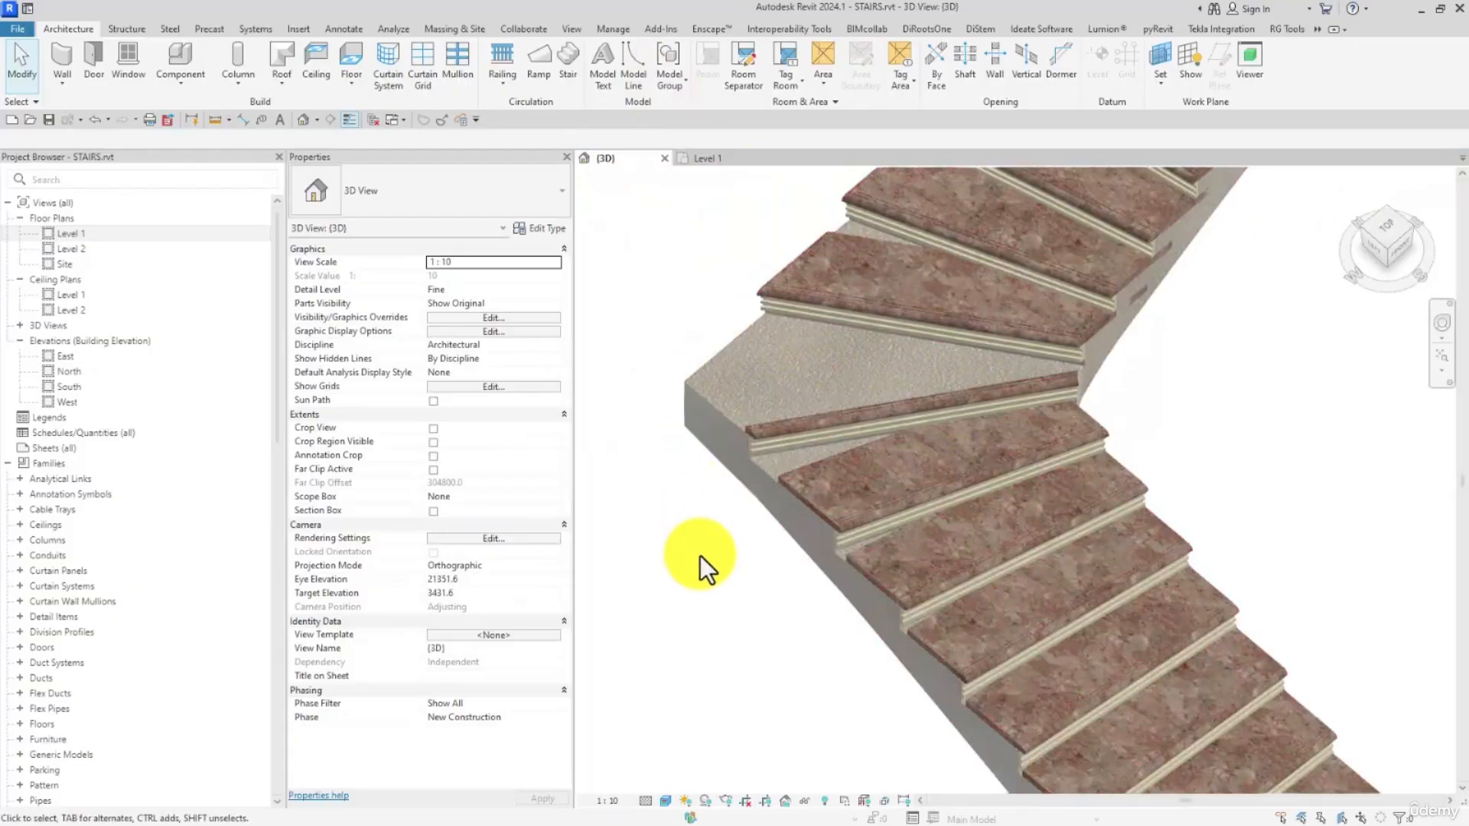
middle_click_drag(700, 555, 841, 439, "shift")
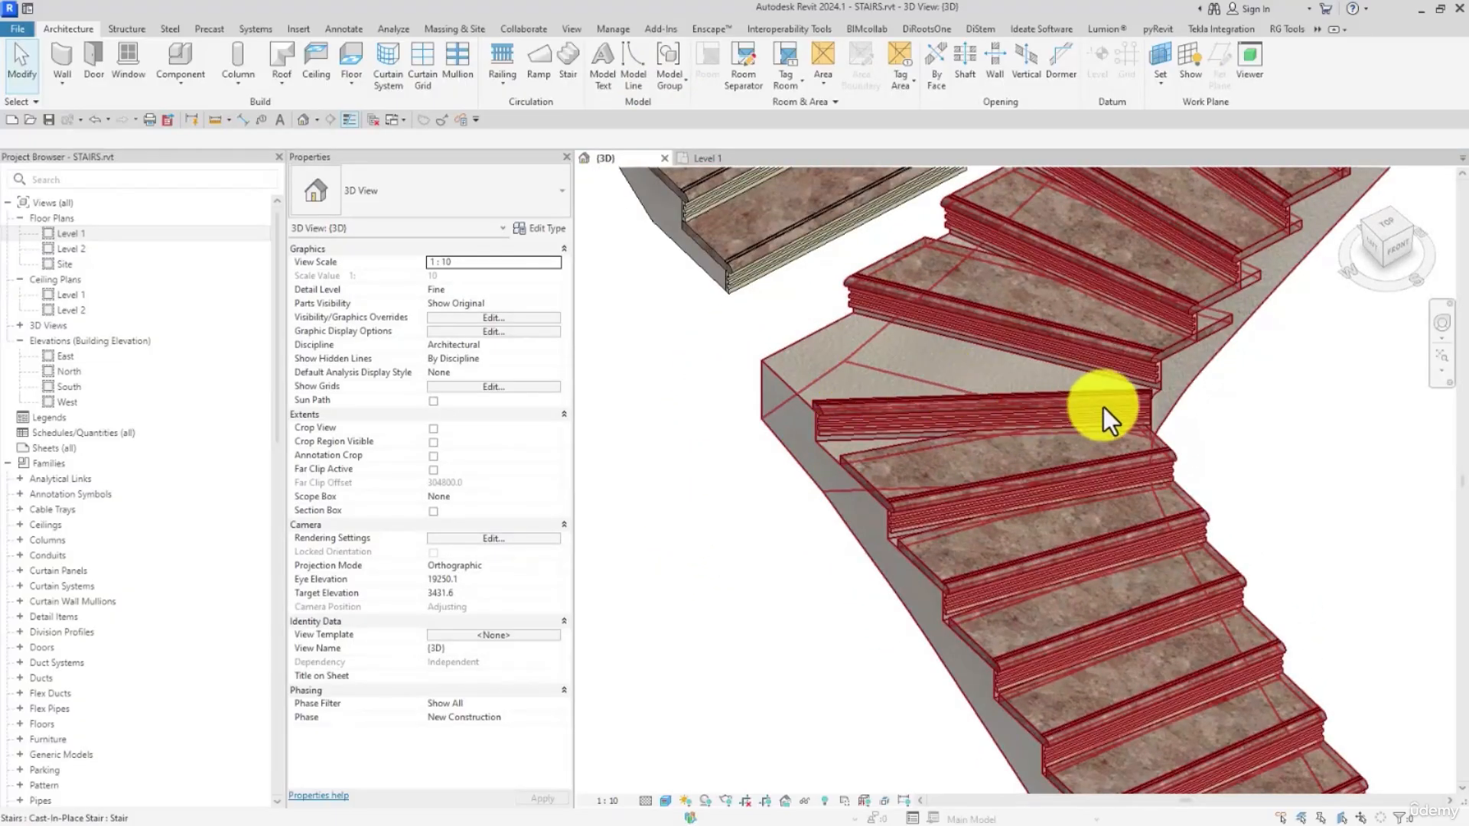
scroll(1103, 407, "up", 4)
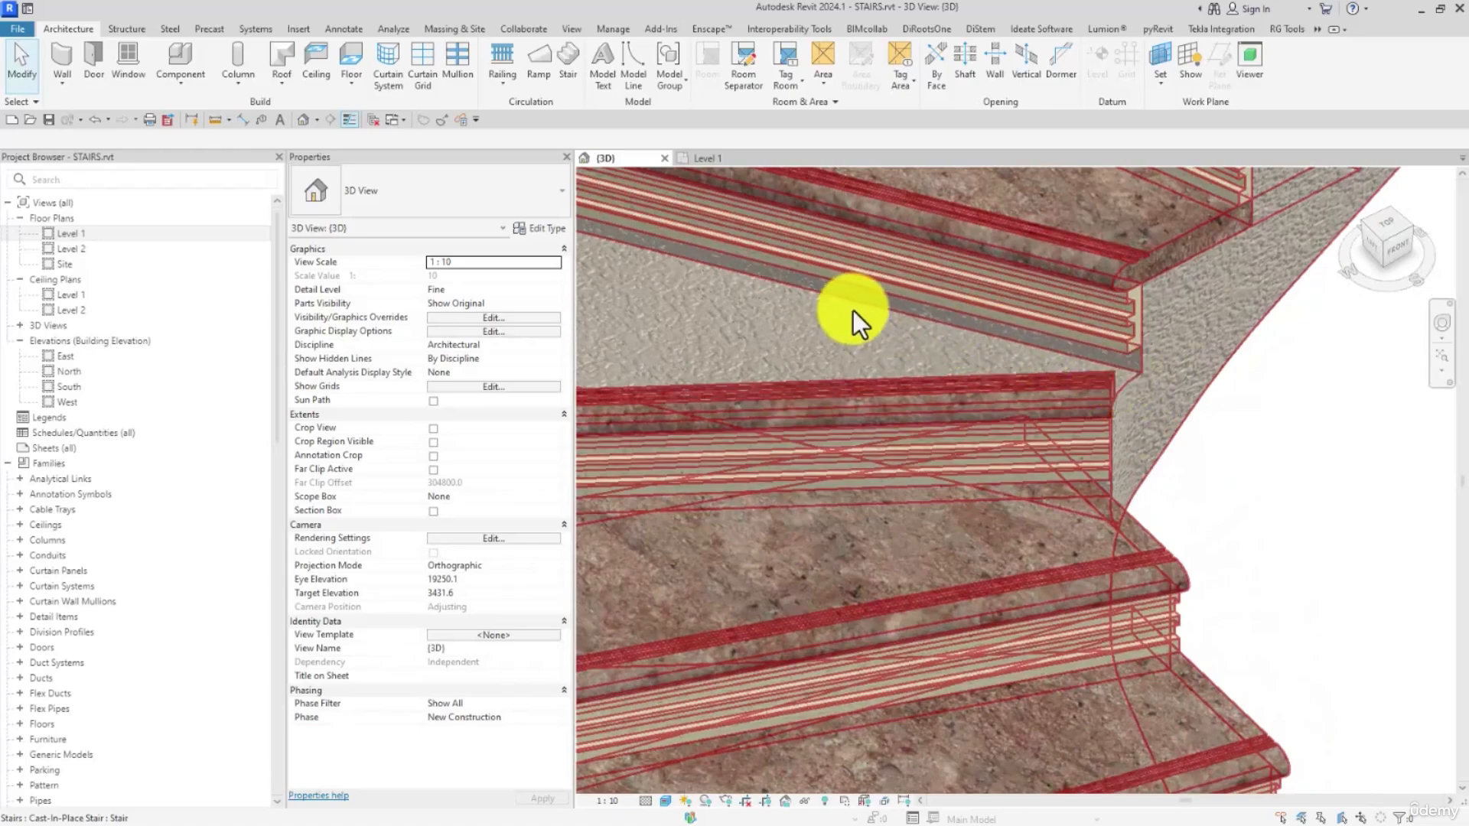
scroll(1081, 383, "down", 4)
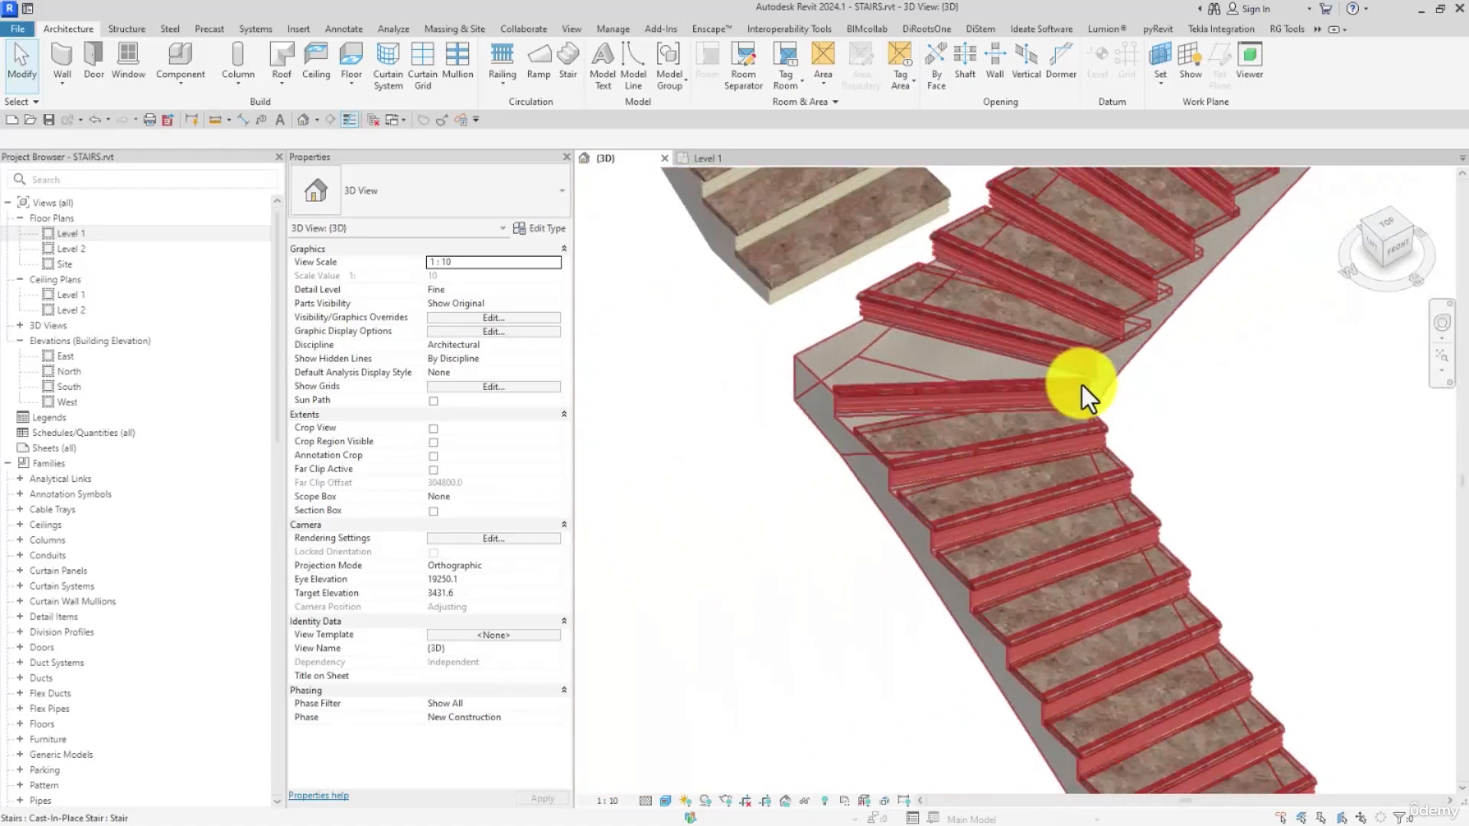
Duplicate the L-shaped winder stair's type as STAIR - 03
left_click(1081, 384)
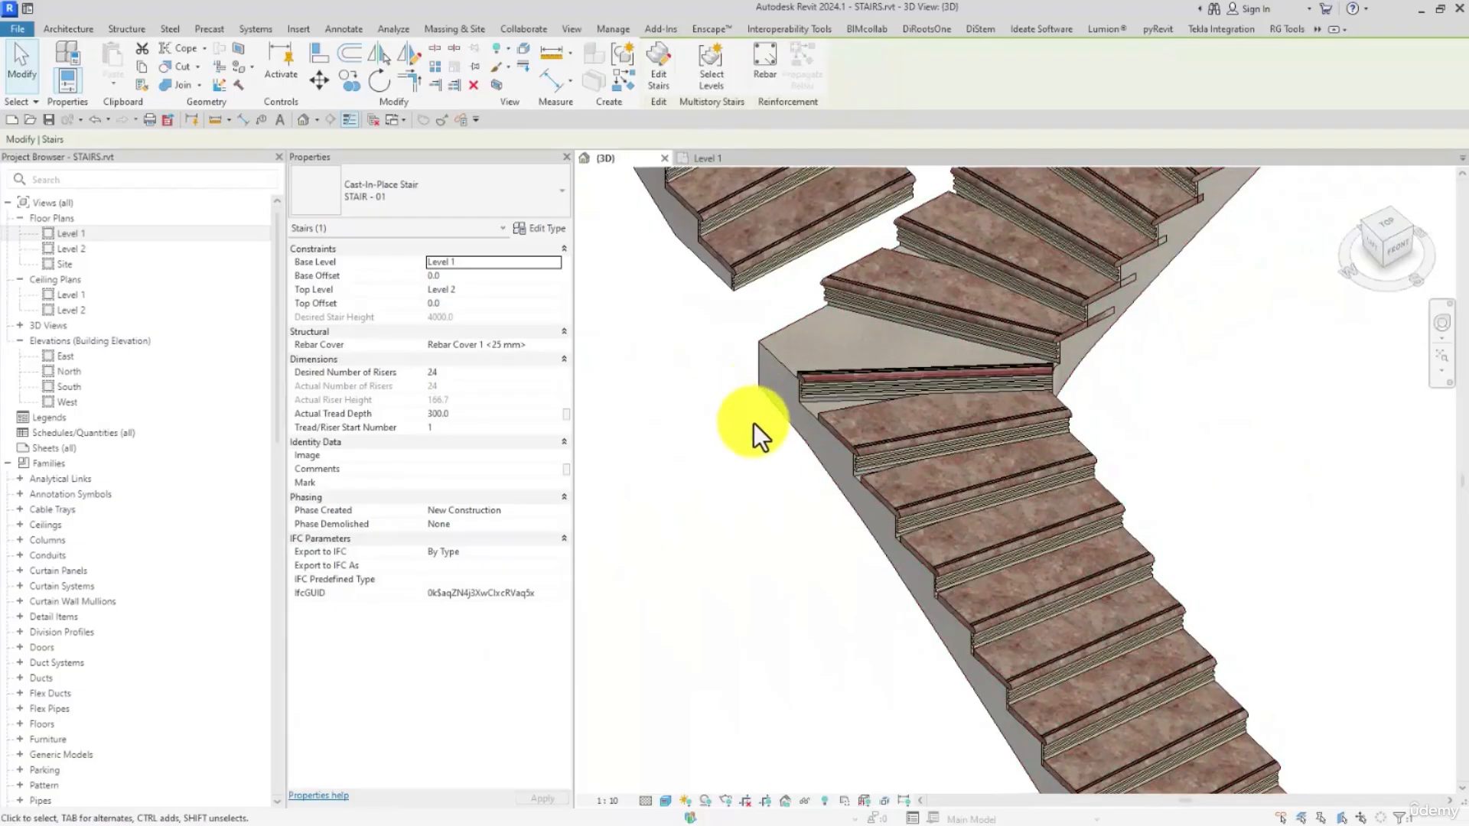
left_click(564, 234)
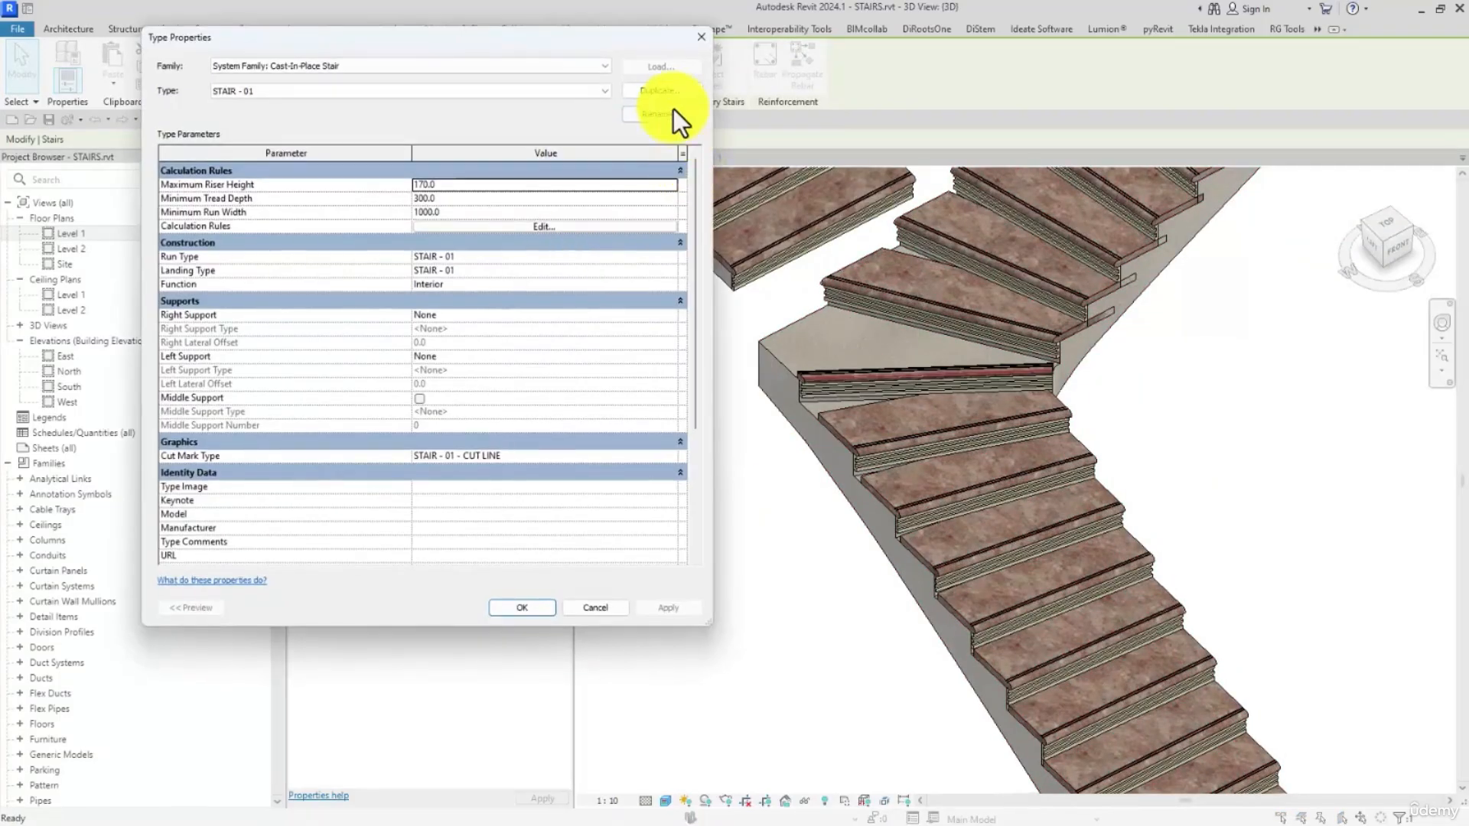
left_click(663, 89)
left_click_drag(922, 262, 765, 270)
type("03")
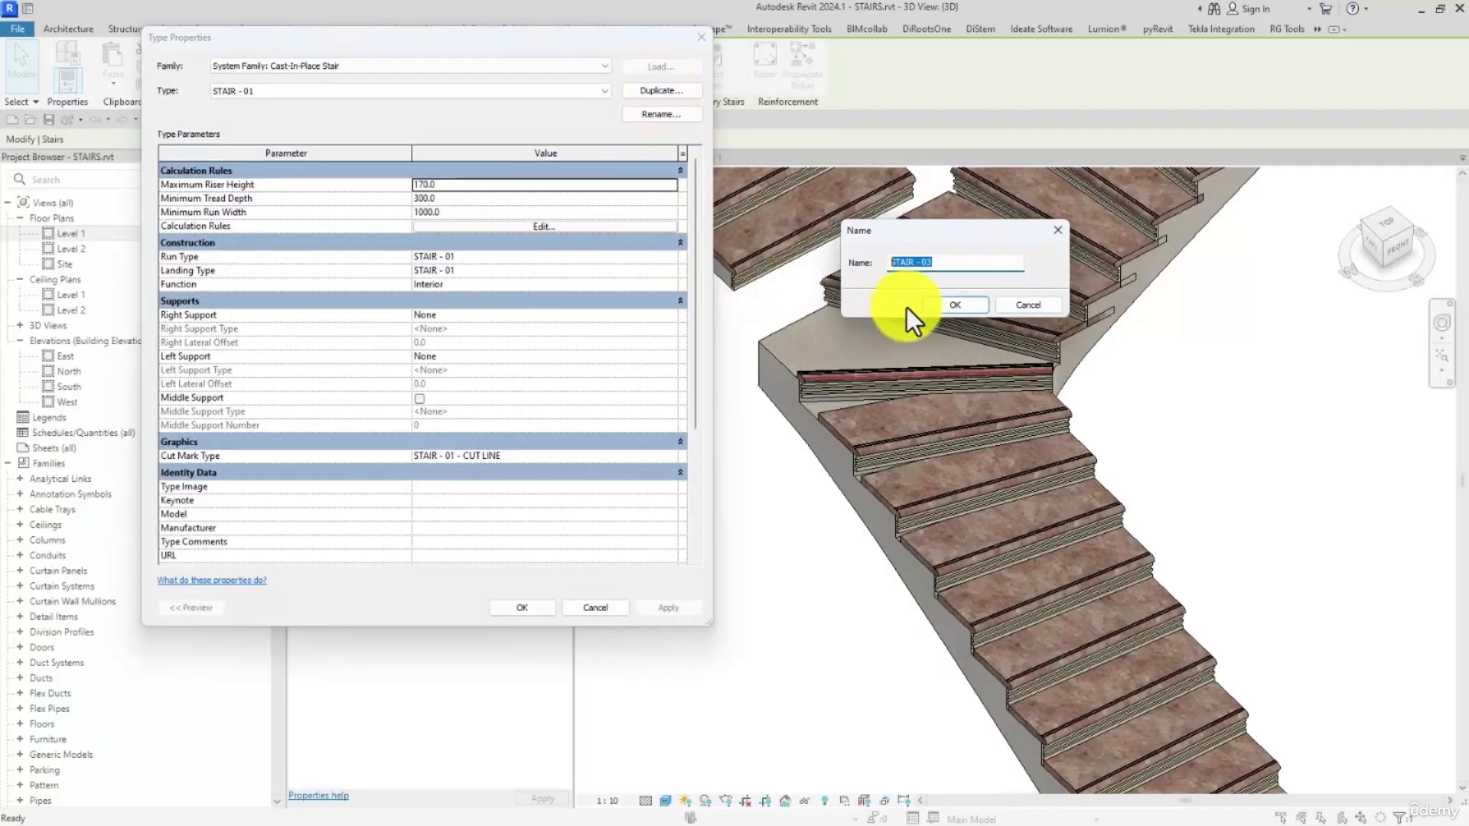
left_click(926, 303)
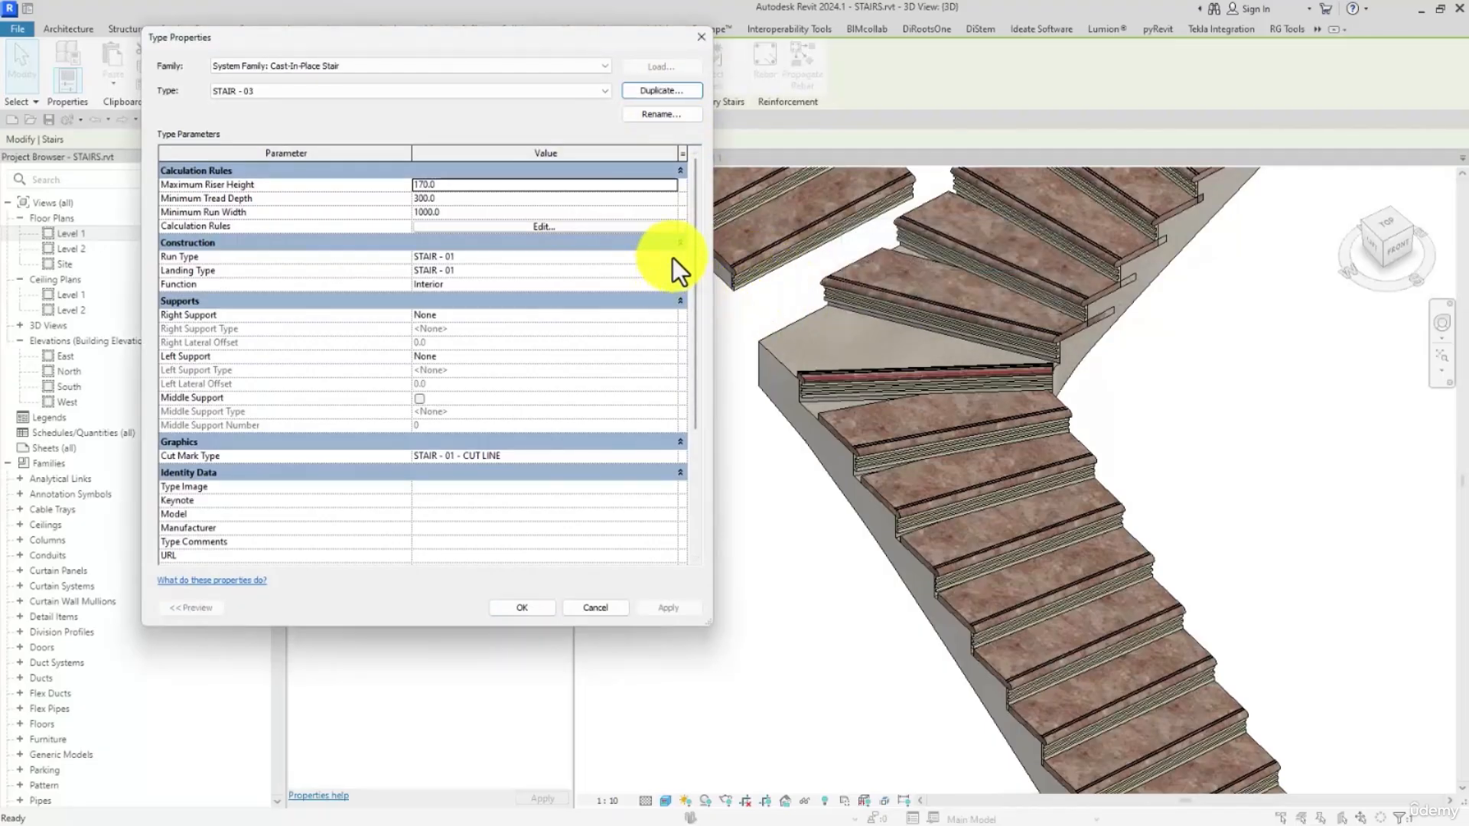
Duplicate the monolithic run type assigned to the stair type as STAIR - 03
left_click(672, 257)
left_click(651, 89)
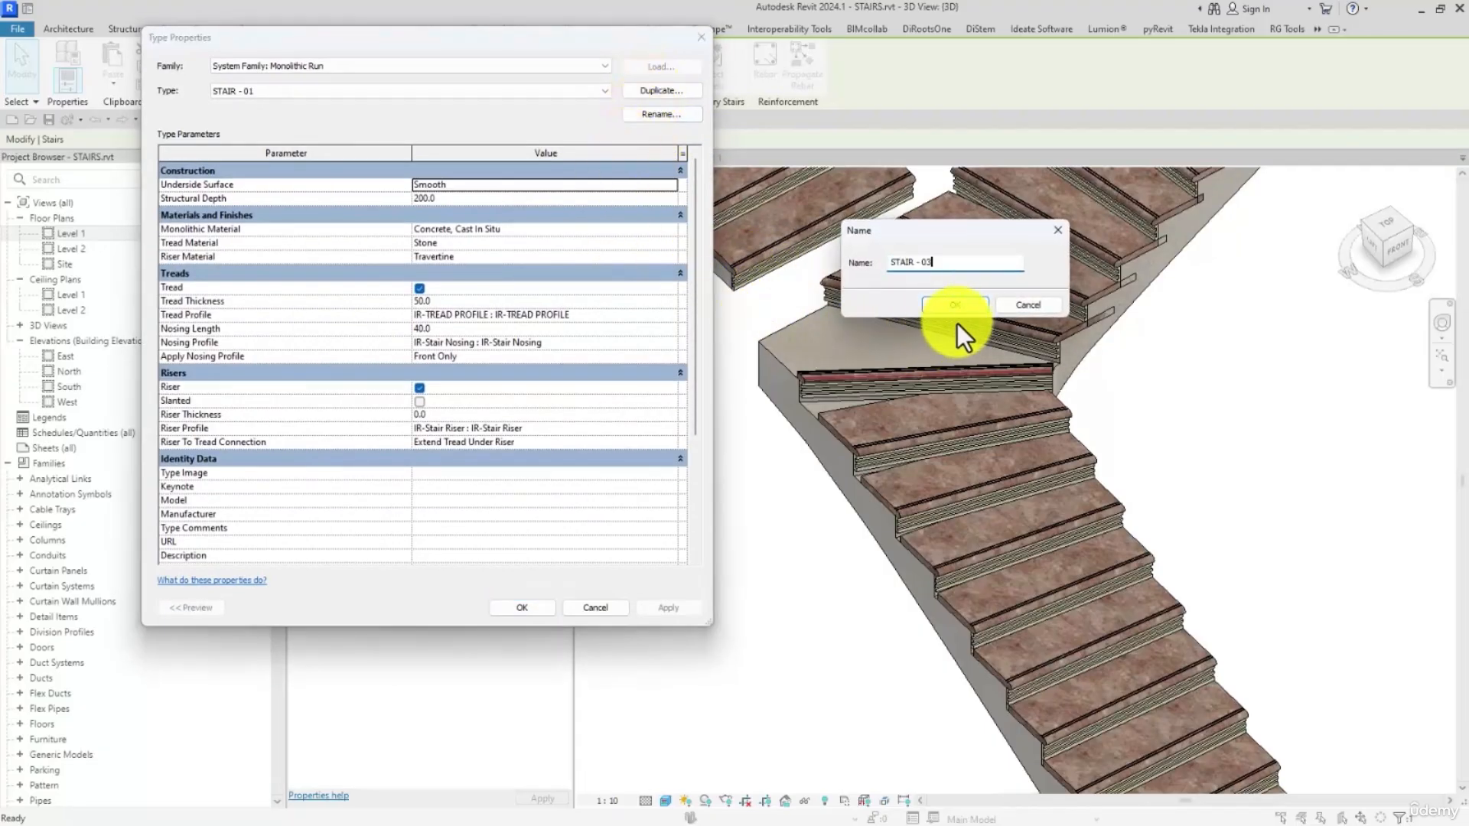
left_click(954, 306)
Set the Tread Profile and Nosing Profile of the STAIR - 03 run type to Default and apply the changes
left_click(667, 315)
left_click(669, 315)
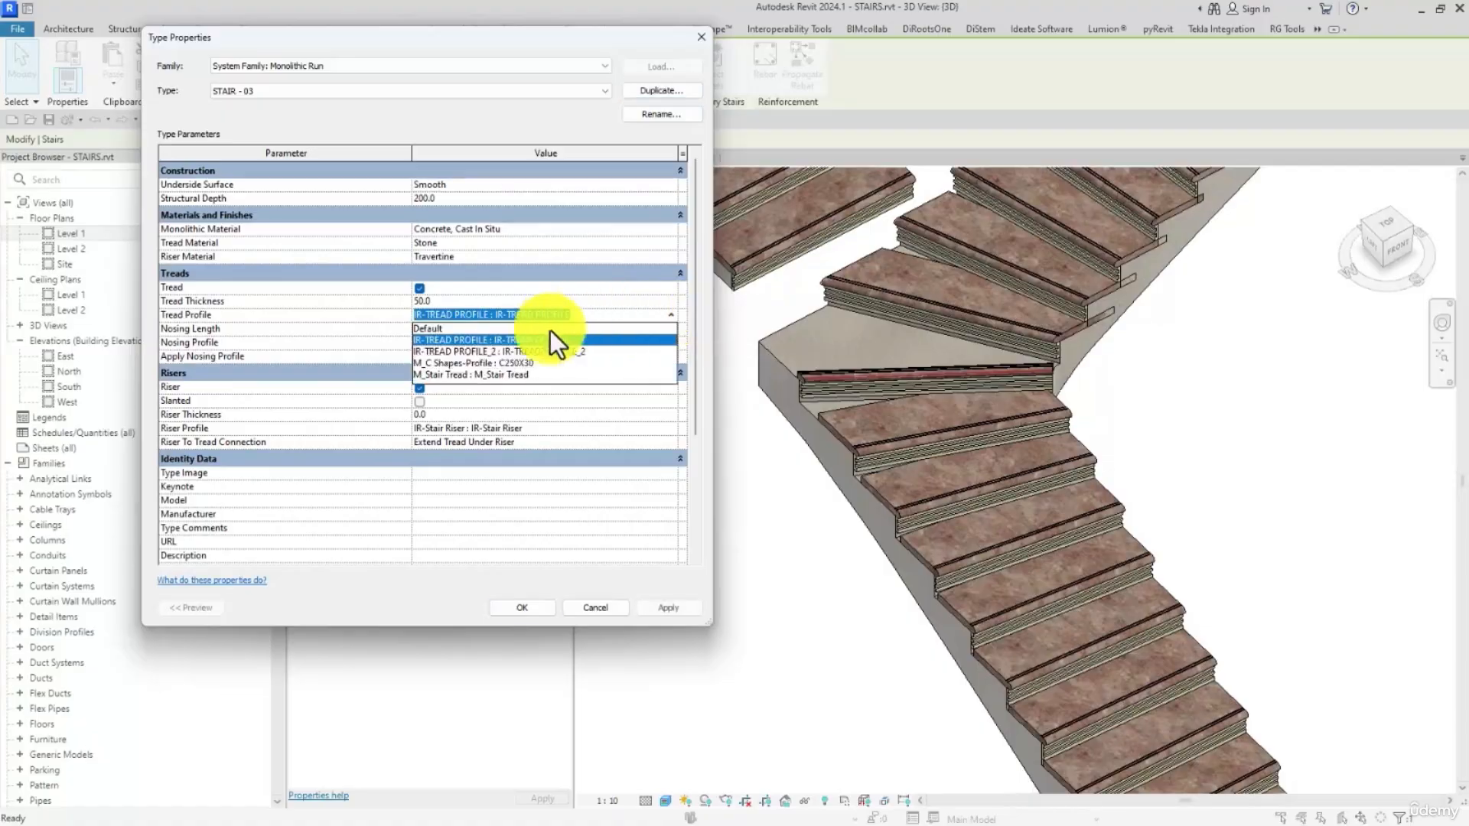
left_click(456, 329)
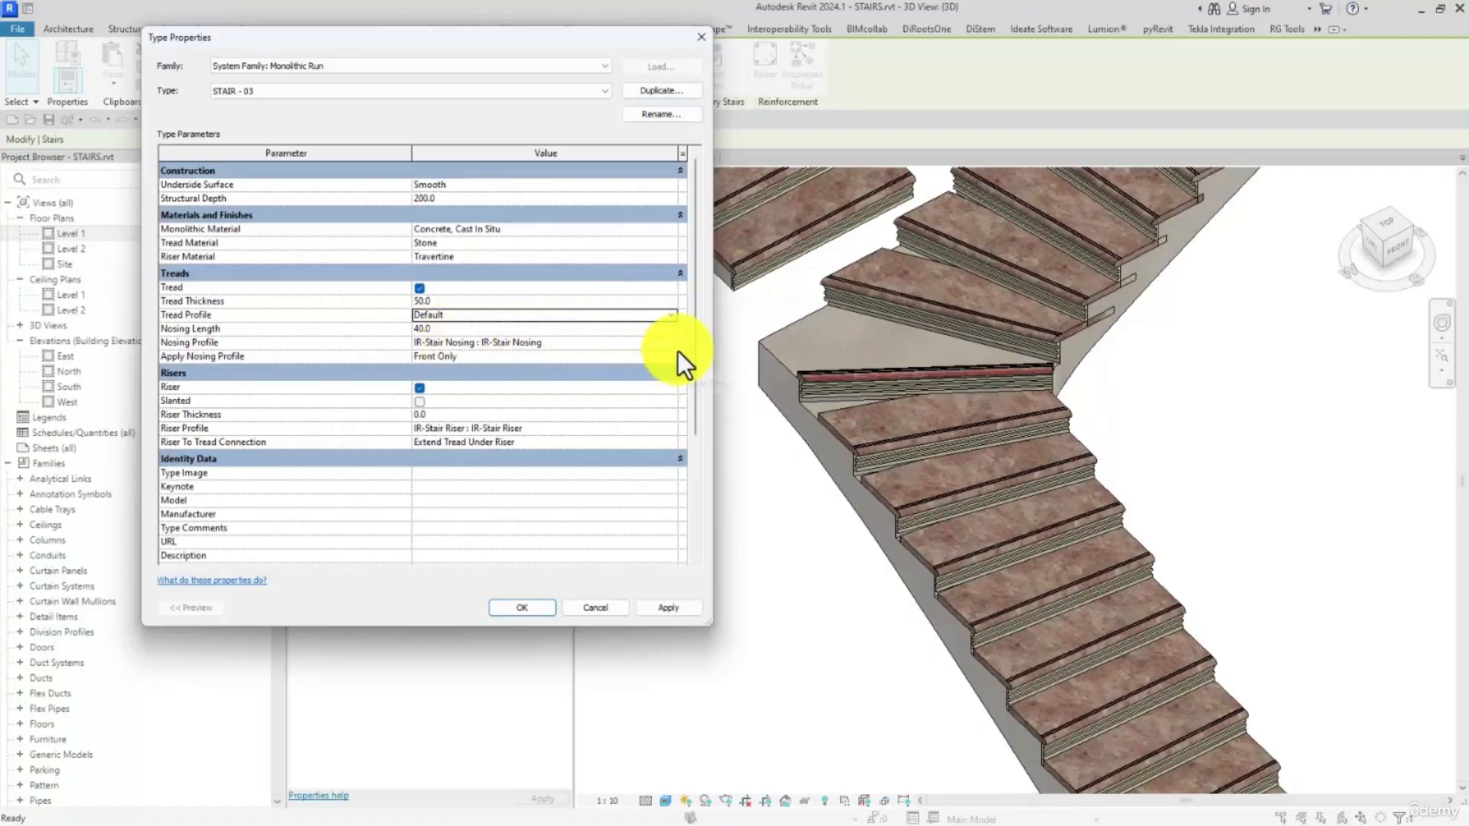
left_click(672, 345)
left_click(470, 359)
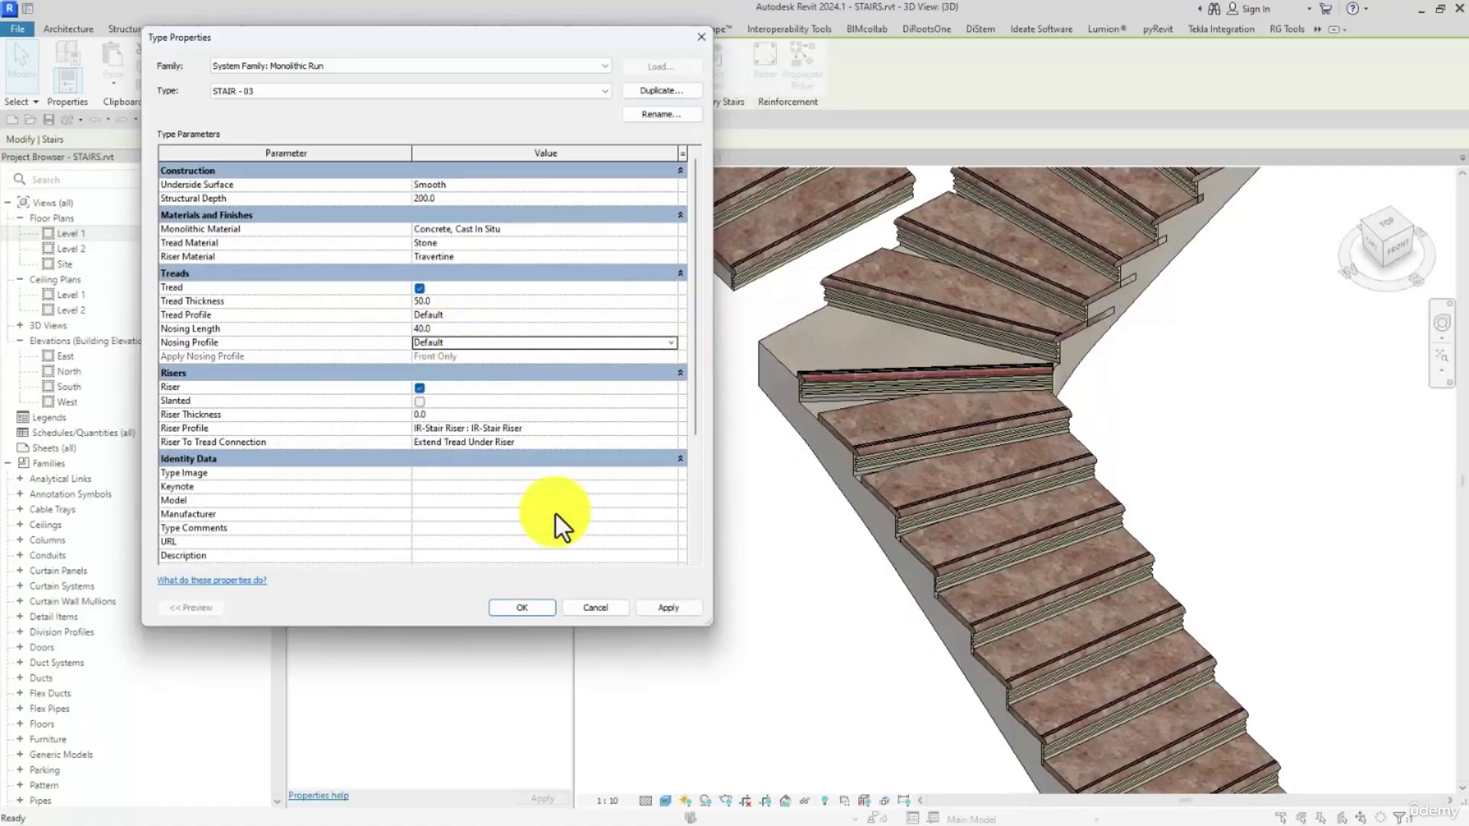
left_click(667, 608)
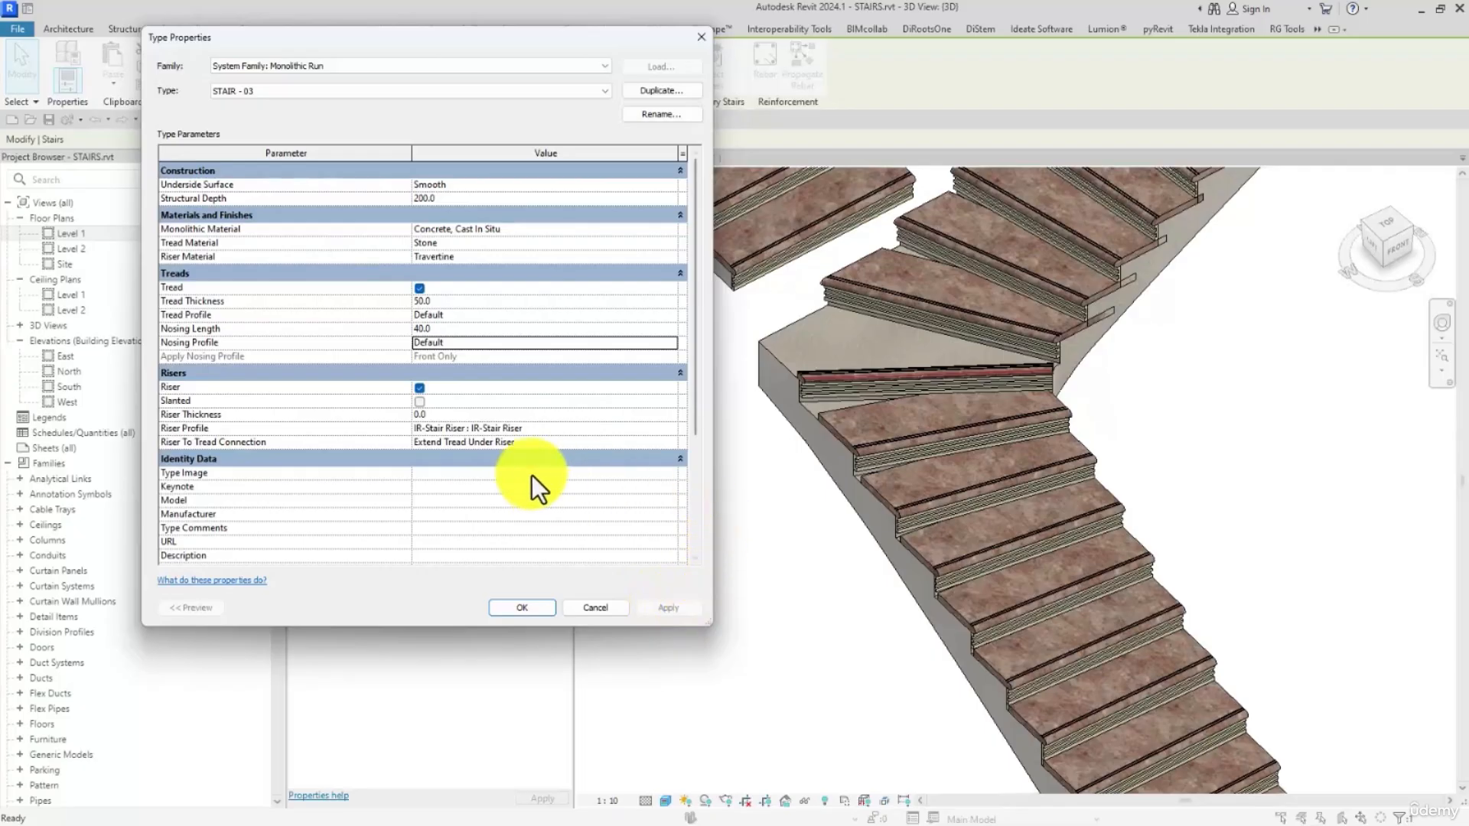
Set the run type's Riser Profile to Default, confirm both type definitions and check the winder stair's corner in 3D
left_click(669, 429)
left_click(671, 429)
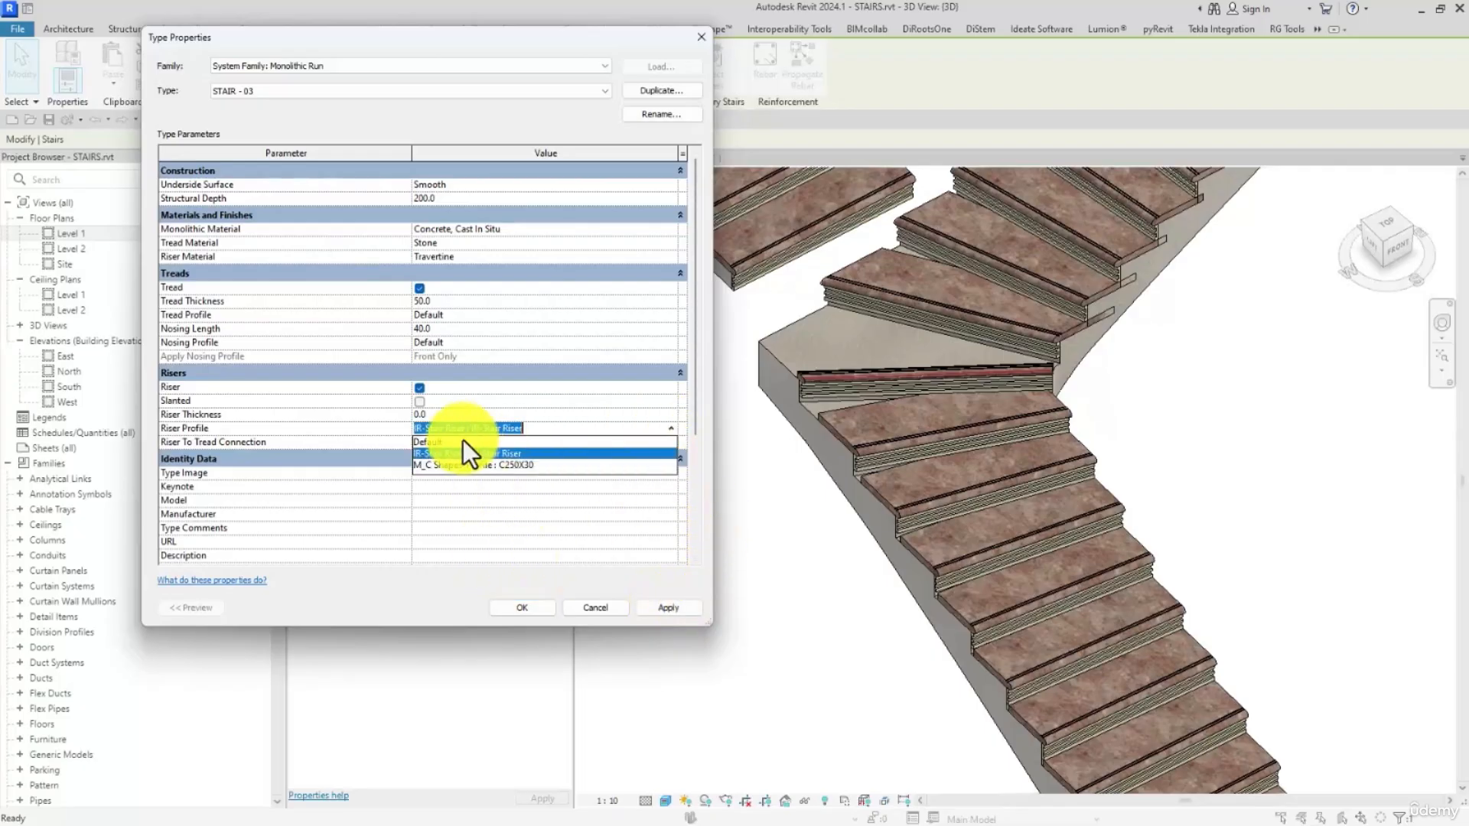
left_click(459, 444)
left_click(516, 607)
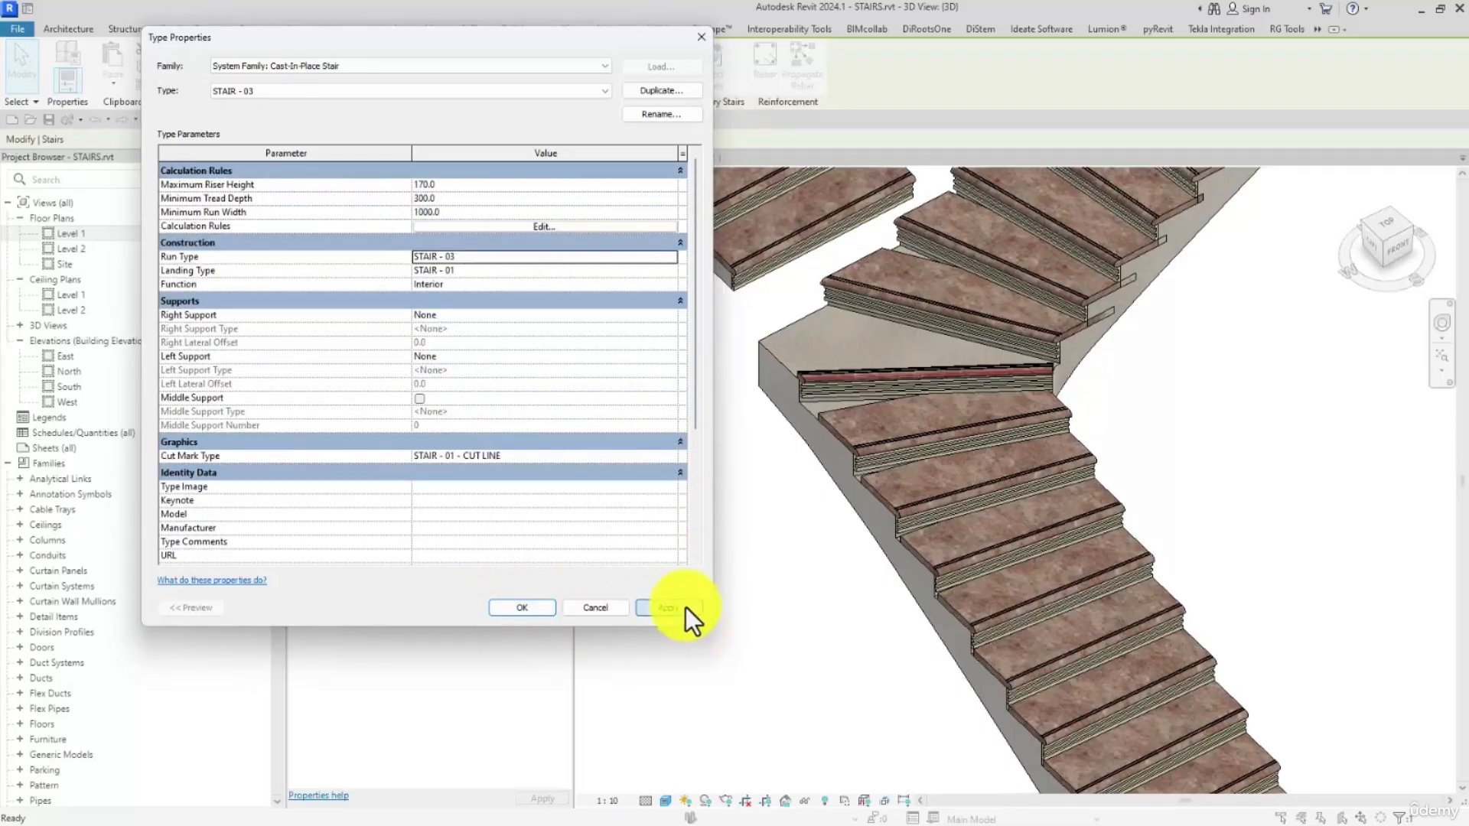
left_click(514, 607)
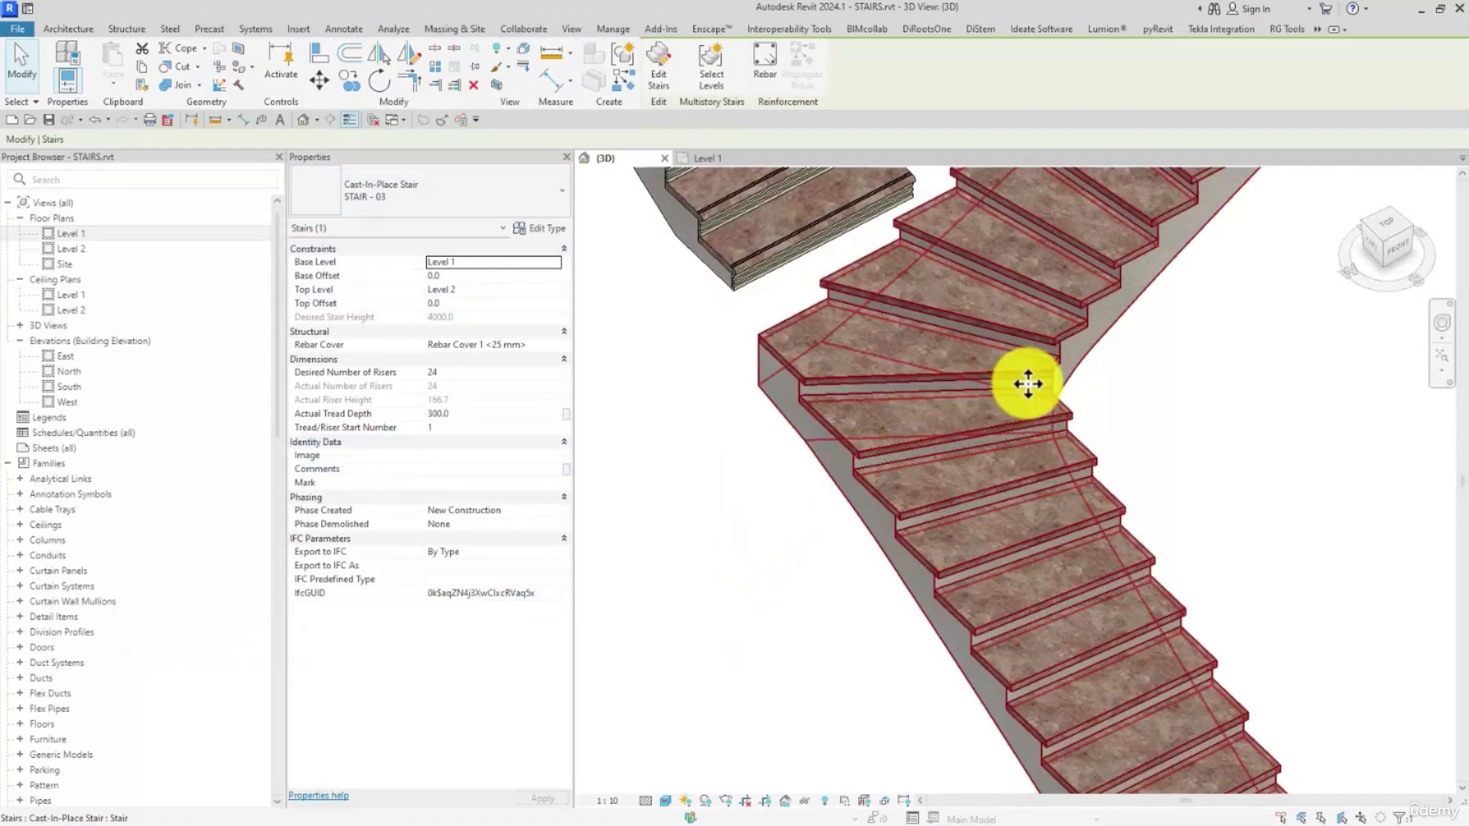
scroll(1024, 375, "up", 2)
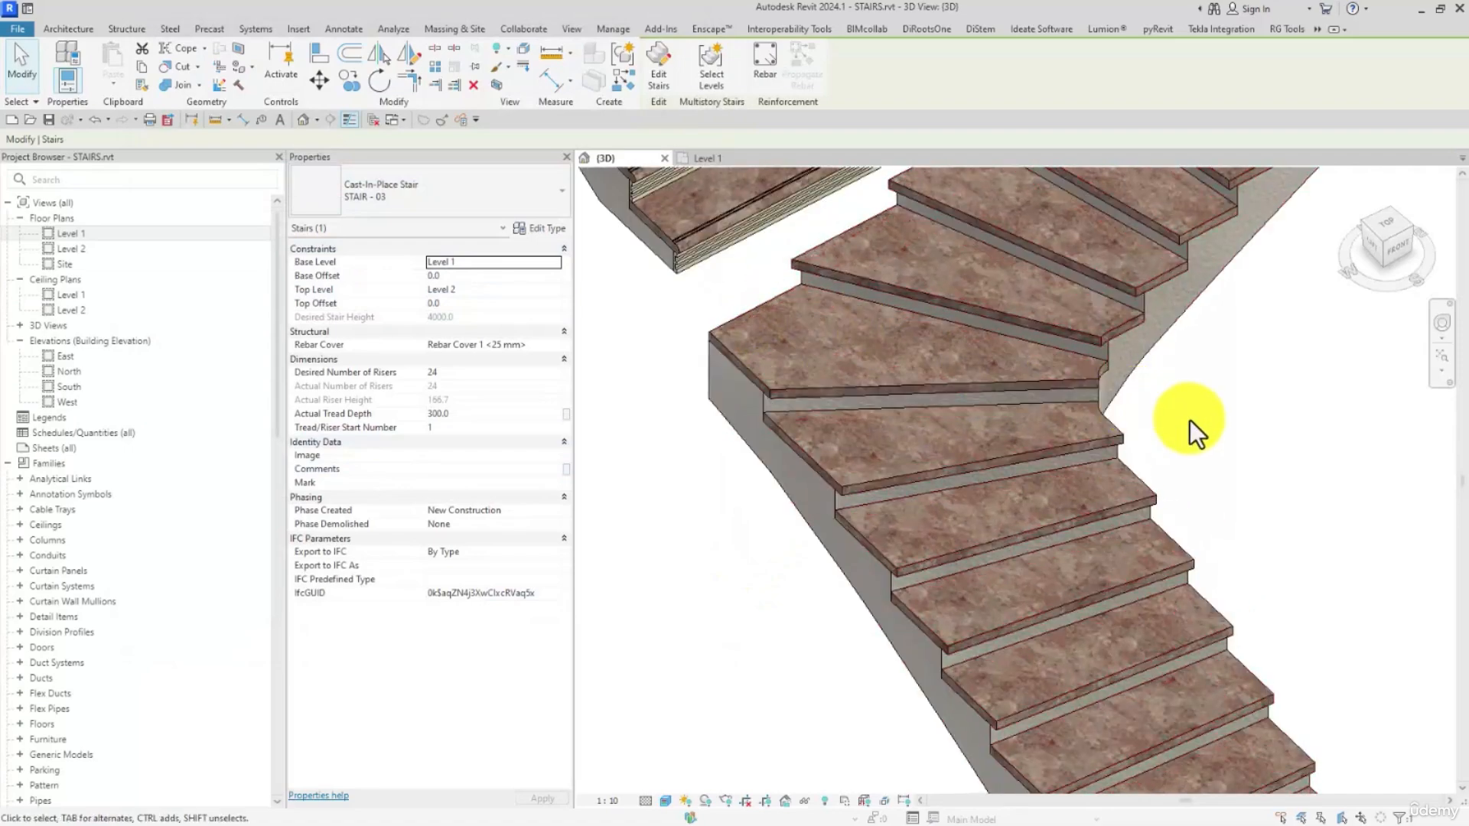
middle_click_drag(1188, 419, 1154, 416, "shift")
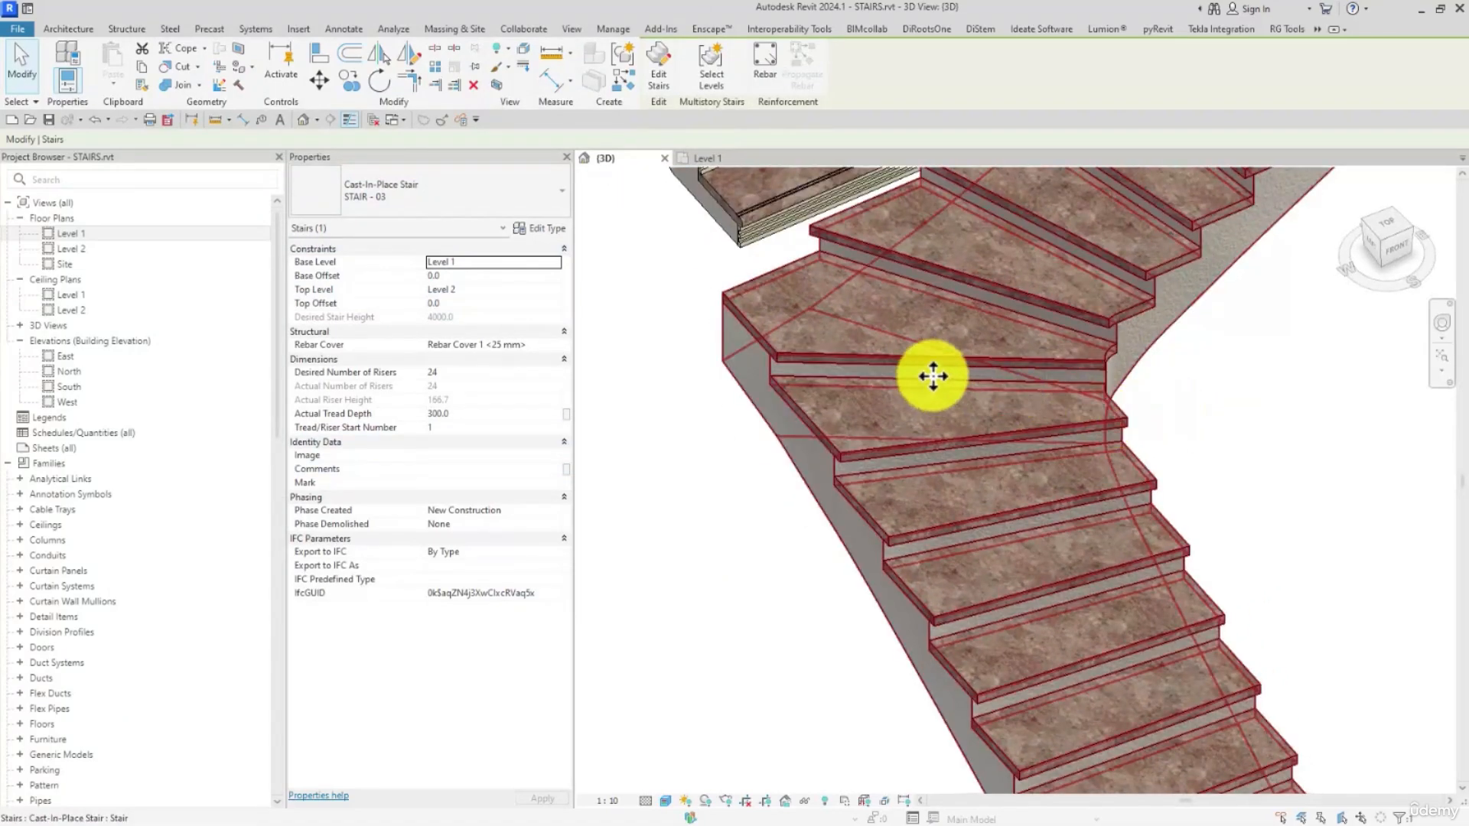
middle_click_drag(934, 387, 1155, 557, "shift")
left_click(1155, 556)
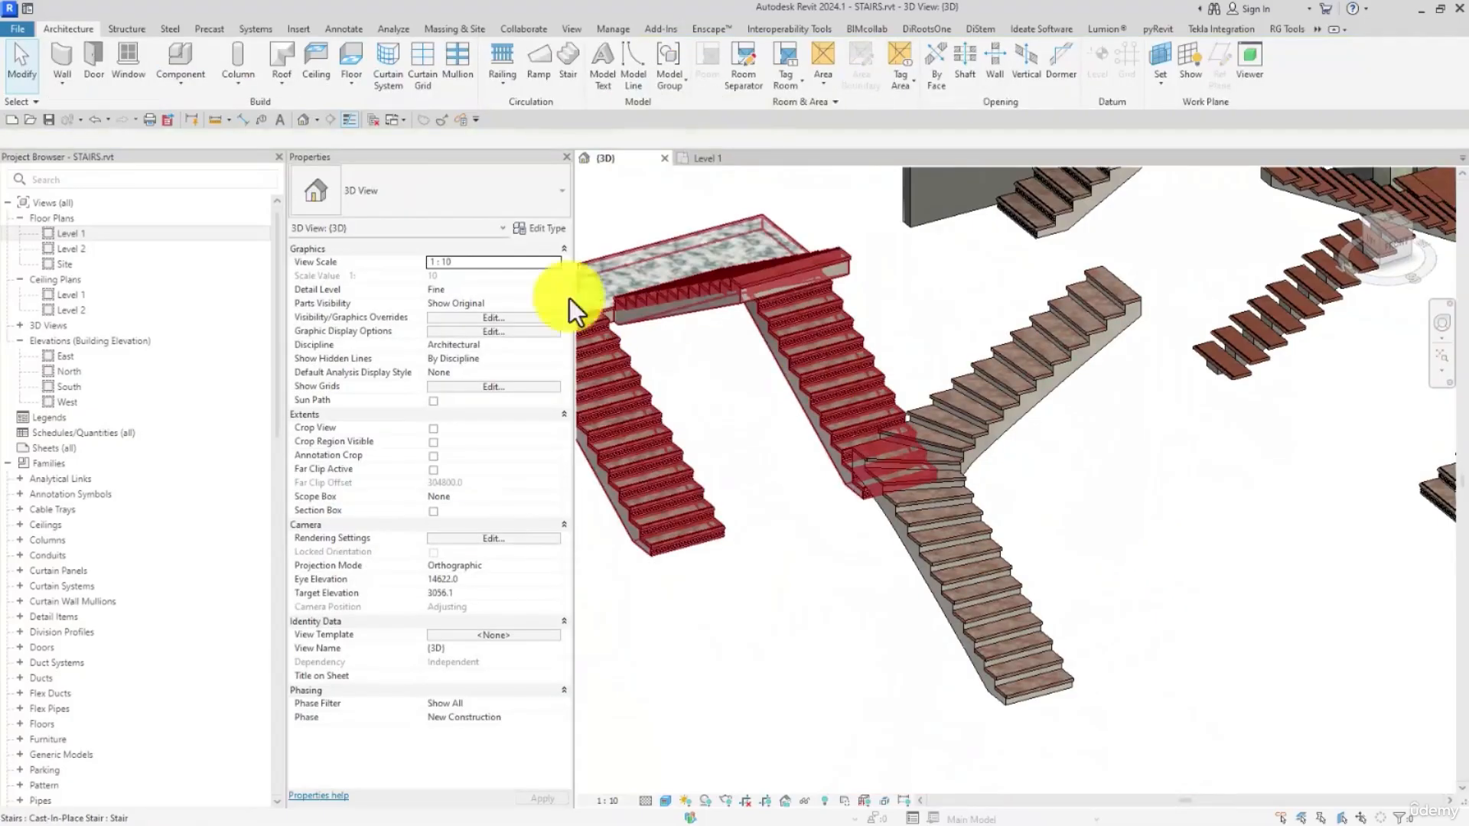
In the Level 1 plan, start a new stair and place a U-shaped winder run beside the L-shaped winder stair
double_click(85, 236)
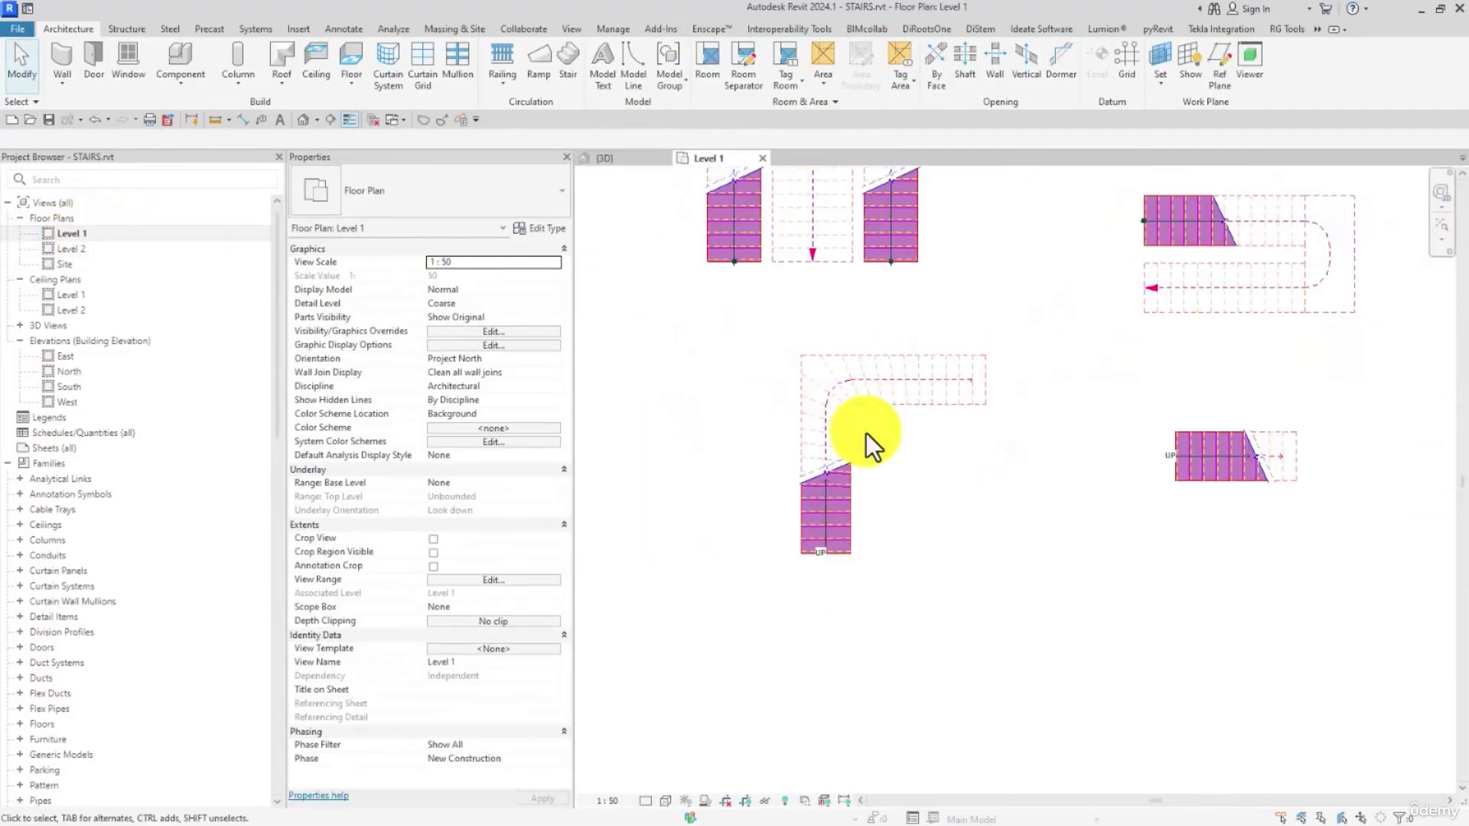
left_click(567, 62)
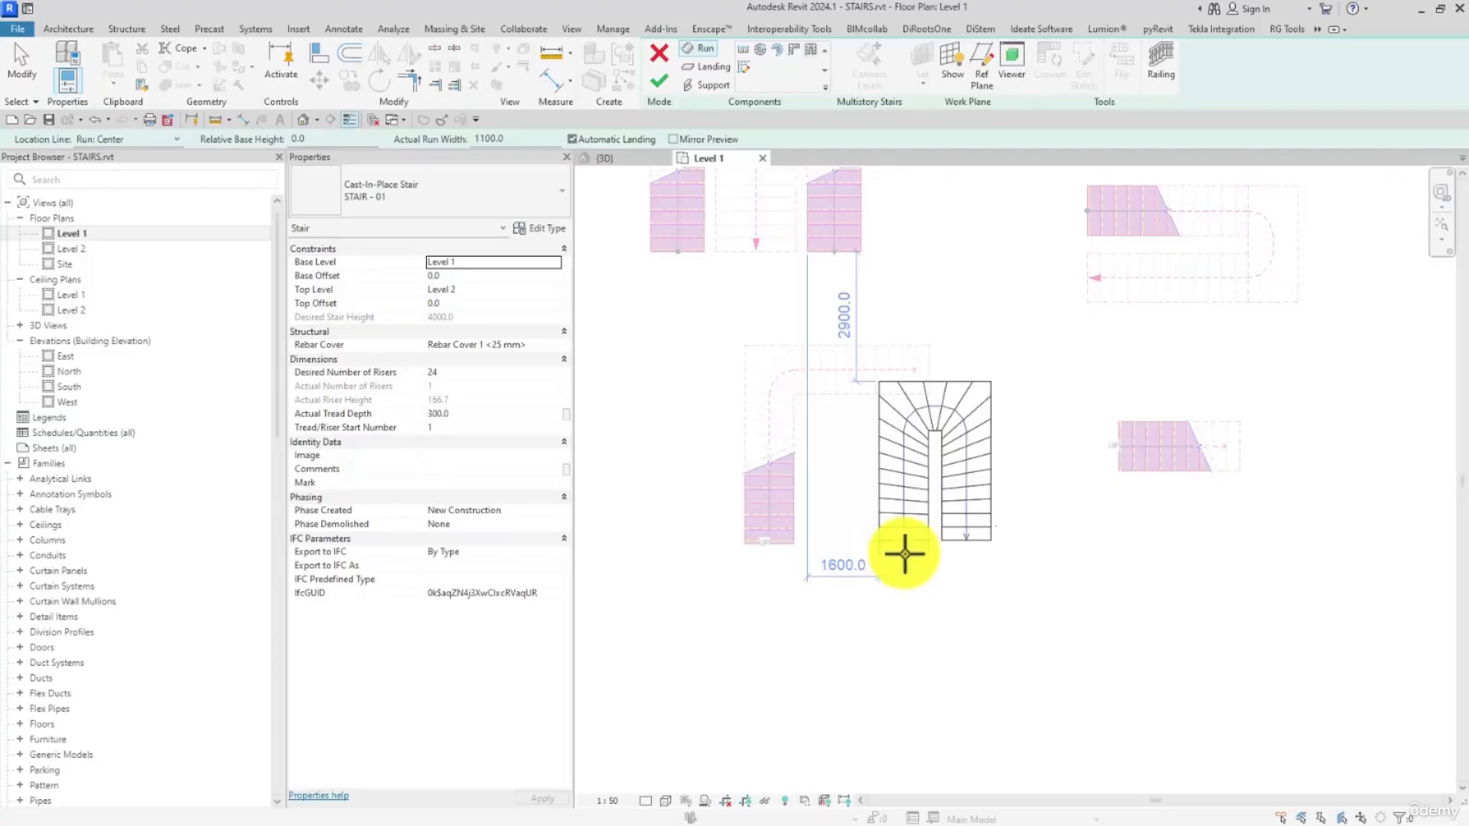
left_click(913, 646)
left_click(976, 613)
middle_click_drag(1045, 628, 1071, 571)
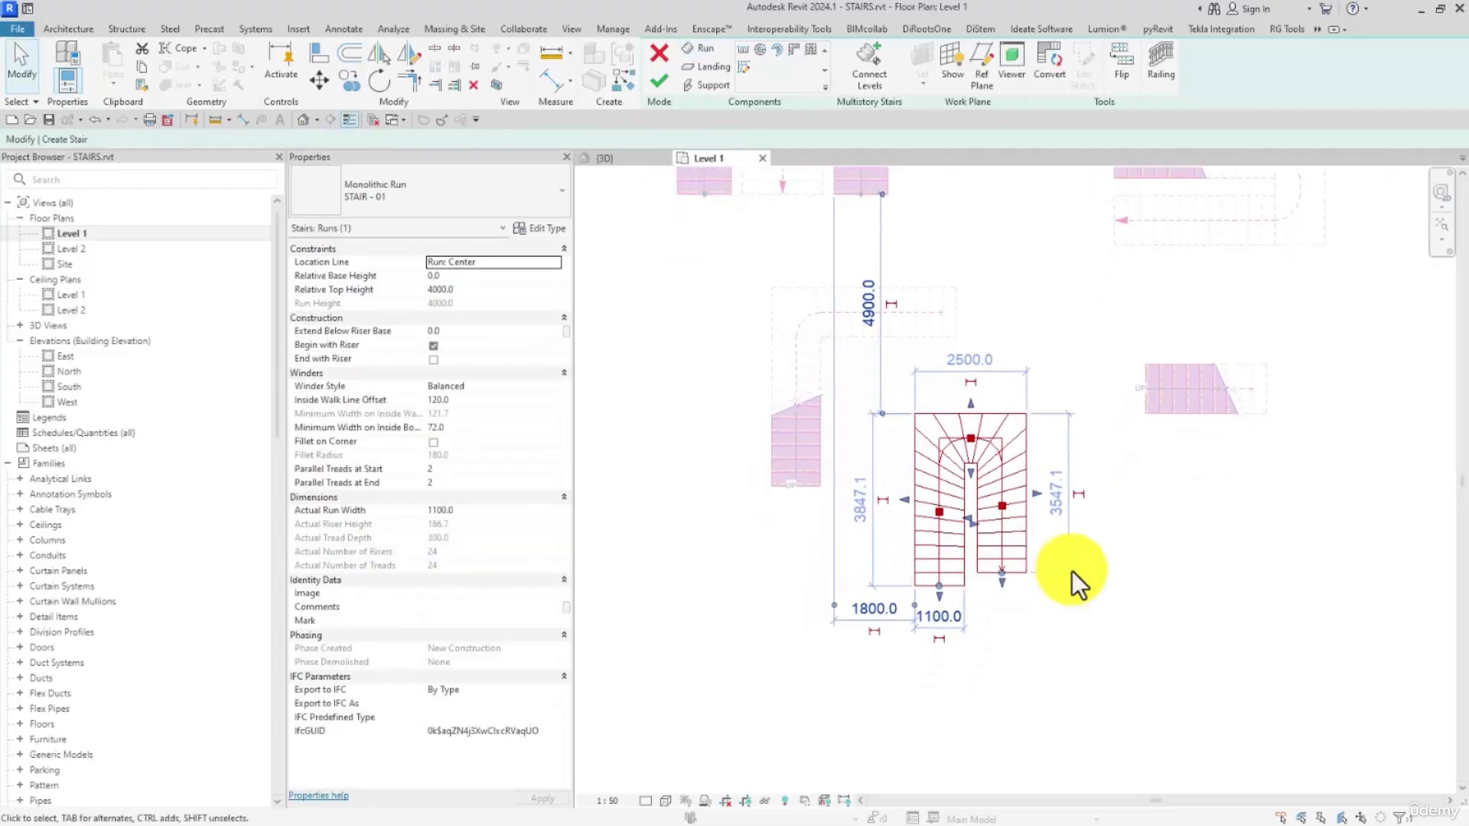
Try to enable Fillet on Corner for the U-shaped winder run
scroll(849, 552, "up", 1)
middle_click_drag(876, 576, 838, 499)
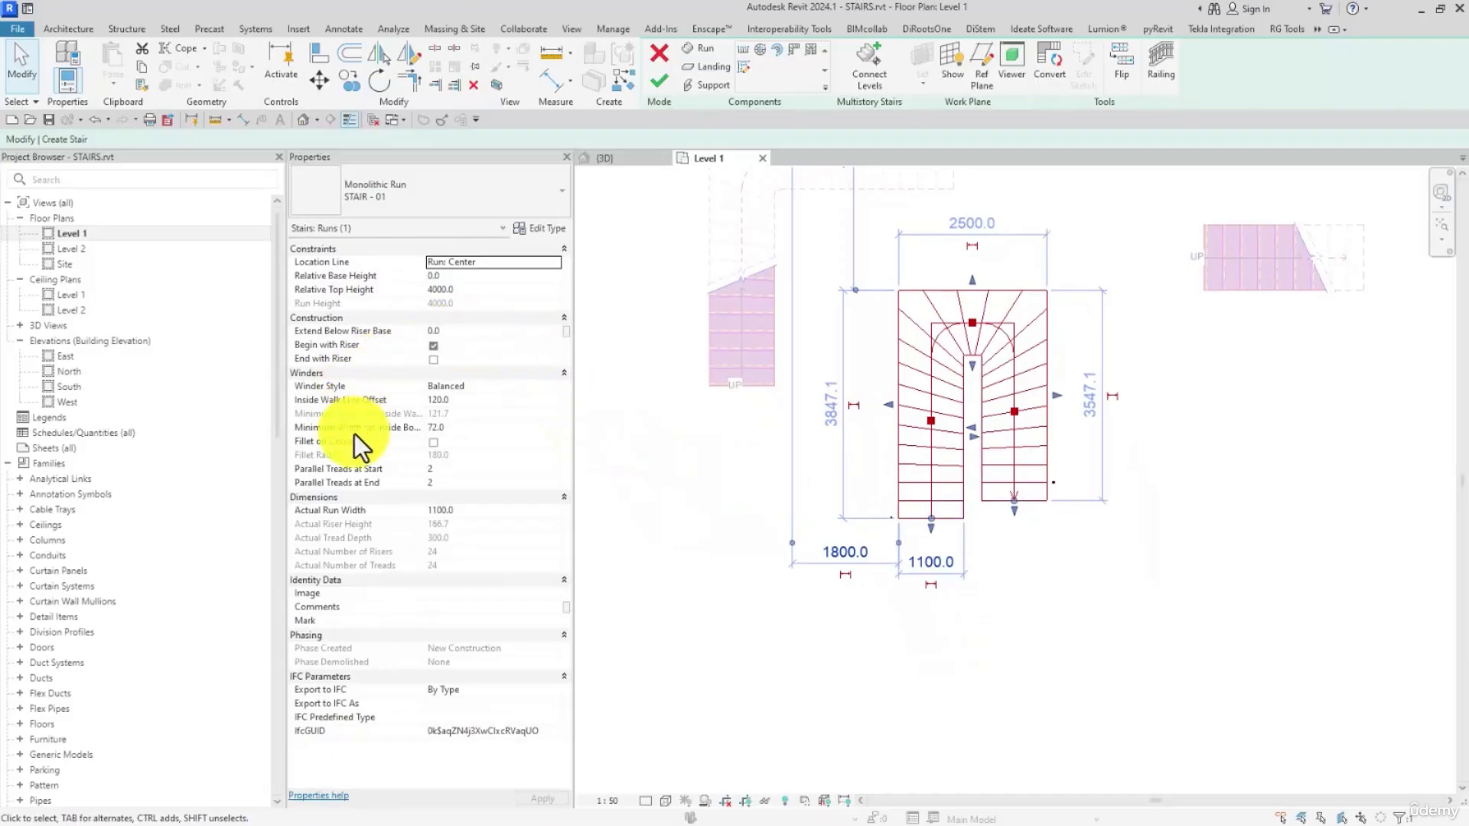
scroll(1002, 369, "up", 2)
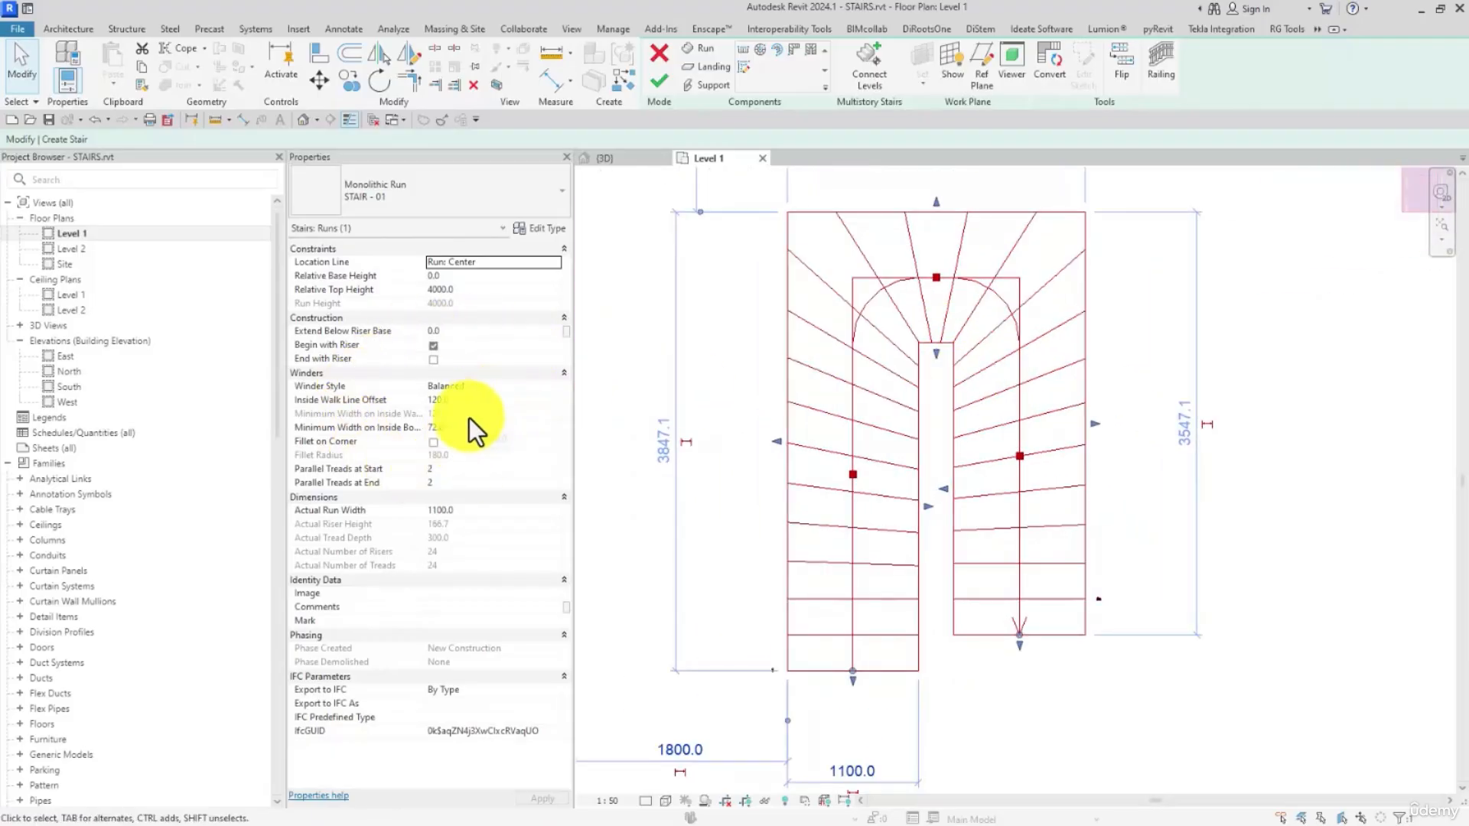
left_click(433, 443)
left_click(433, 442)
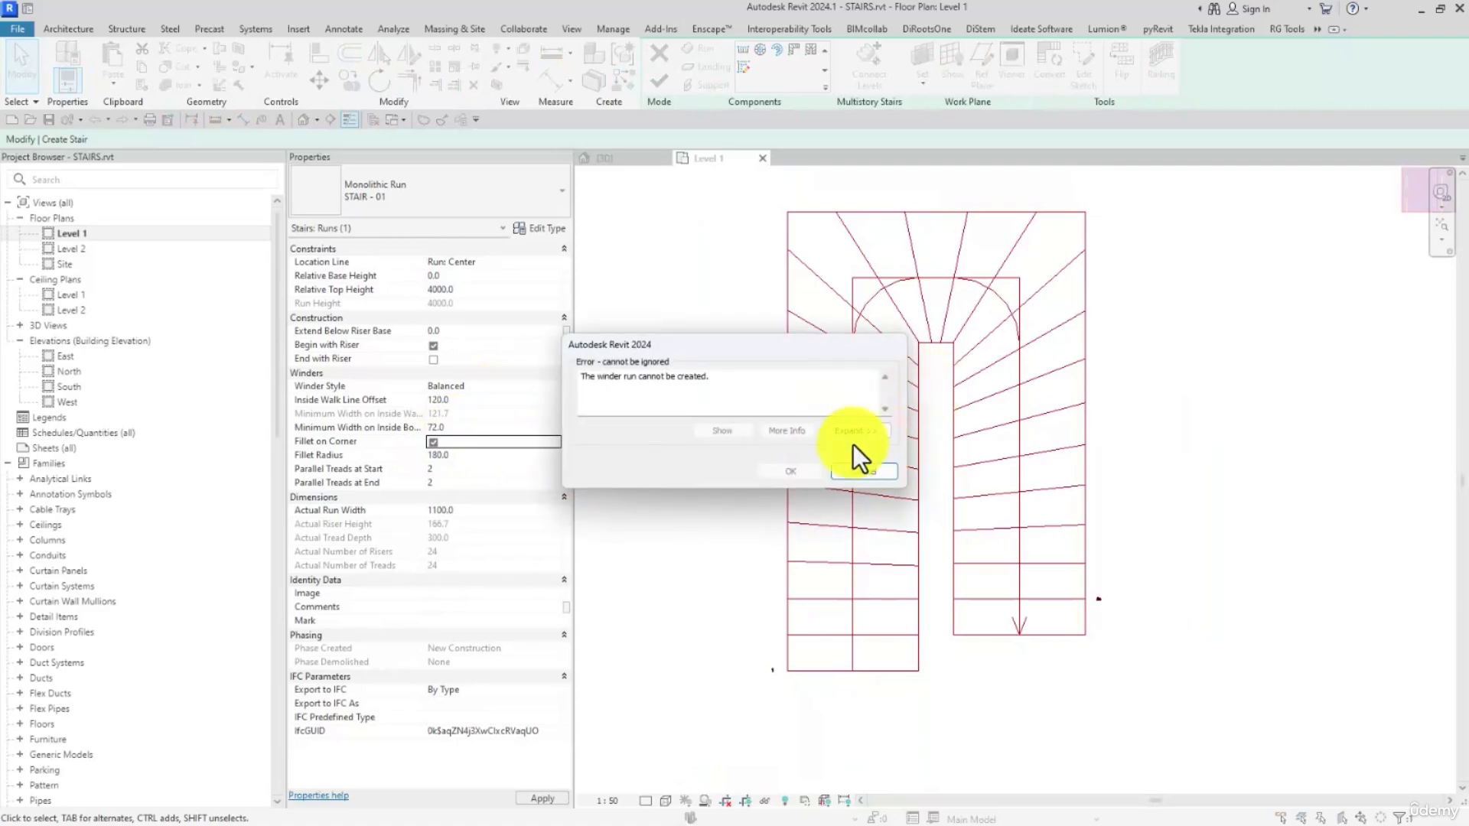
left_click(859, 473)
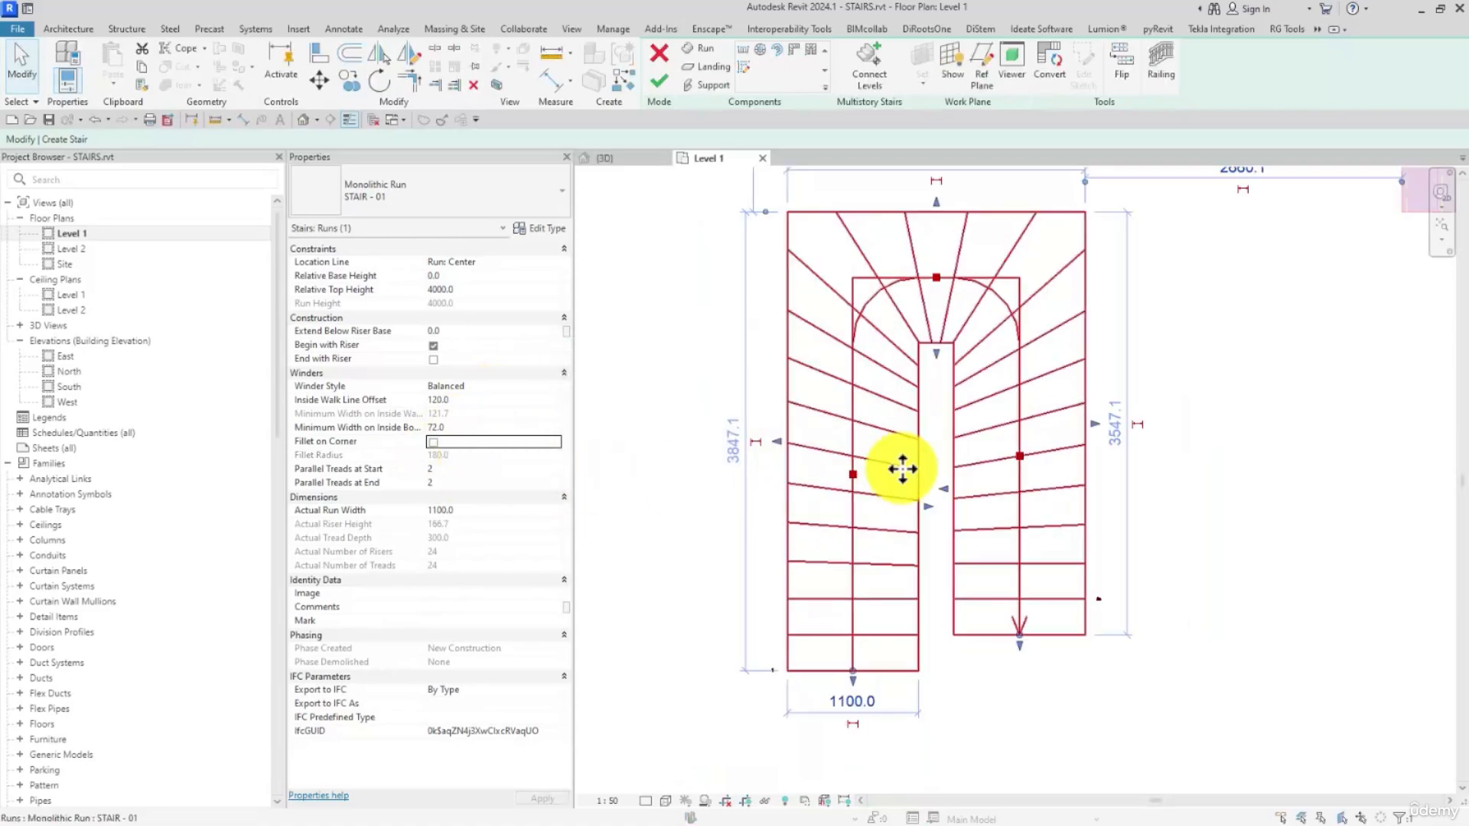
Stretch the U-shaped run's outer edge outward and widen its central gap, leaving a run width of about 1598 mm
scroll(985, 492, "down", 1)
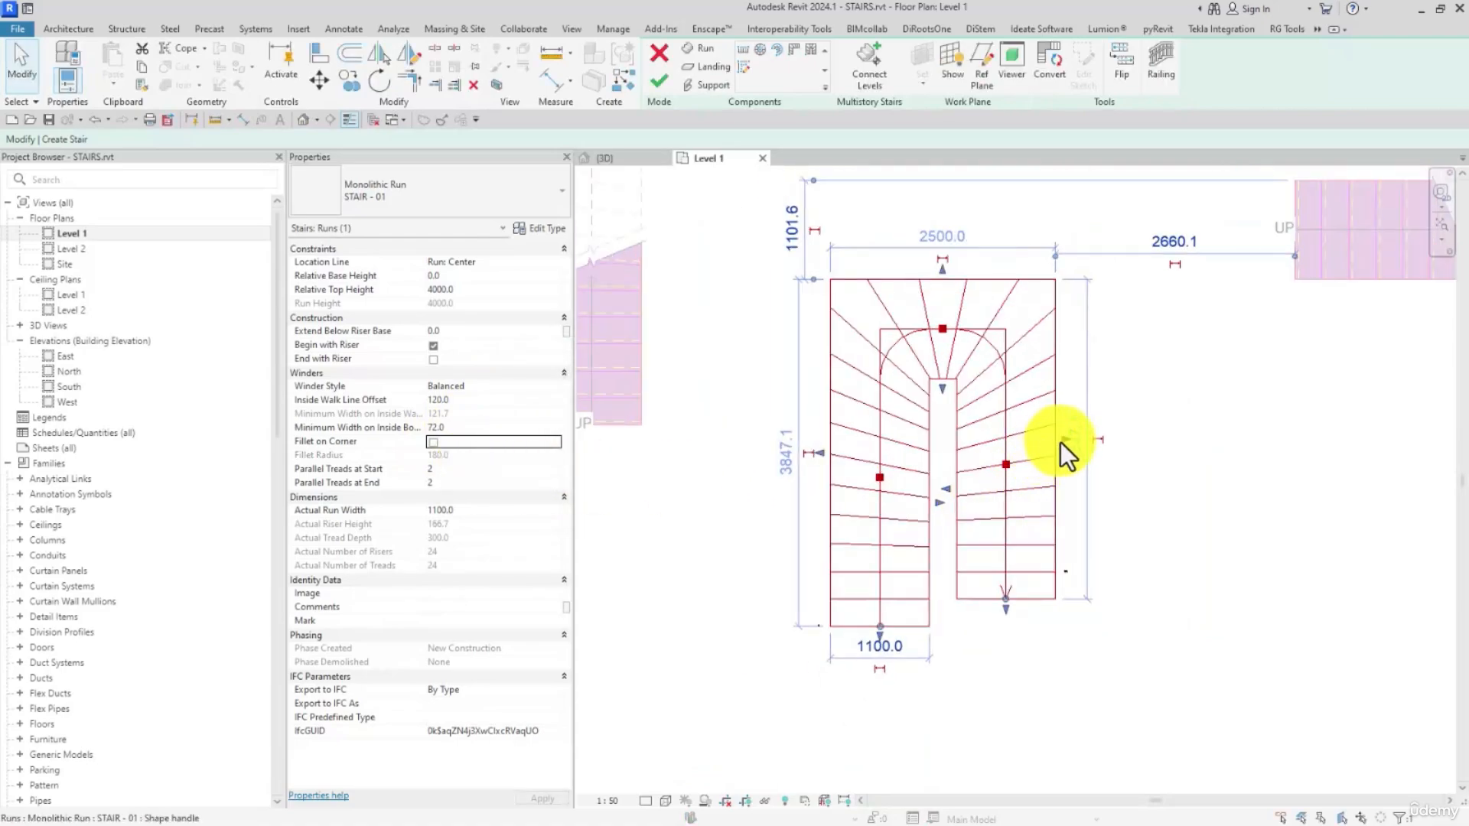
left_click_drag(1060, 442, 1119, 445)
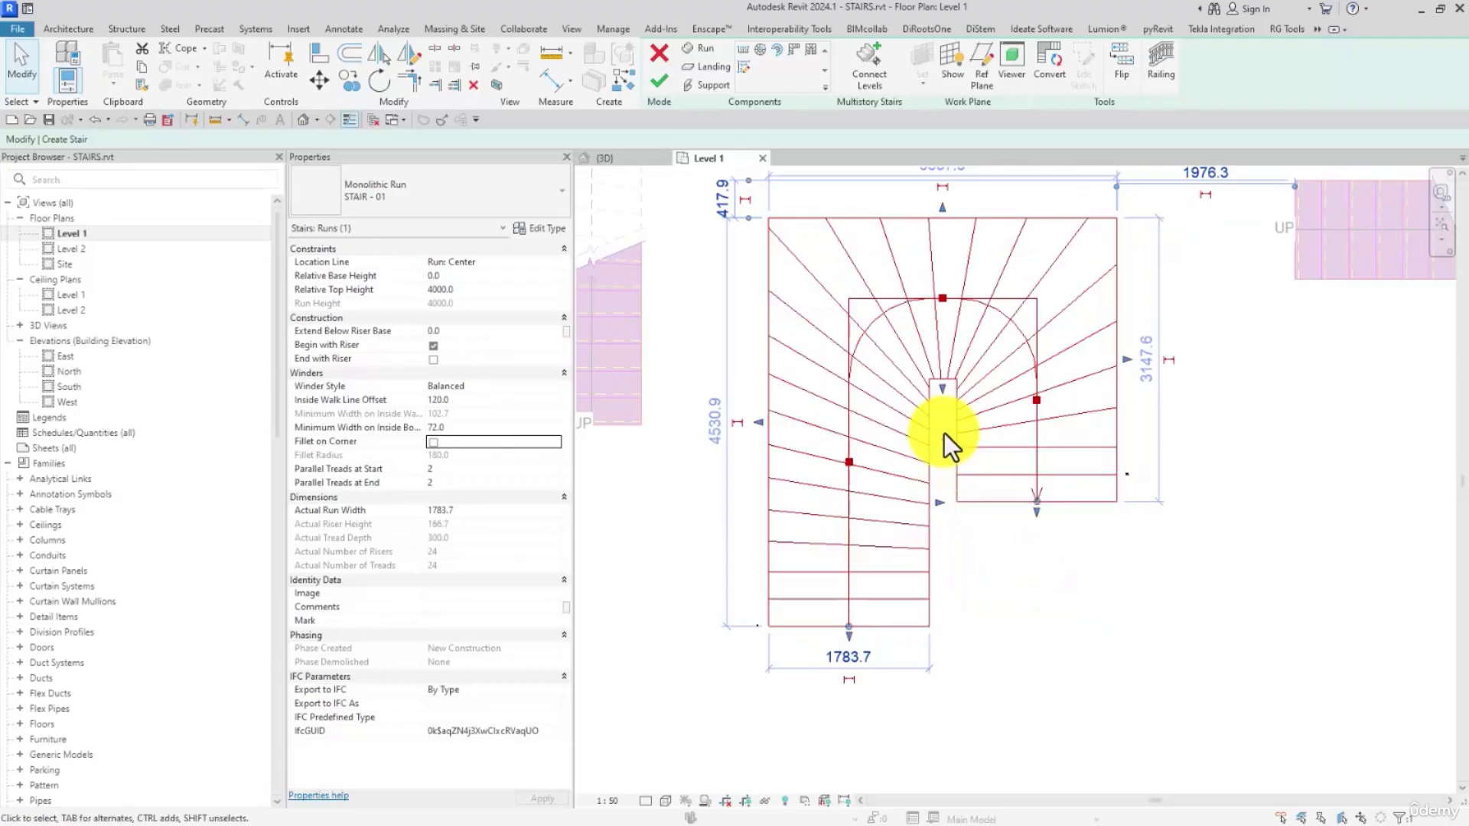
left_click_drag(945, 436, 990, 433)
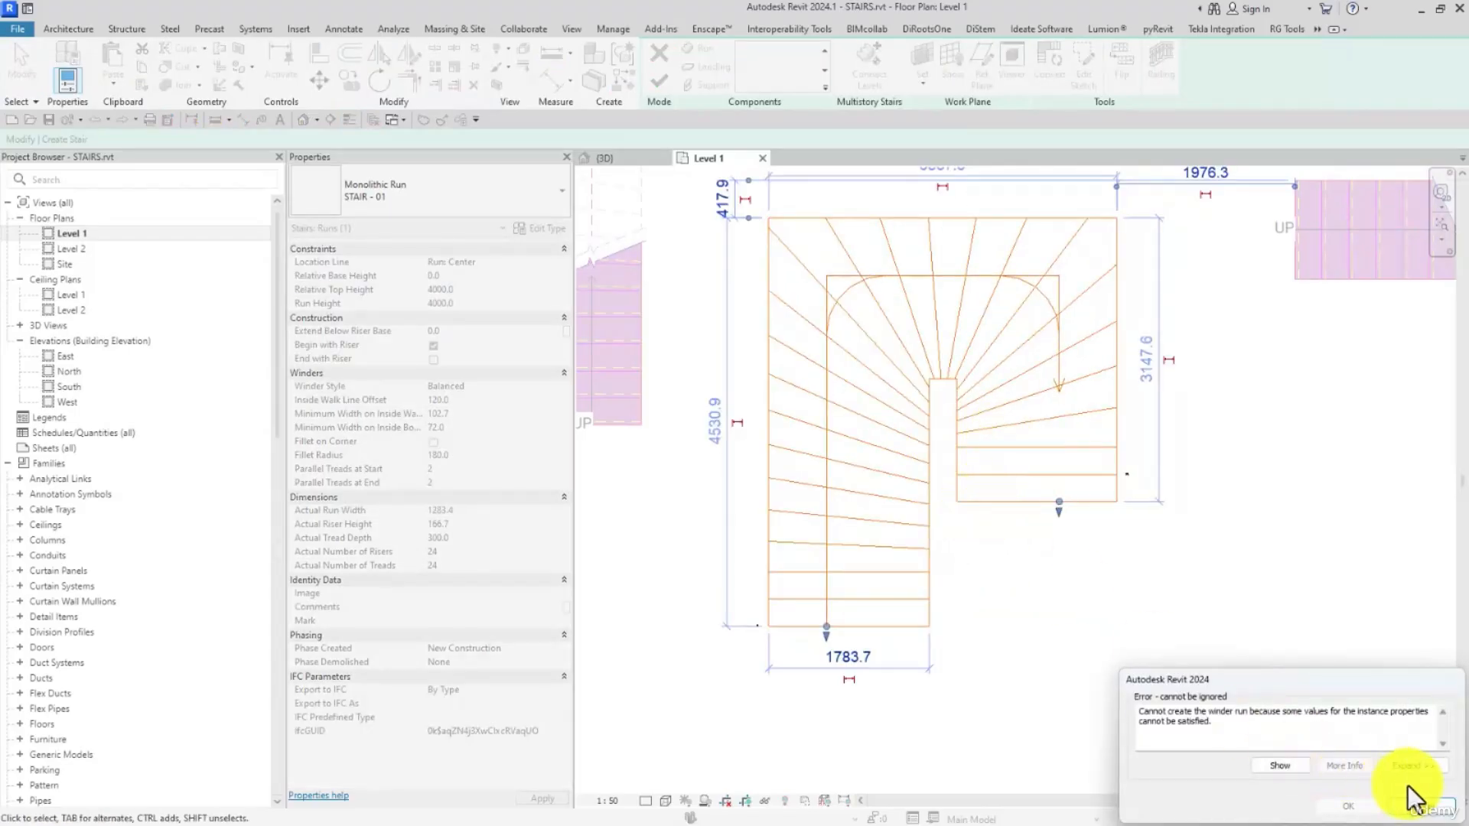
left_click(1422, 806)
left_click(1006, 425)
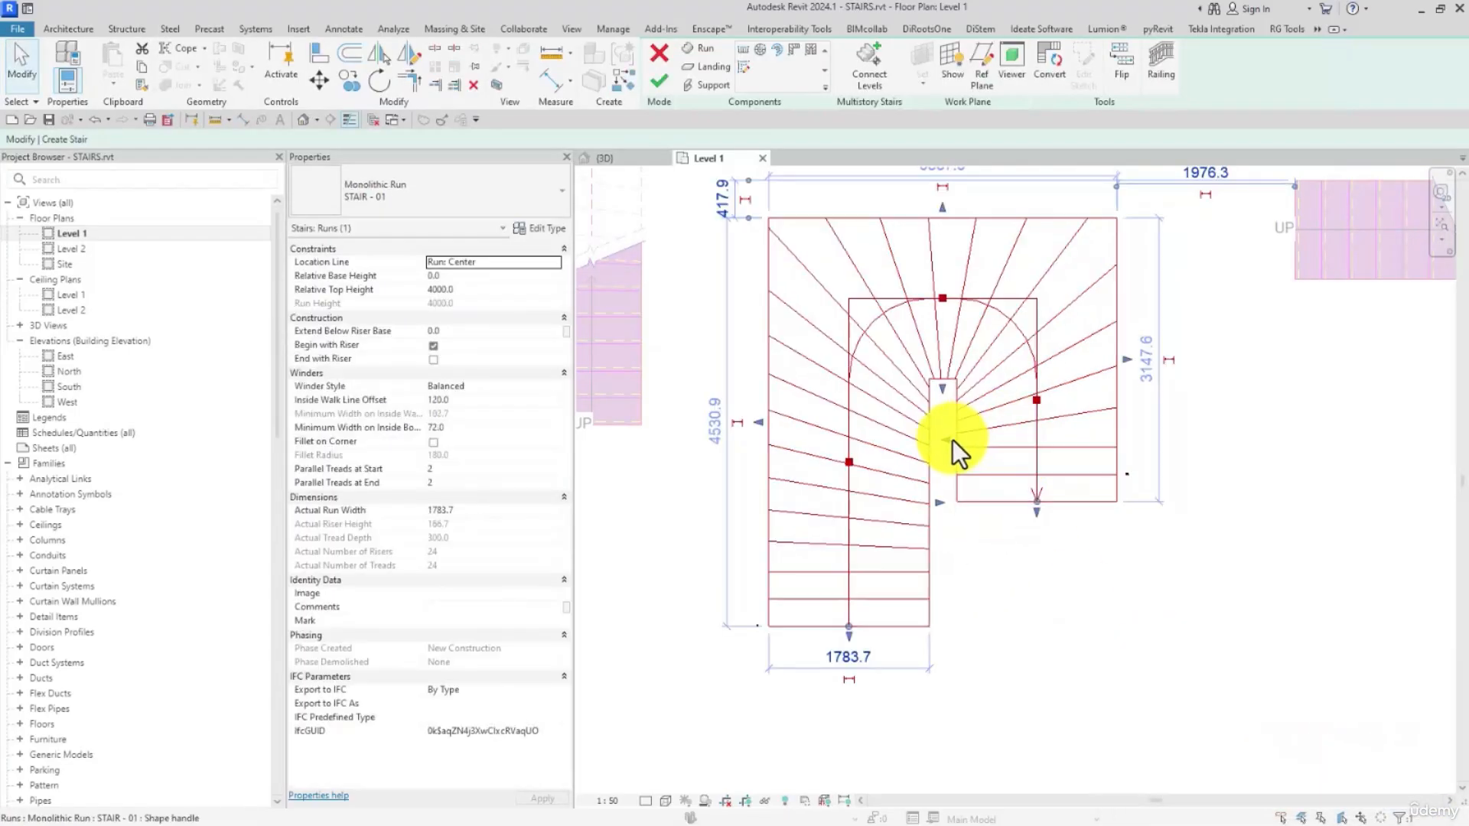
left_click_drag(952, 439, 975, 433)
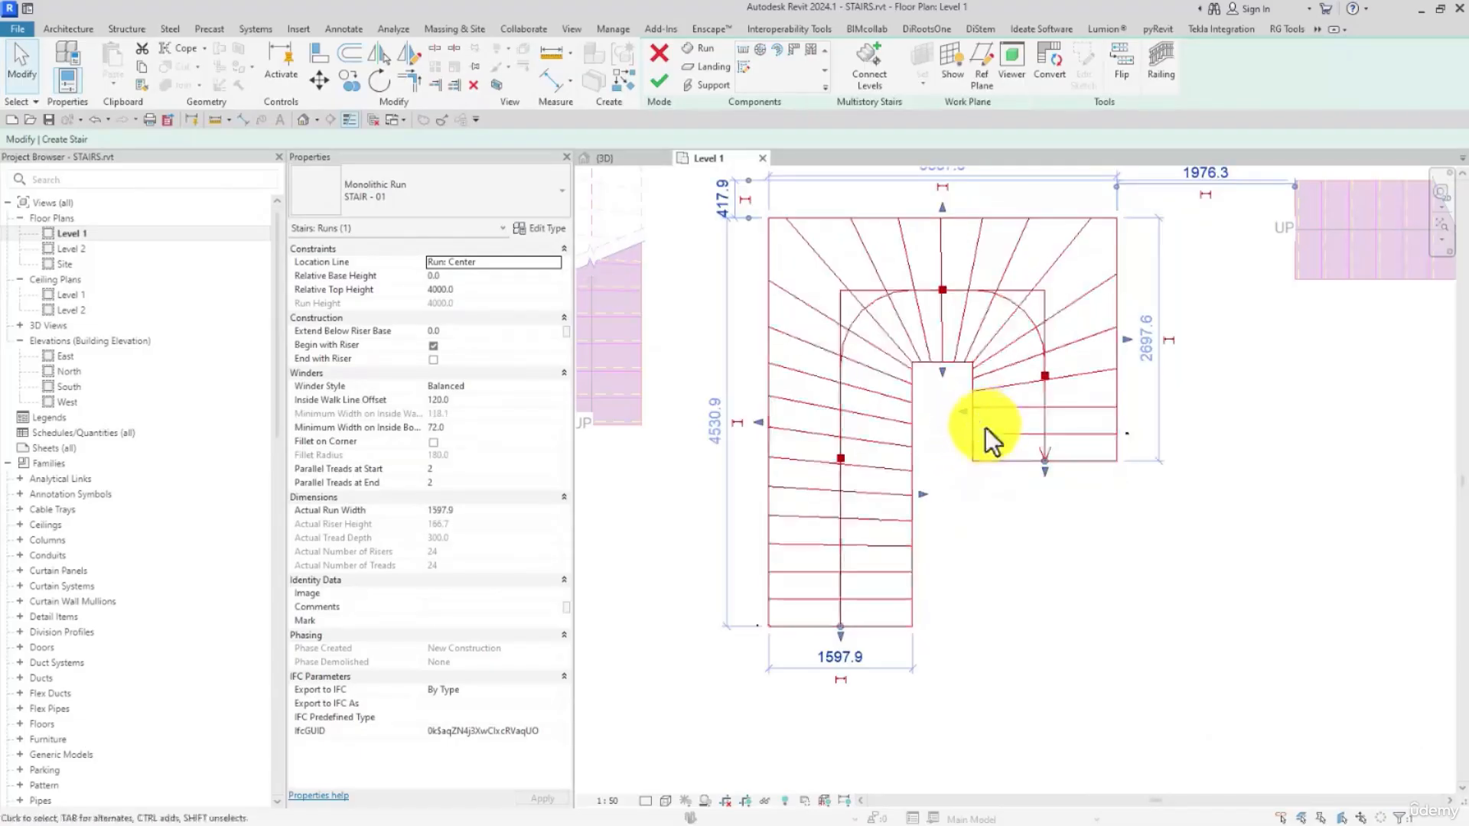
Shorten the U-shaped run's starting flight to about 3931 mm and lengthen its ending flight to about 3598 mm
left_click_drag(845, 629, 839, 575)
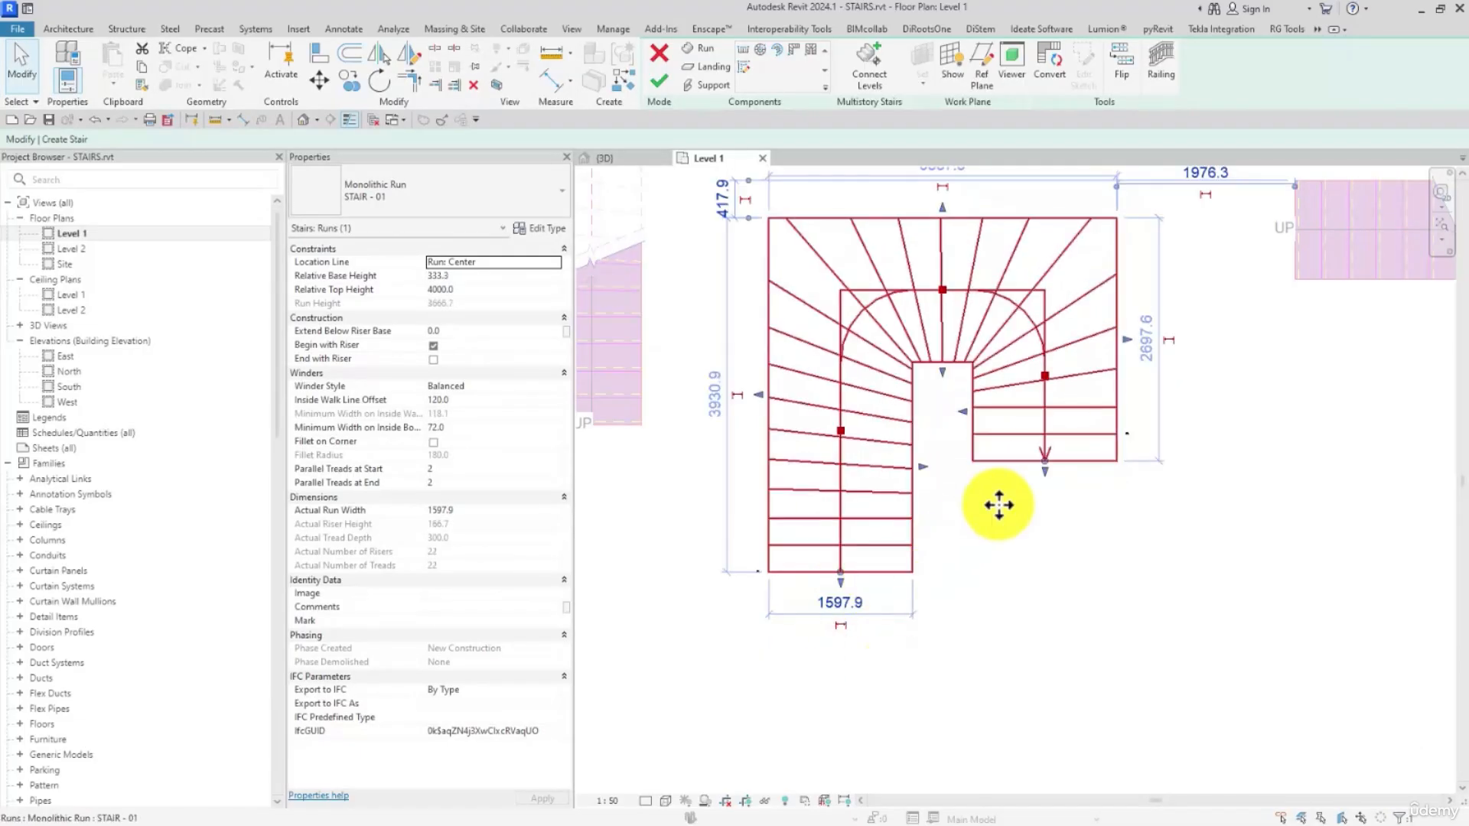
left_click_drag(1042, 461, 1086, 590)
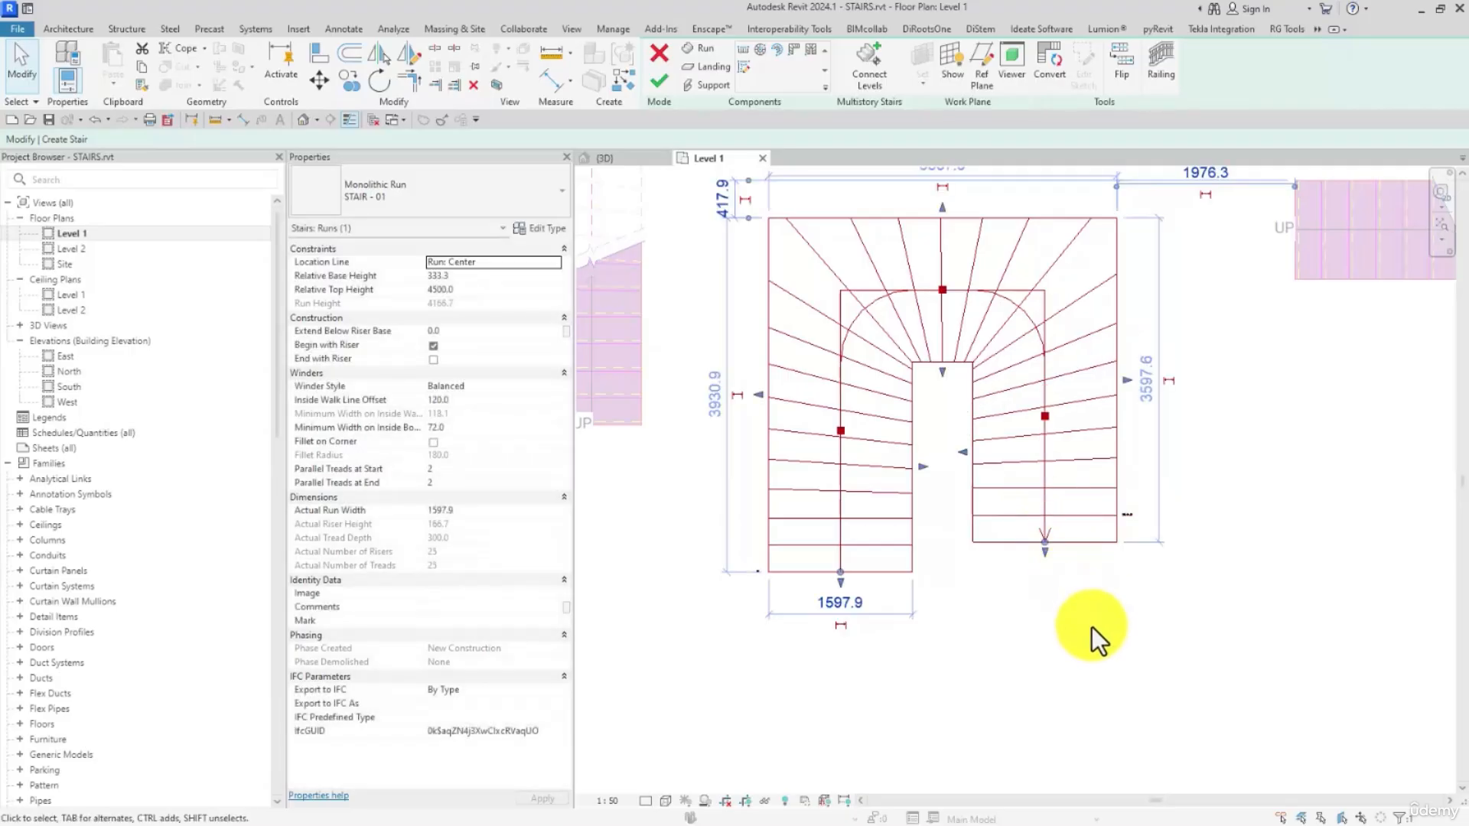
left_click(1068, 631)
Enable Fillet on Corner for the U-shaped run and set the Fillet Radius to 100 mm
left_click(1020, 495)
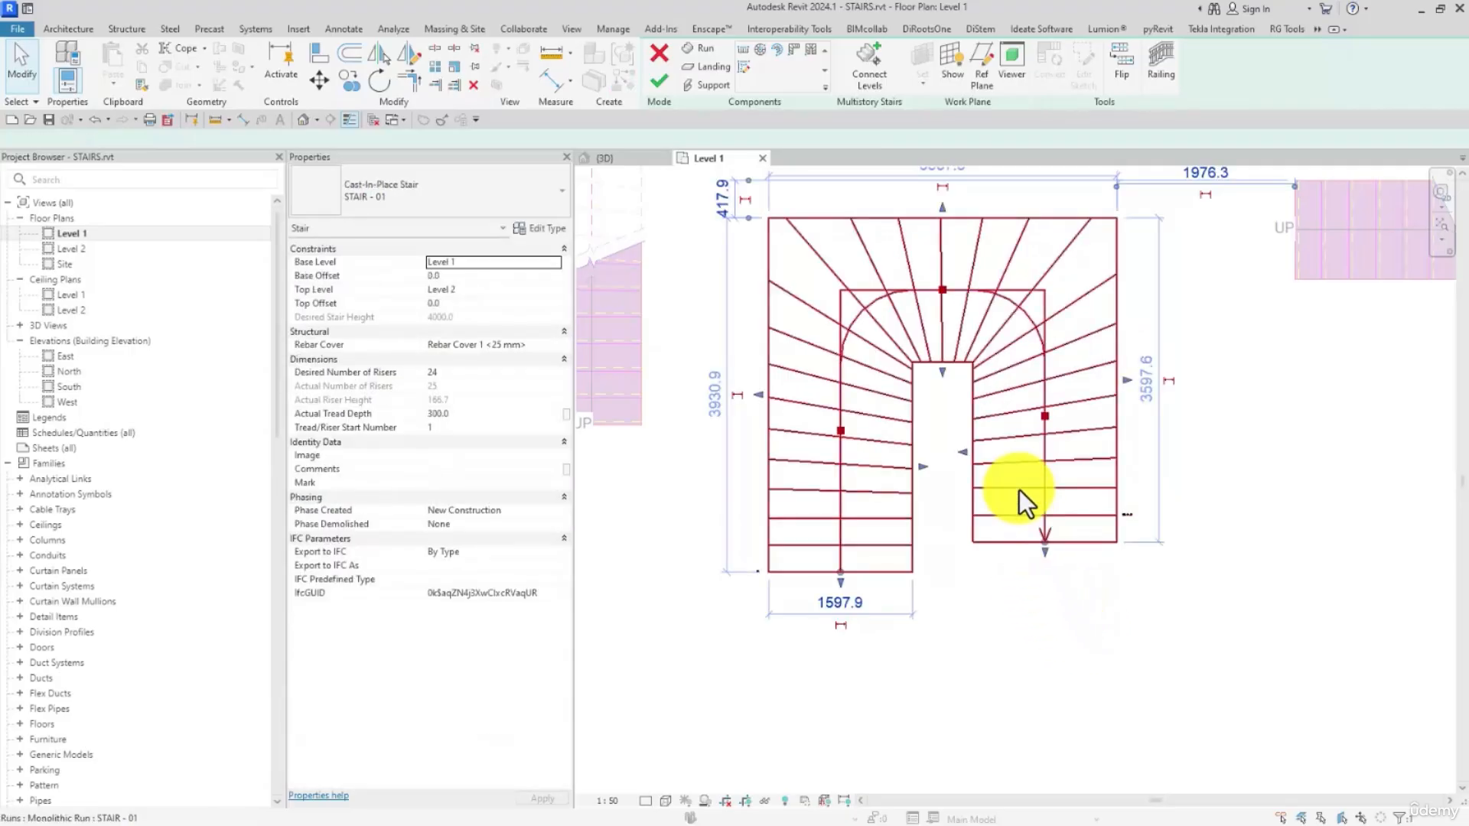
scroll(999, 419, "down", 1)
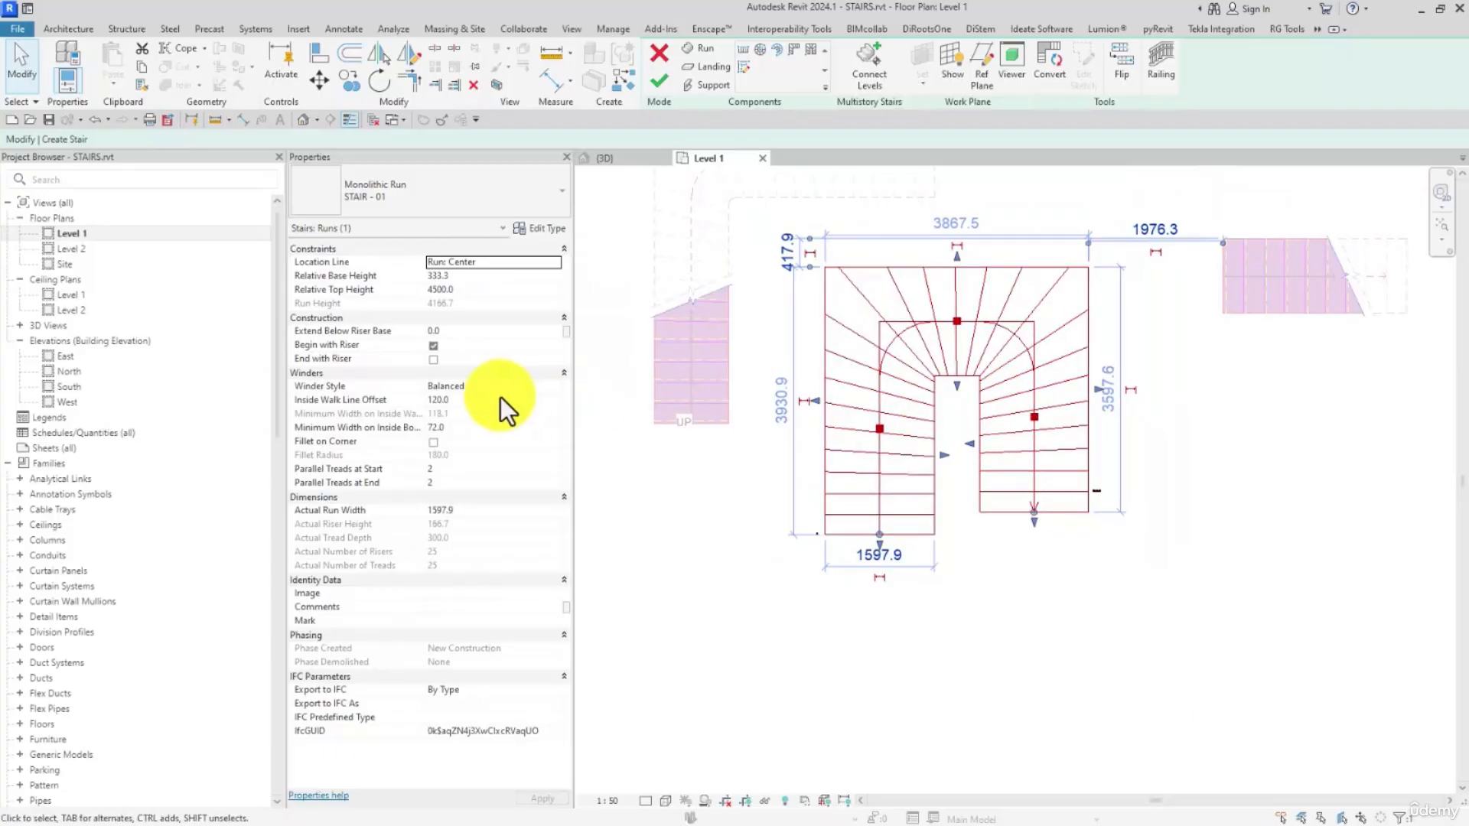
left_click(433, 442)
scroll(930, 411, "up", 3)
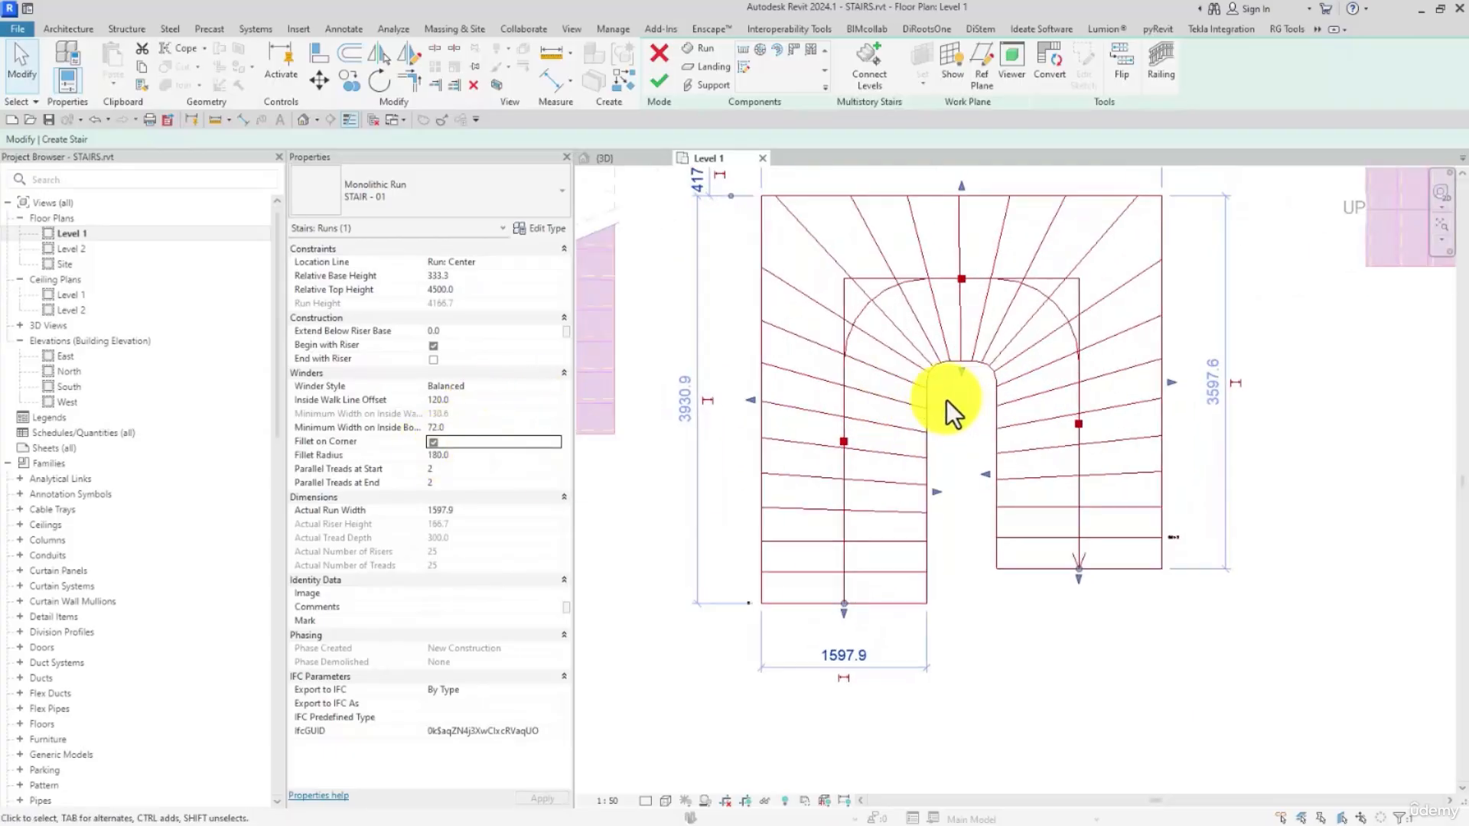
left_click(466, 454)
type("100")
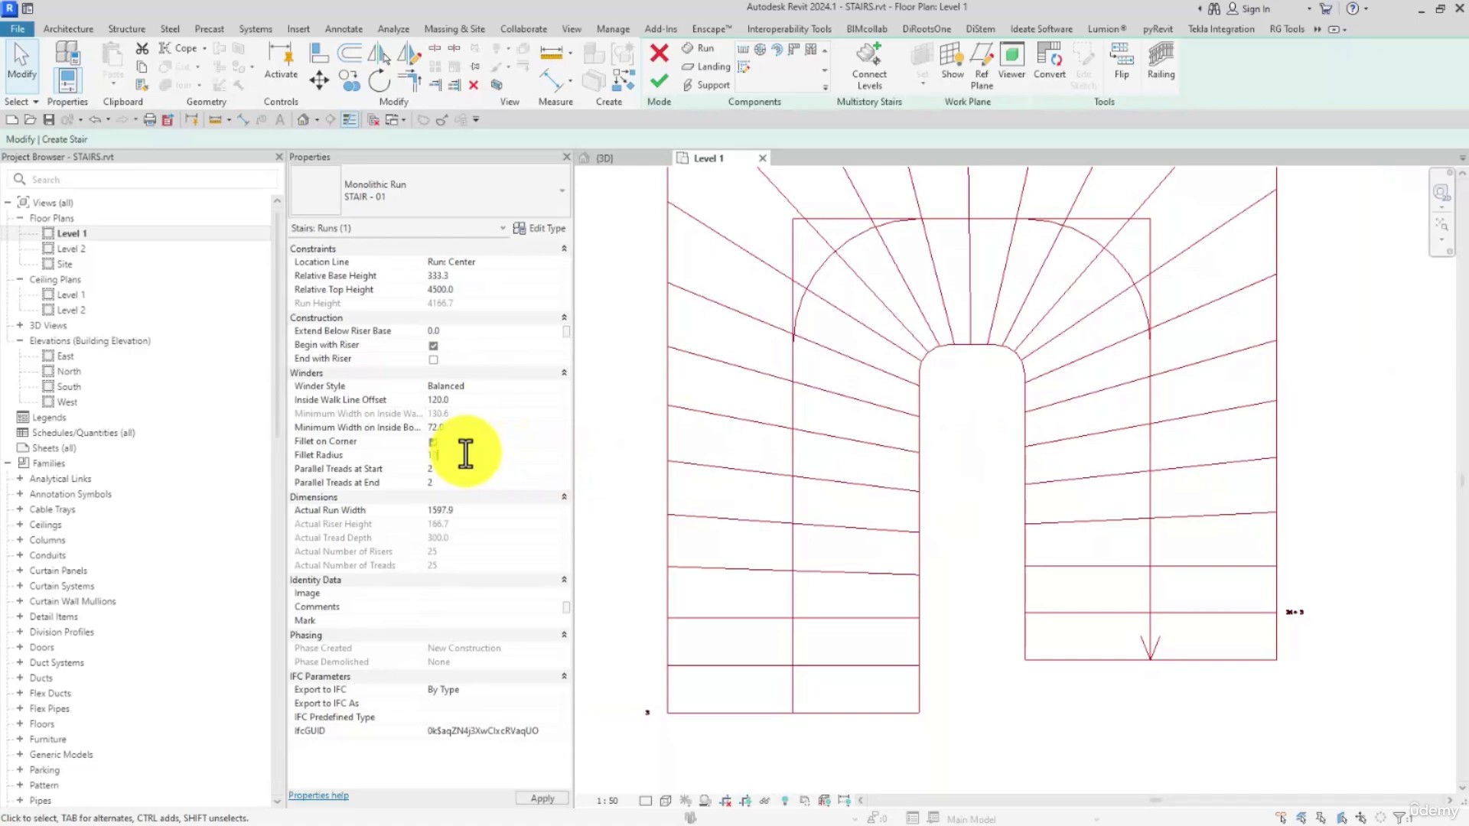
Set the run's Parallel Treads at Start and Parallel Treads at End to 4 and finish the stair
left_click(451, 471)
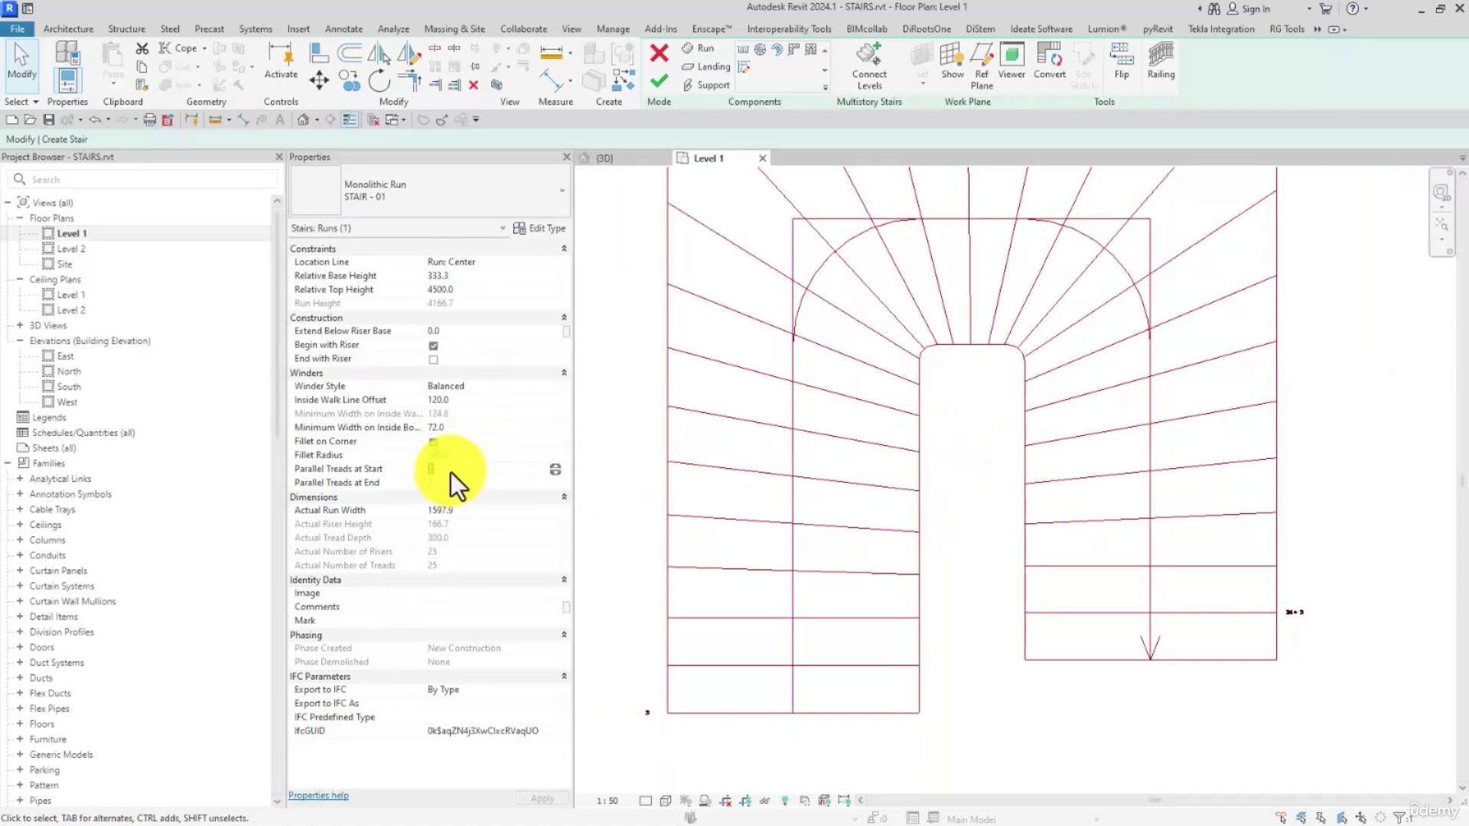
type("4")
left_click(476, 481)
type("4")
scroll(837, 481, "down", 2)
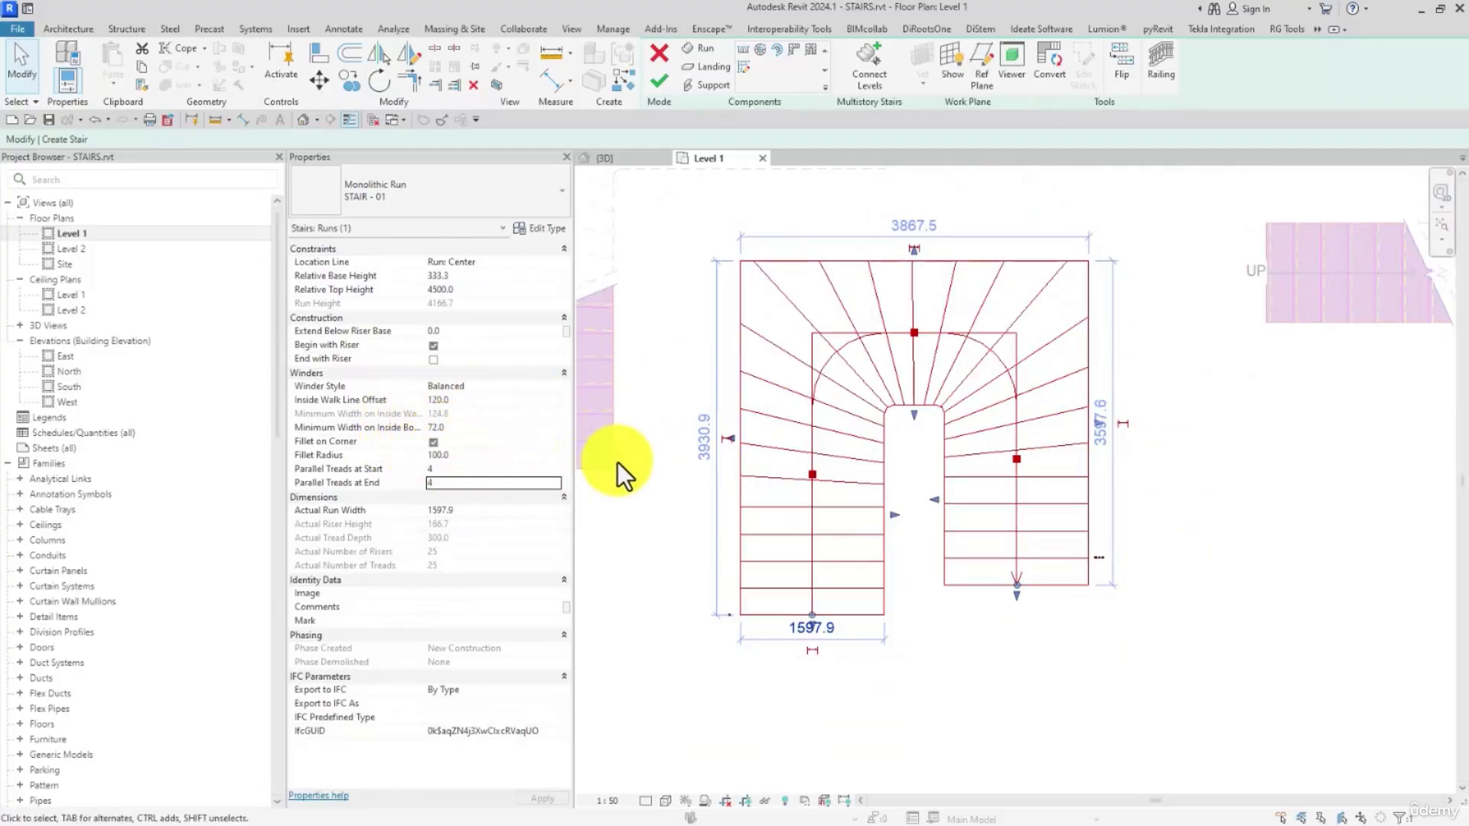
left_click(694, 522)
scroll(659, 520, "down", 2)
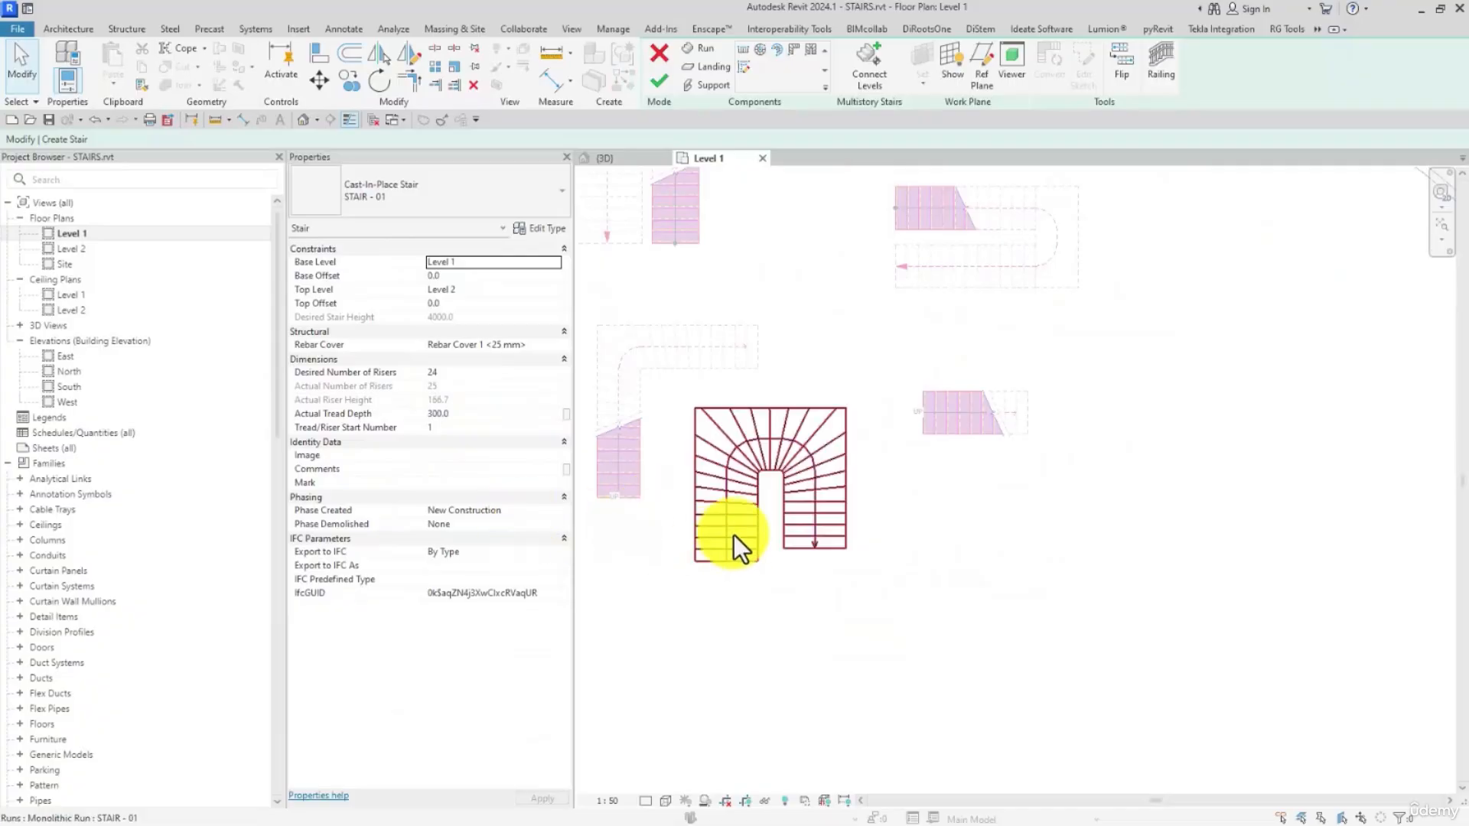
middle_click_drag(733, 535, 892, 583)
left_click(659, 81)
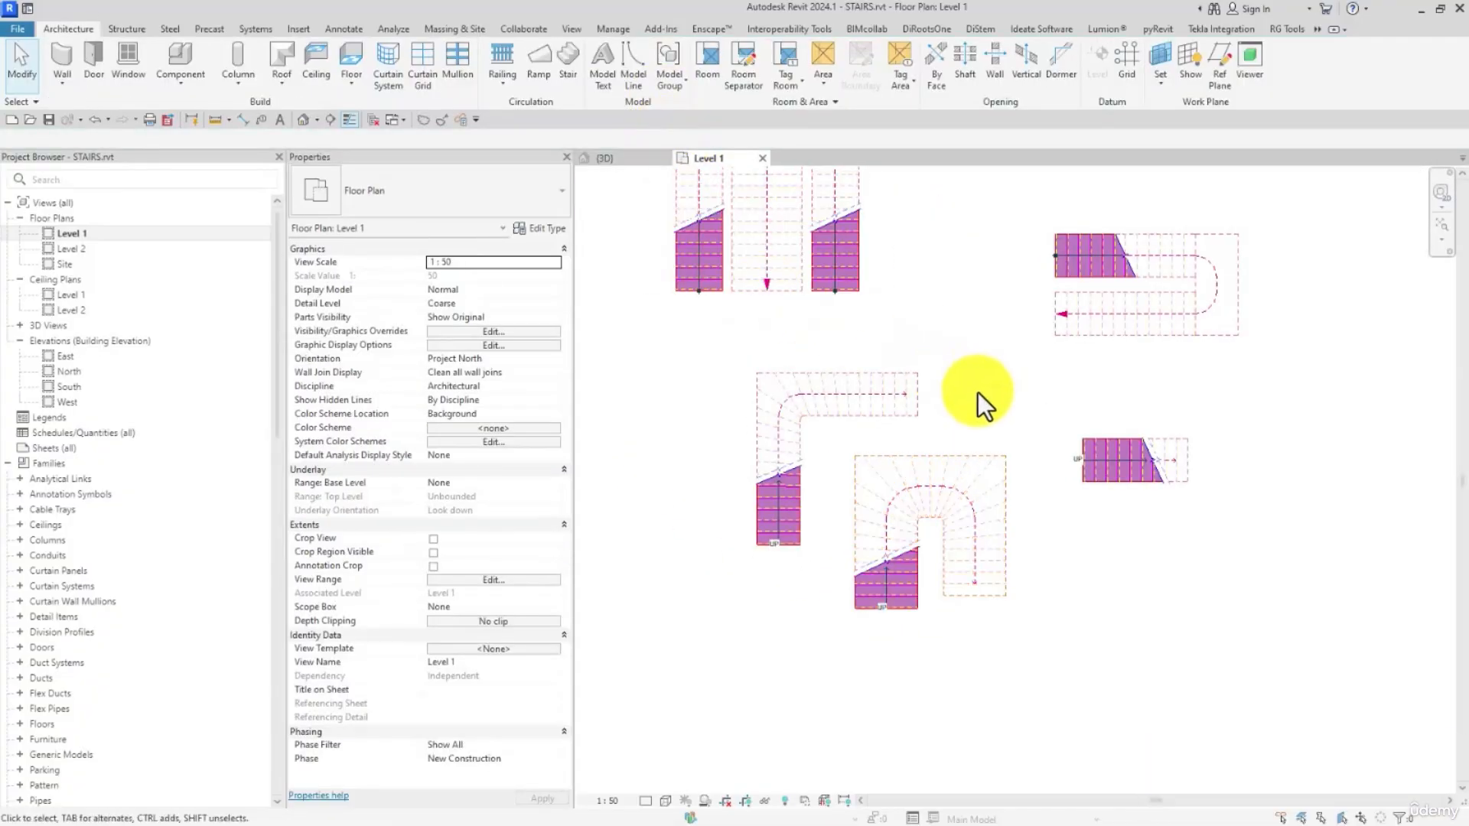
Review the warnings related to the U-shaped winder stair
middle_click_drag(955, 387, 956, 379)
left_click(968, 461)
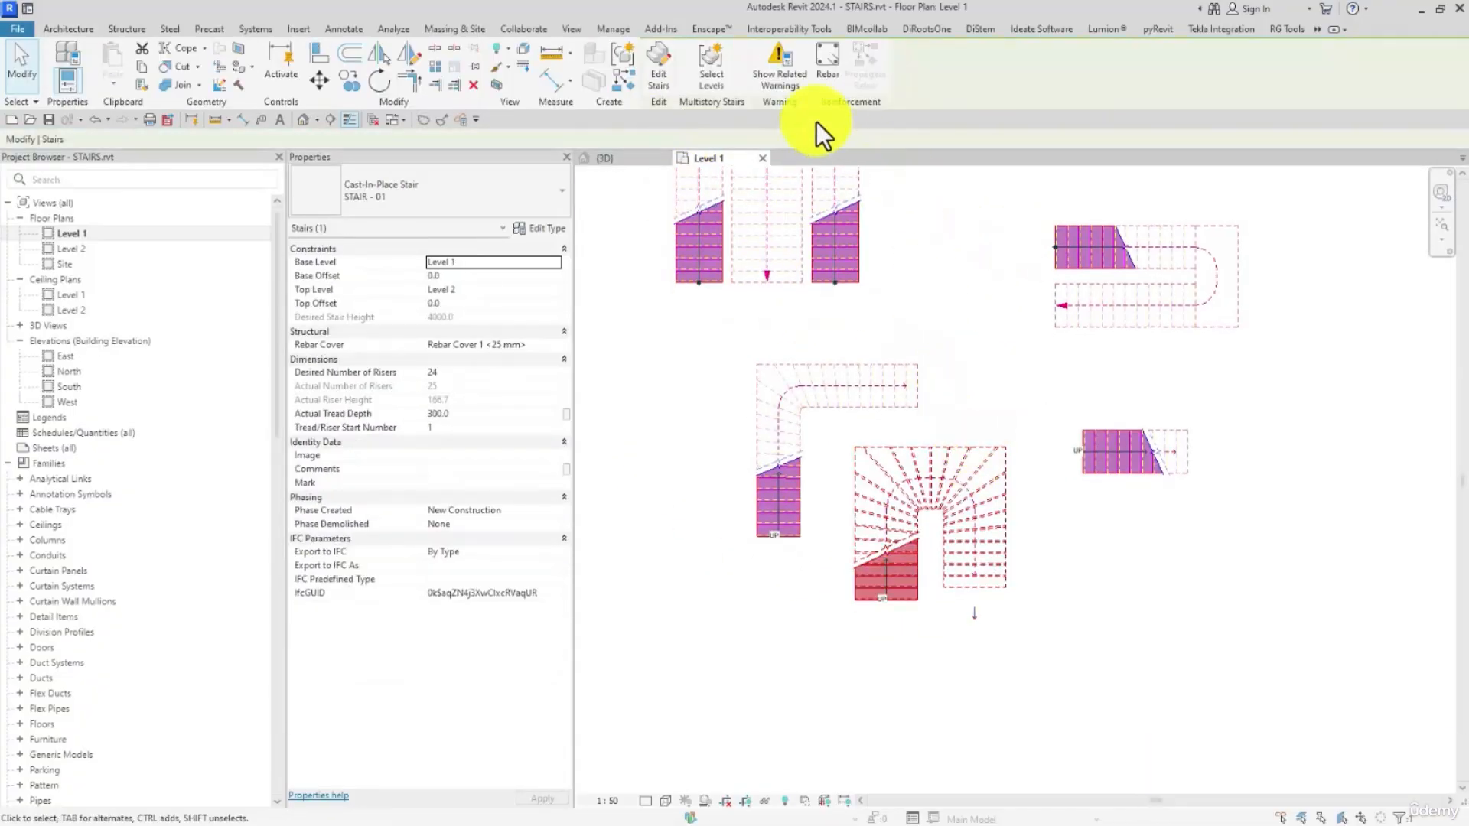
left_click(783, 70)
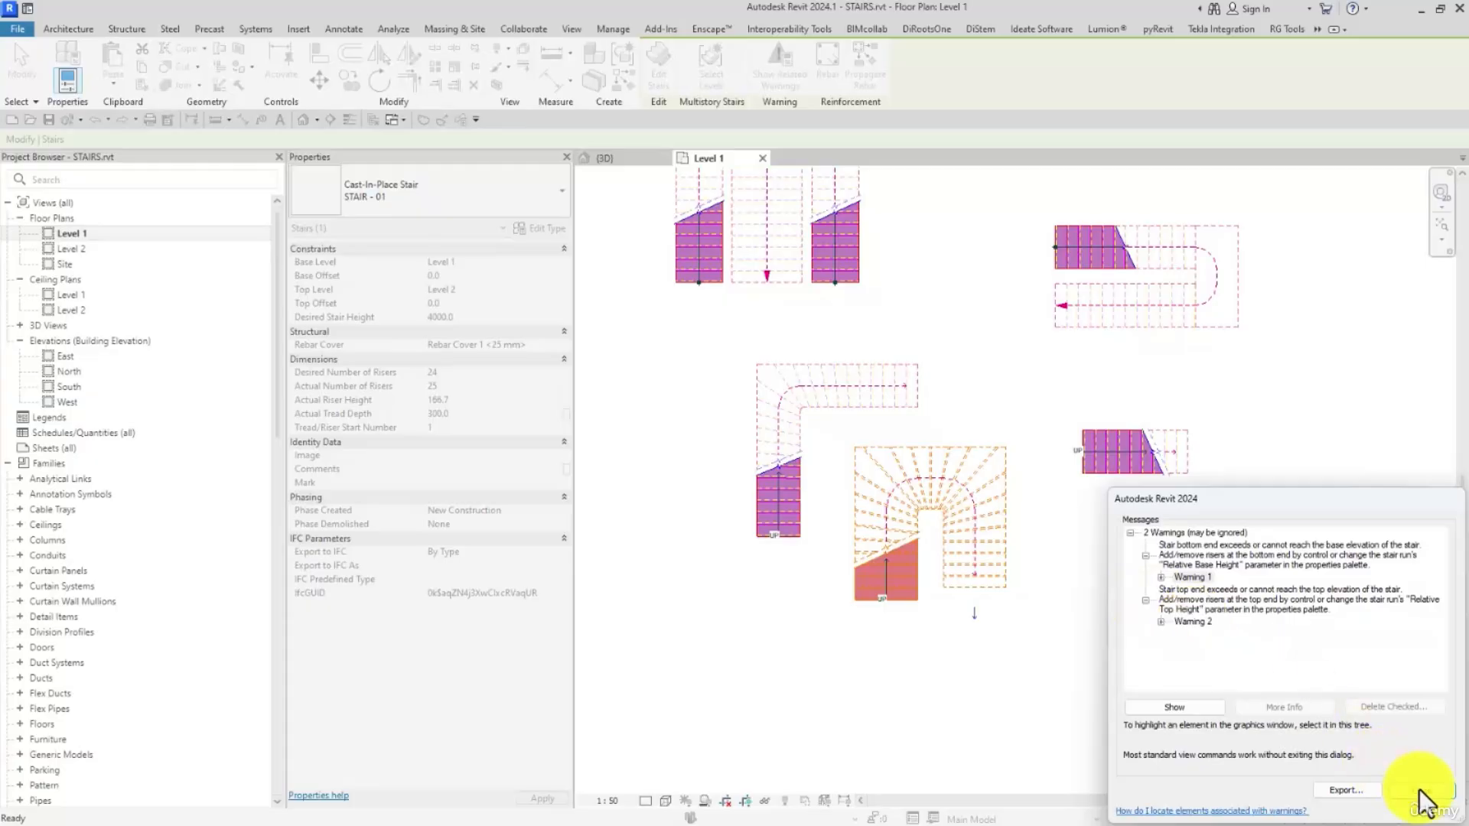
left_click(1420, 790)
Edit the U-shaped winder stair to shorten its ending flight to about 3298 mm and finish the edit
left_click(966, 543)
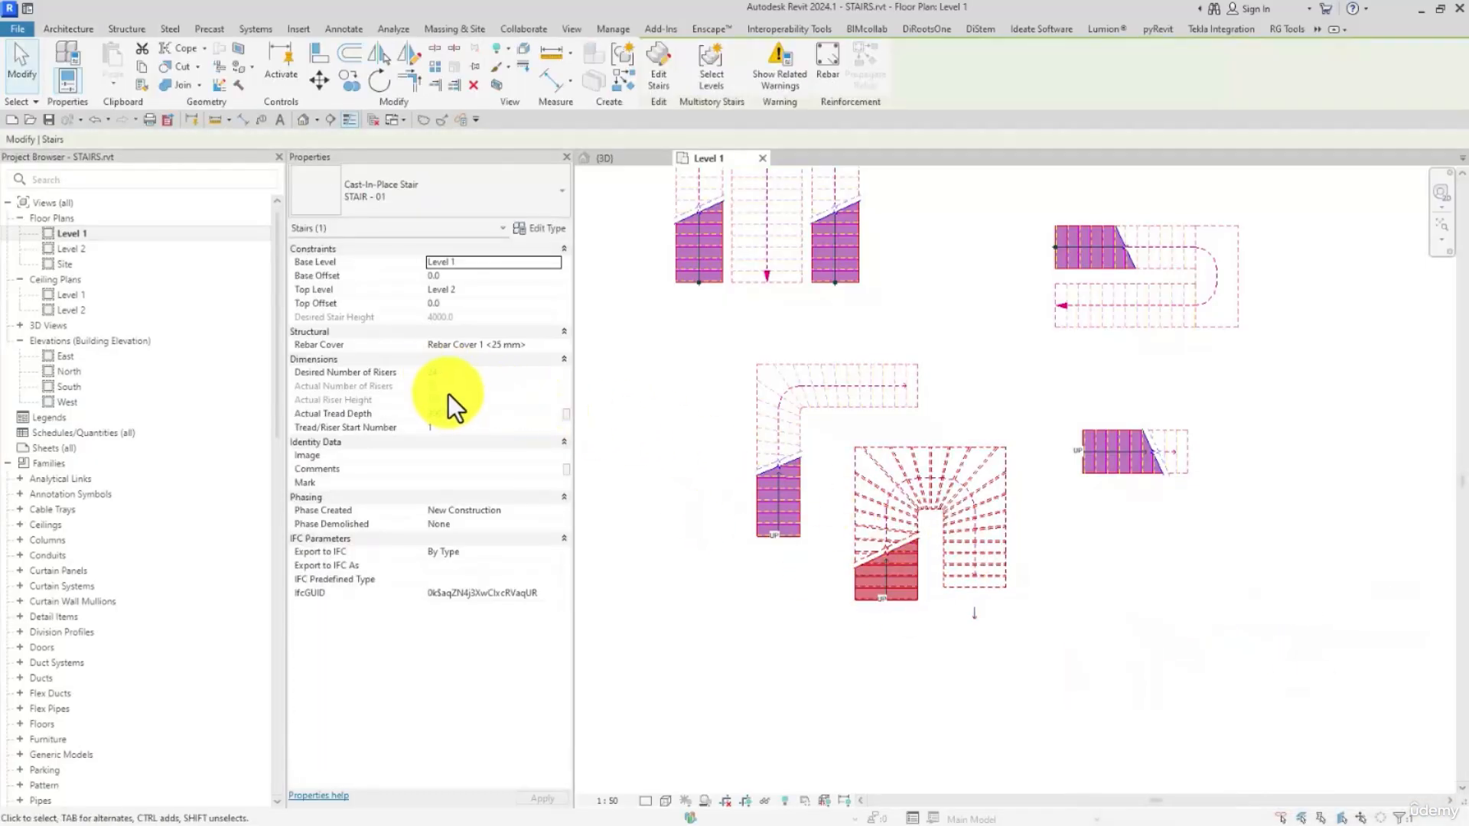
left_click(660, 73)
scroll(972, 599, "up", 2)
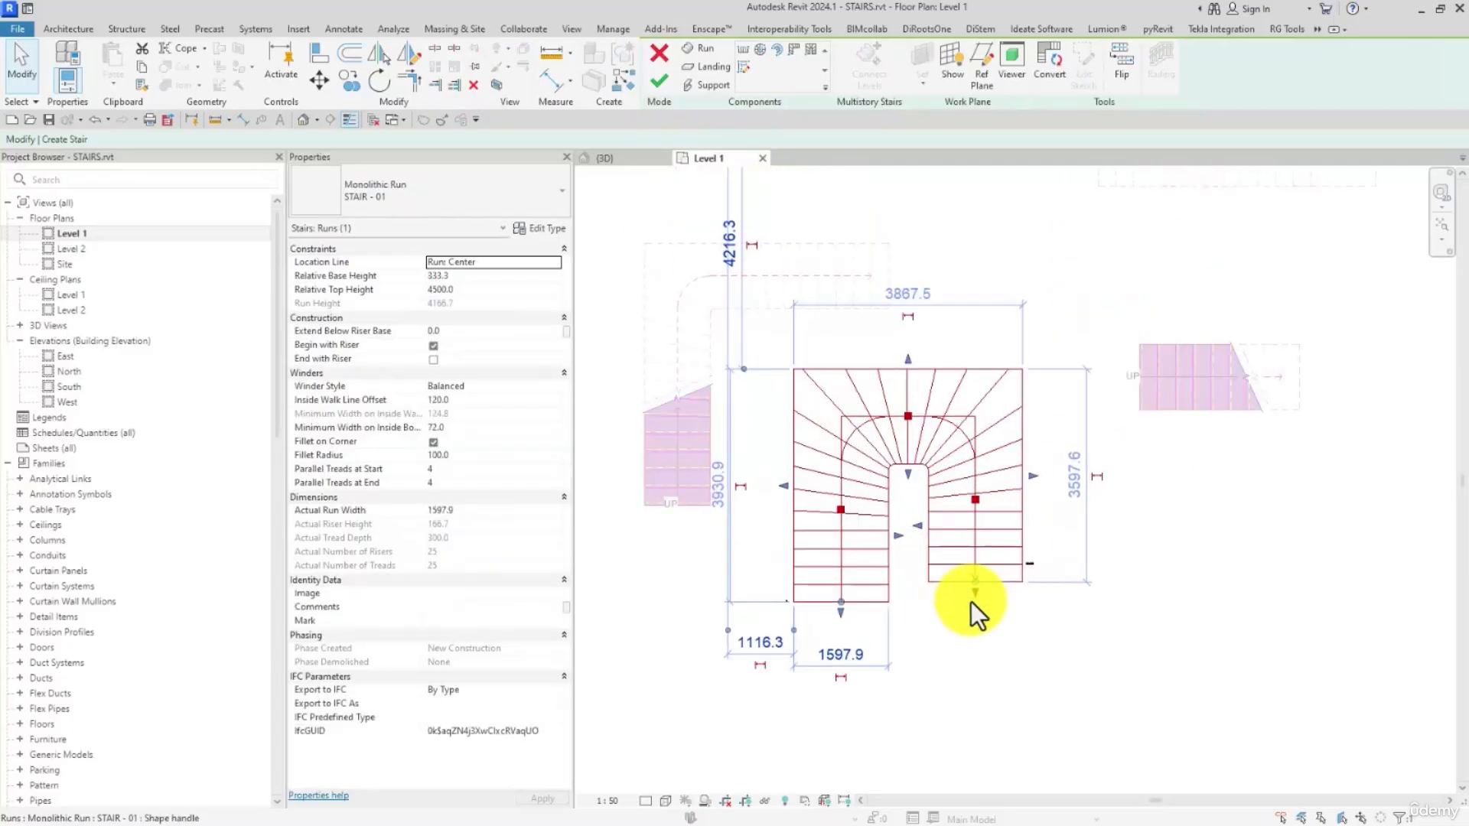
scroll(971, 602, "up", 2)
left_click_drag(976, 572, 980, 557)
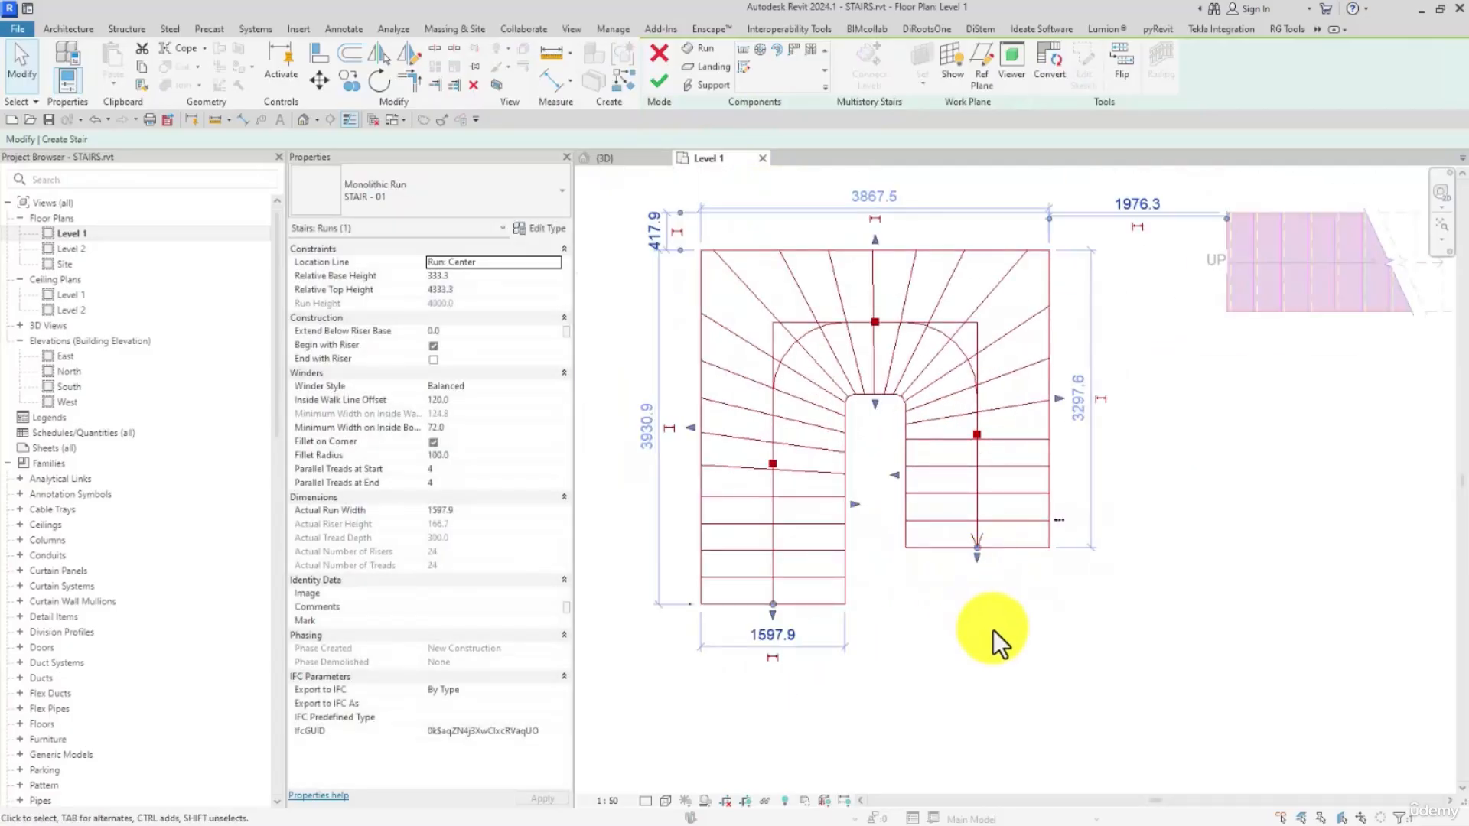
left_click(659, 77)
Move the U-shaped winder stair to the left side of the L-shaped winder stair in the plan
scroll(911, 515, "down", 2)
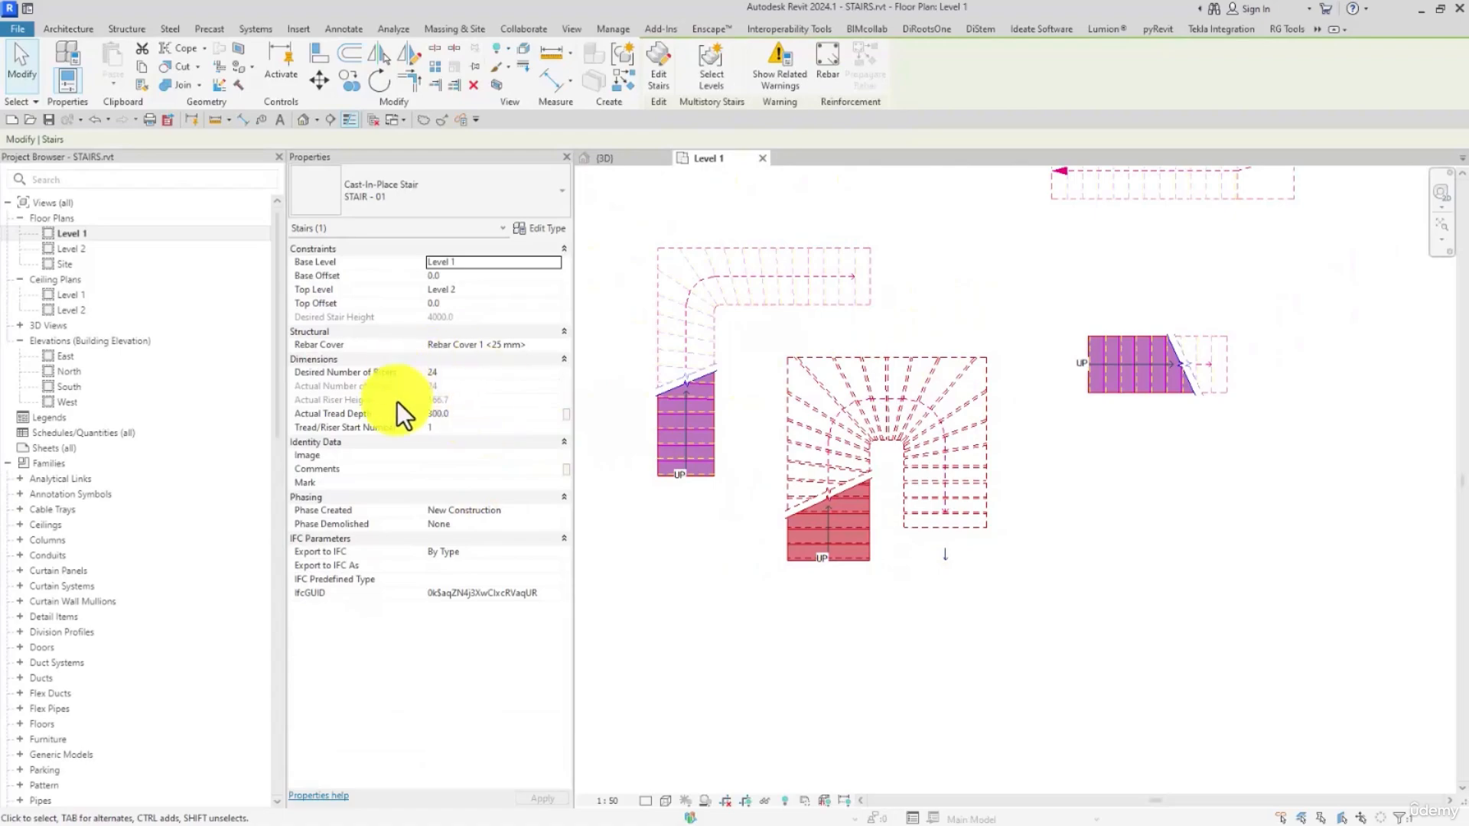
left_click(718, 557)
scroll(717, 509, "down", 2)
middle_click_drag(717, 504, 774, 529)
left_click(898, 448)
middle_click_drag(898, 448, 1052, 462)
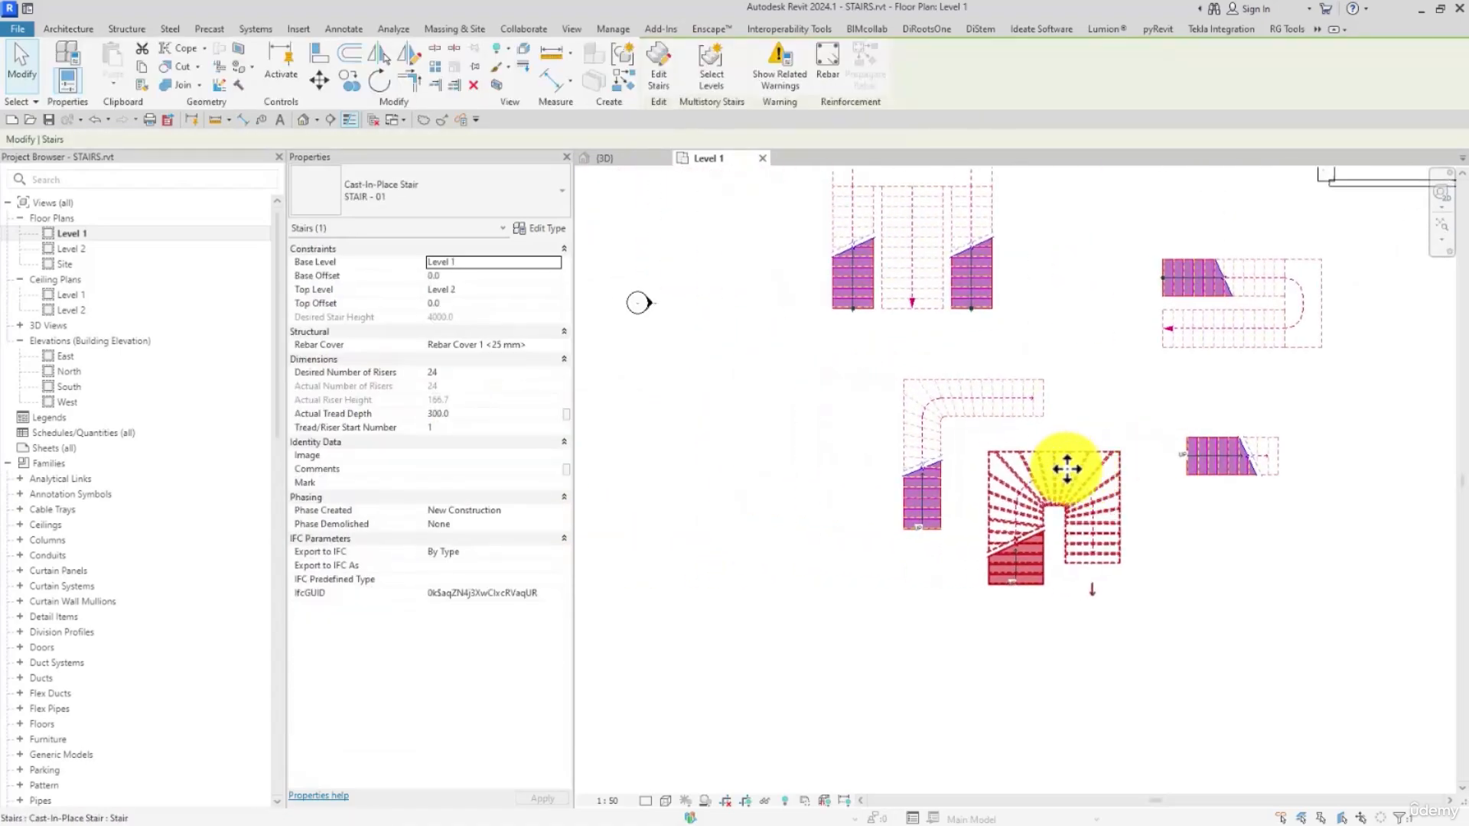
left_click_drag(1051, 462, 805, 395)
left_click(892, 511)
scroll(866, 589, "down", 2)
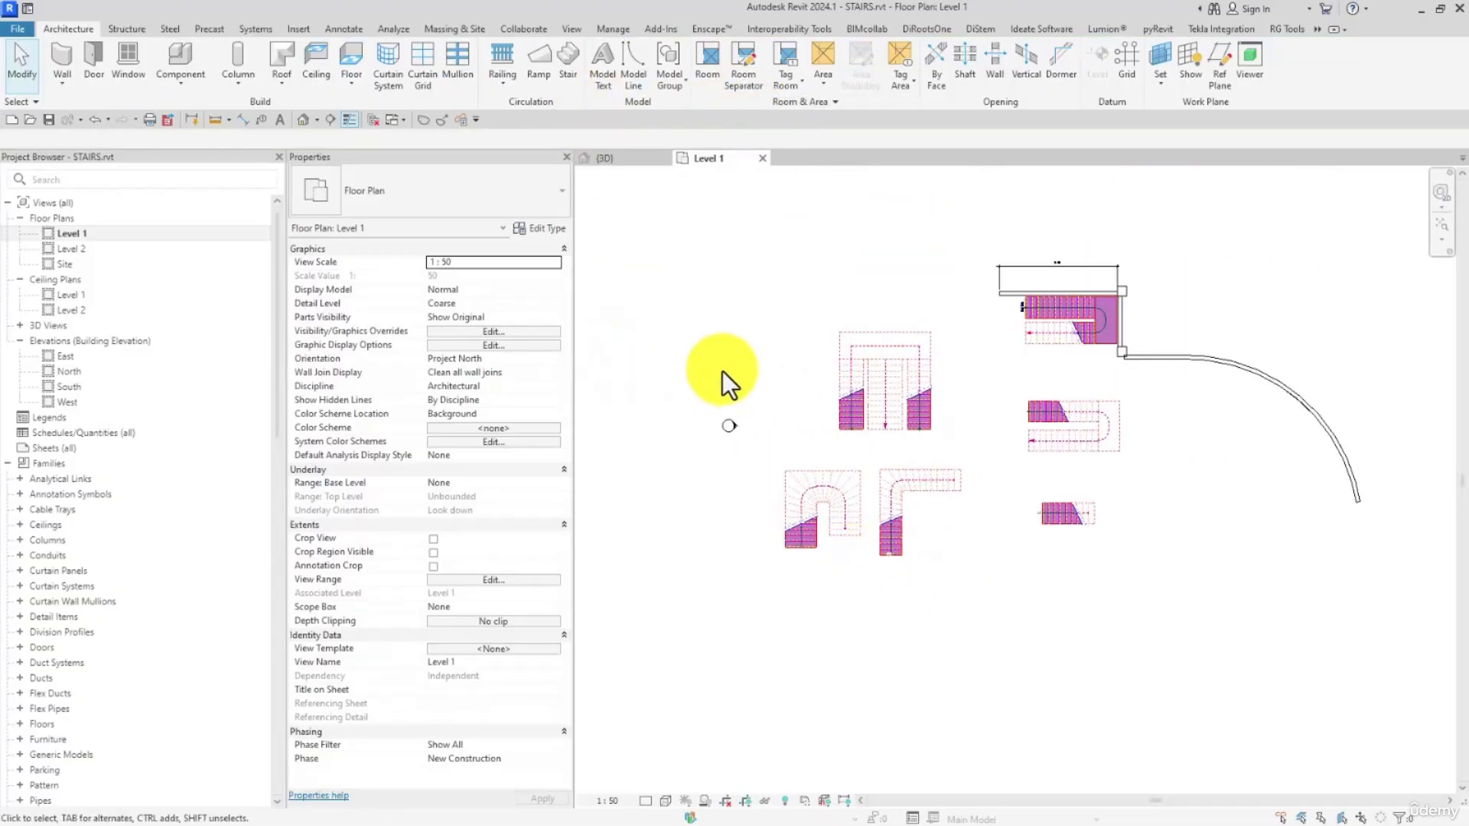
In the 3D view, delete all the free-standing stairs, keeping only the stair against the walls
left_click(304, 119)
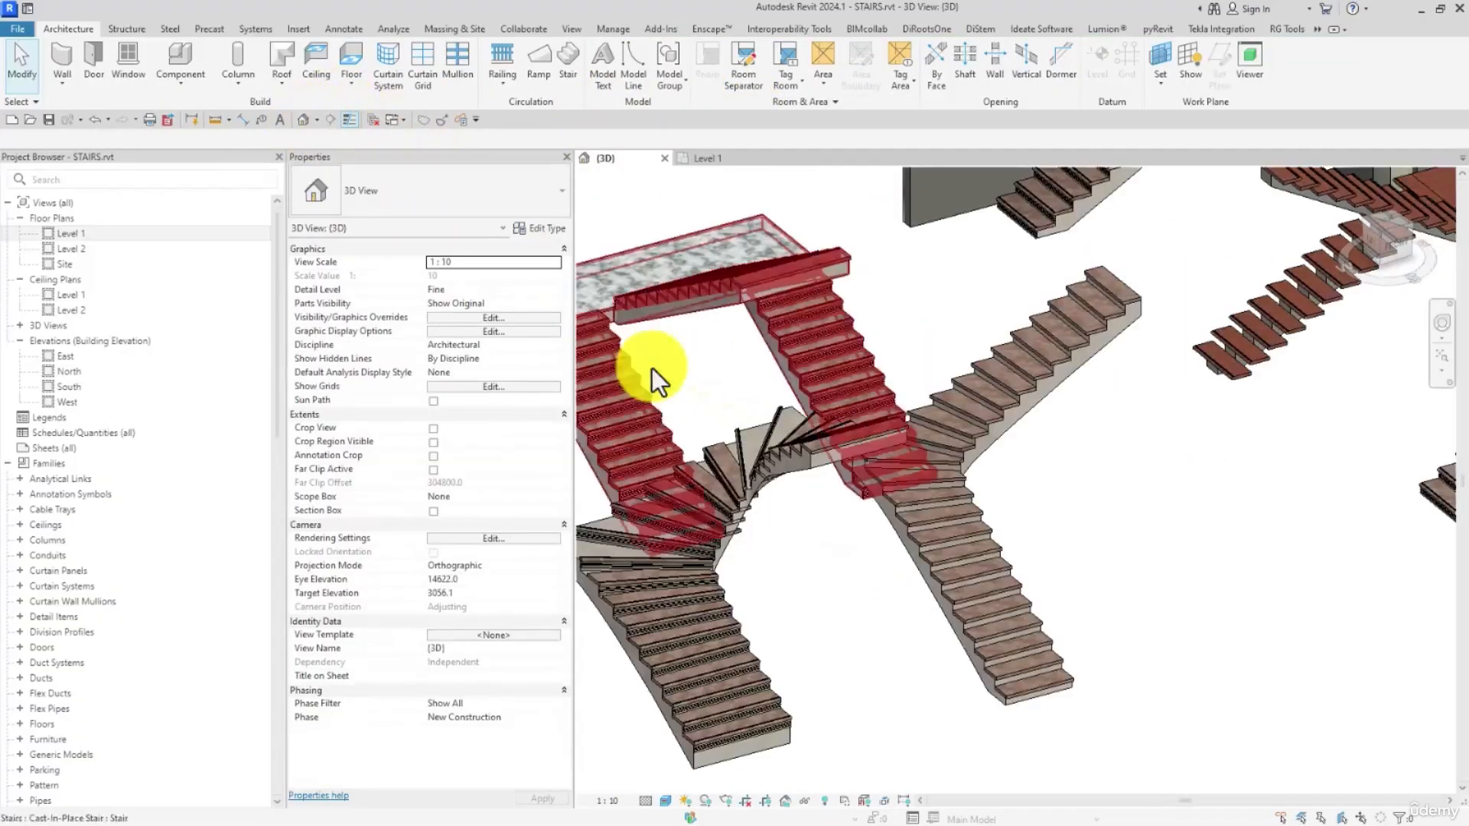
scroll(1097, 456, "down", 2)
mouse_move(1130, 508)
middle_mouse_down("shift")
mouse_move(985, 453)
mouse_move(1141, 528)
middle_mouse_up("shift")
left_click(718, 374)
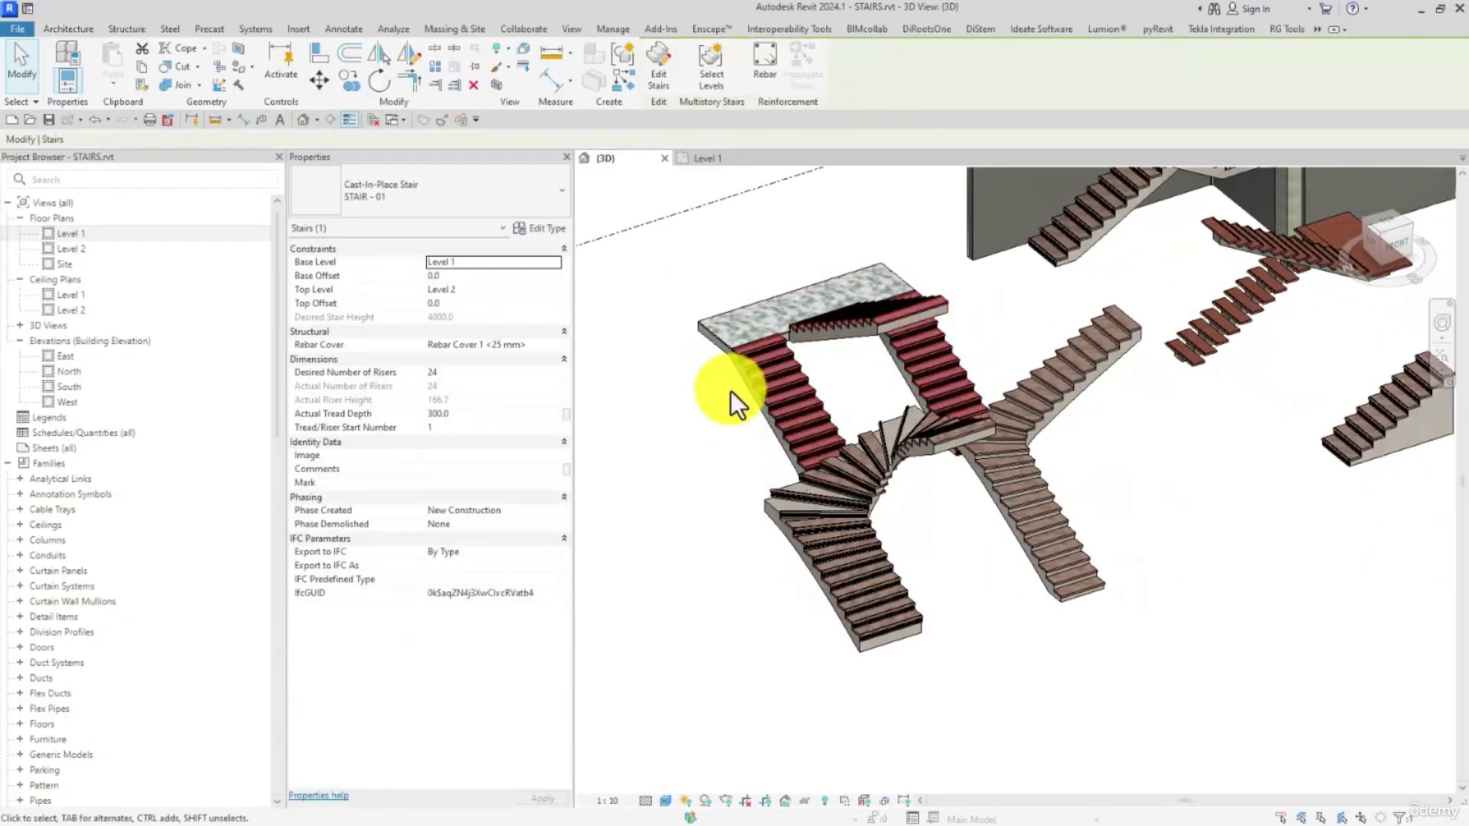
middle_click_drag(731, 391, 974, 485, "shift")
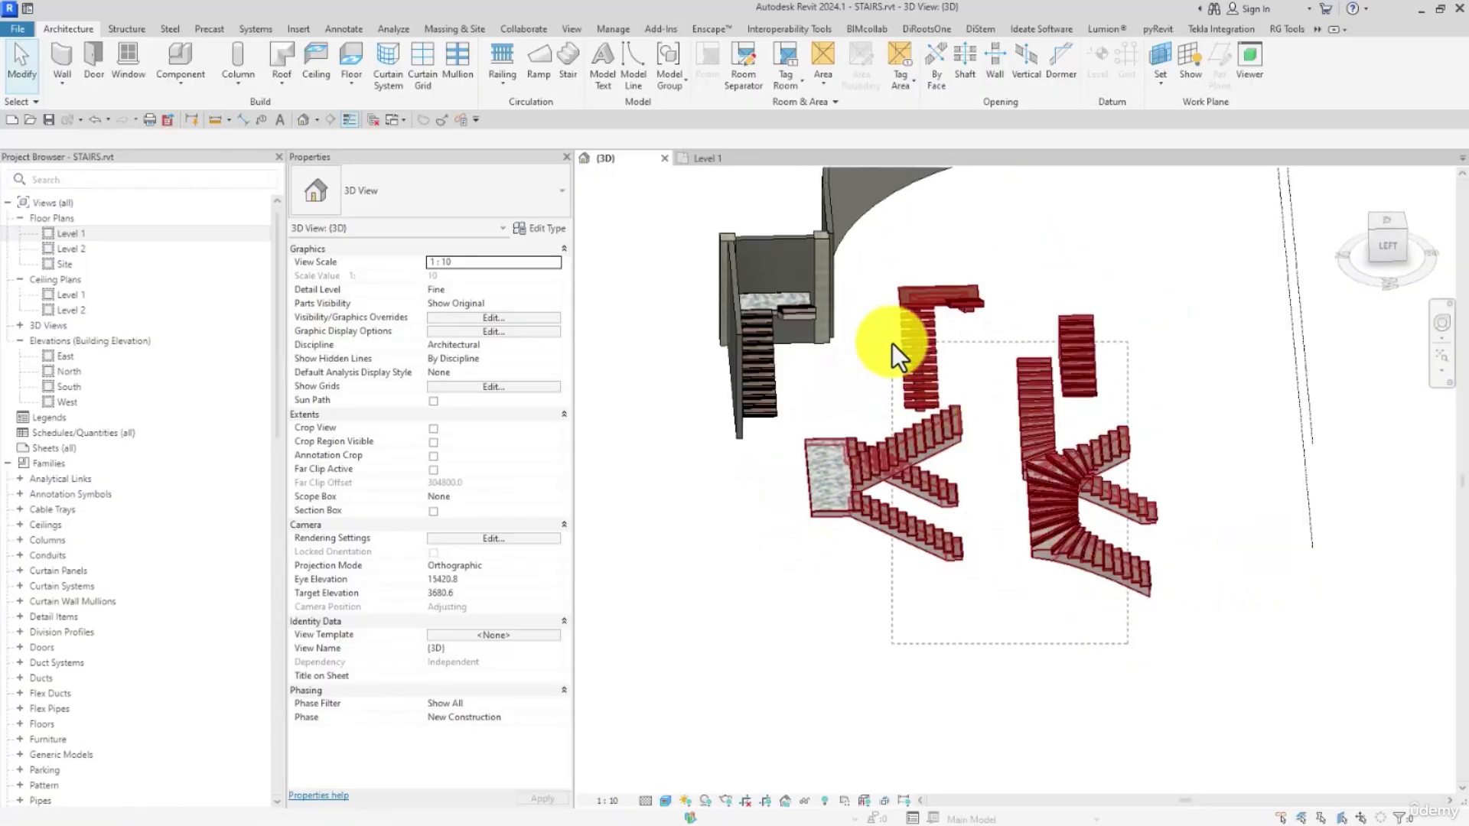
left_click_drag(892, 343, 894, 344)
key("Delete")
Open the remaining stair against the walls for editing in the 3D view
middle_click_drag(783, 396, 738, 393, "shift")
scroll(1101, 459, "up", 3)
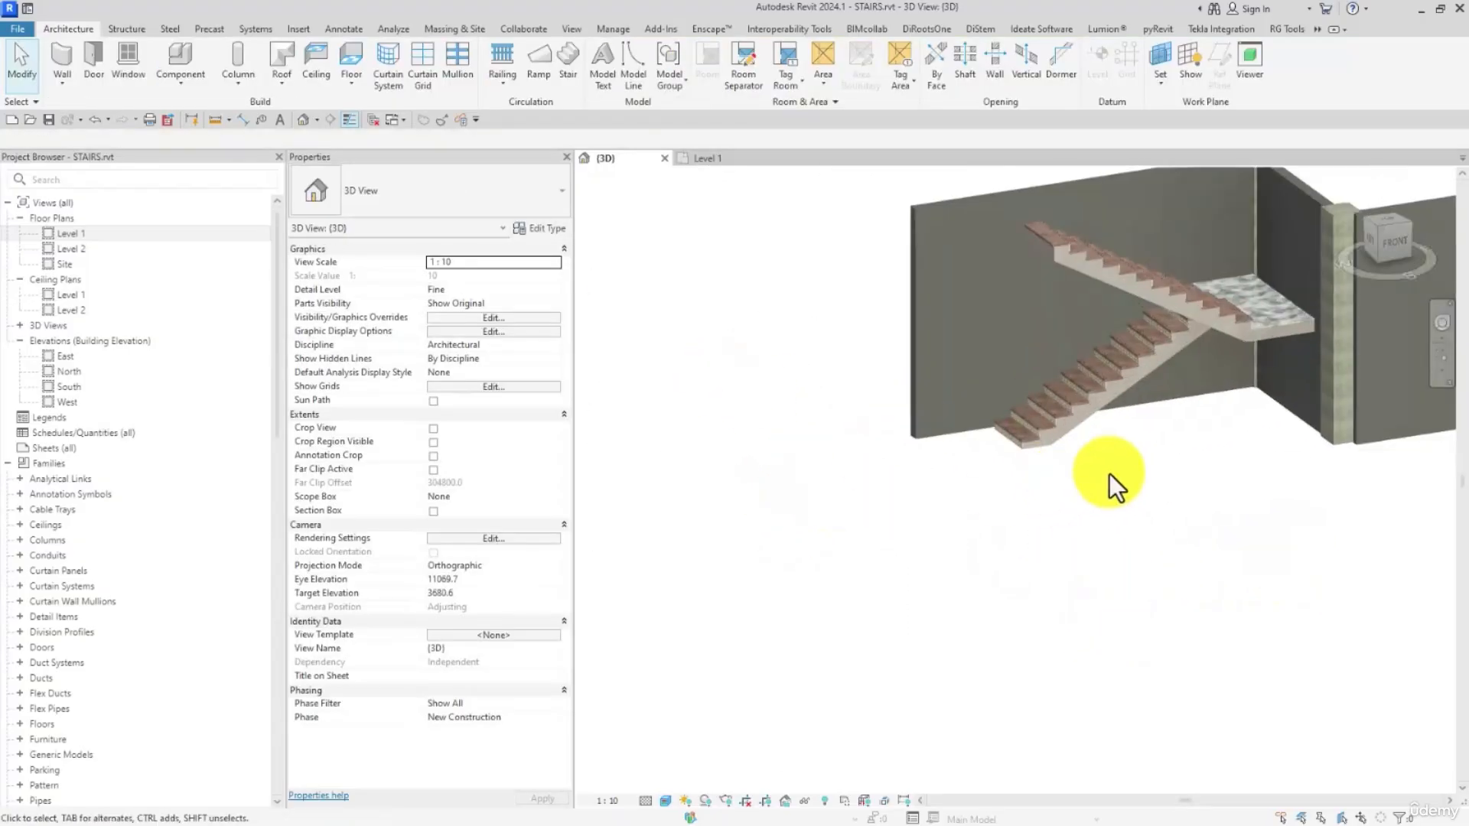
left_click(1109, 406)
middle_click_drag(1132, 475, 1002, 576)
left_click(658, 84)
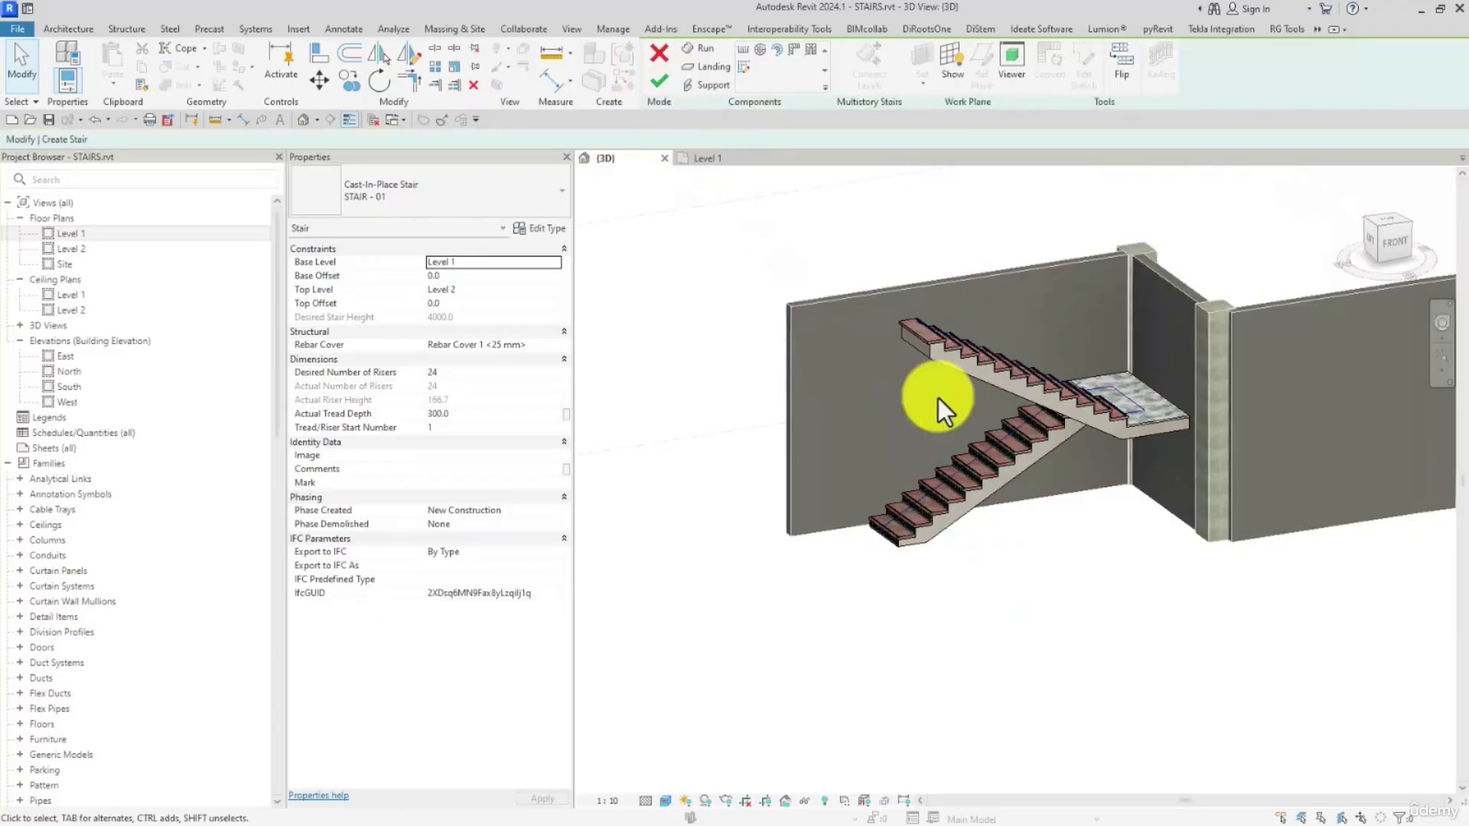
Examine the stair's components by selecting the lower run, the upper run and the landing individually
left_click(1016, 462)
left_click(980, 358)
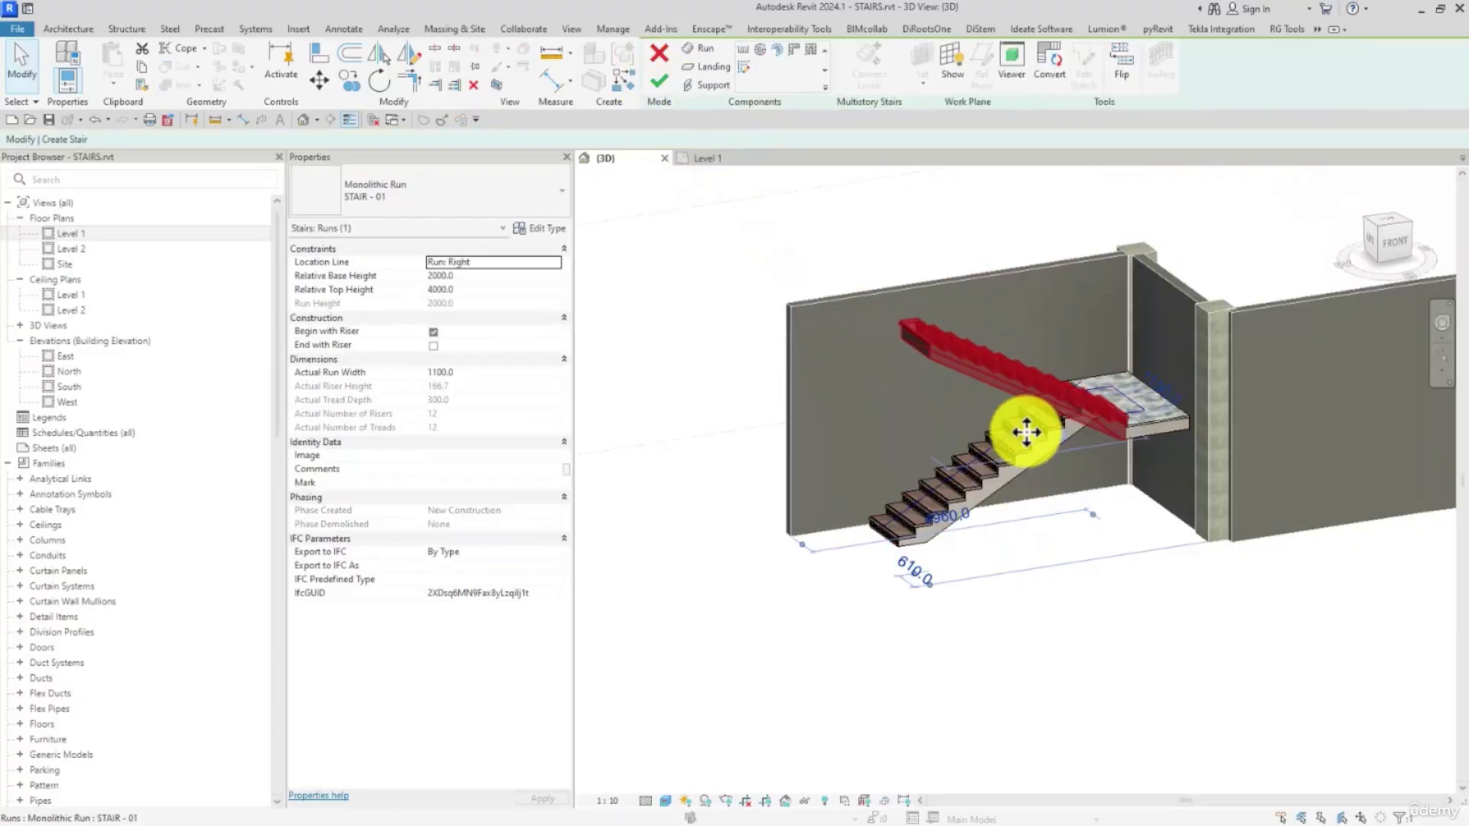
left_click(1023, 476)
left_click(1159, 428)
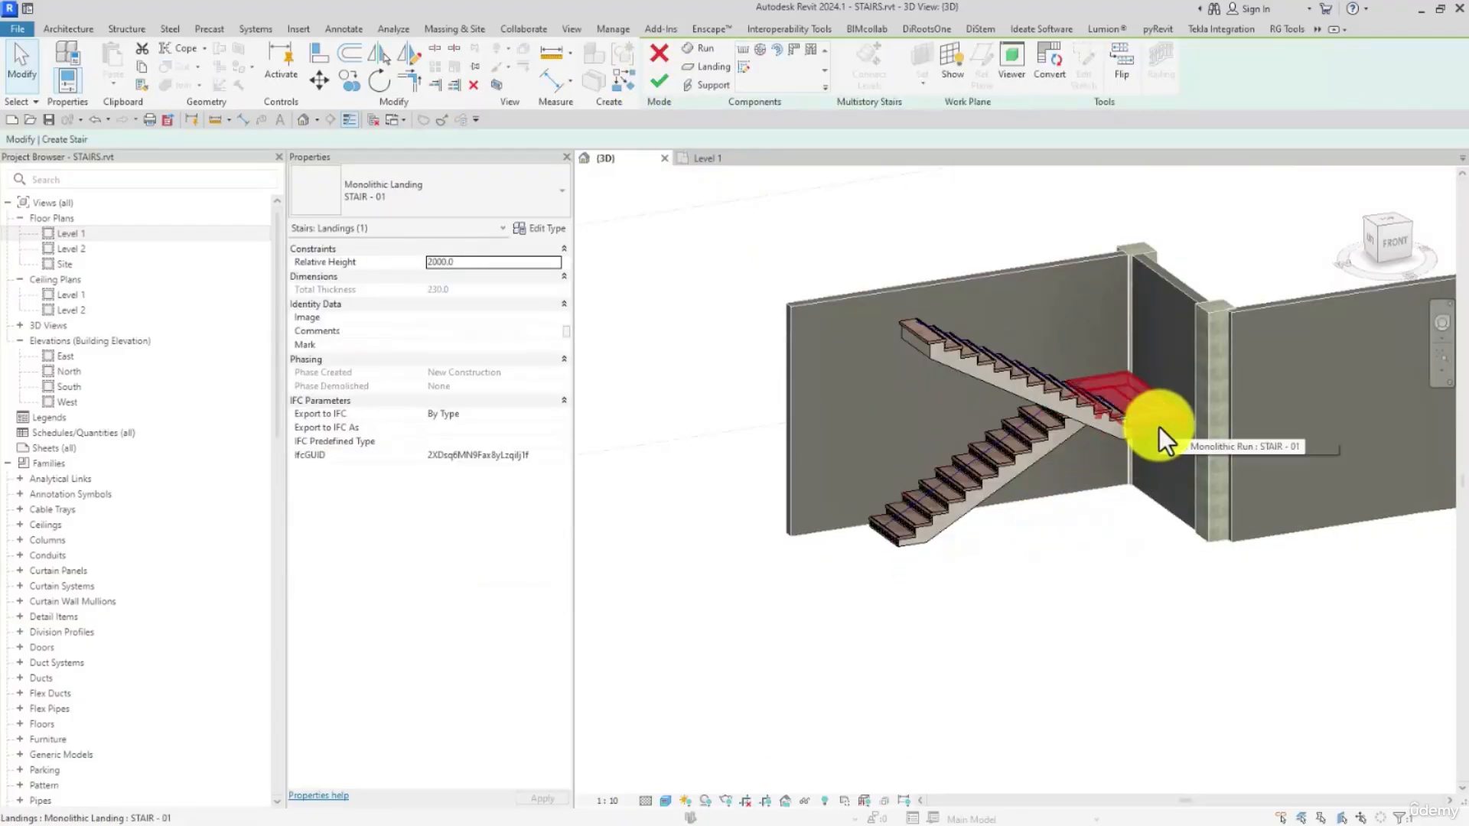
left_click(925, 372)
left_click(965, 477)
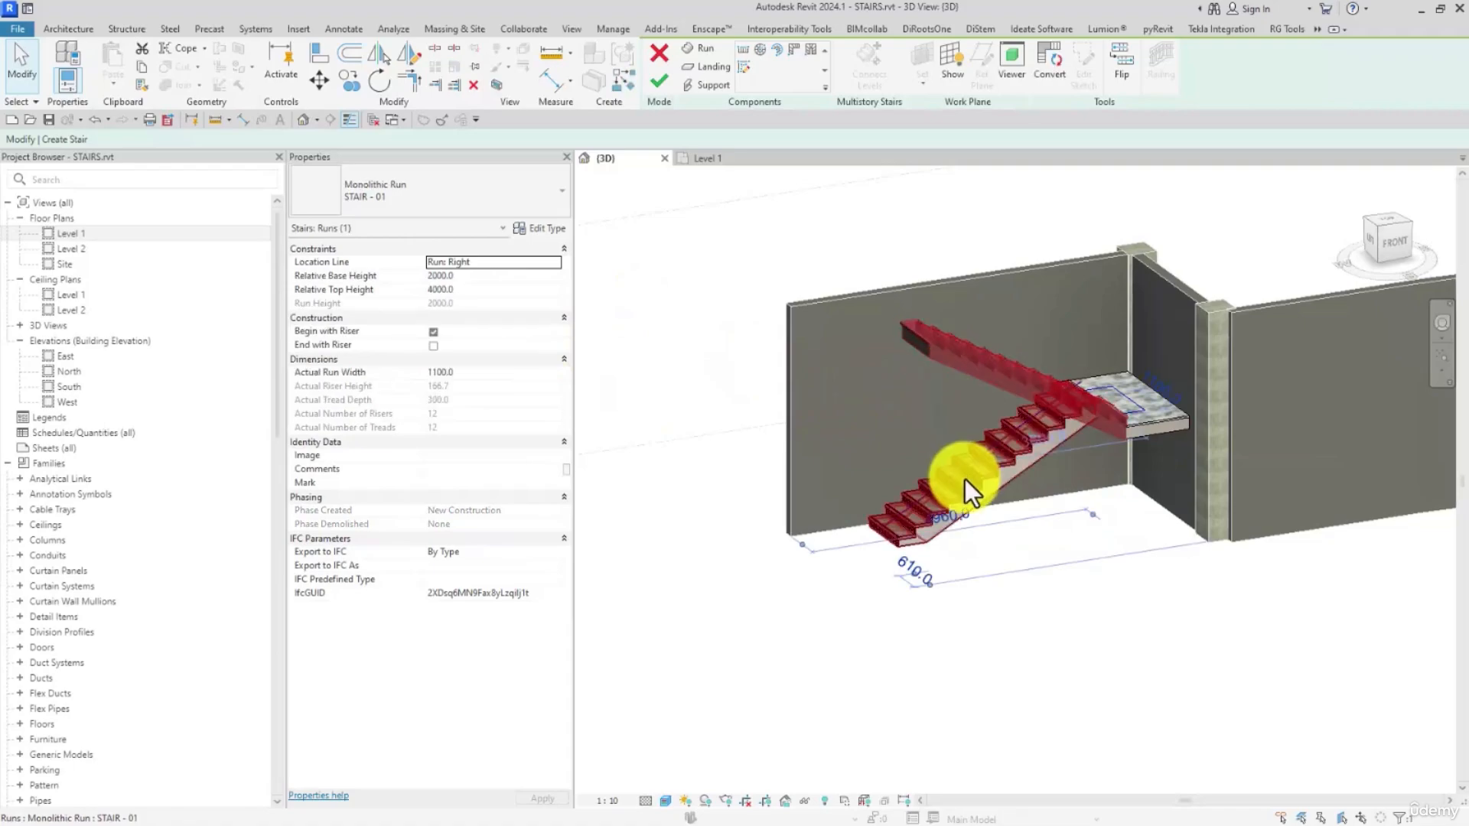
left_click(962, 704)
scroll(958, 578, "up", 3)
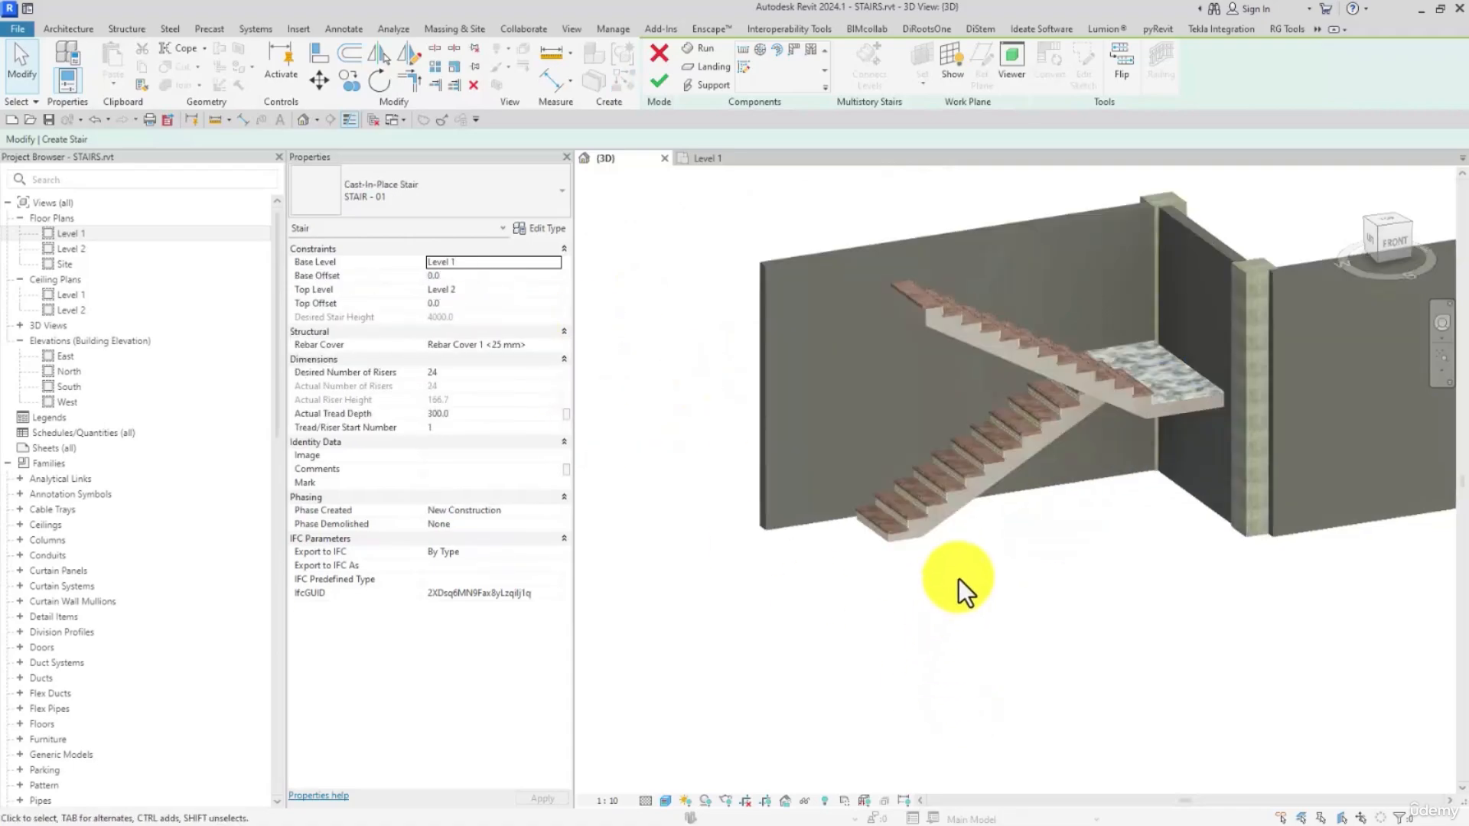
Try an Extend Below Riser Base of 100 on the lower run and reset it to 0
left_click(955, 480)
middle_click_drag(997, 500, 999, 581)
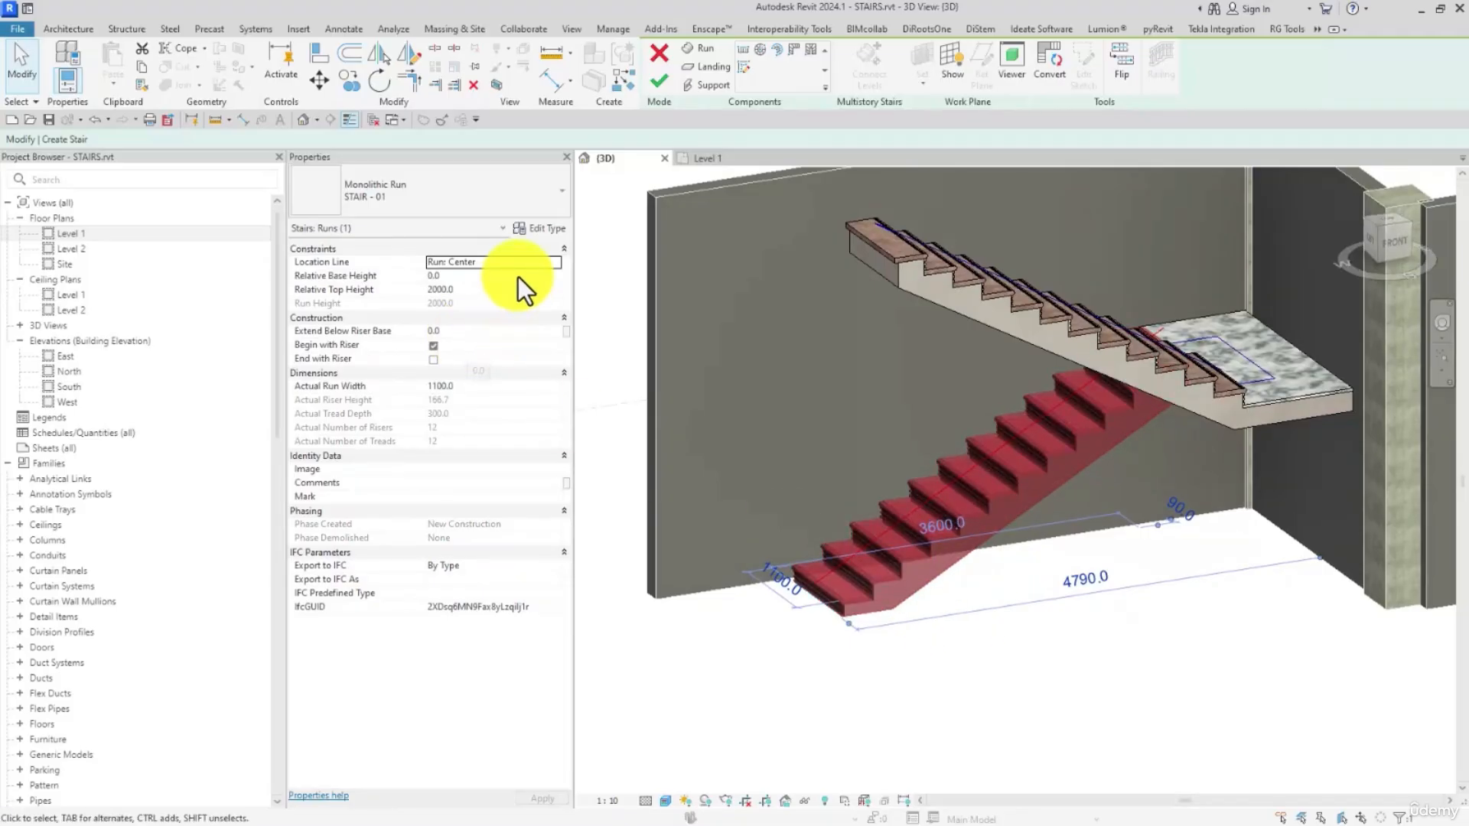
middle_click_drag(892, 610, 869, 641)
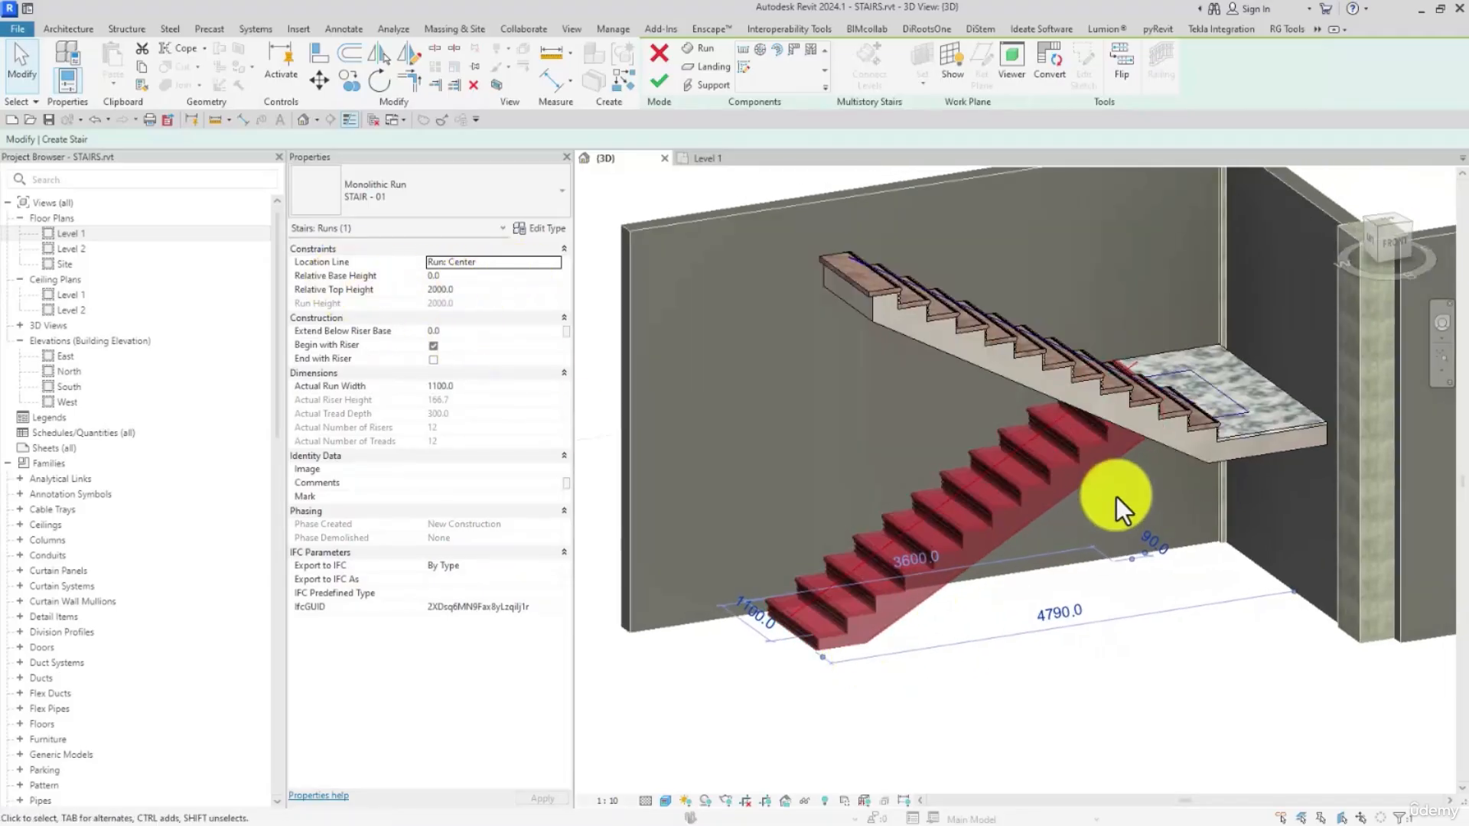
middle_click_drag(1150, 516, 1100, 549, "shift")
scroll(1157, 395, "up", 2)
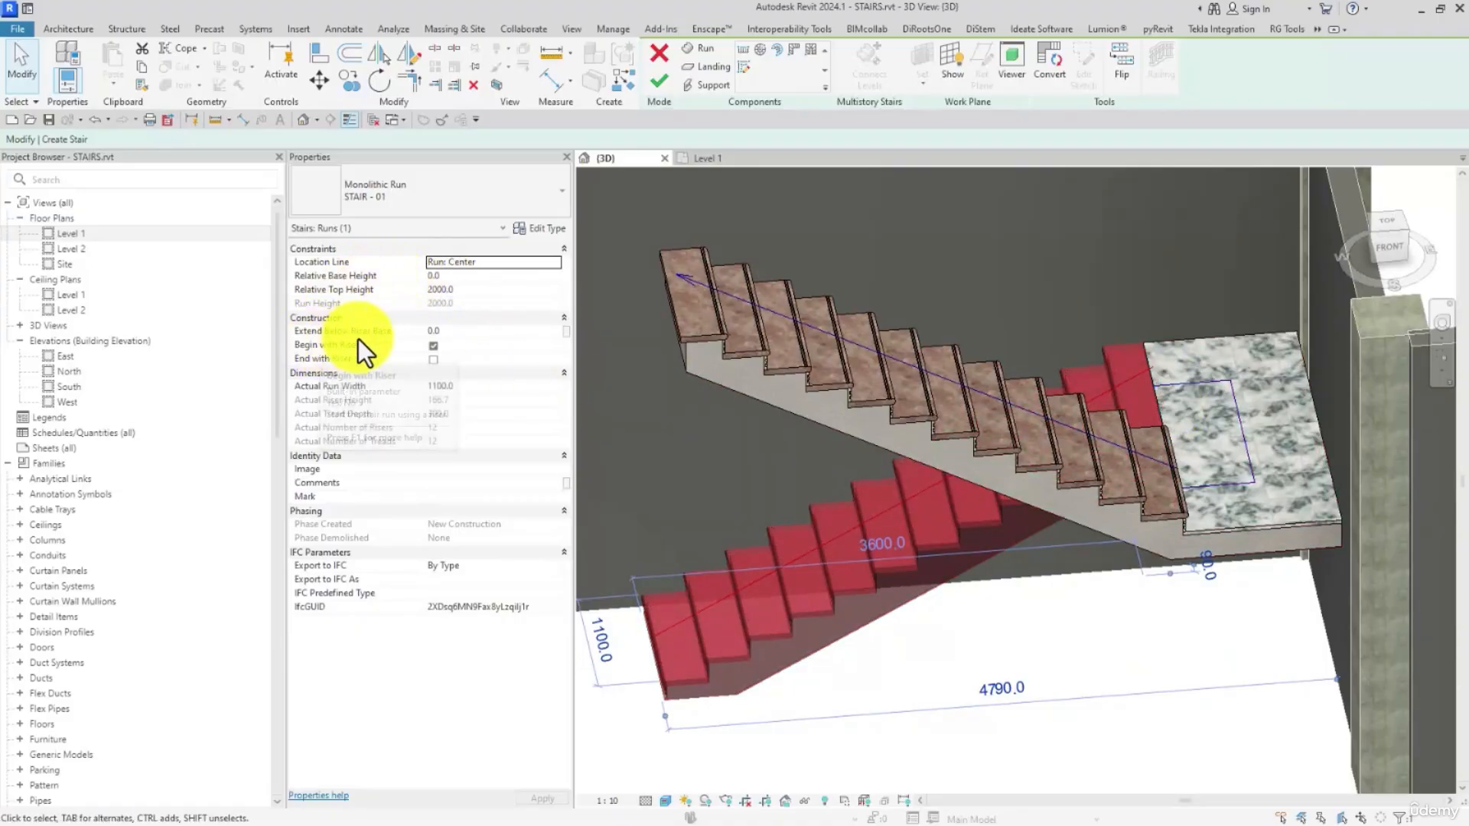
middle_click_drag(765, 597, 767, 563, "shift")
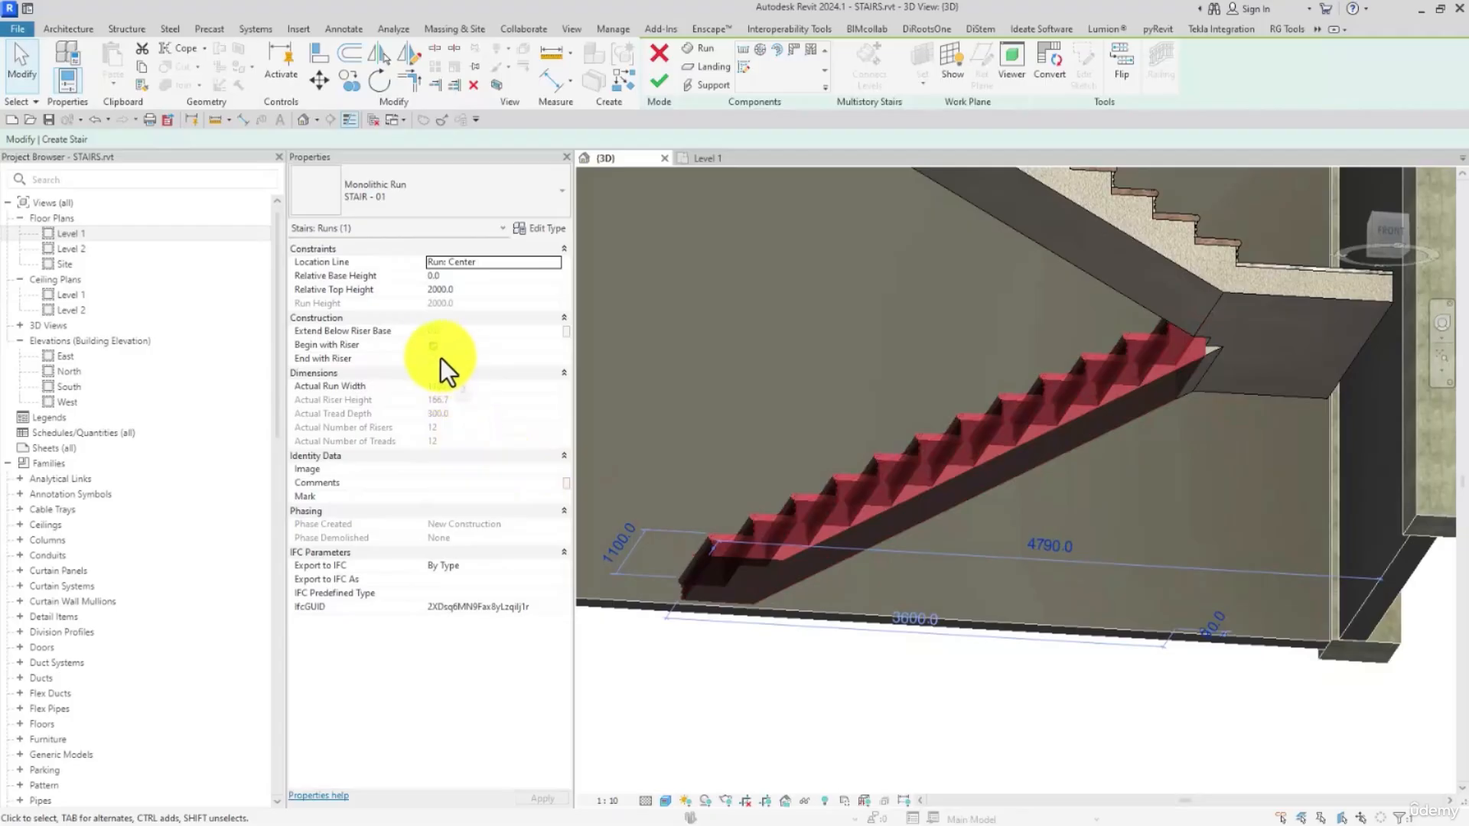
left_click(458, 335)
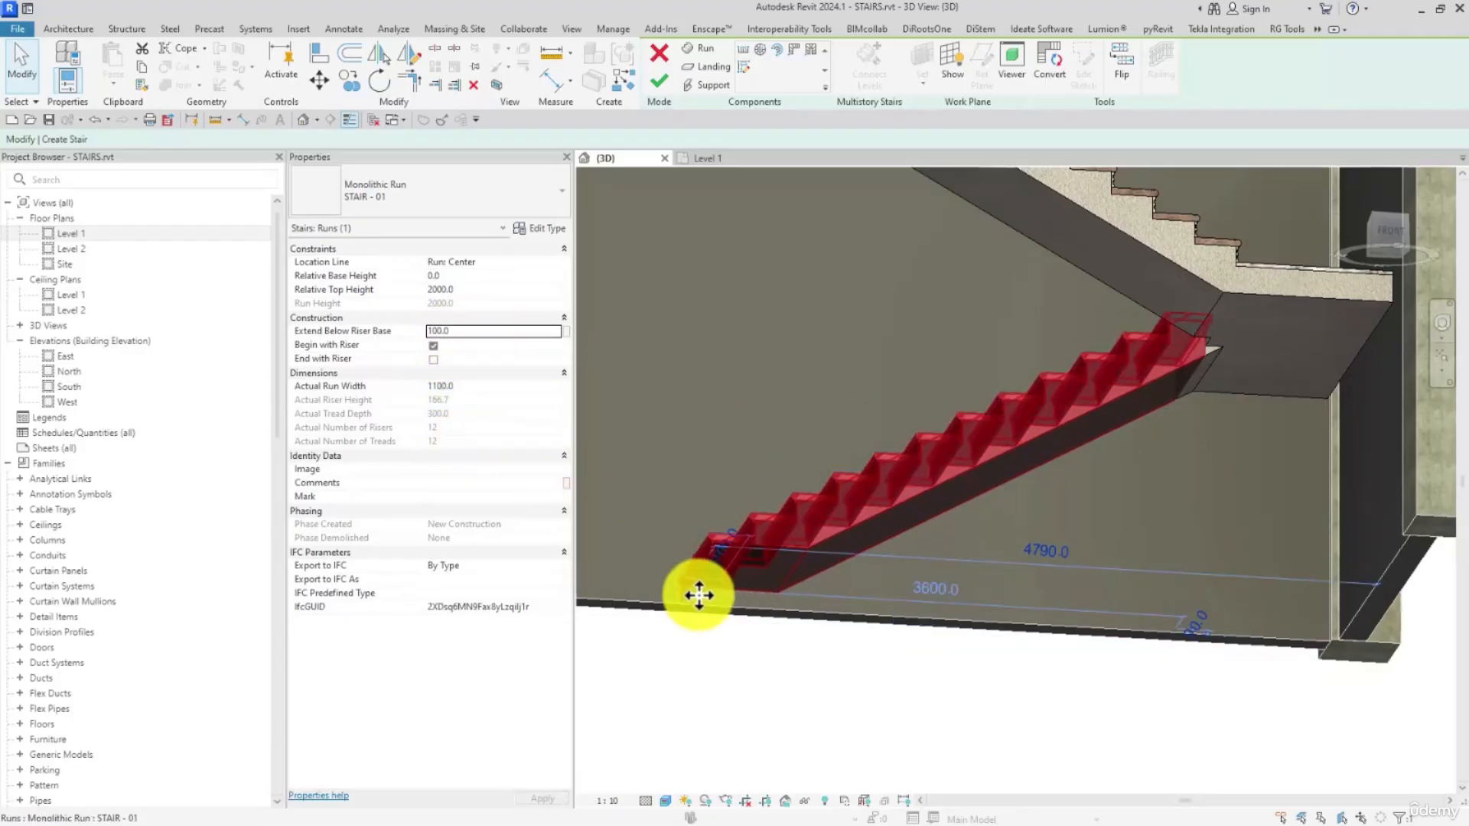
type("0")
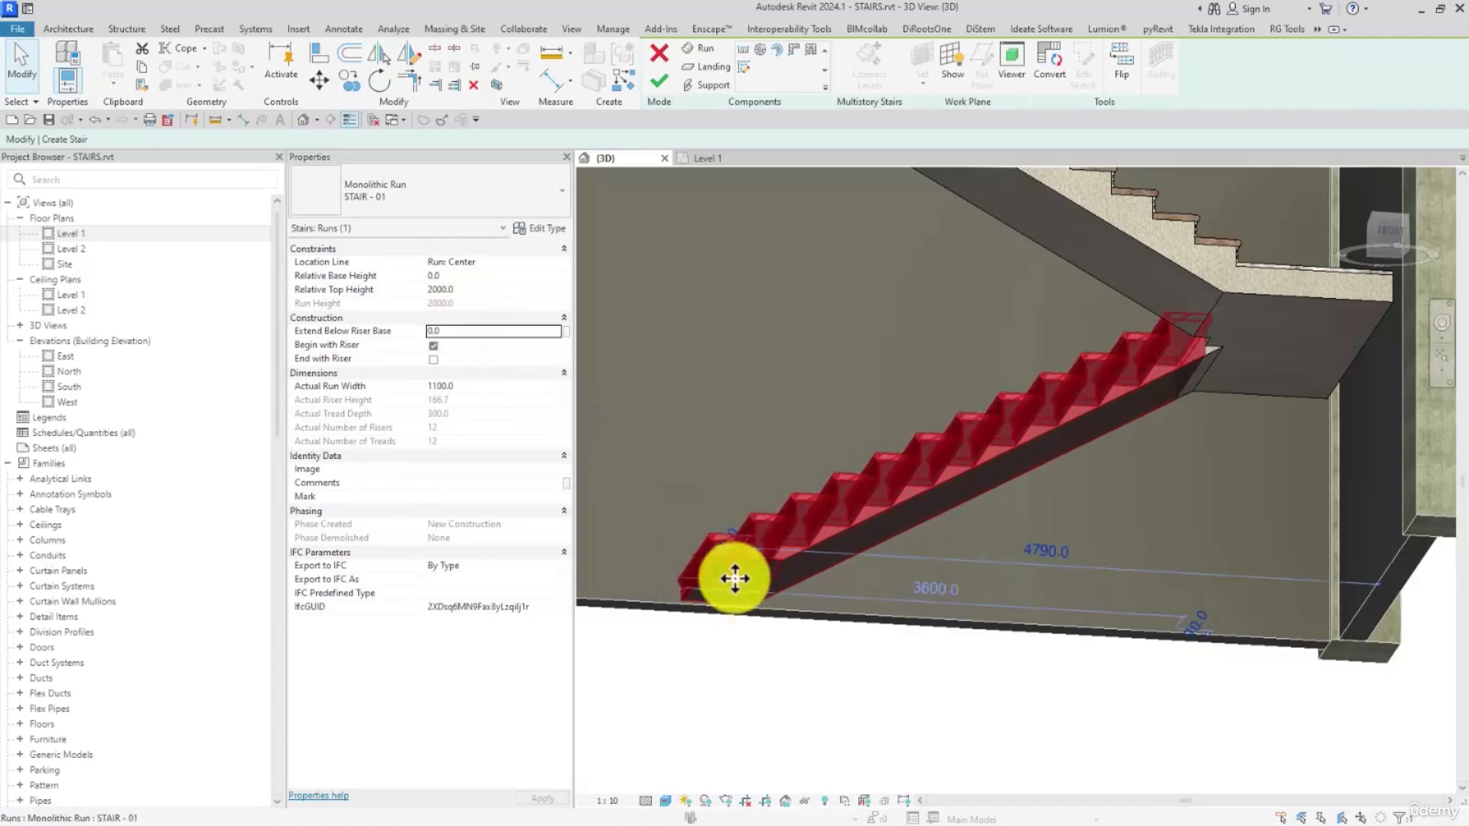
Try Extend Below Riser Base values of -100 and -500 on the lower run and restore 0
double_click(480, 336)
type("-100")
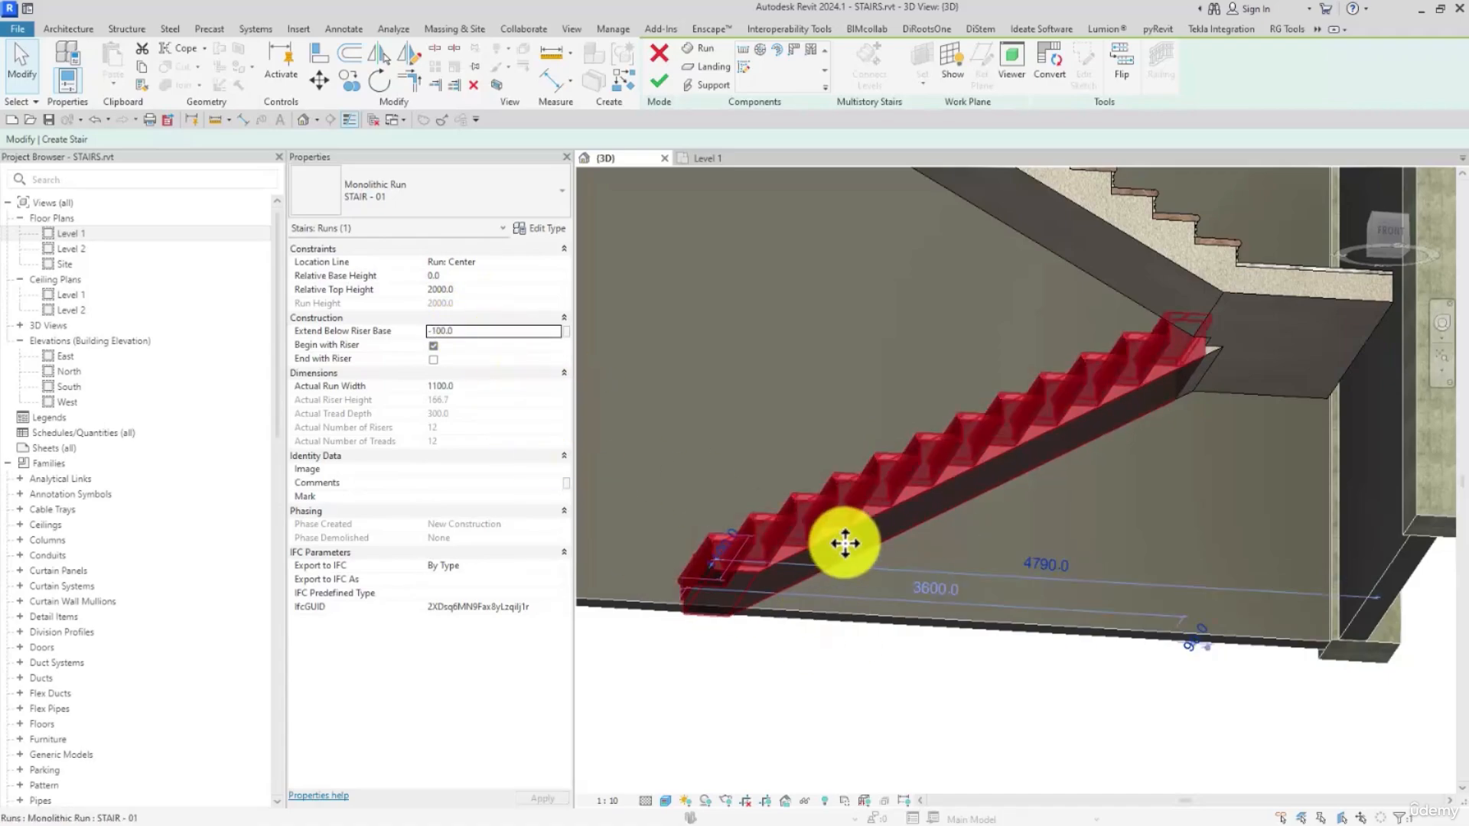
middle_click_drag(846, 632, 772, 695, "shift")
left_click(465, 341)
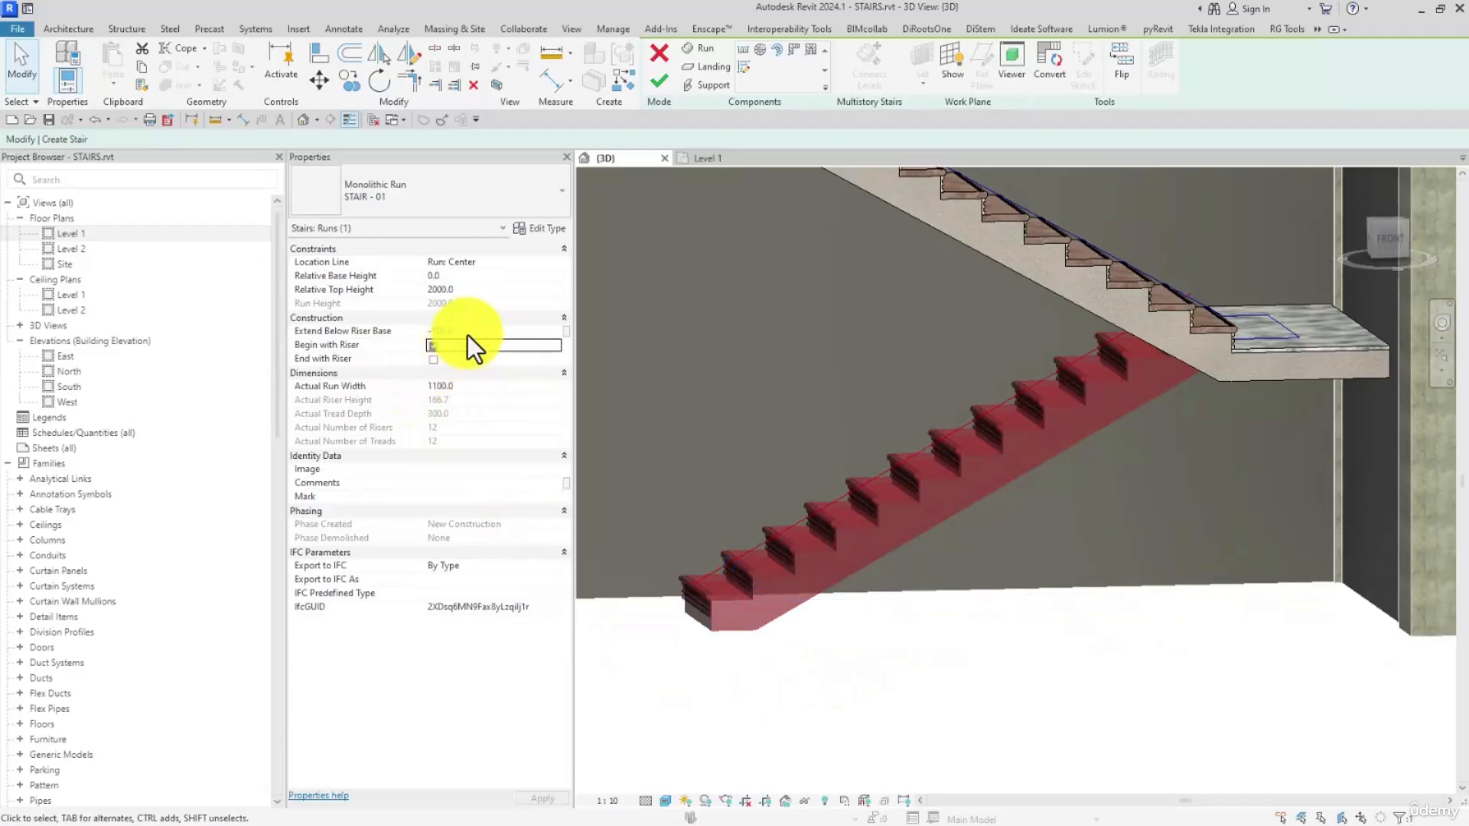
double_click(466, 335)
type("-500")
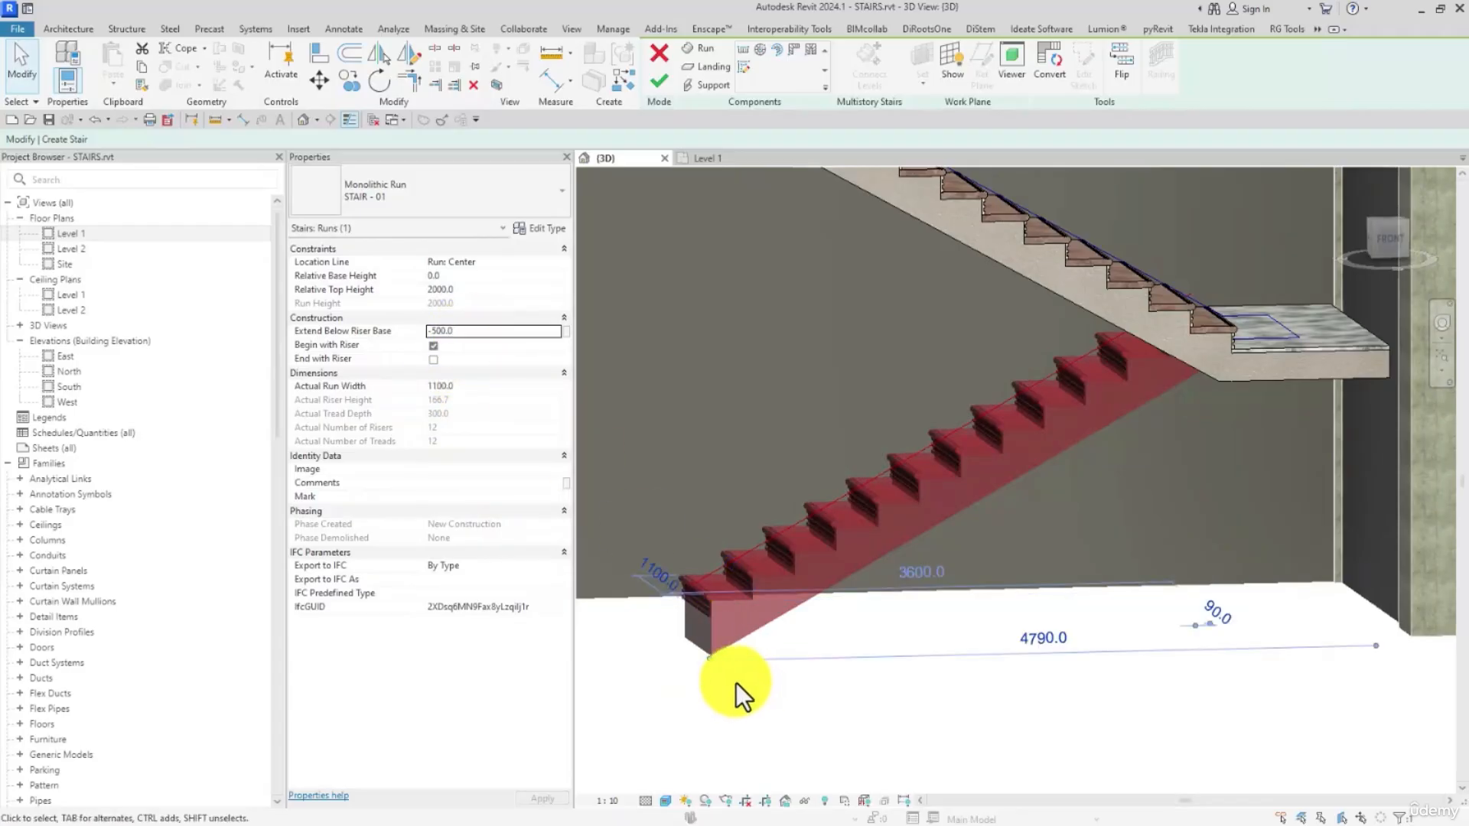
double_click(468, 332)
type("0")
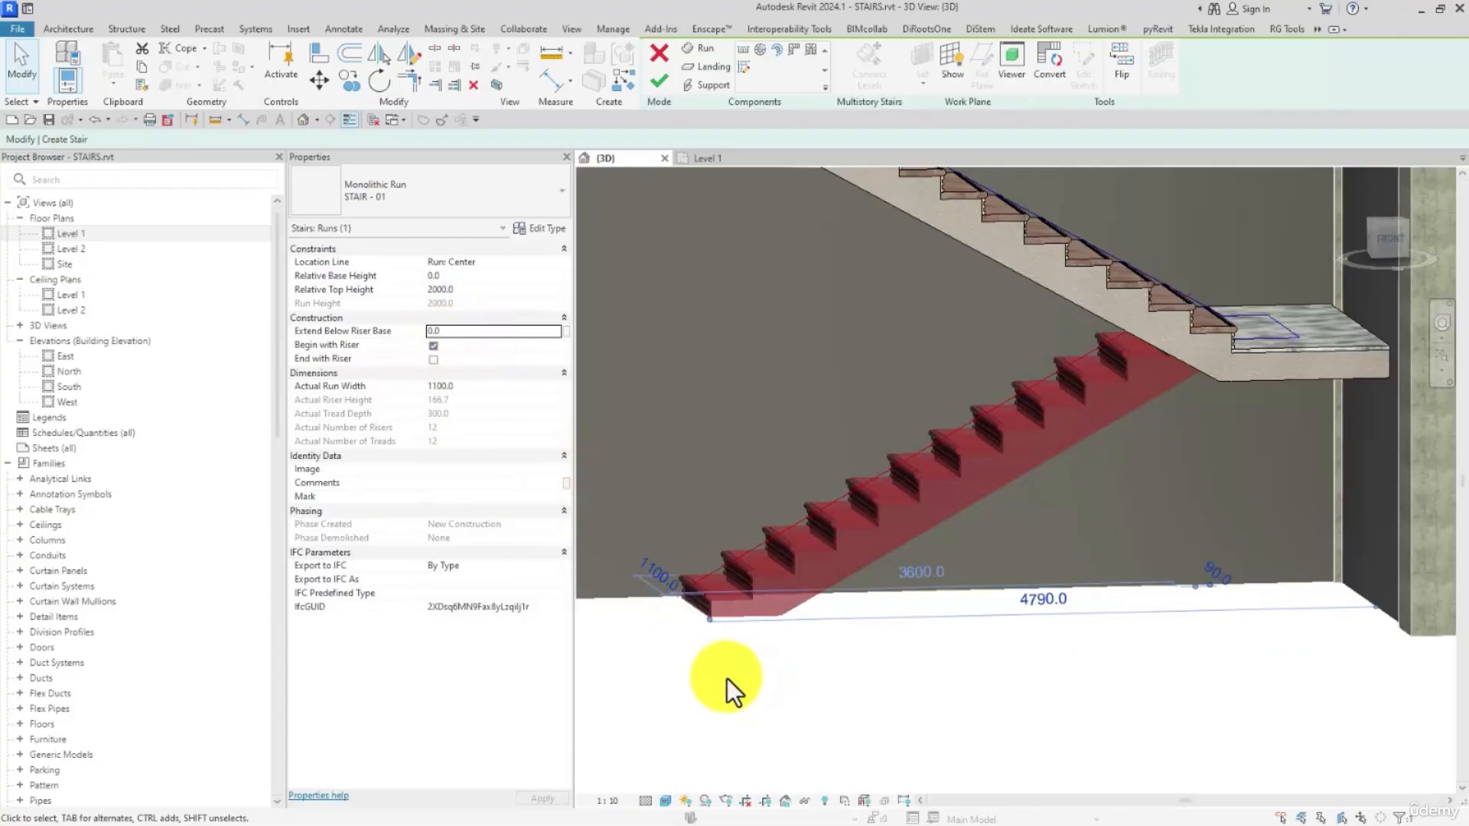
Compare Extend Below Riser Base values of 200 and -200 on the lower run, and return it to 0
double_click(466, 332)
type("200")
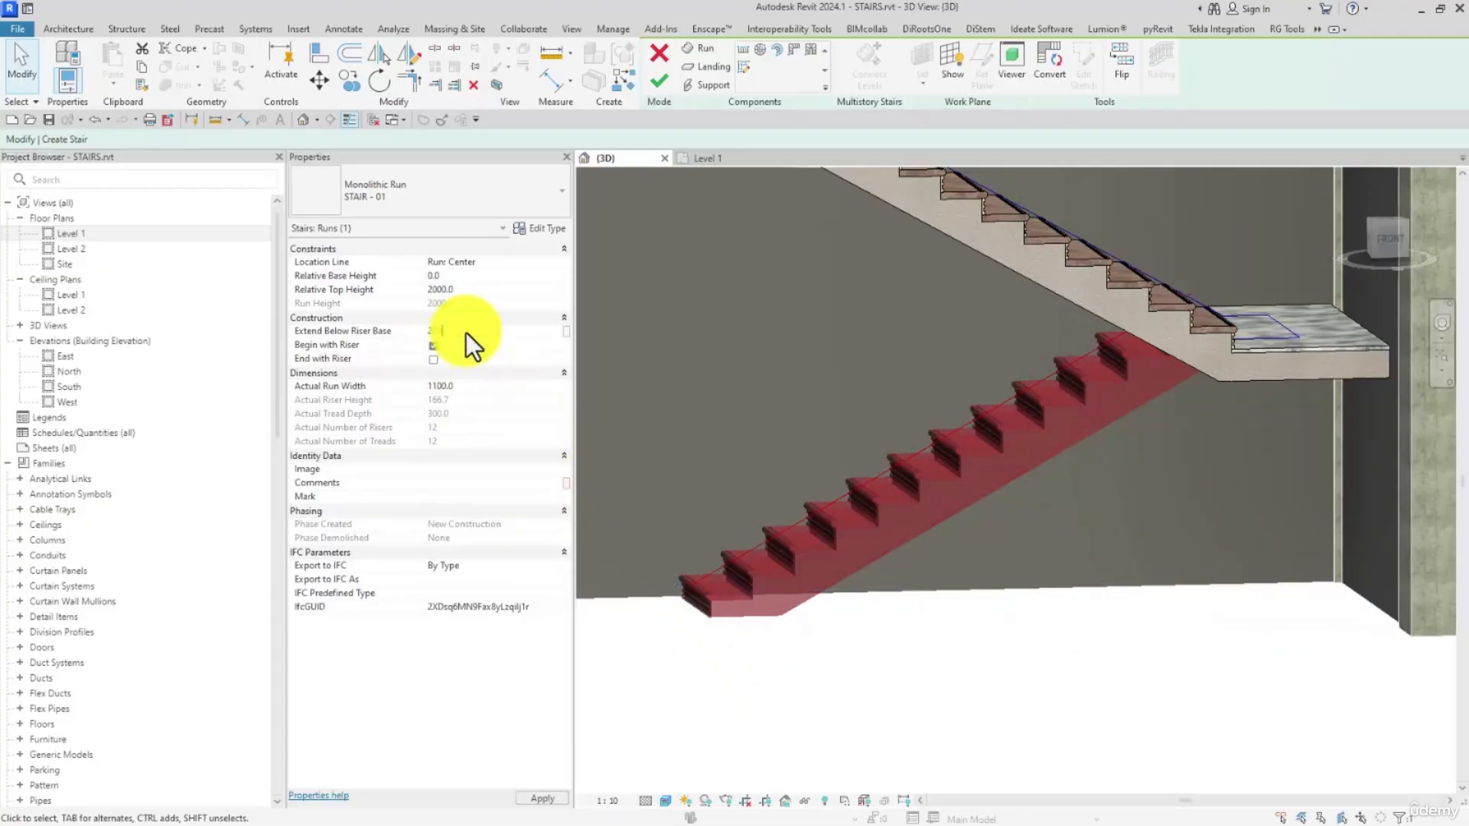
double_click(480, 332)
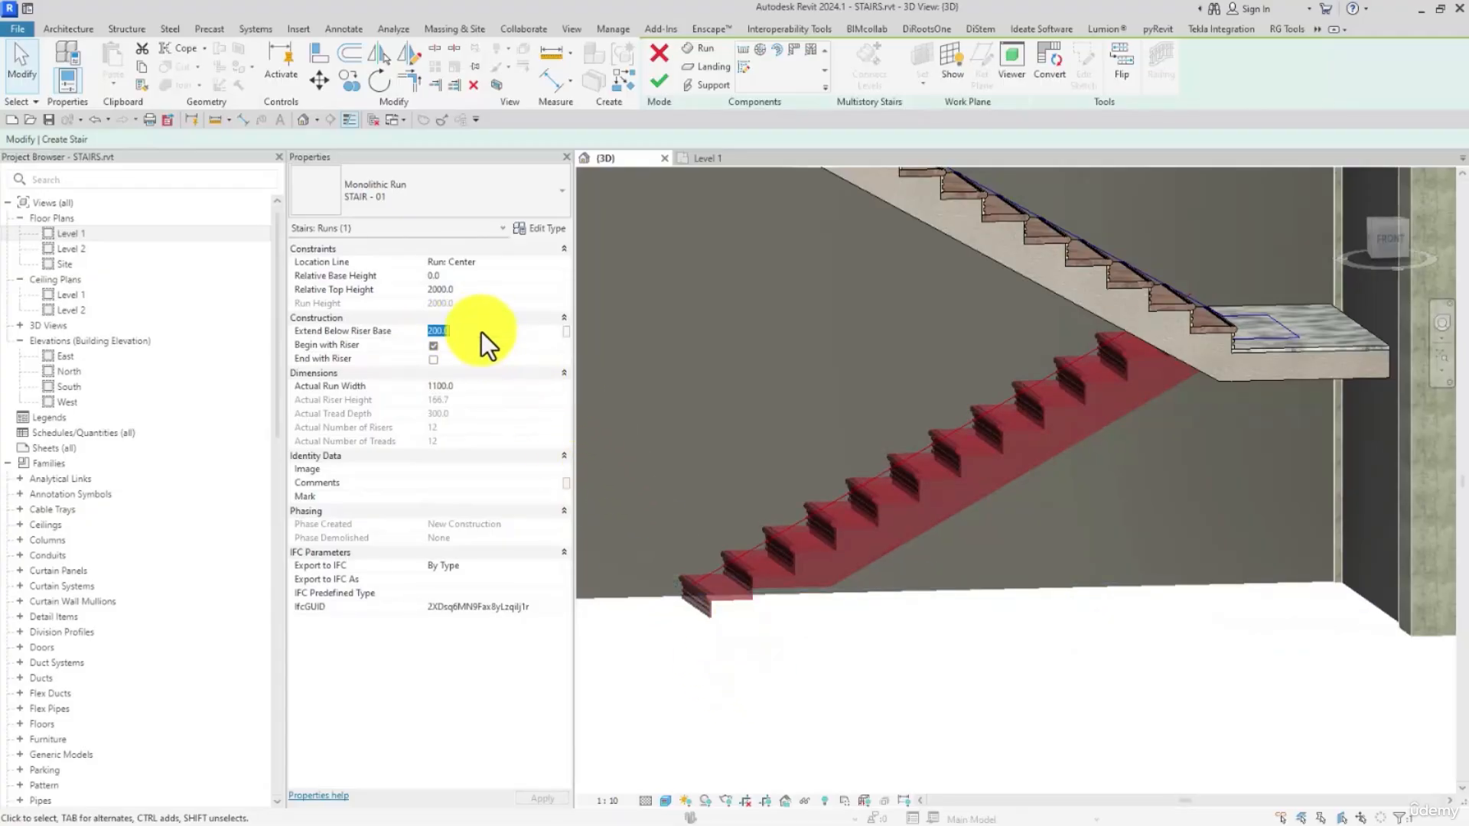
type("-200")
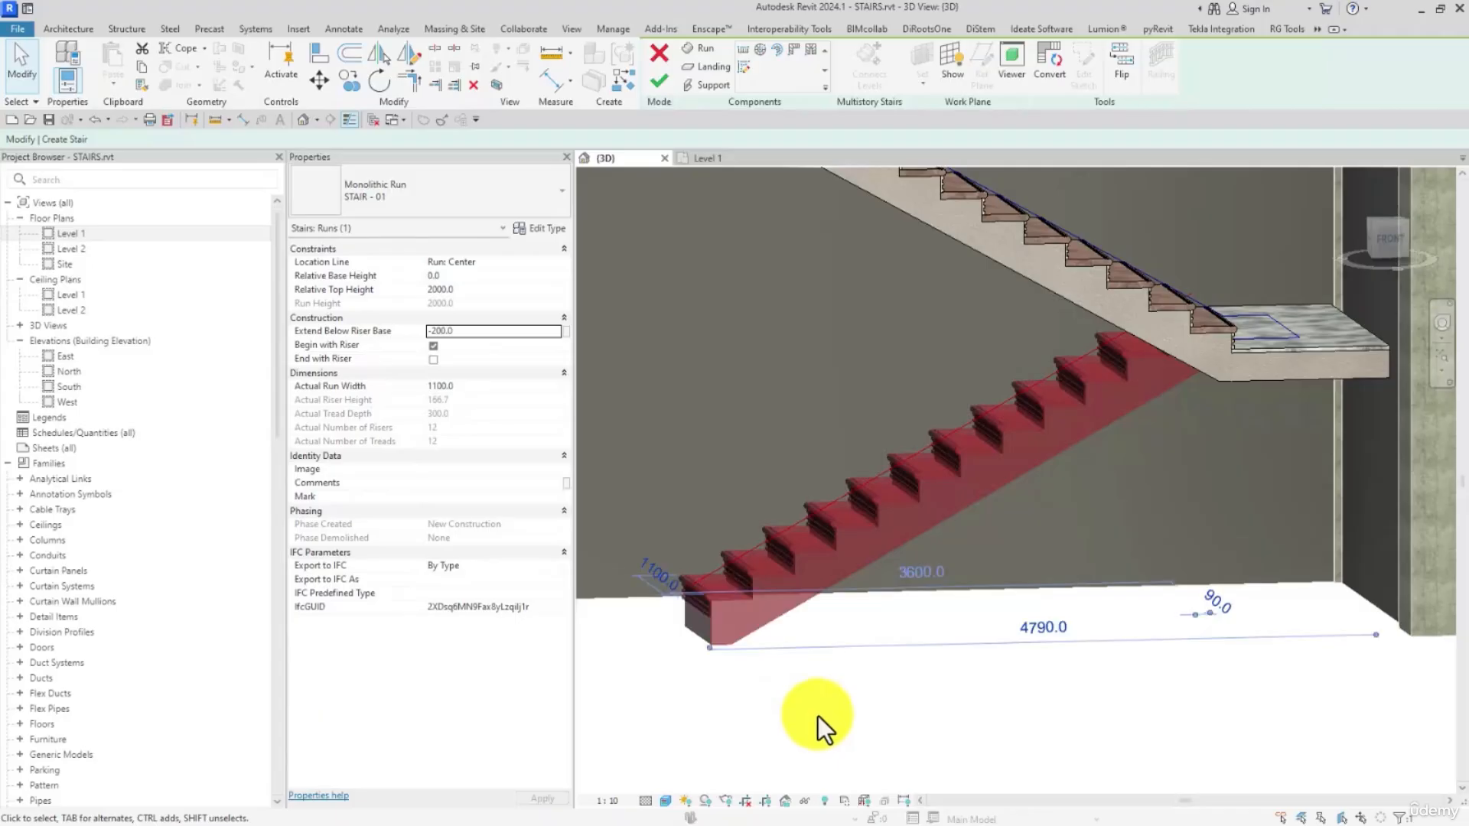
left_click(812, 705)
left_click(736, 656)
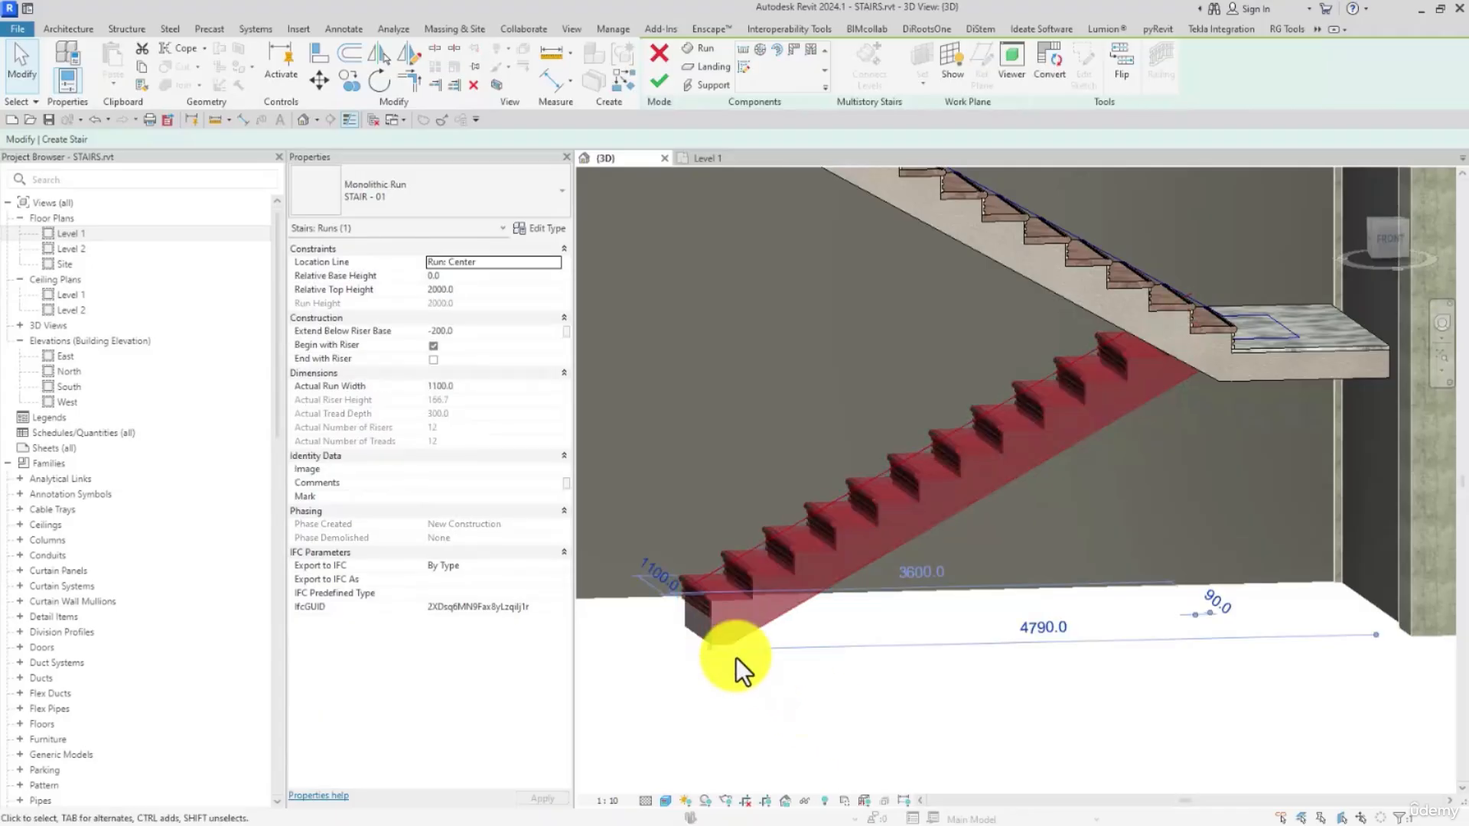
double_click(479, 329)
type("0")
key("Return")
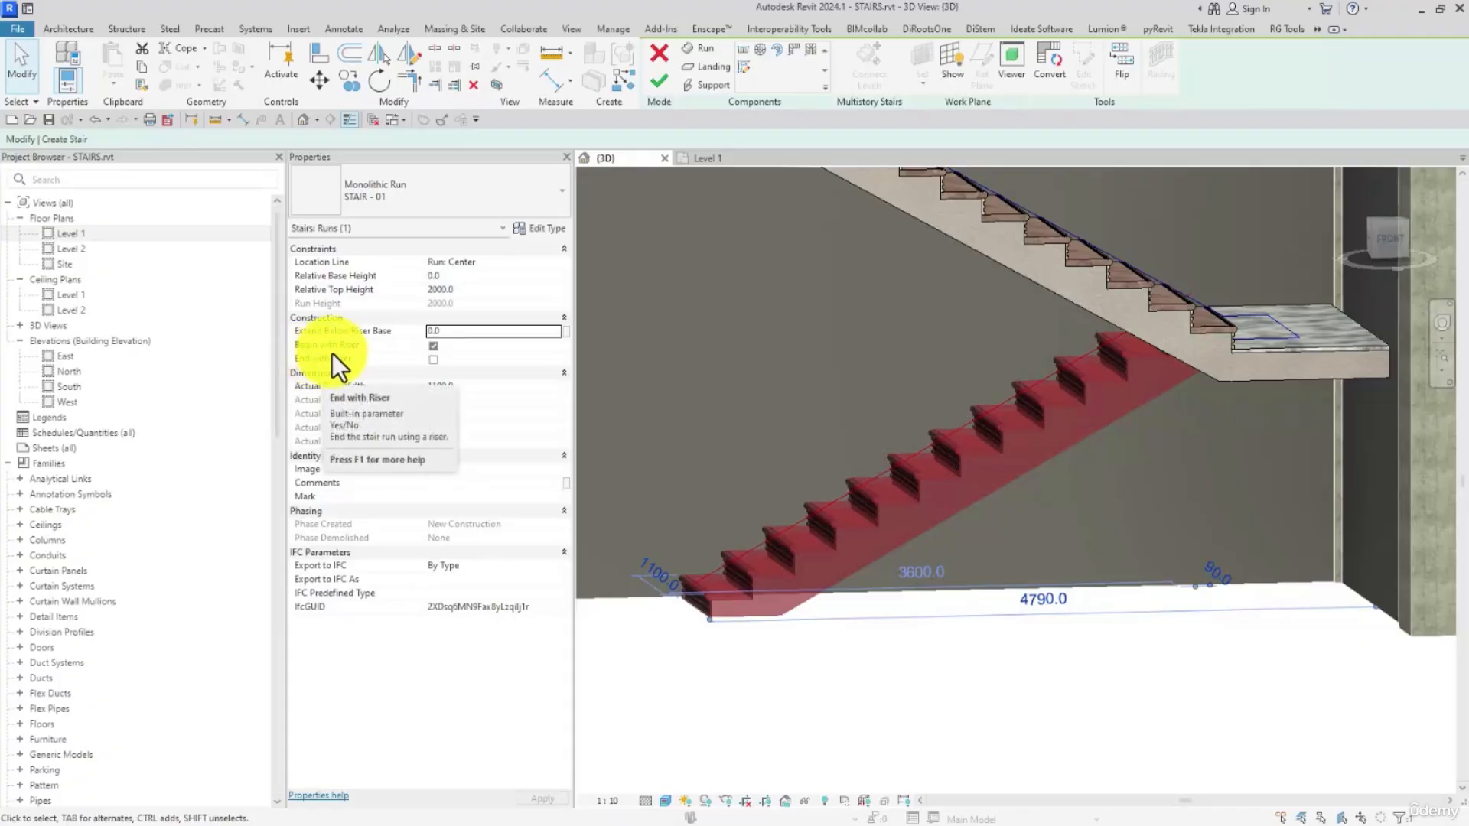
Try the lower run with Begin with Riser off and with End with Riser on, restoring each setting
left_click(432, 345)
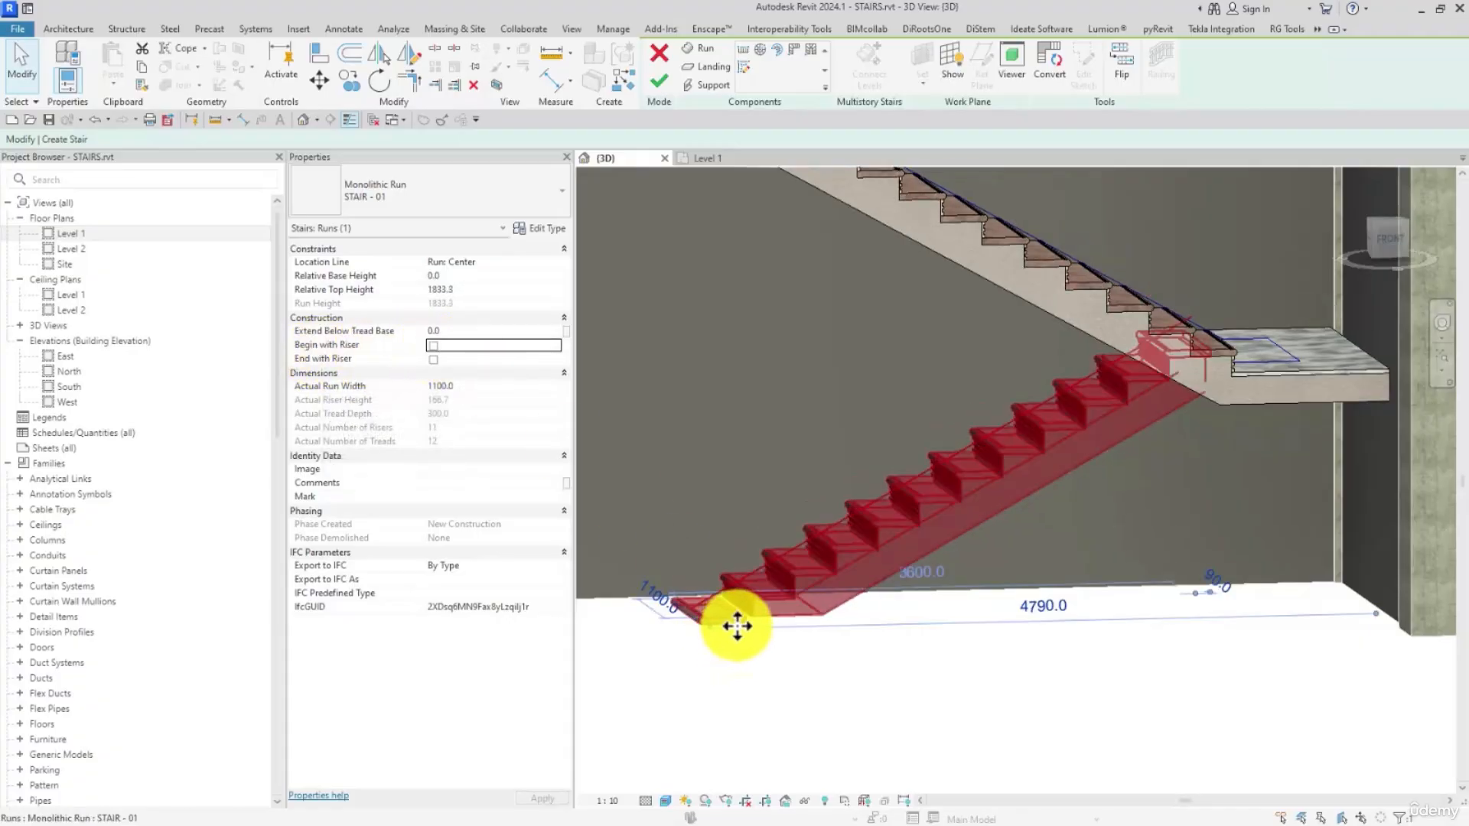
left_click(433, 346)
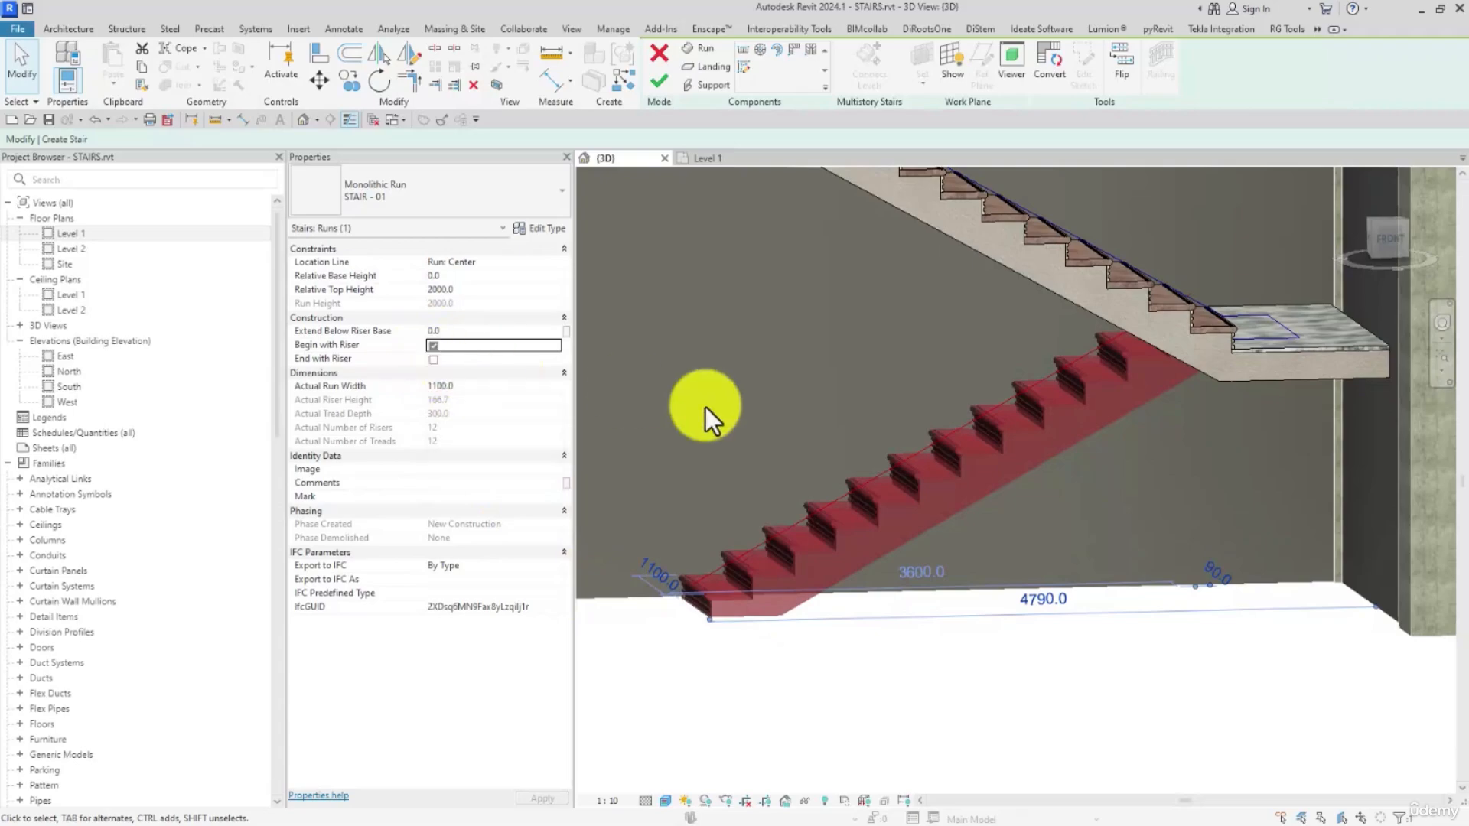
middle_click_drag(866, 447, 683, 406, "shift")
left_click(433, 358)
middle_click_drag(956, 470, 1145, 442, "shift")
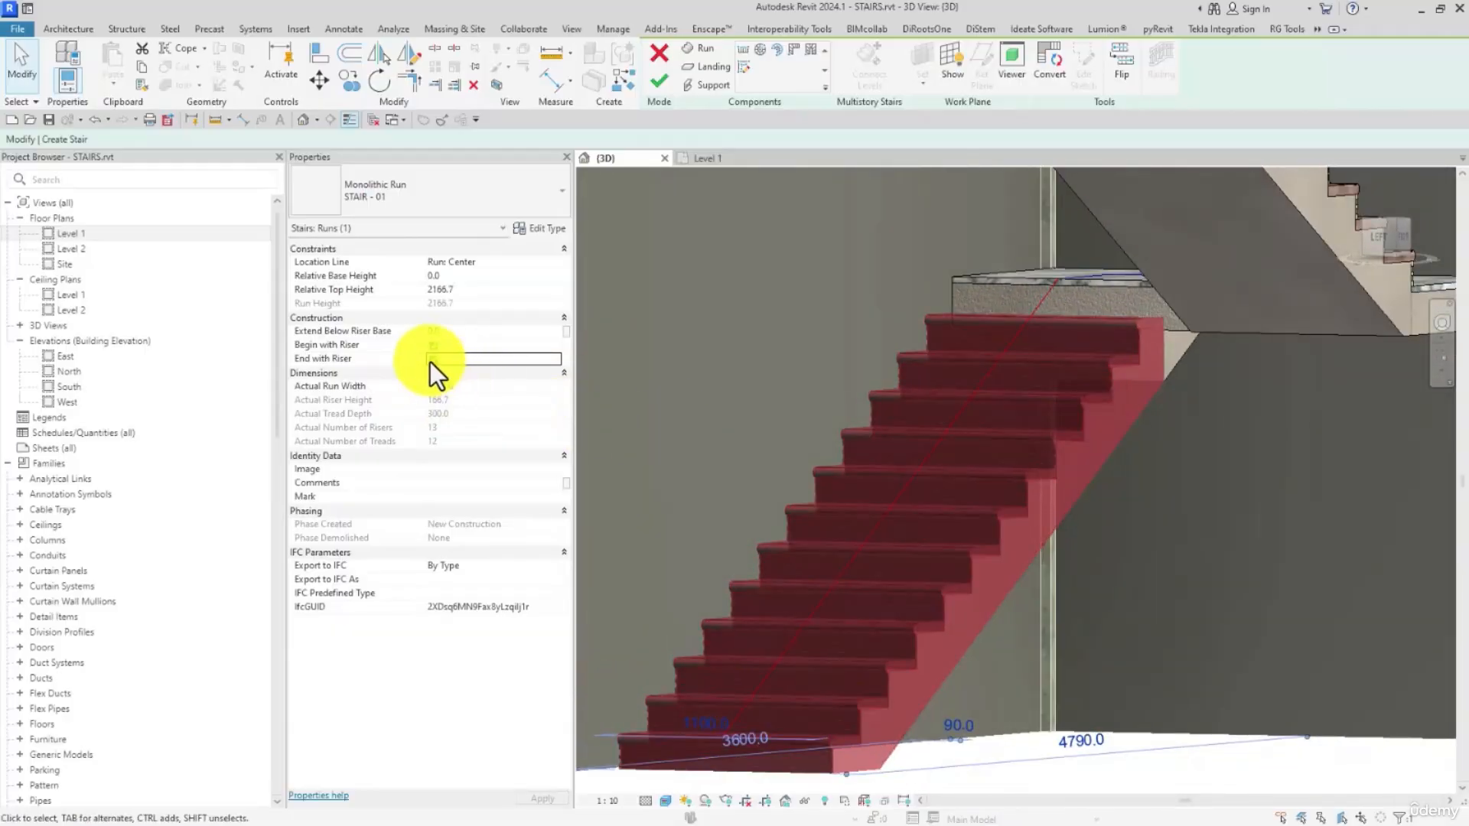
left_click(433, 359)
Select the upper run and try it with End with Riser enabled, and disable the option again
middle_click_drag(1063, 487, 791, 657, "shift")
scroll(991, 492, "down", 4)
left_click(791, 658)
left_click(907, 447)
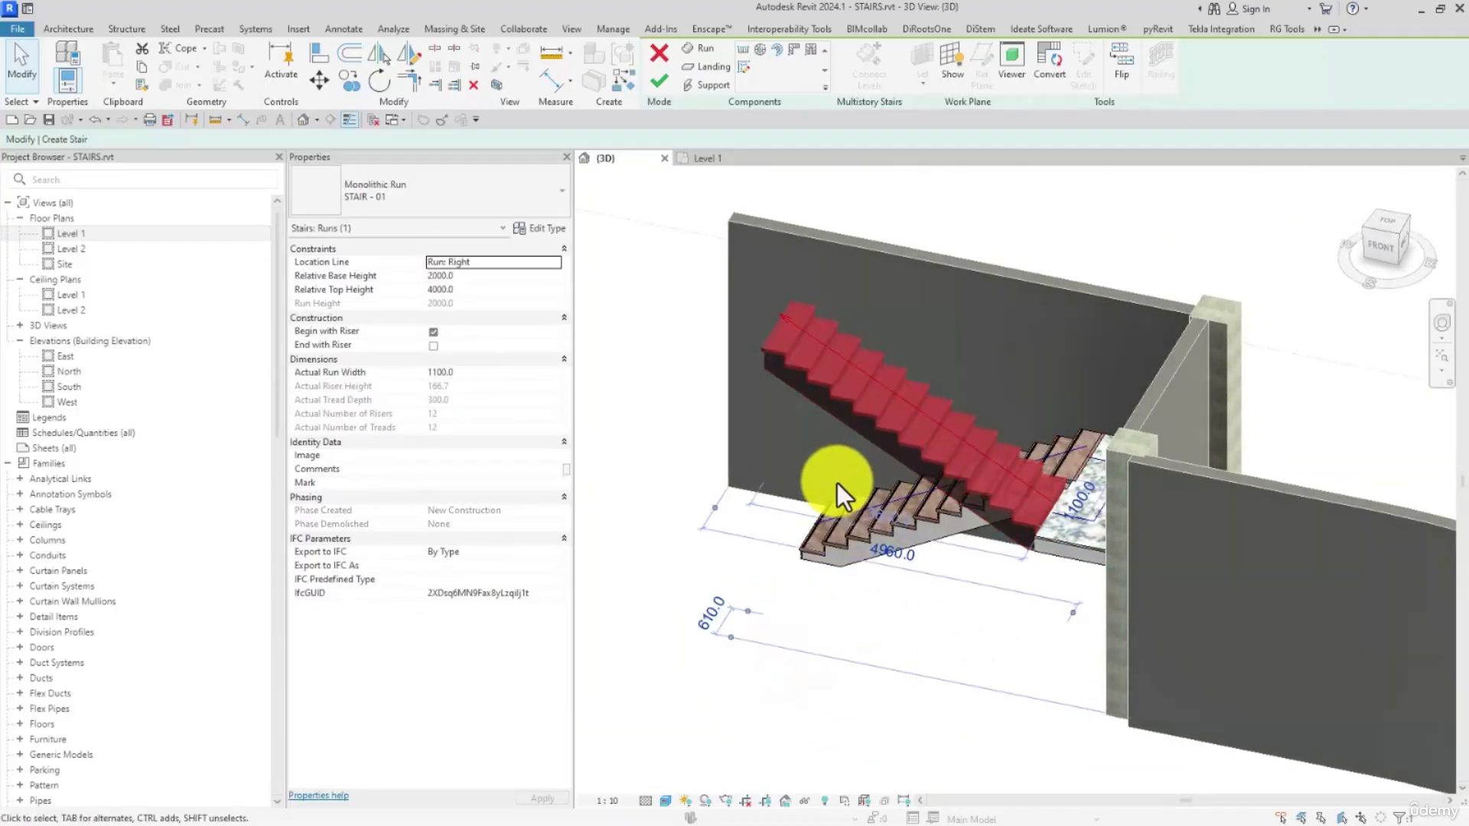
middle_click_drag(892, 515, 956, 428, "shift")
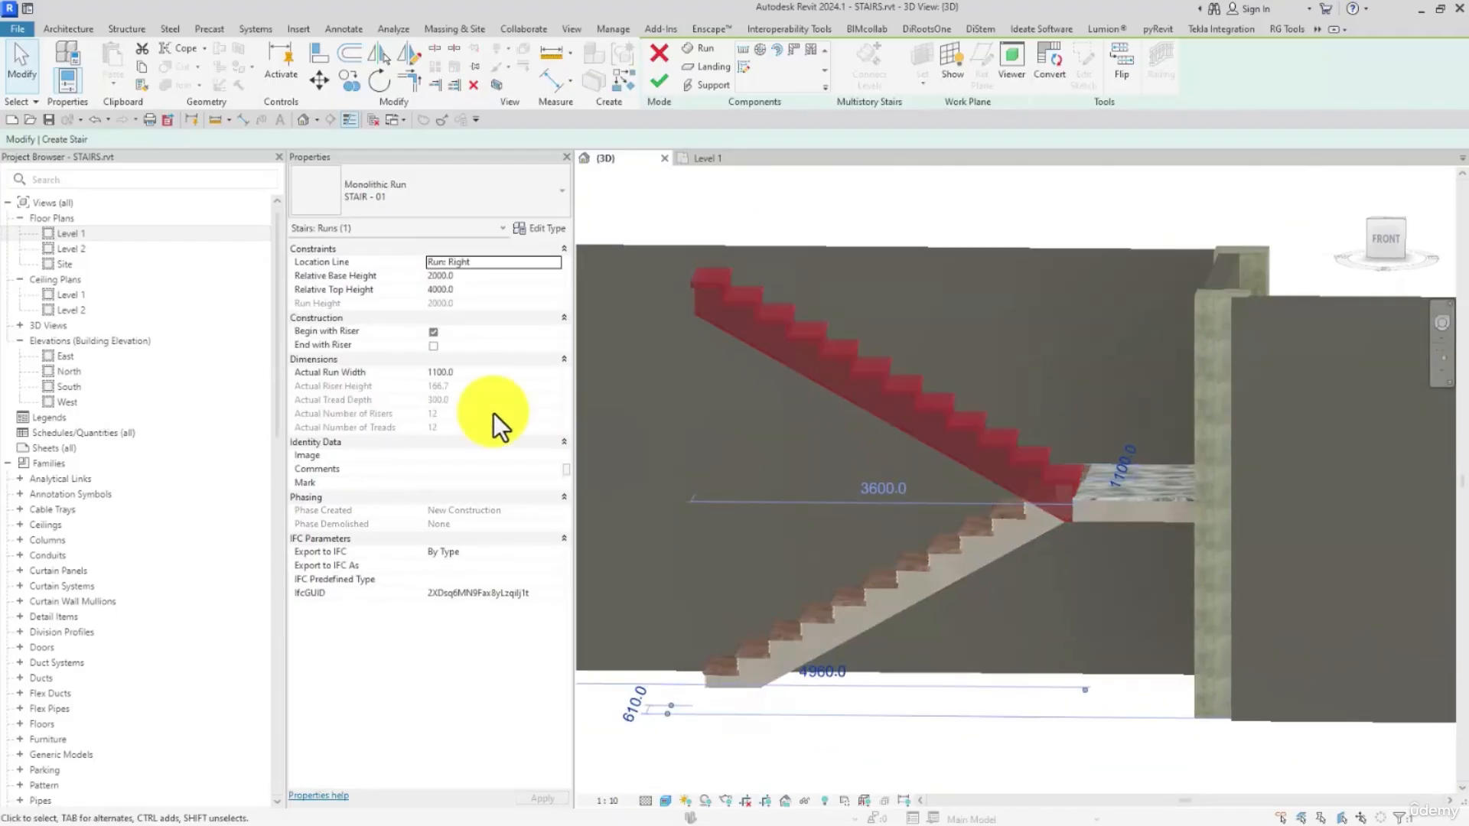
left_click(434, 346)
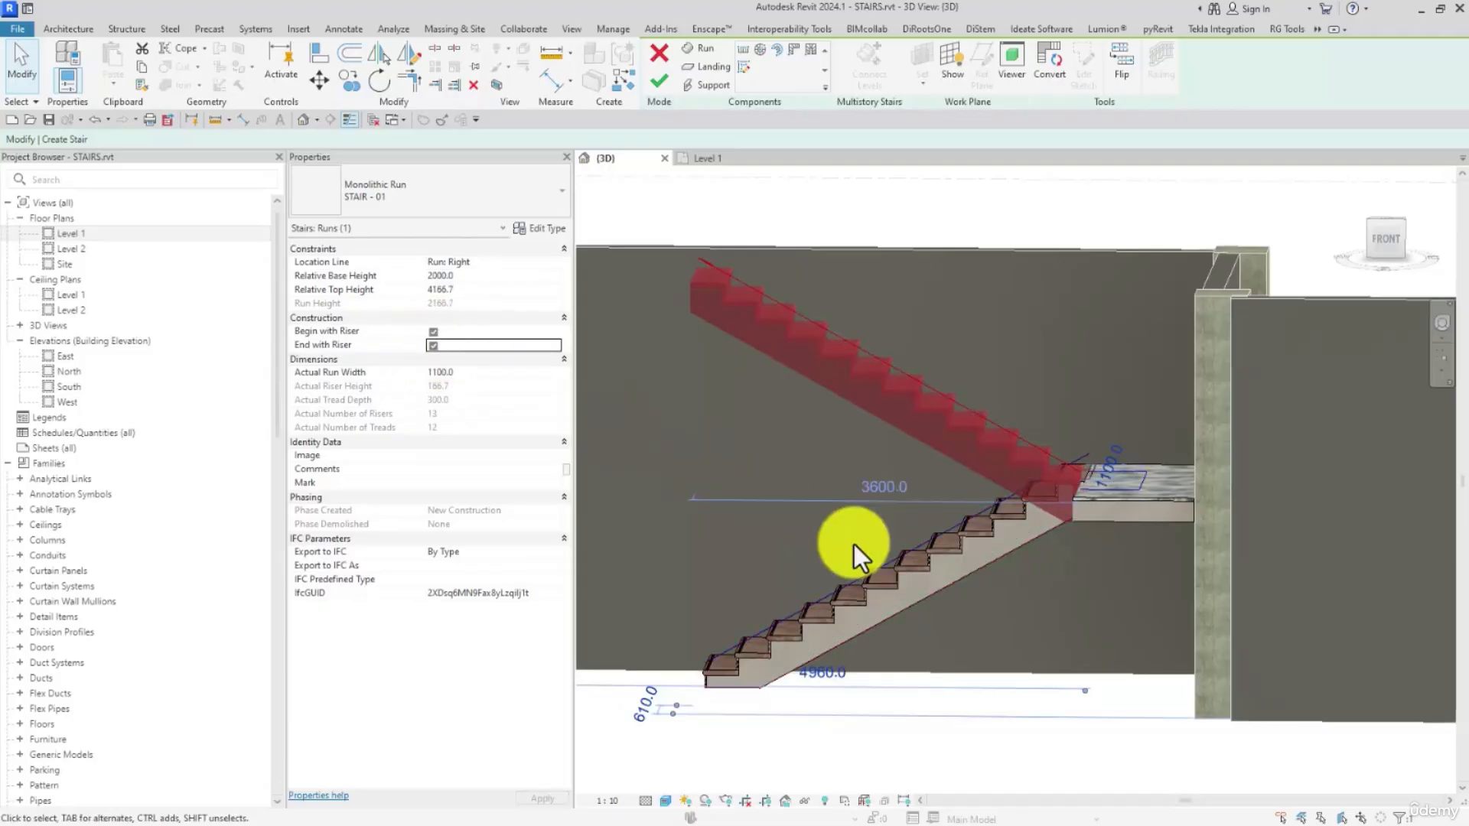
middle_click_drag(853, 544, 914, 692, "shift")
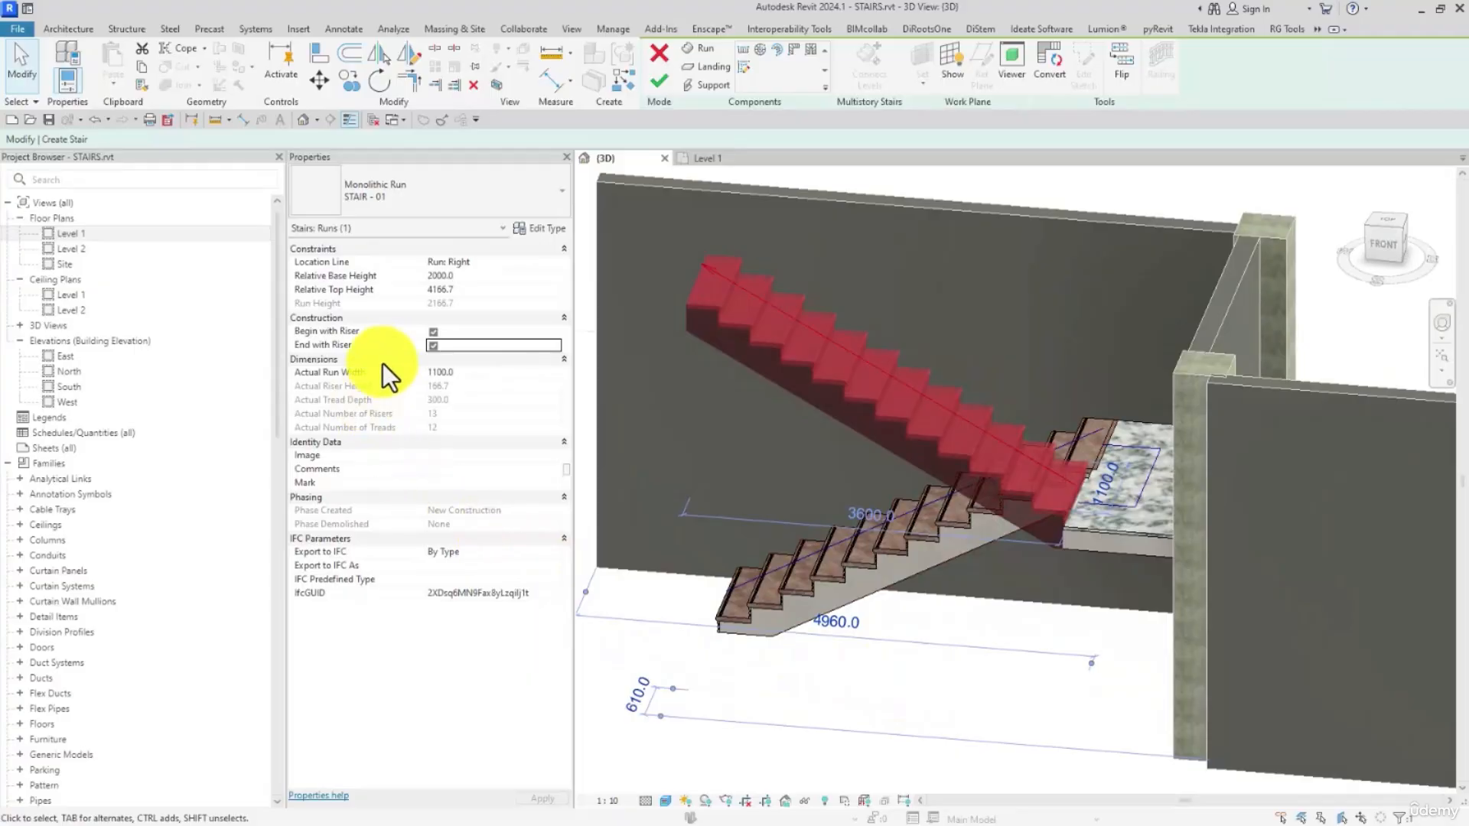
left_click(430, 346)
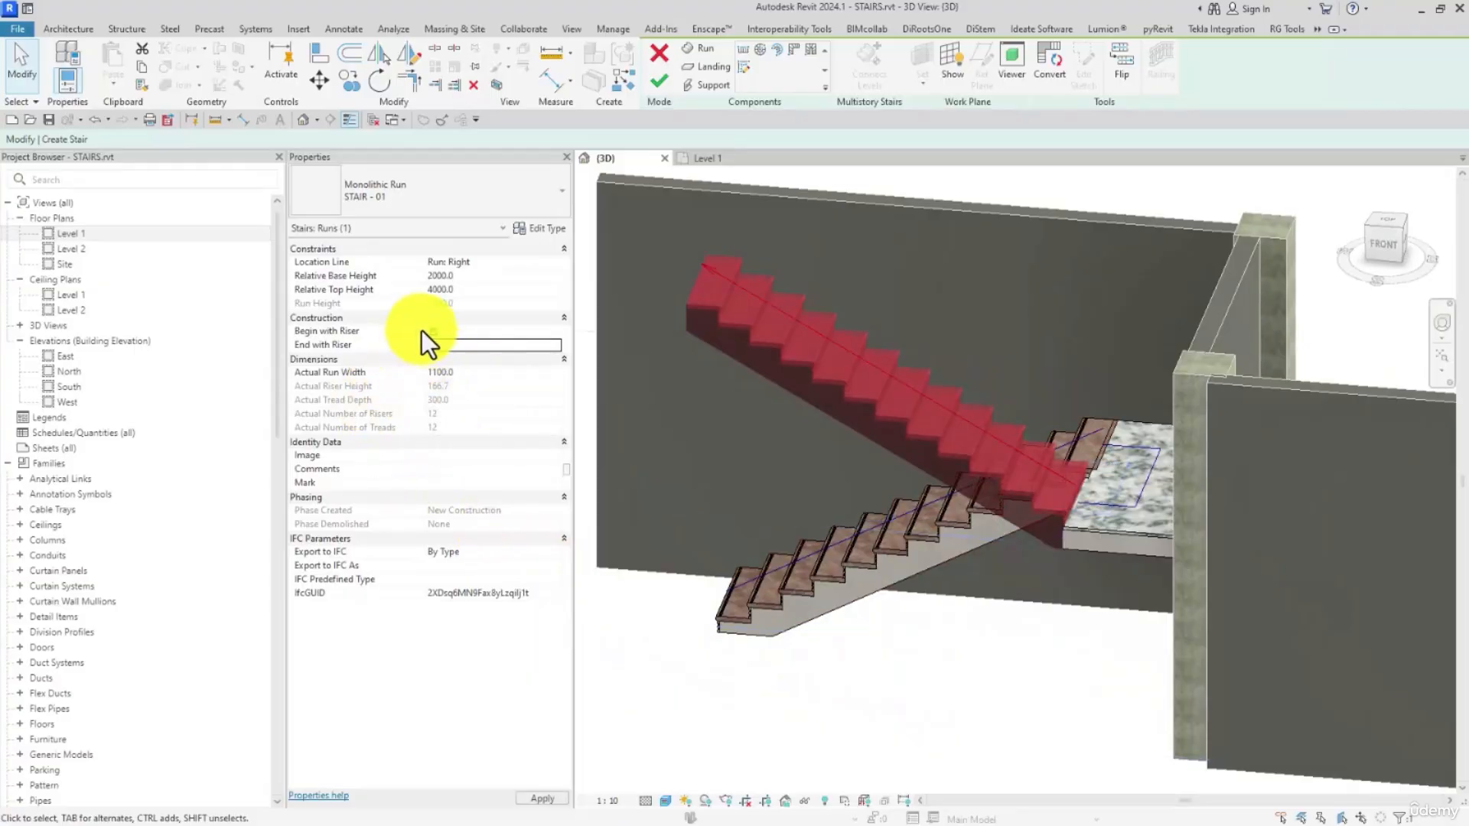
Try the upper run with Begin with Riser disabled and enable the option again
left_click(433, 331)
middle_click_drag(645, 426, 750, 448, "shift")
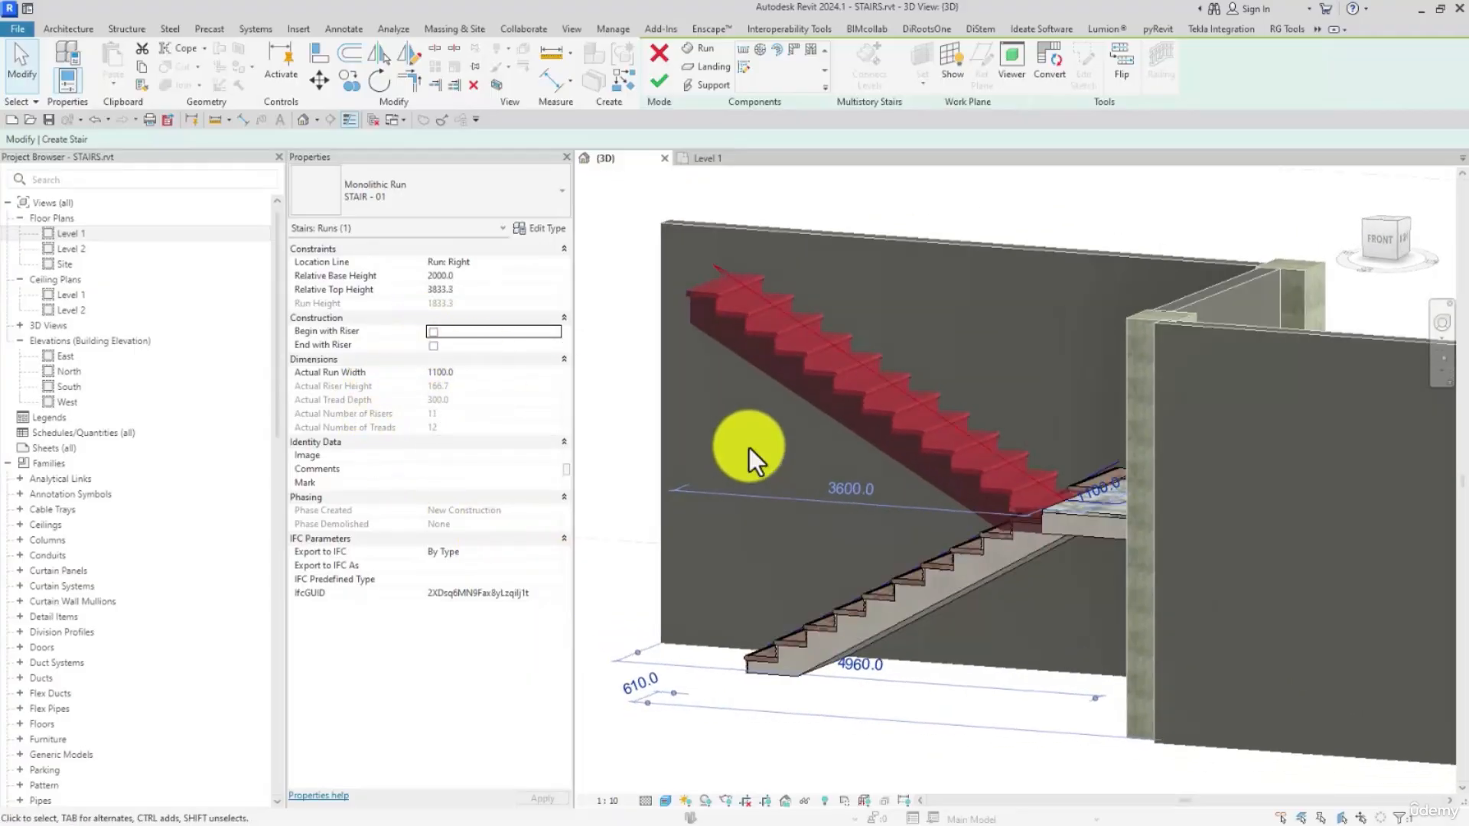
left_click(433, 332)
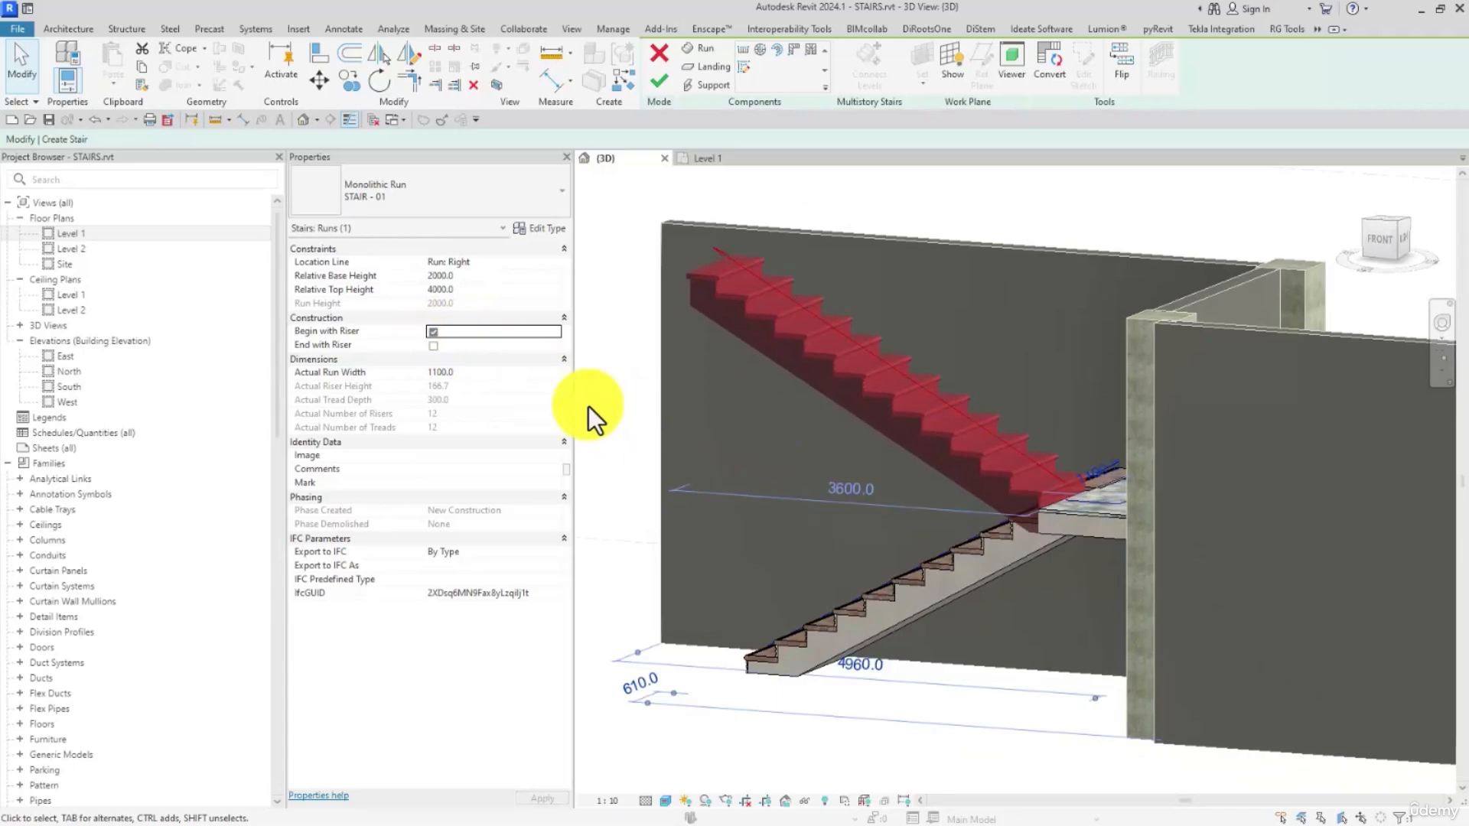
Compare the top end of the upper run with End with Riser on and off, leaving the option off
left_click(433, 345)
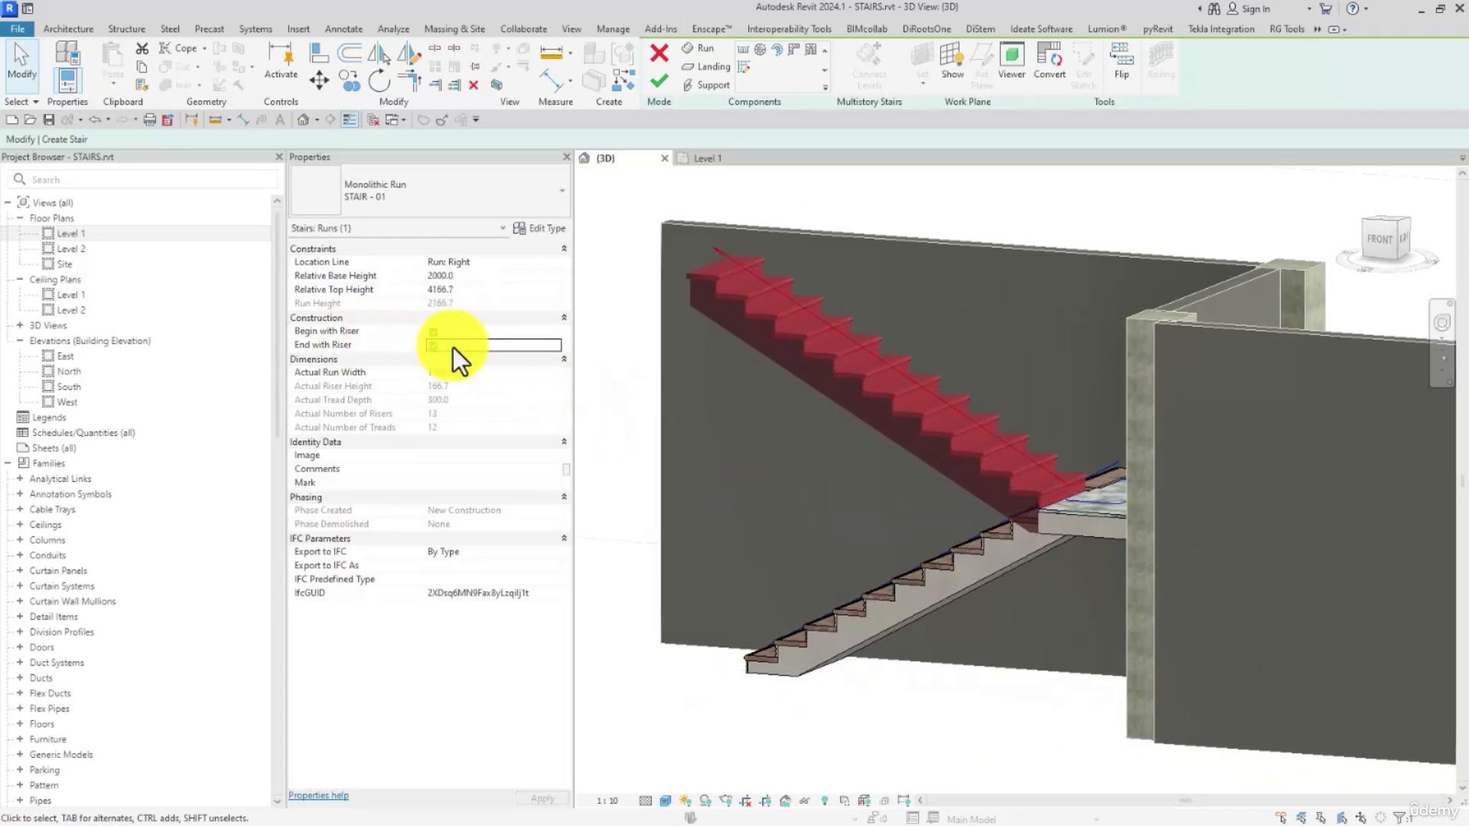
left_click(433, 345)
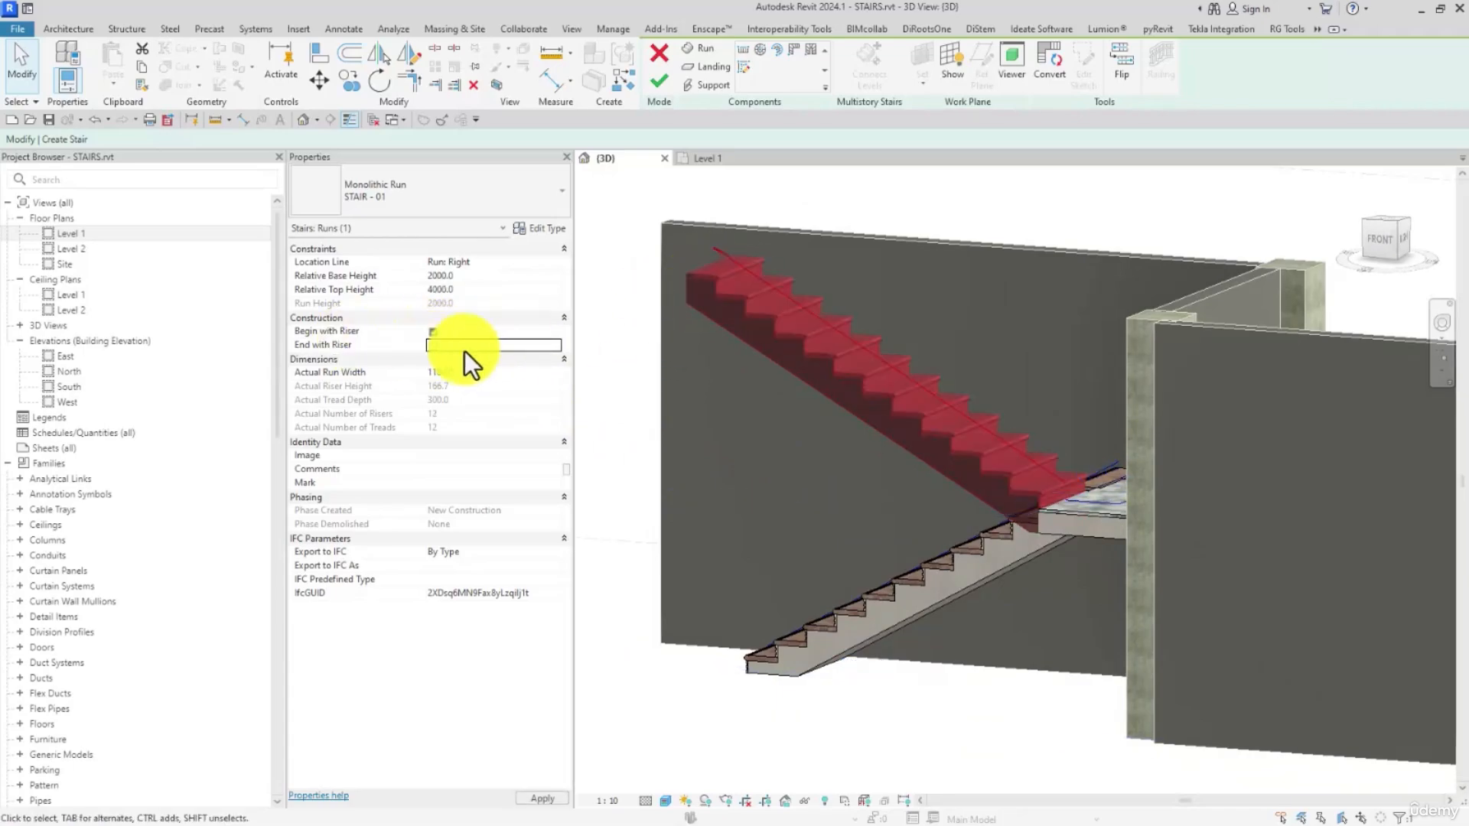
scroll(673, 330, "up", 2)
middle_click_drag(719, 330, 819, 379)
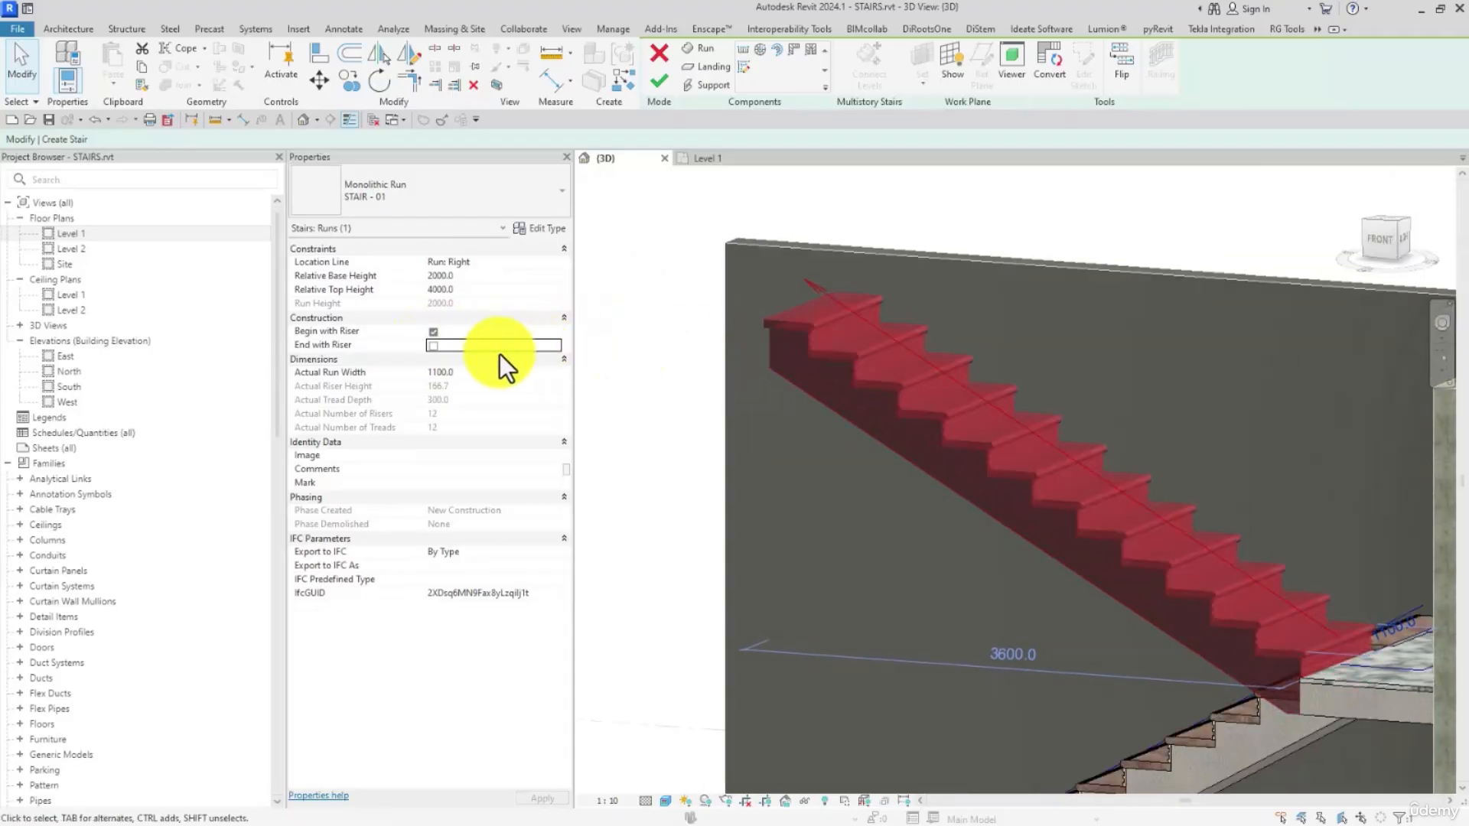
left_click(432, 346)
scroll(768, 341, "up", 2)
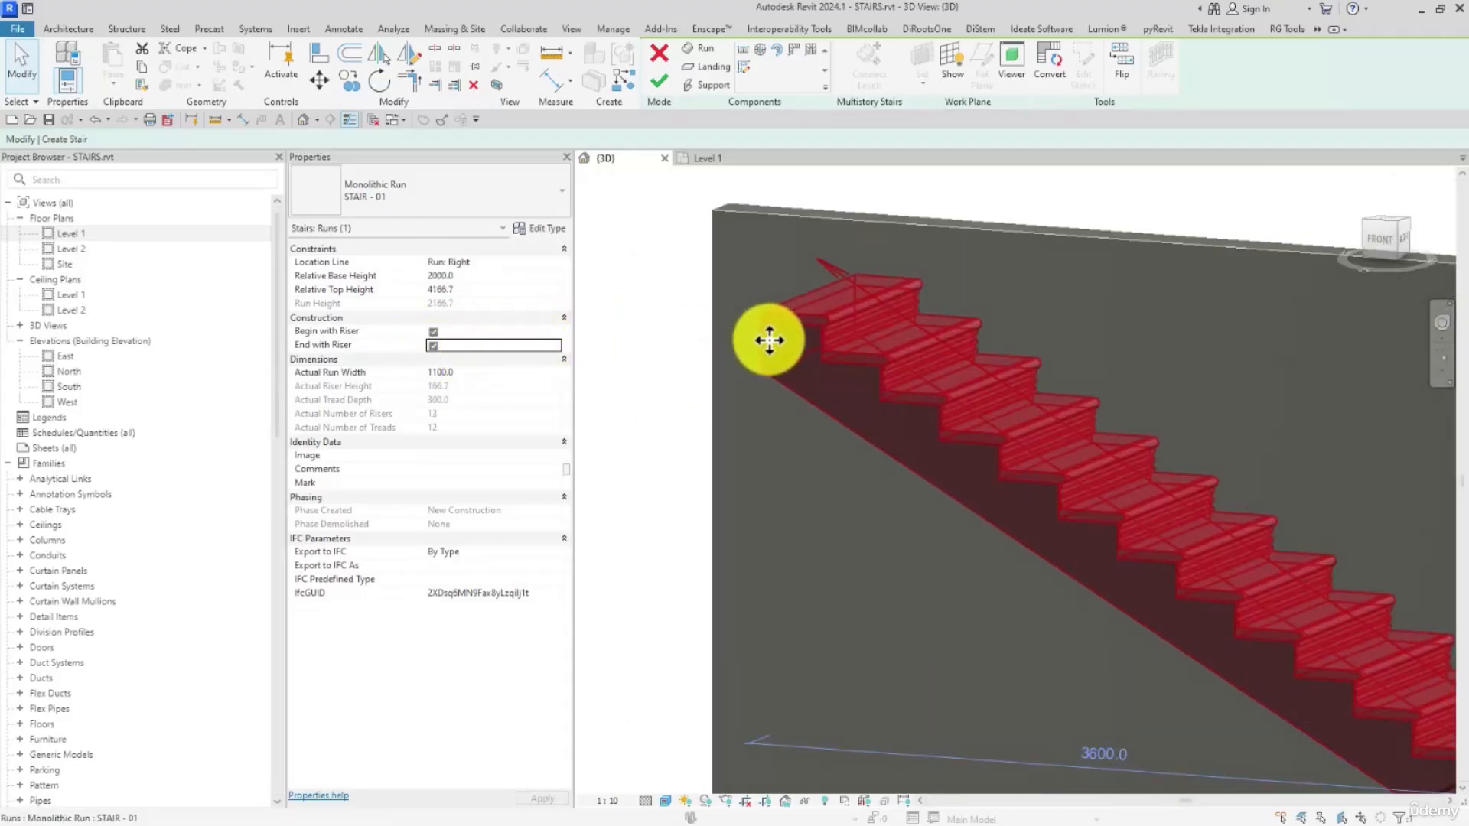
left_click(664, 339)
left_click(792, 341)
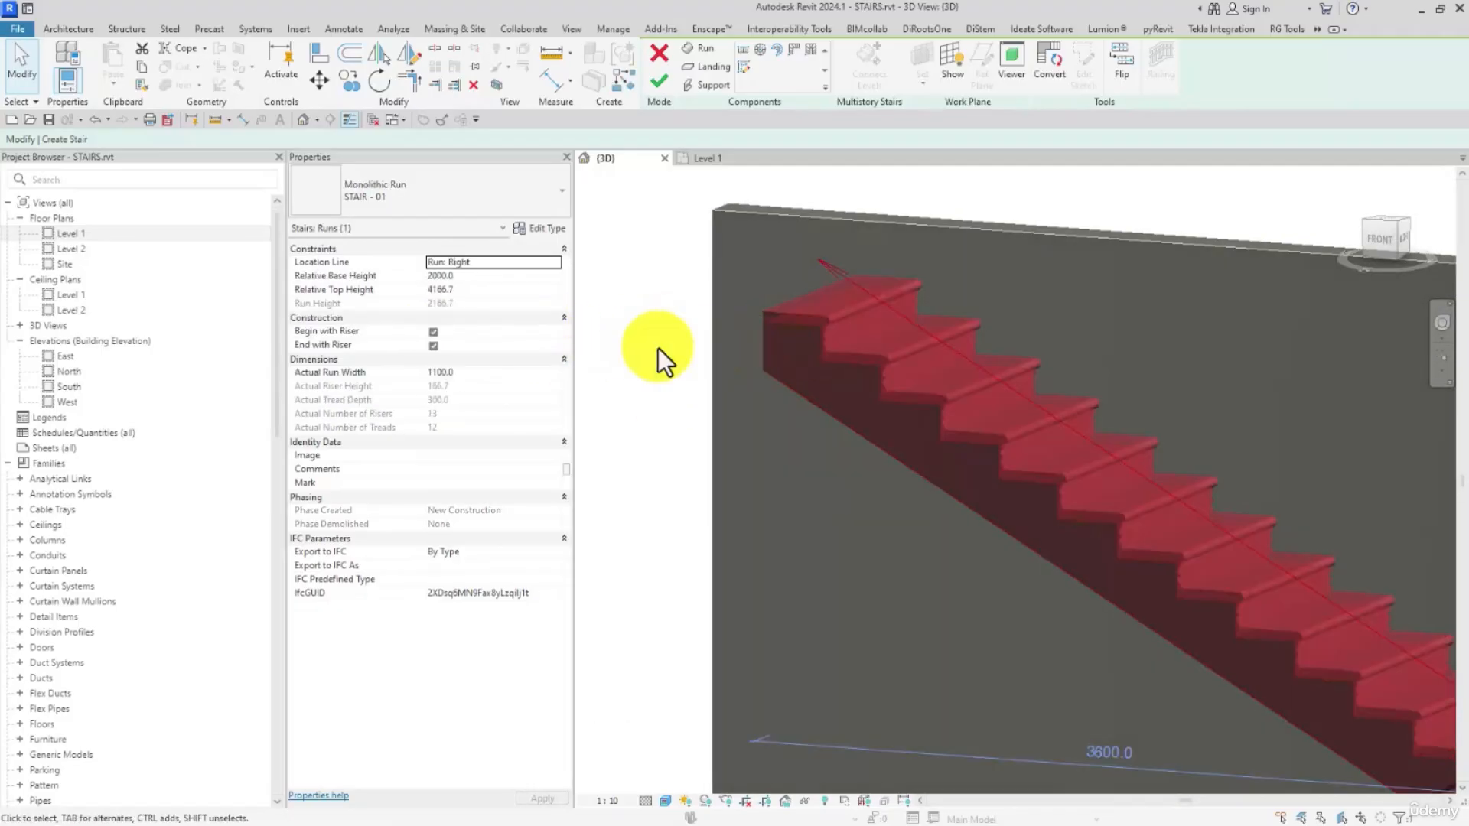
left_click(433, 346)
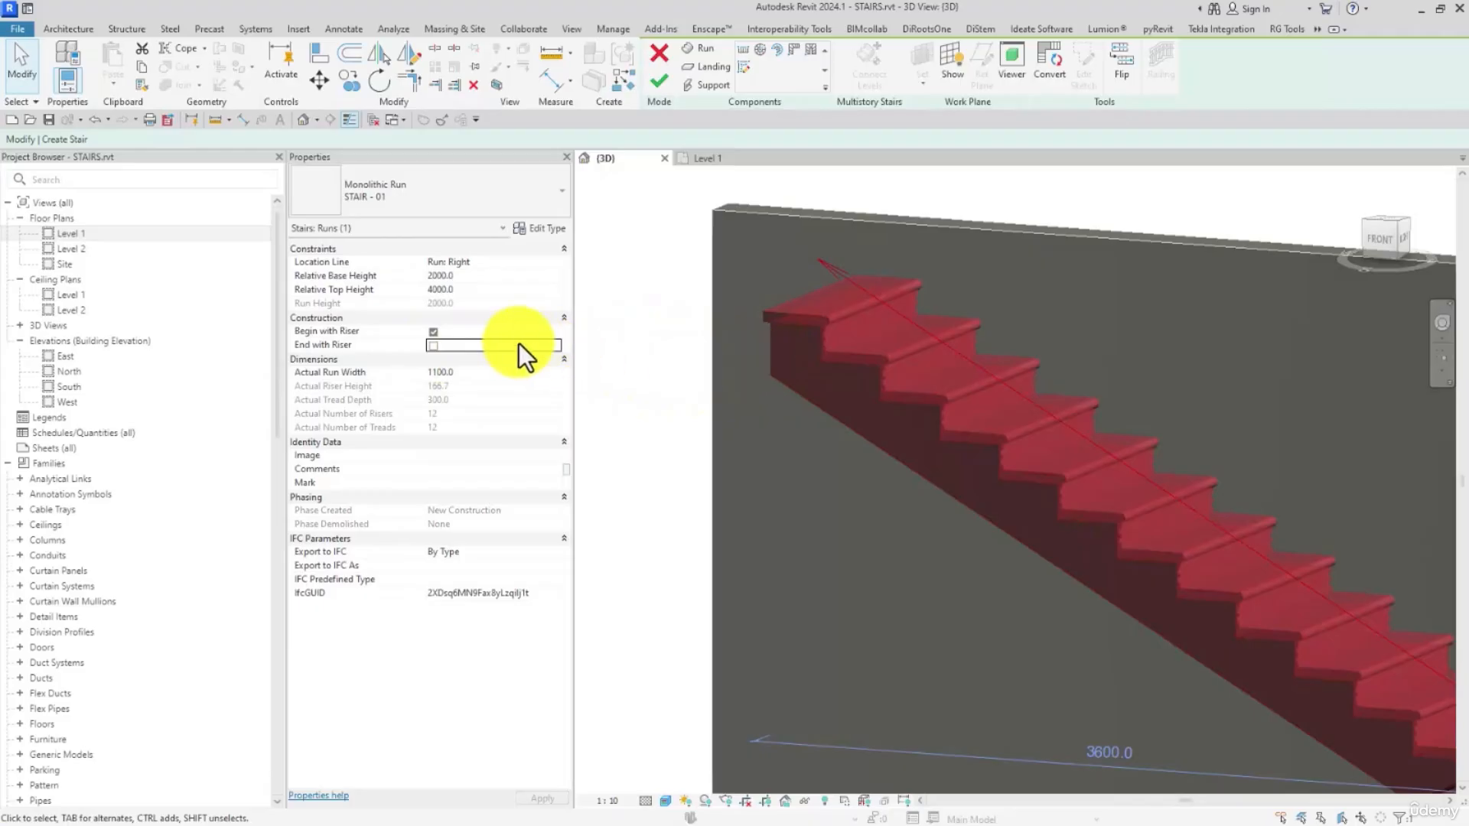
Try the upper run with End with Riser enabled and look over the whole stair
left_click(432, 346)
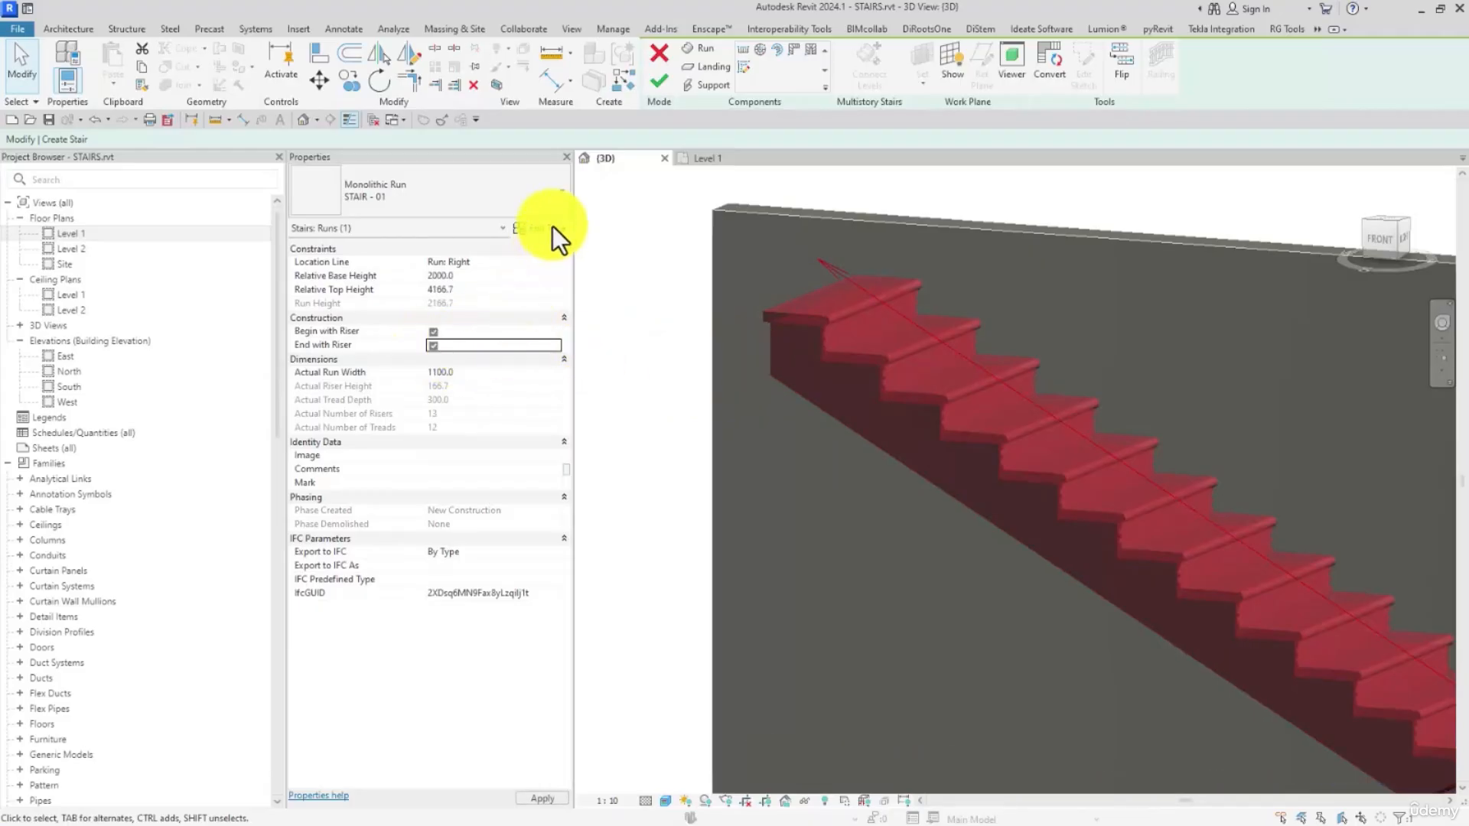
scroll(709, 346, "down", 5)
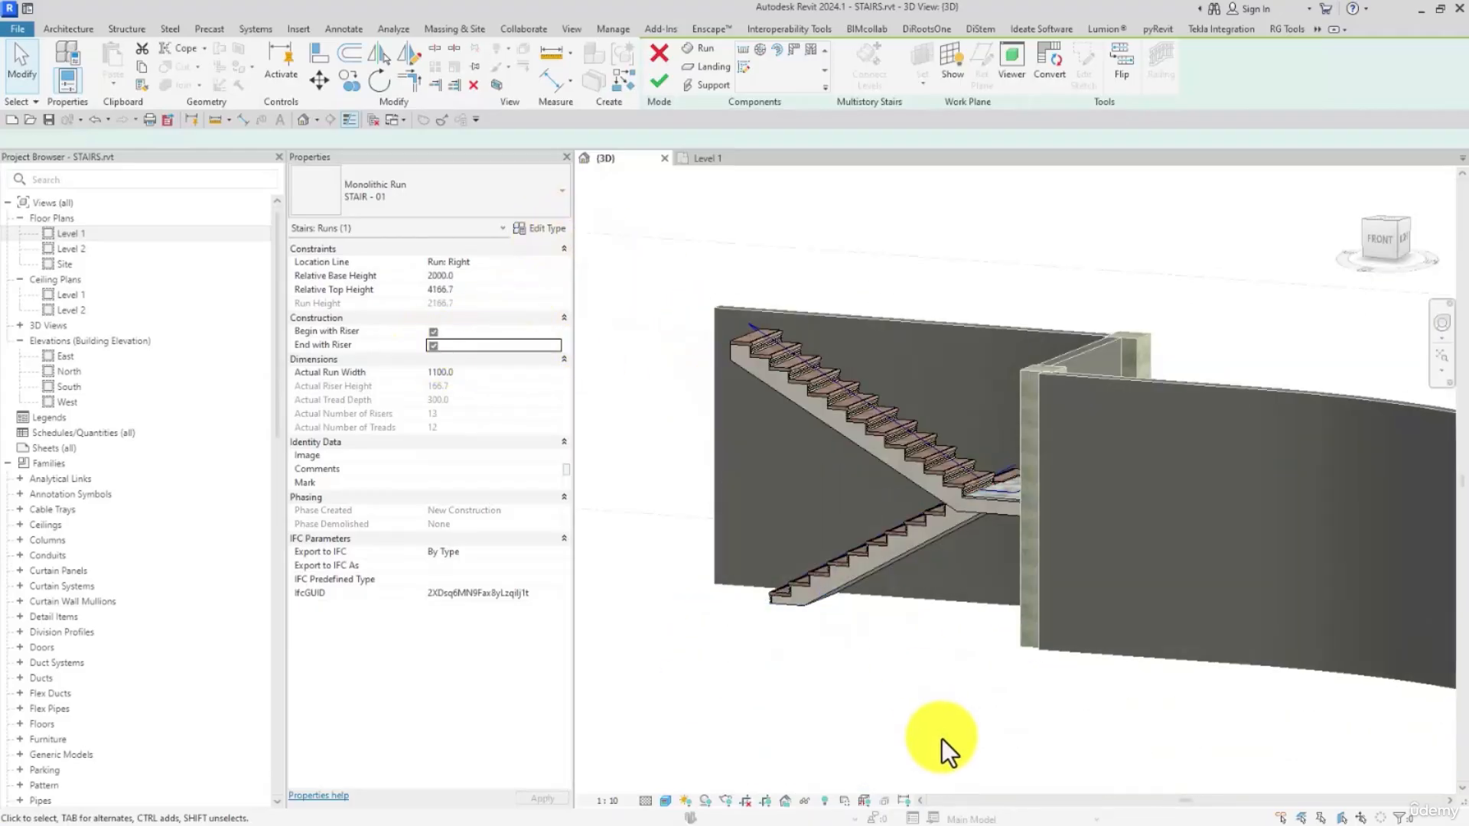
left_click(941, 735)
middle_click_drag(935, 705, 994, 672, "shift")
Open the Level 1 plan, finish the stair edit and dismiss the save reminder
left_click(71, 232)
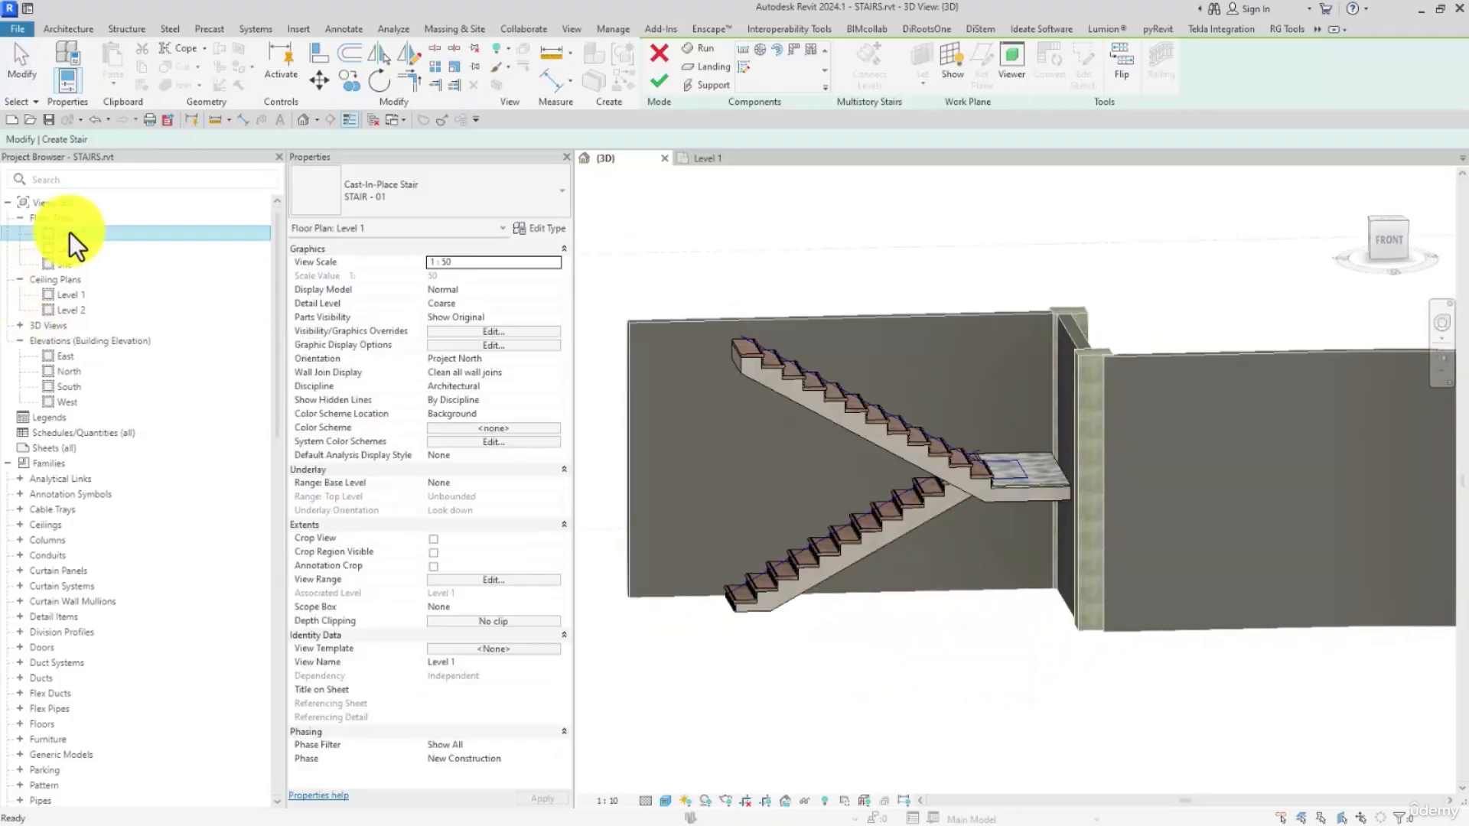
double_click(70, 232)
left_click(660, 80)
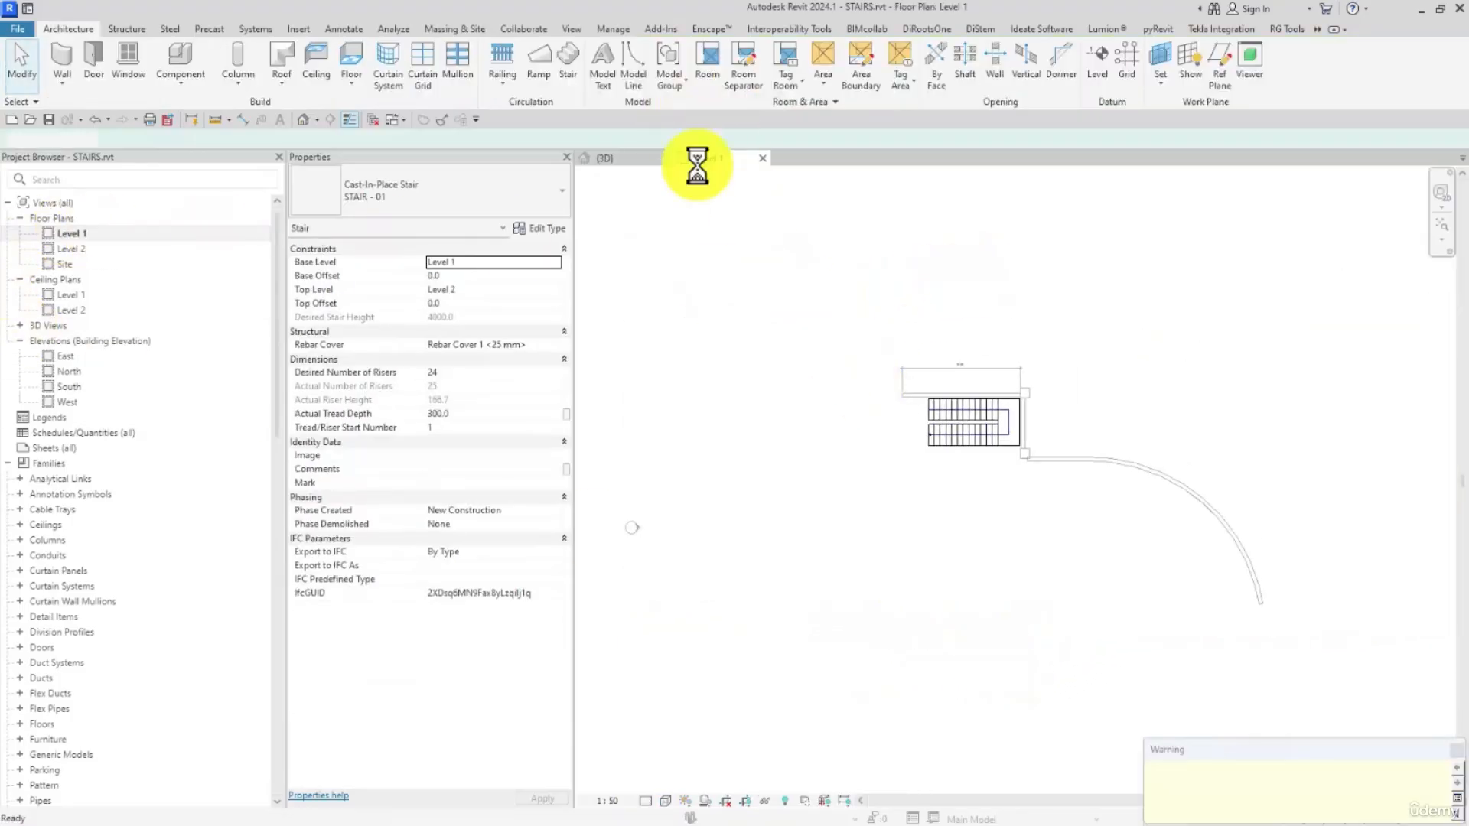
left_click(831, 476)
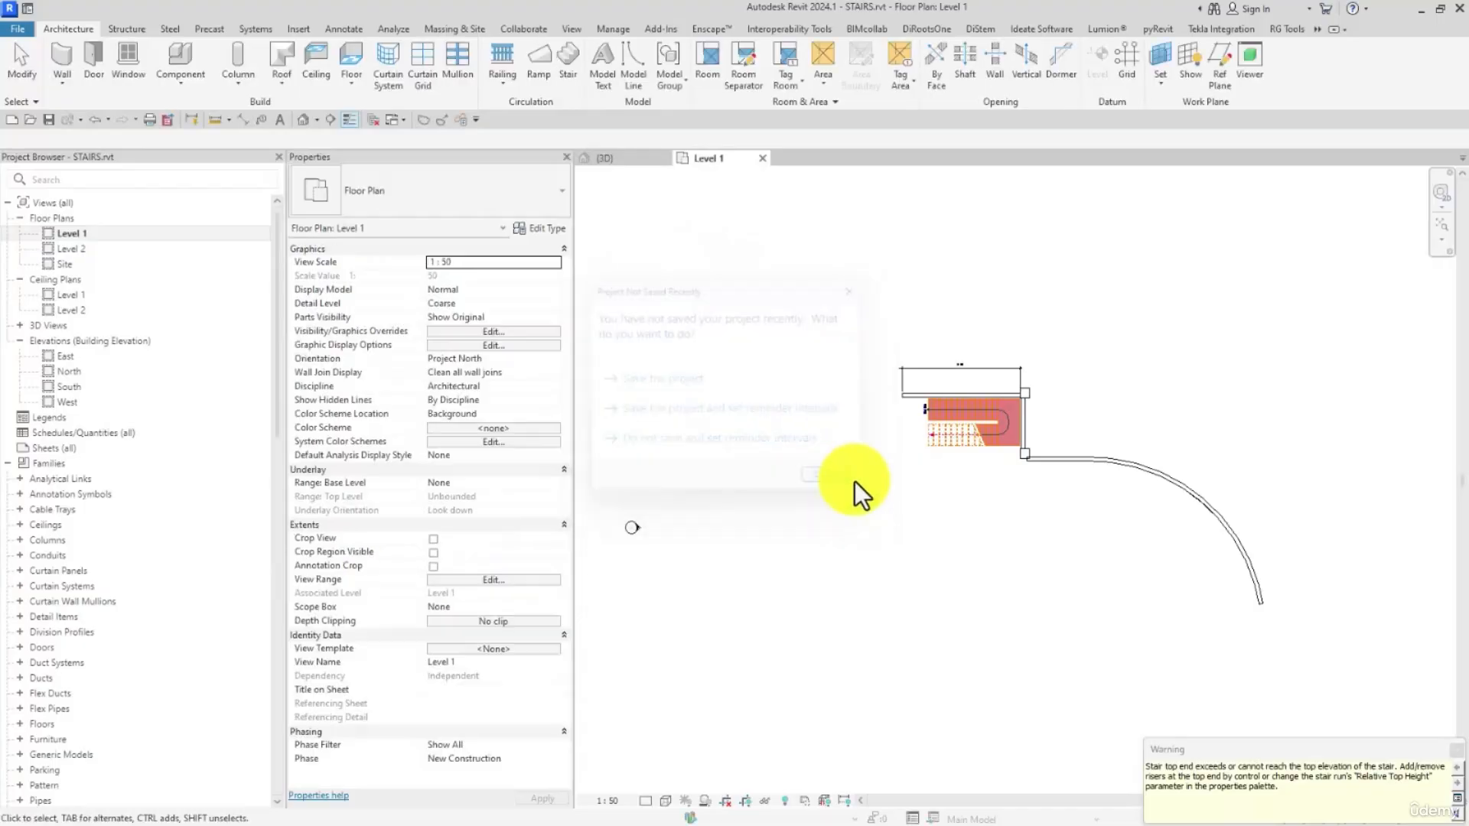
Select the stair and review the details of its warning
left_click(981, 441)
left_click(780, 73)
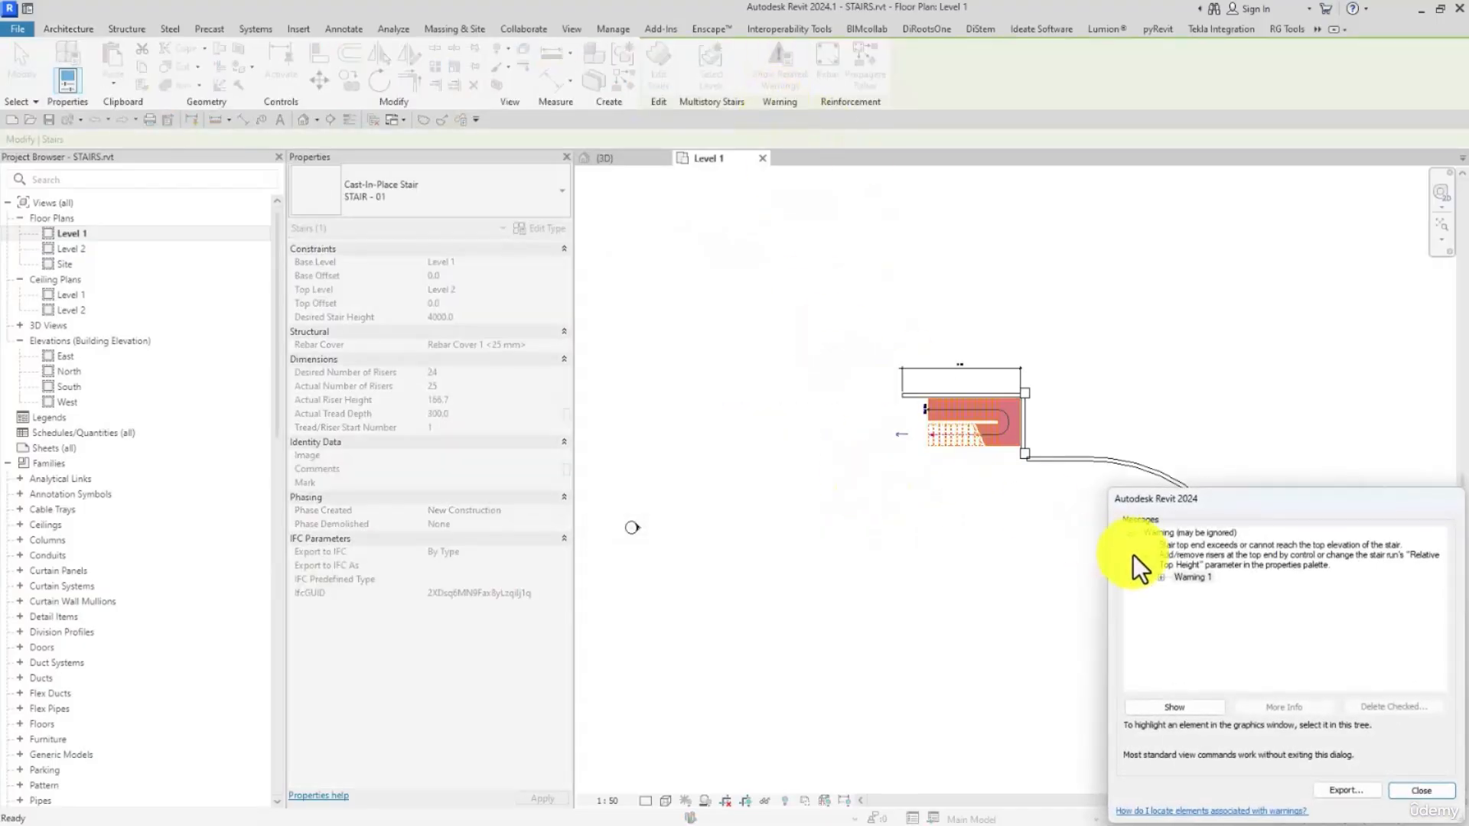
left_click(1161, 577)
left_click(1420, 790)
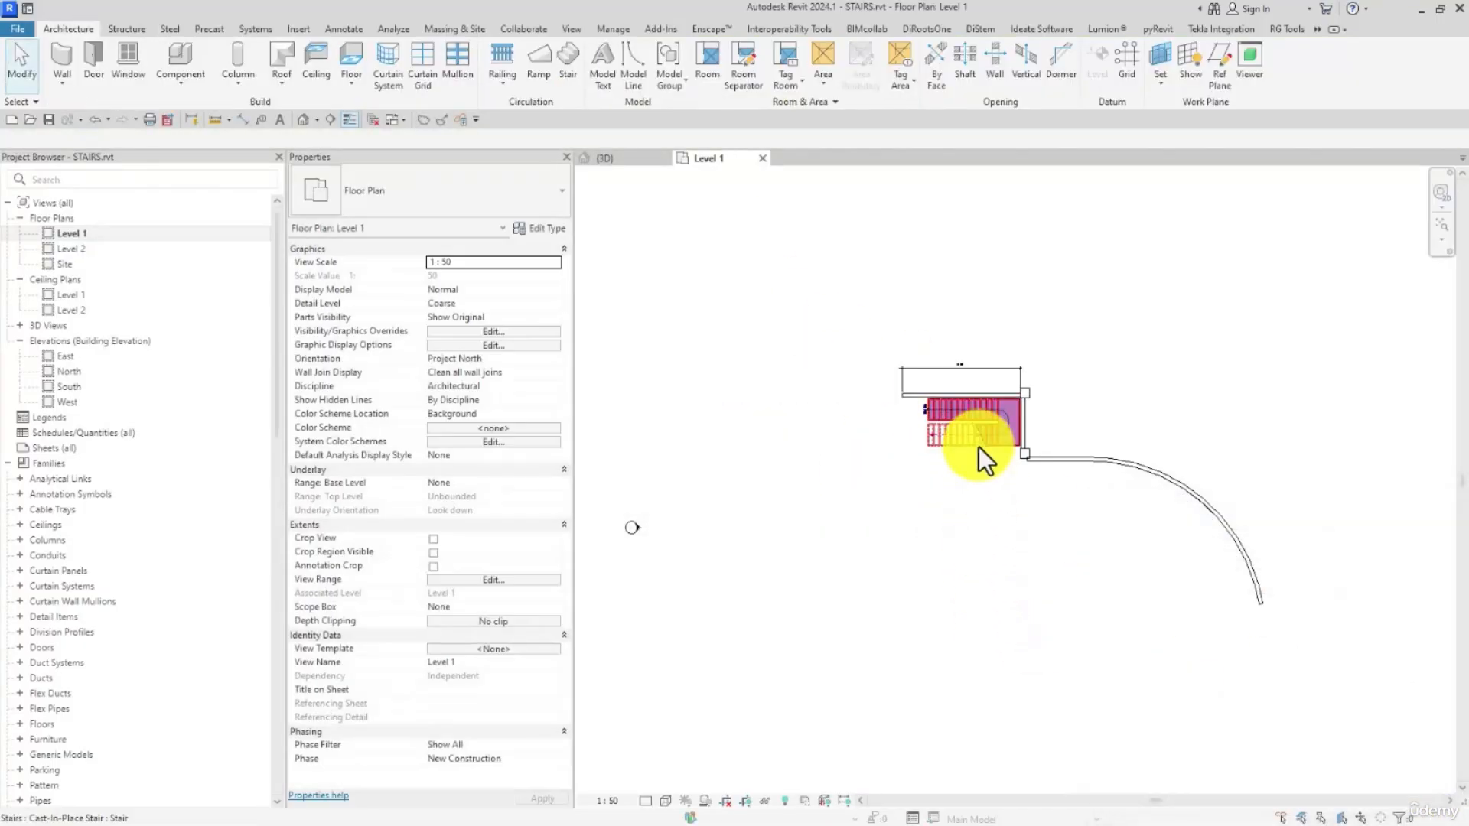
Edit the stair again, disable End with Riser on the upper run and finish the edit
left_click(979, 448)
left_click(665, 65)
left_click(979, 458)
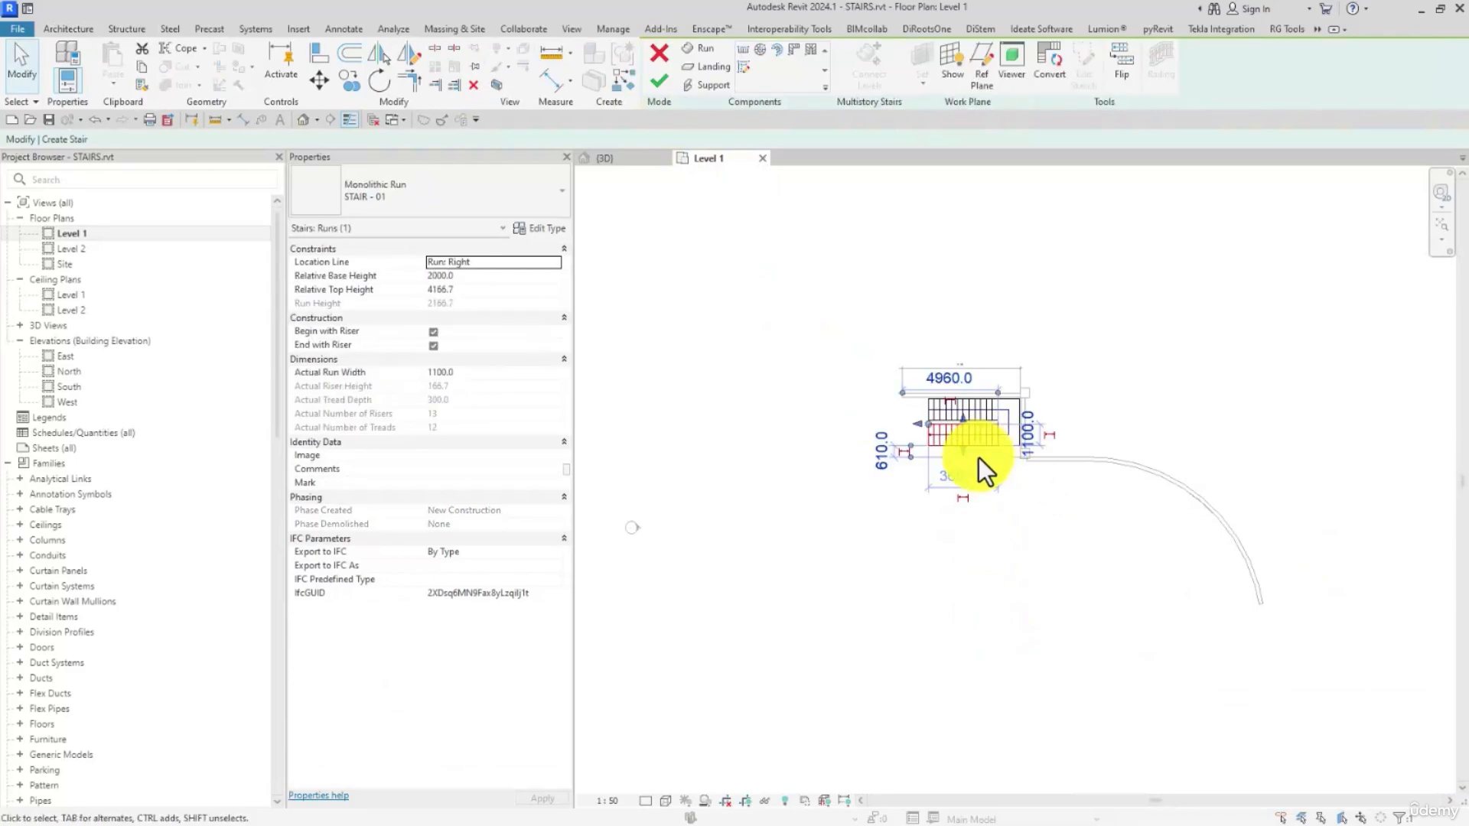
left_click(434, 346)
left_click(741, 385)
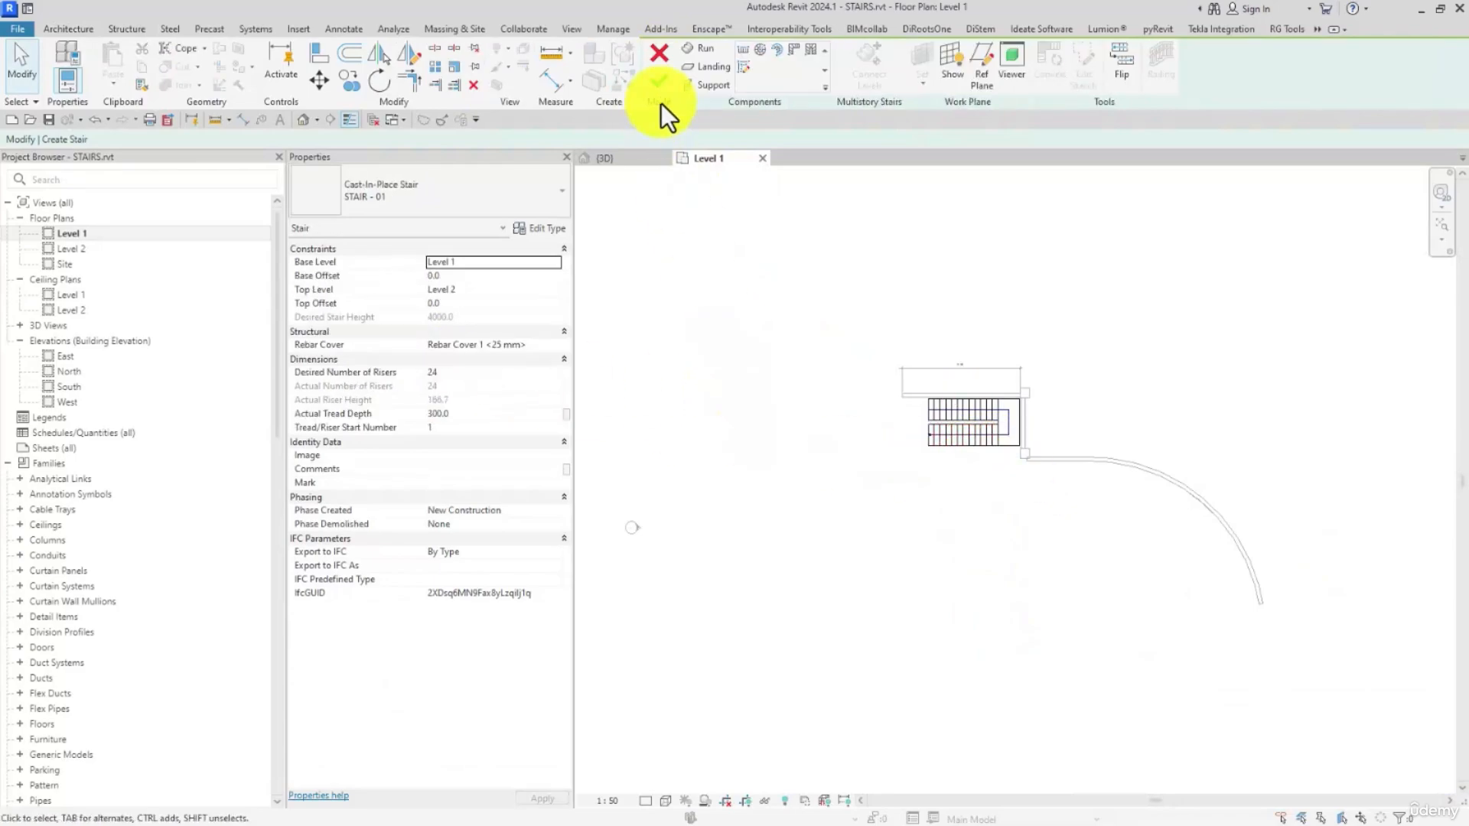
left_click(659, 80)
left_click(964, 450)
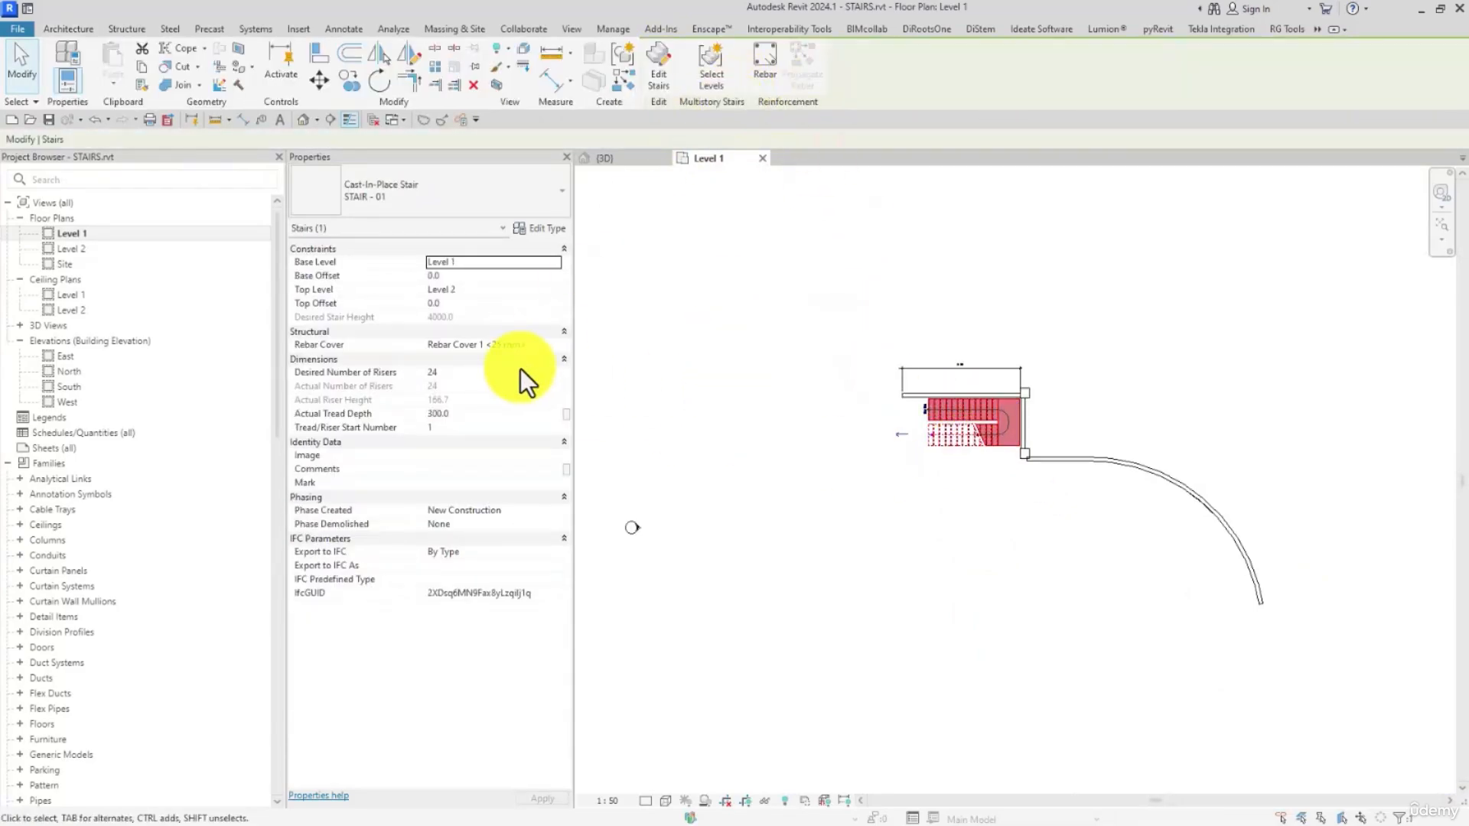
left_click(788, 466)
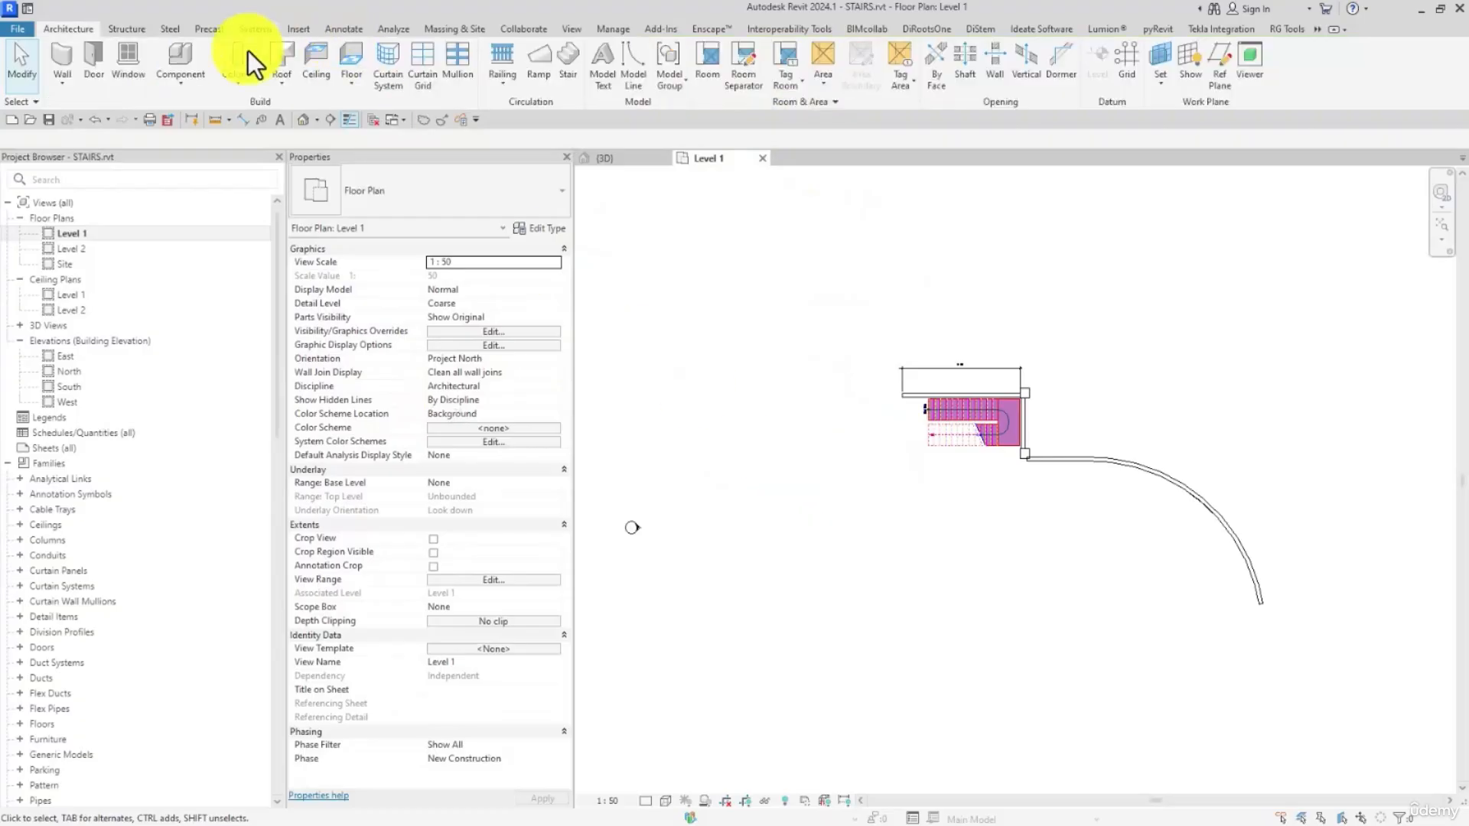
Create a rectangular Generic 300mm floor of about 36 m² on Level 1, from the upper column's outer corner around the whole stair
left_click(373, 63)
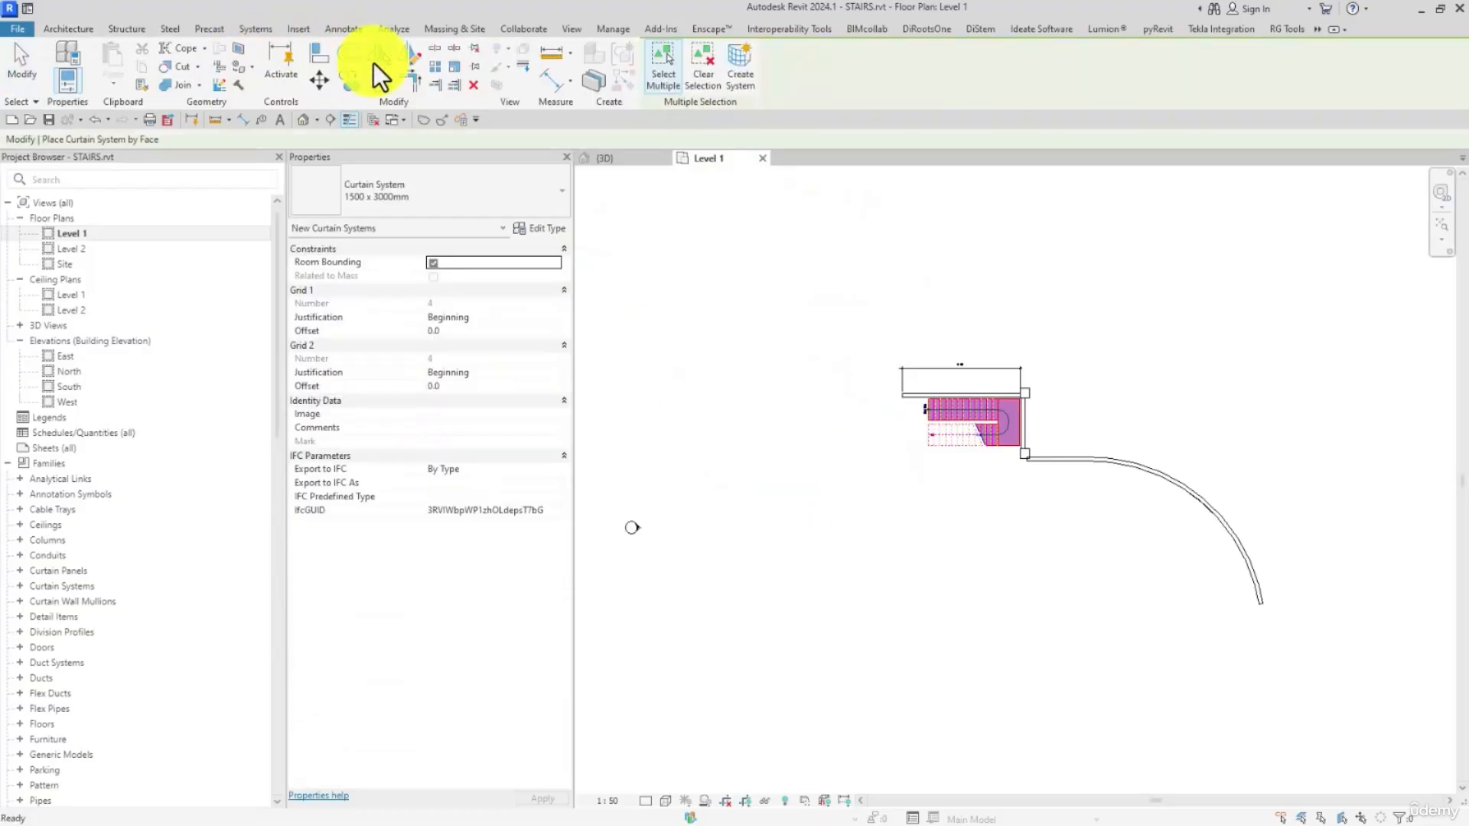
left_click(17, 62)
left_click(335, 55)
left_click(461, 200)
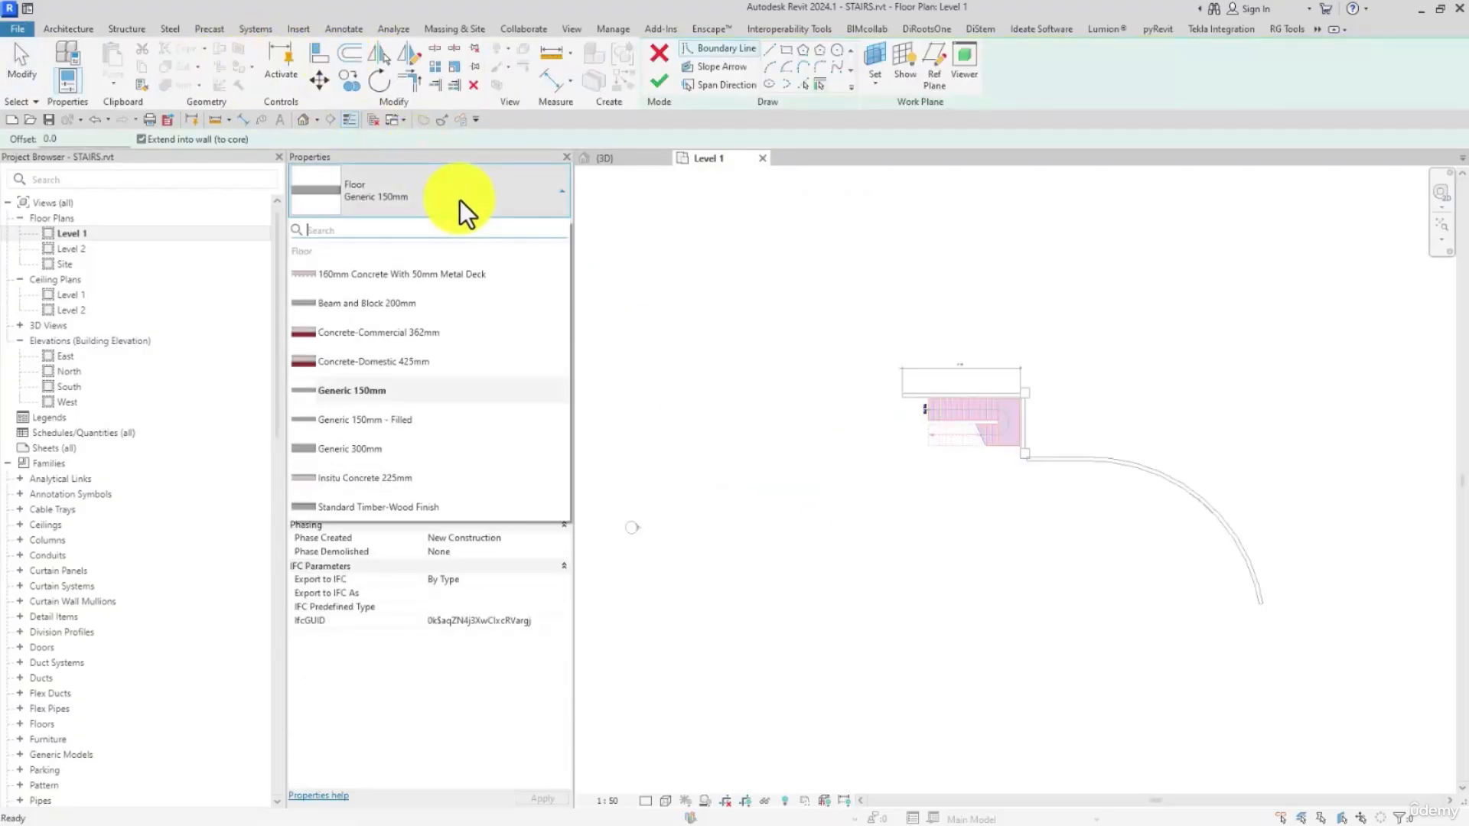
left_click(355, 450)
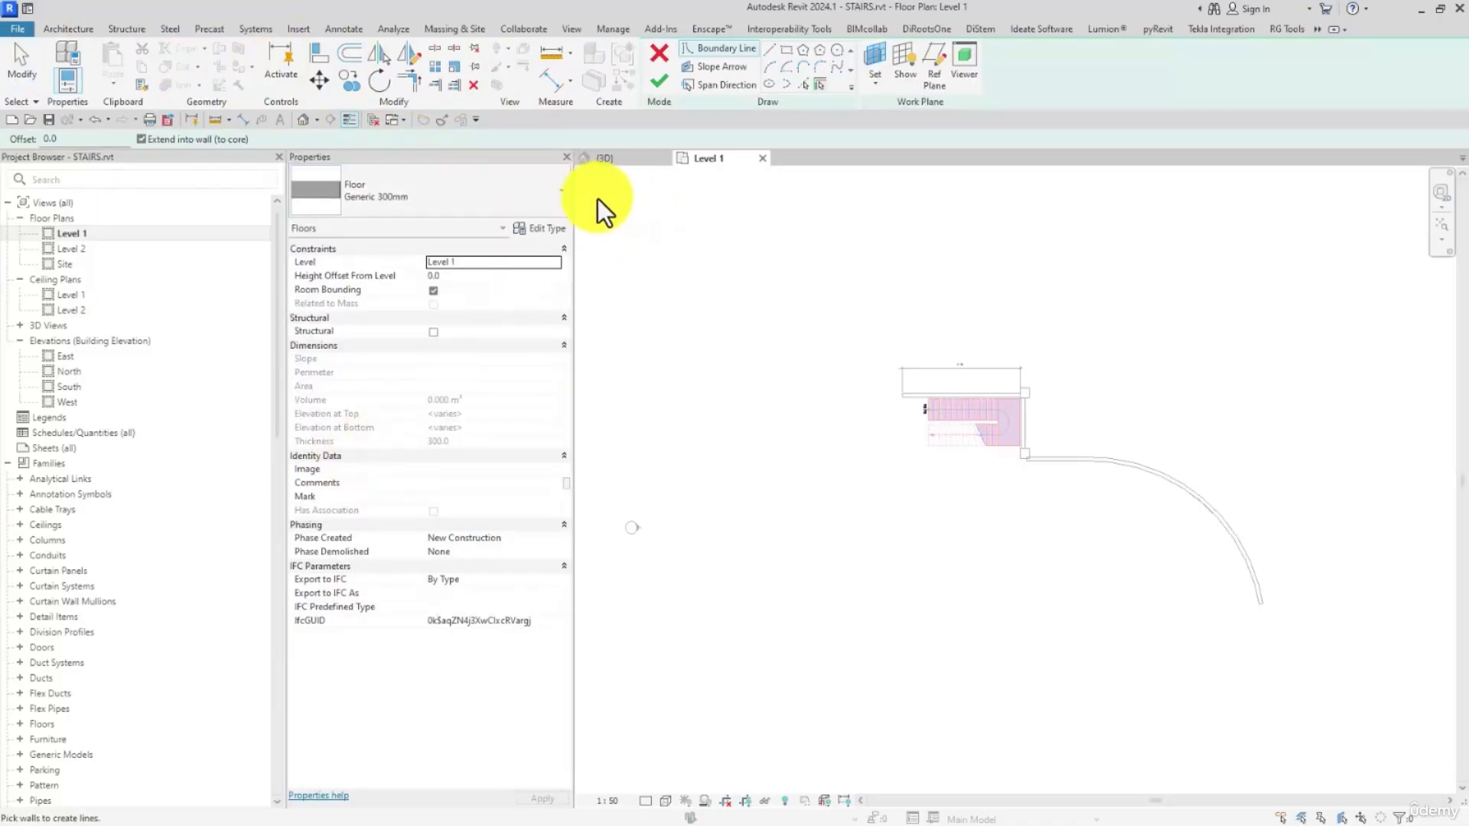
left_click(768, 50)
scroll(990, 387, "up", 6)
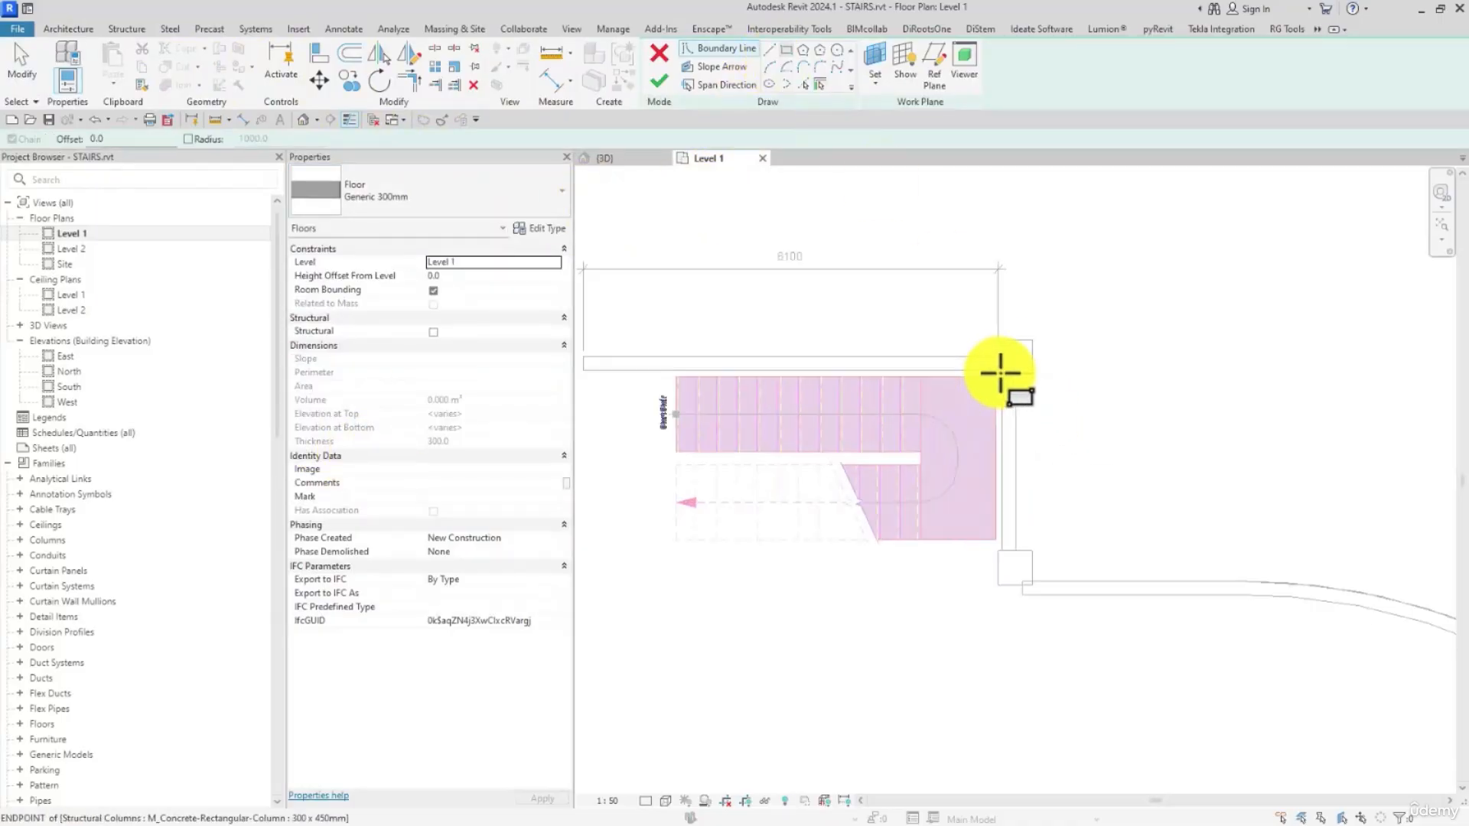
left_click(1035, 336)
scroll(1009, 421, "down", 3)
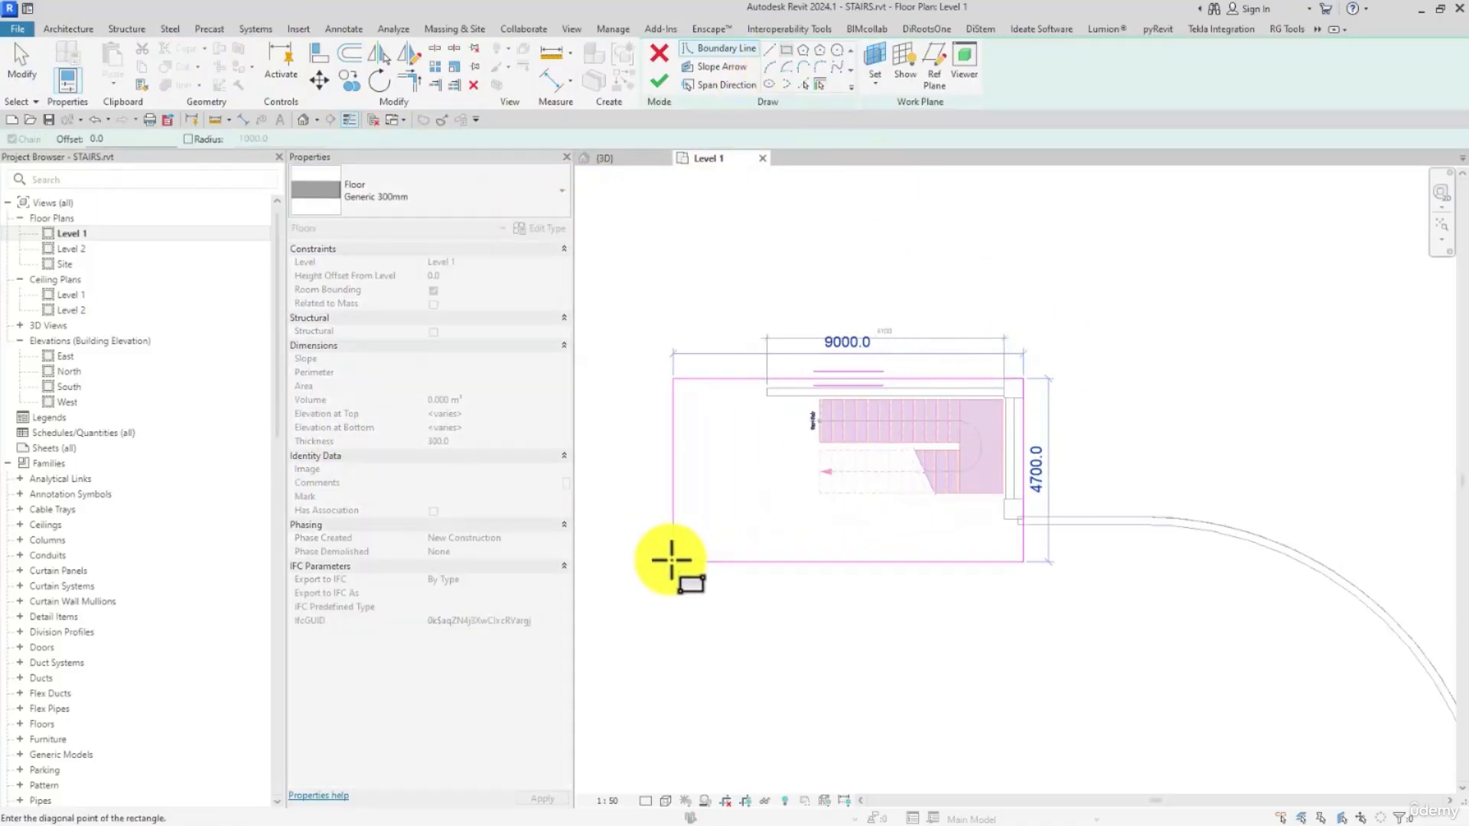
left_click(648, 522)
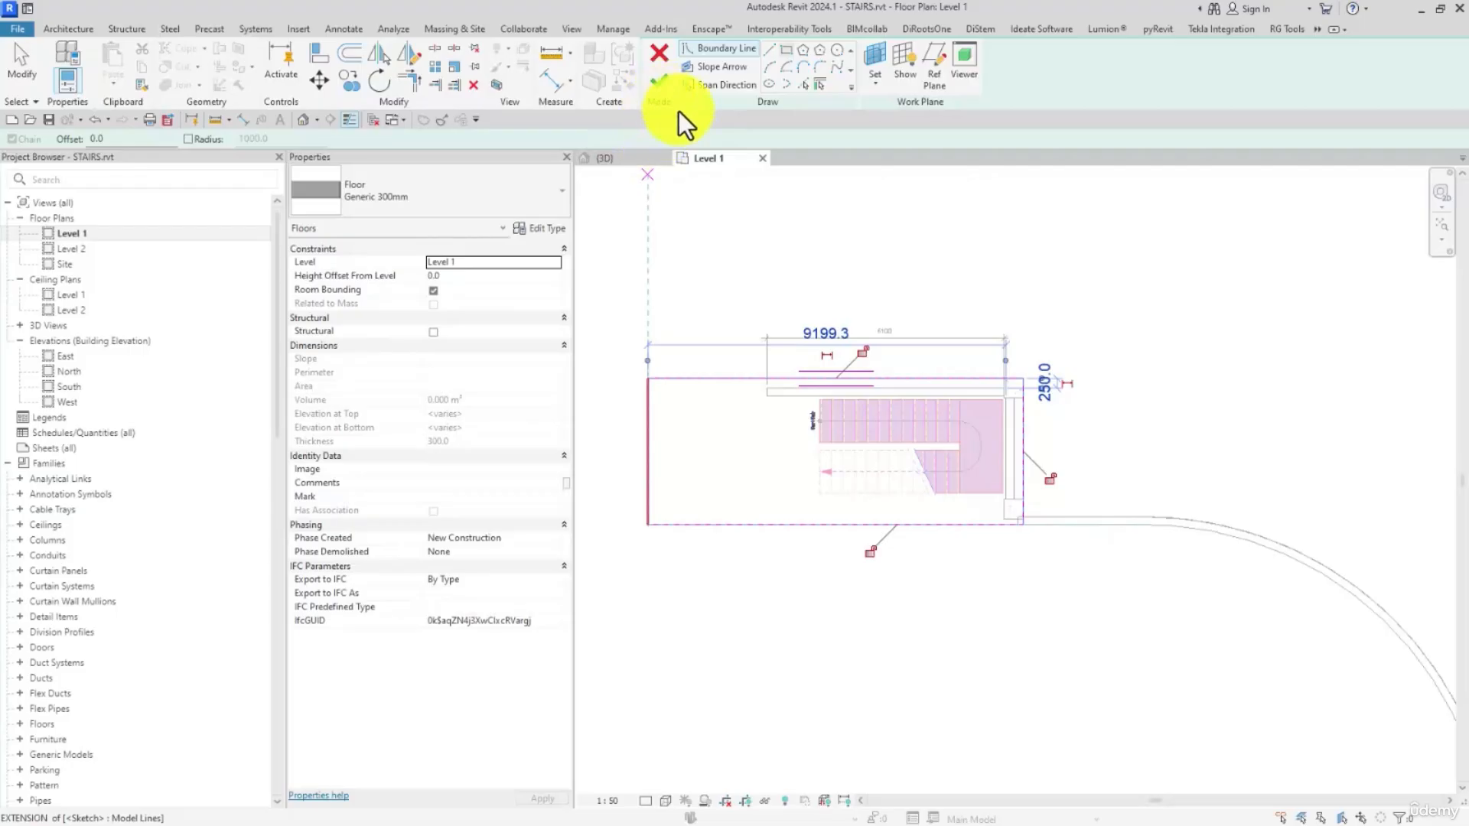
left_click(659, 83)
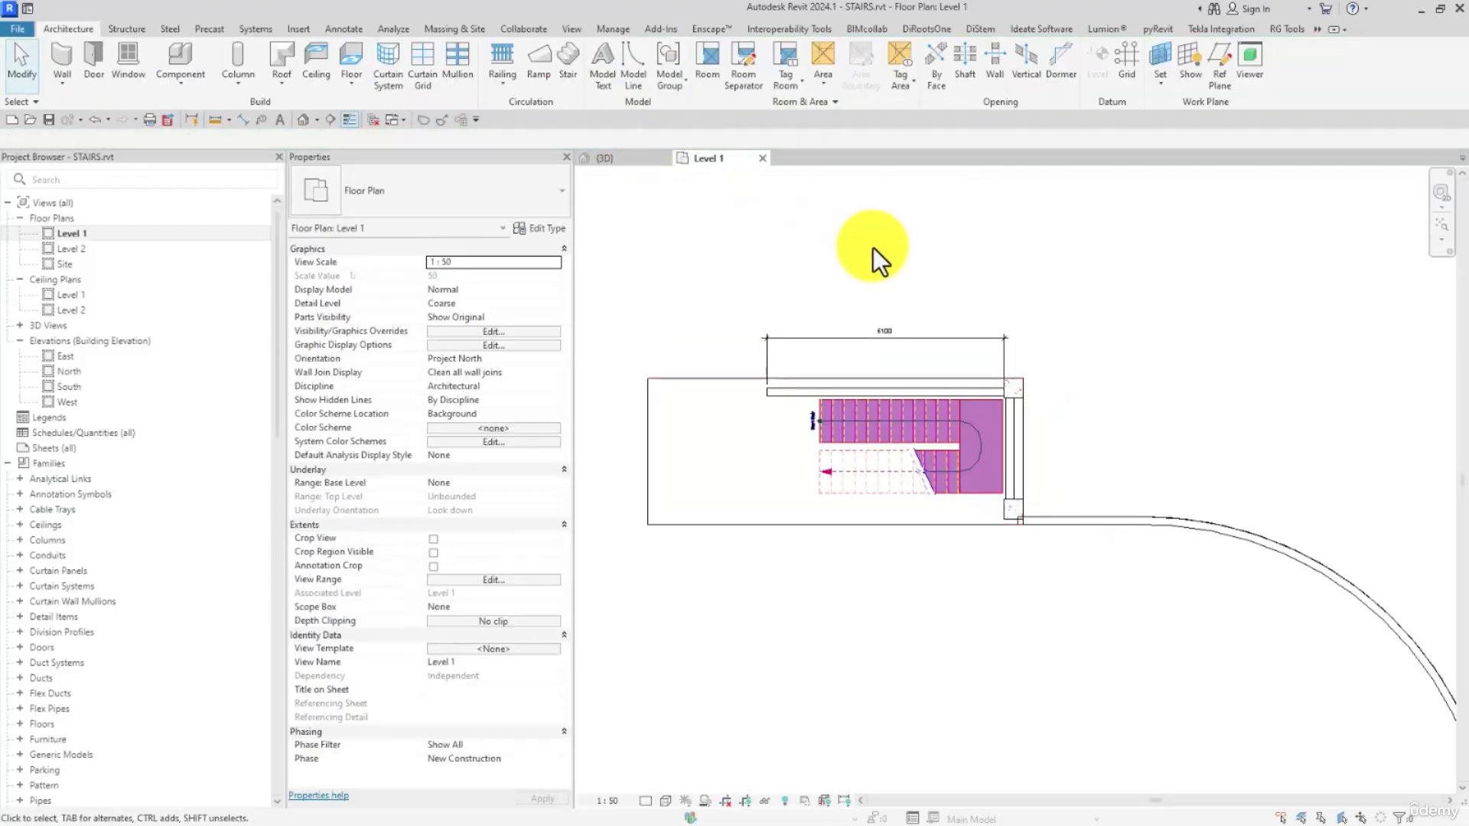
Cut a building section lengthwise through the wall-side run and reduce its far clip depth to about 2300 mm
middle_click_drag(873, 247, 929, 255)
left_click(331, 120)
scroll(1017, 410, "down", 2)
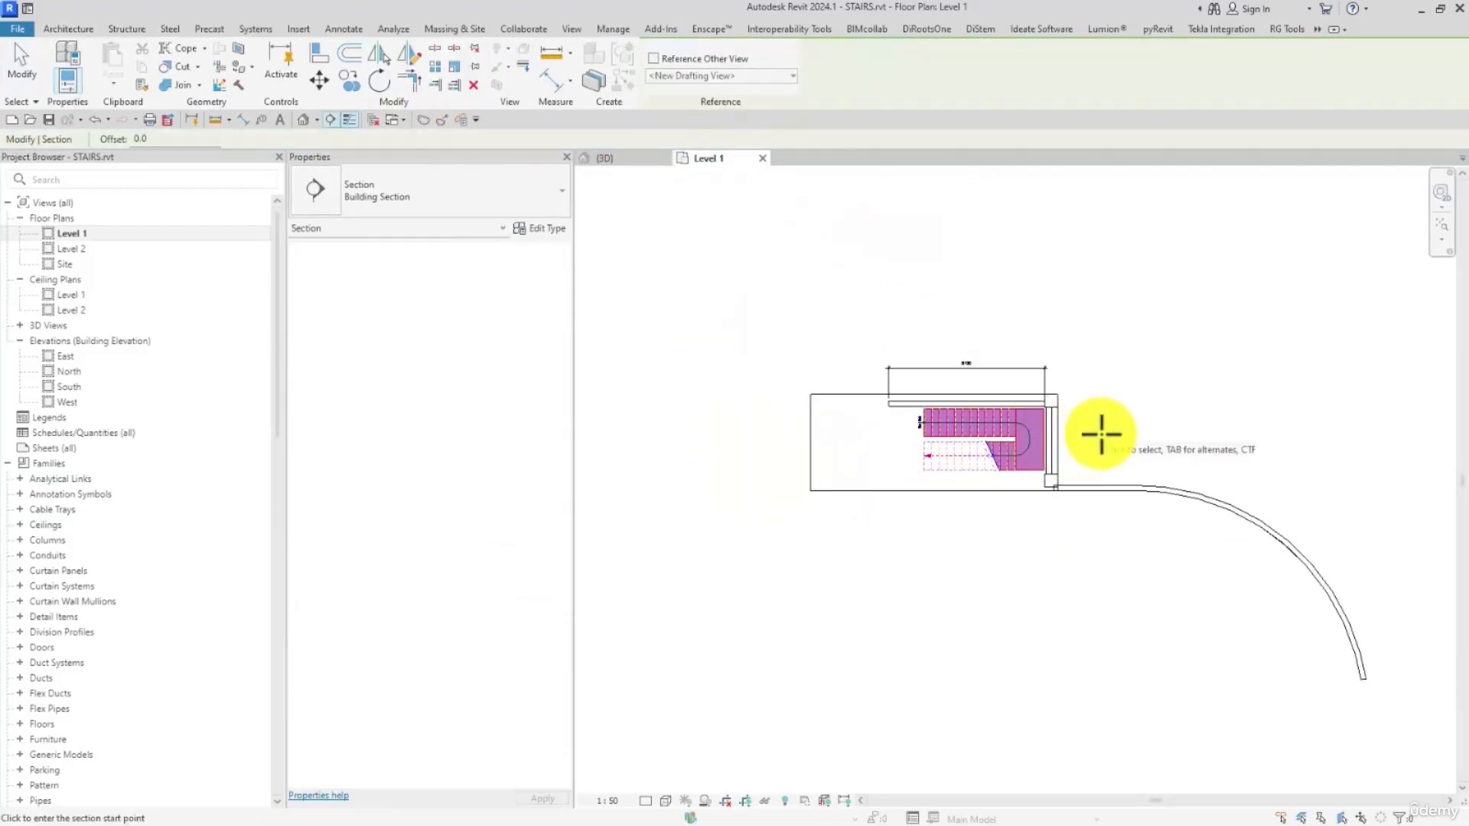
left_click(1151, 423)
left_click(650, 423)
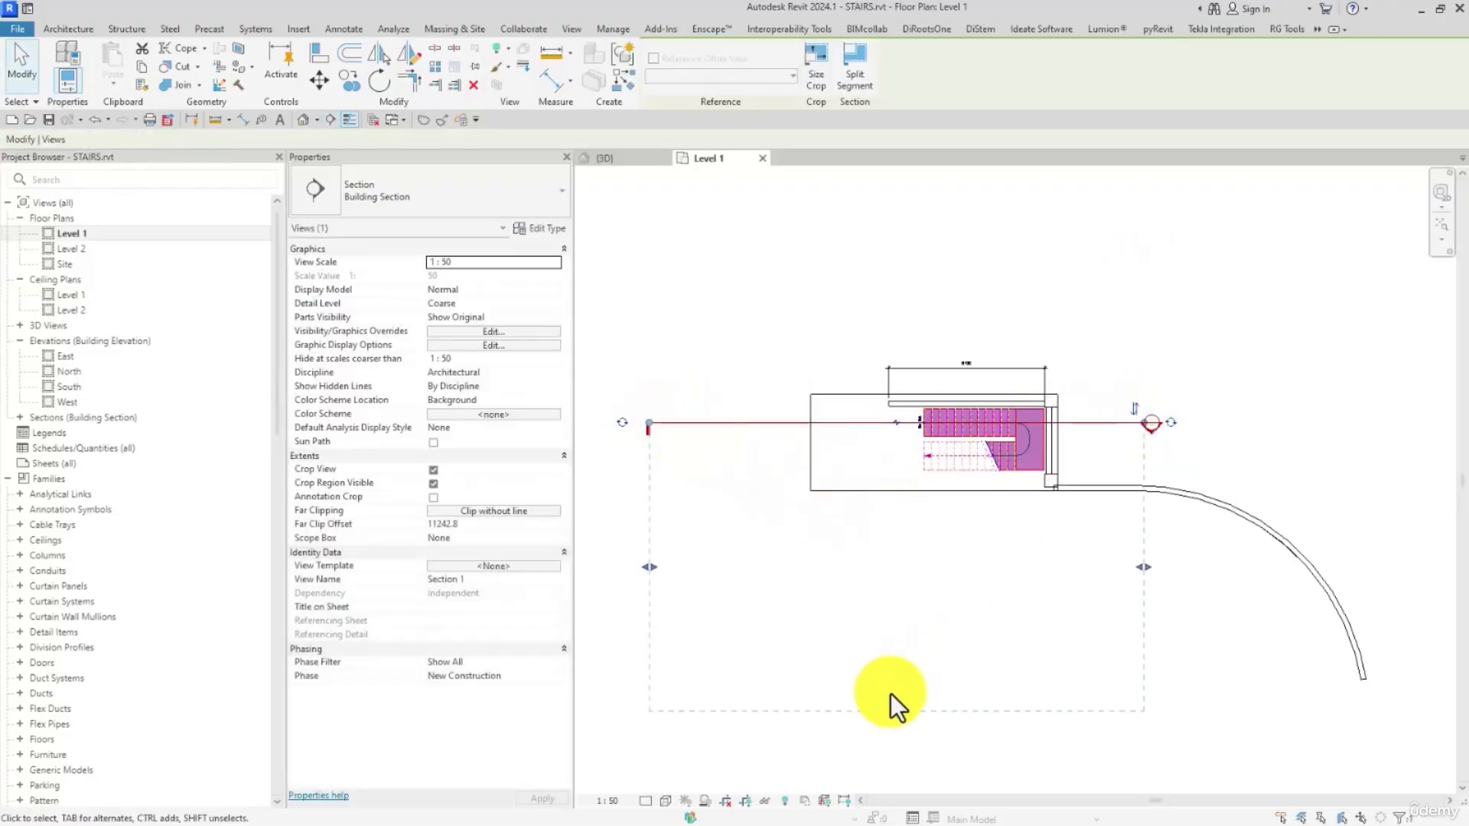
left_click_drag(897, 711, 891, 475)
left_click(875, 561)
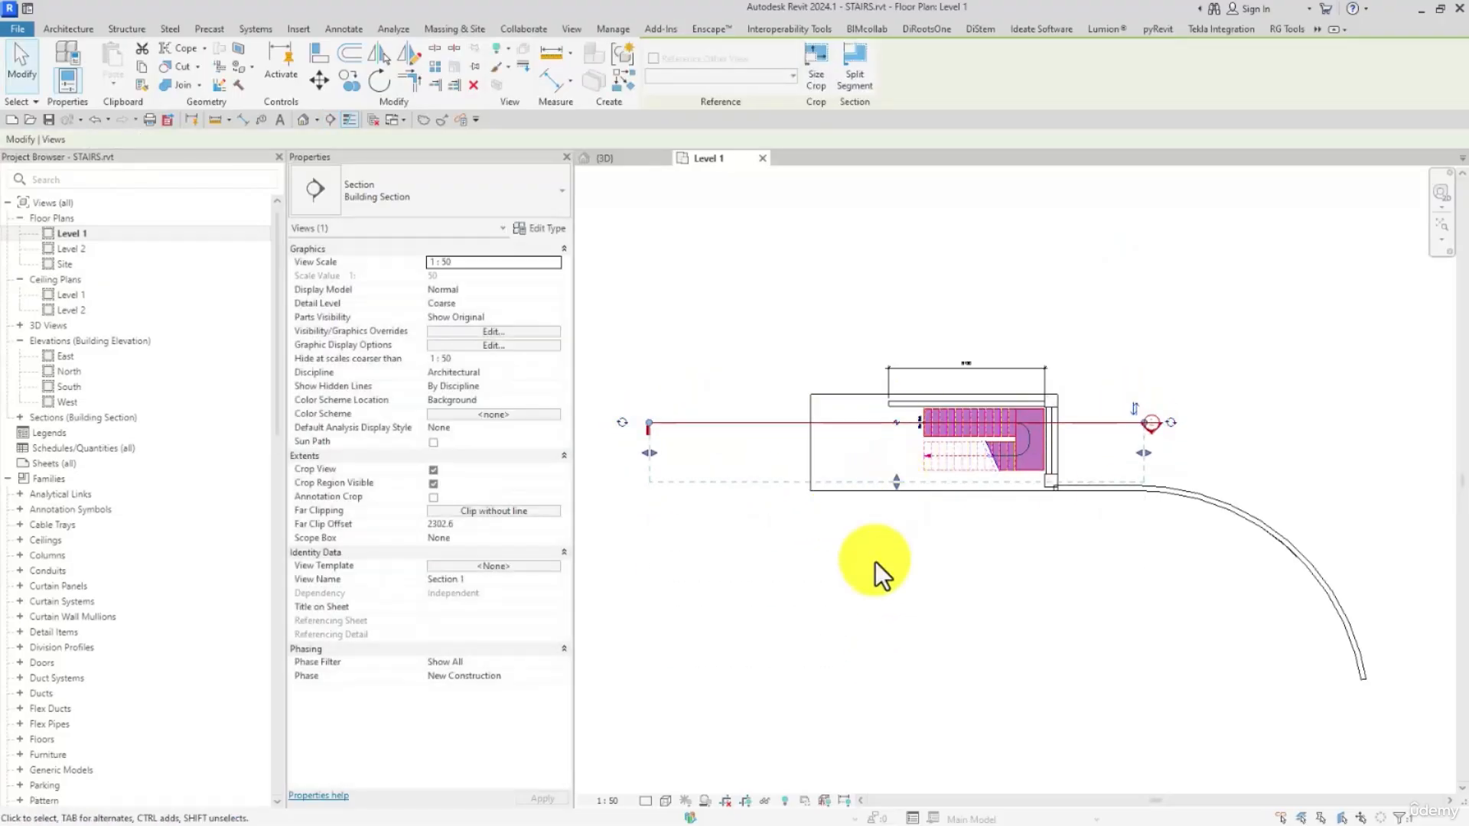
Open the new section and copy the Level 1 floor to Level 2, pasting it aligned to the picked level
double_click(1152, 429)
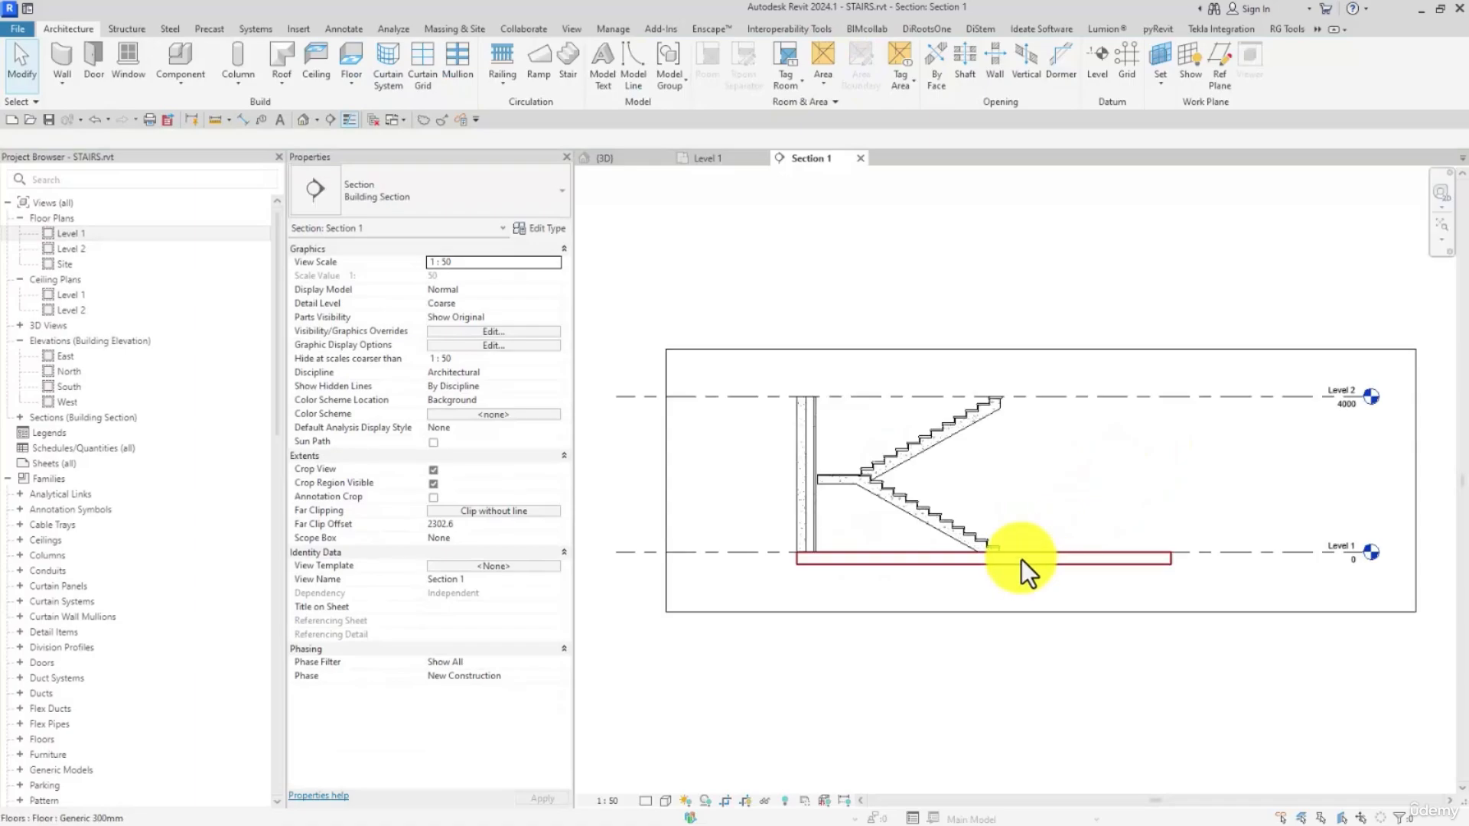
left_click(1061, 560)
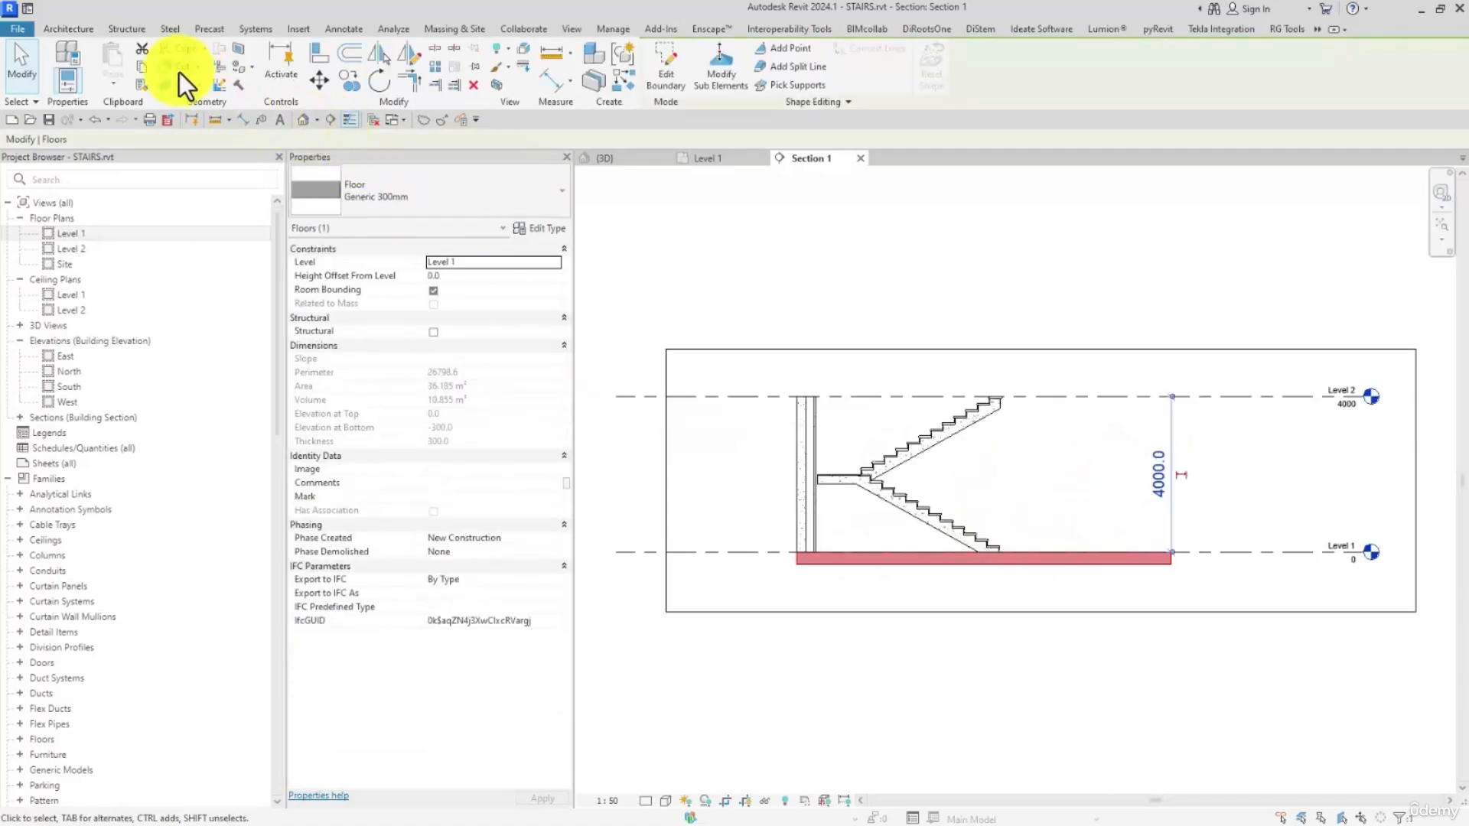
left_click(144, 67)
left_click(108, 82)
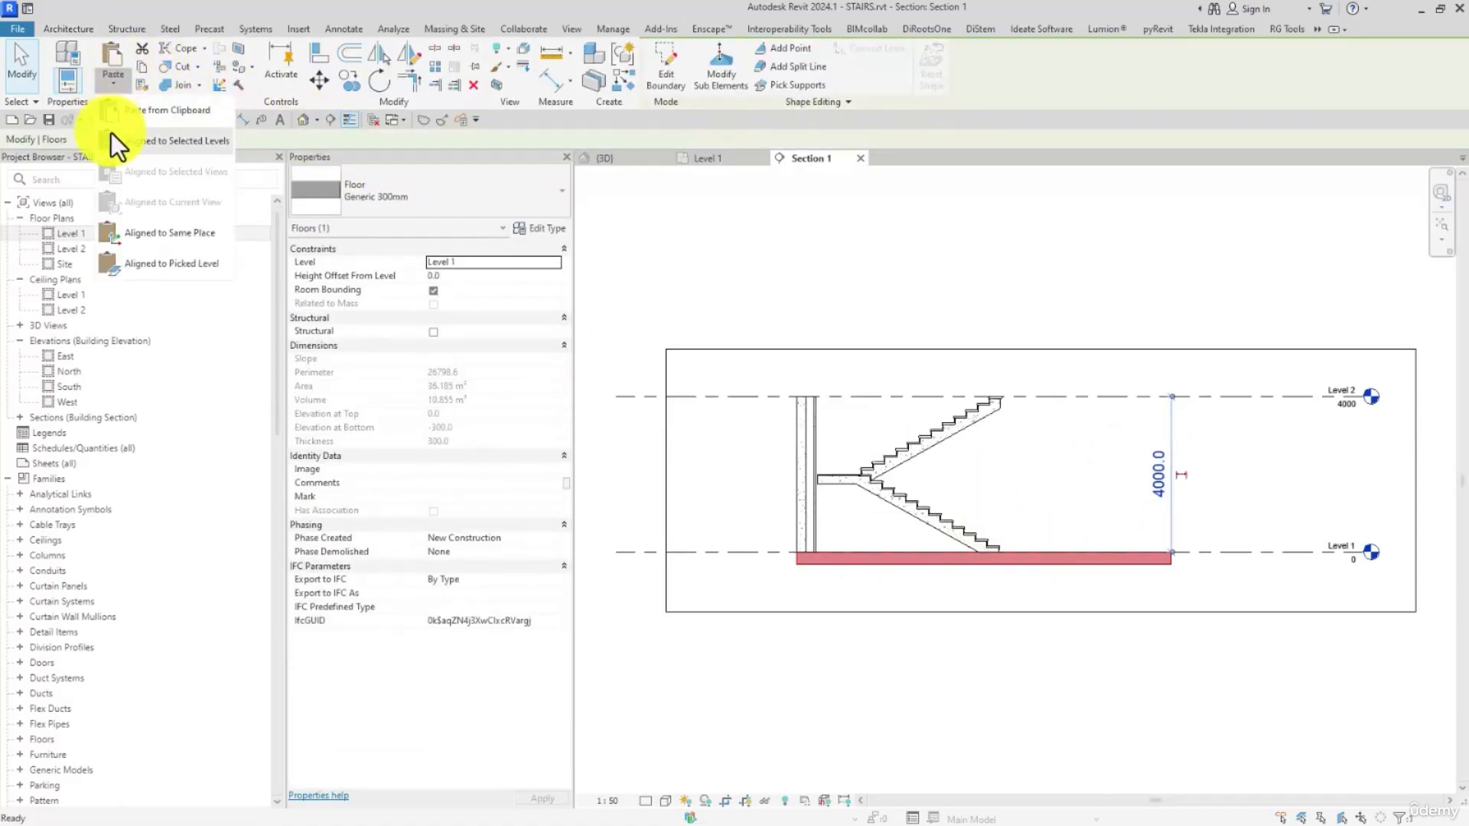
left_click(141, 265)
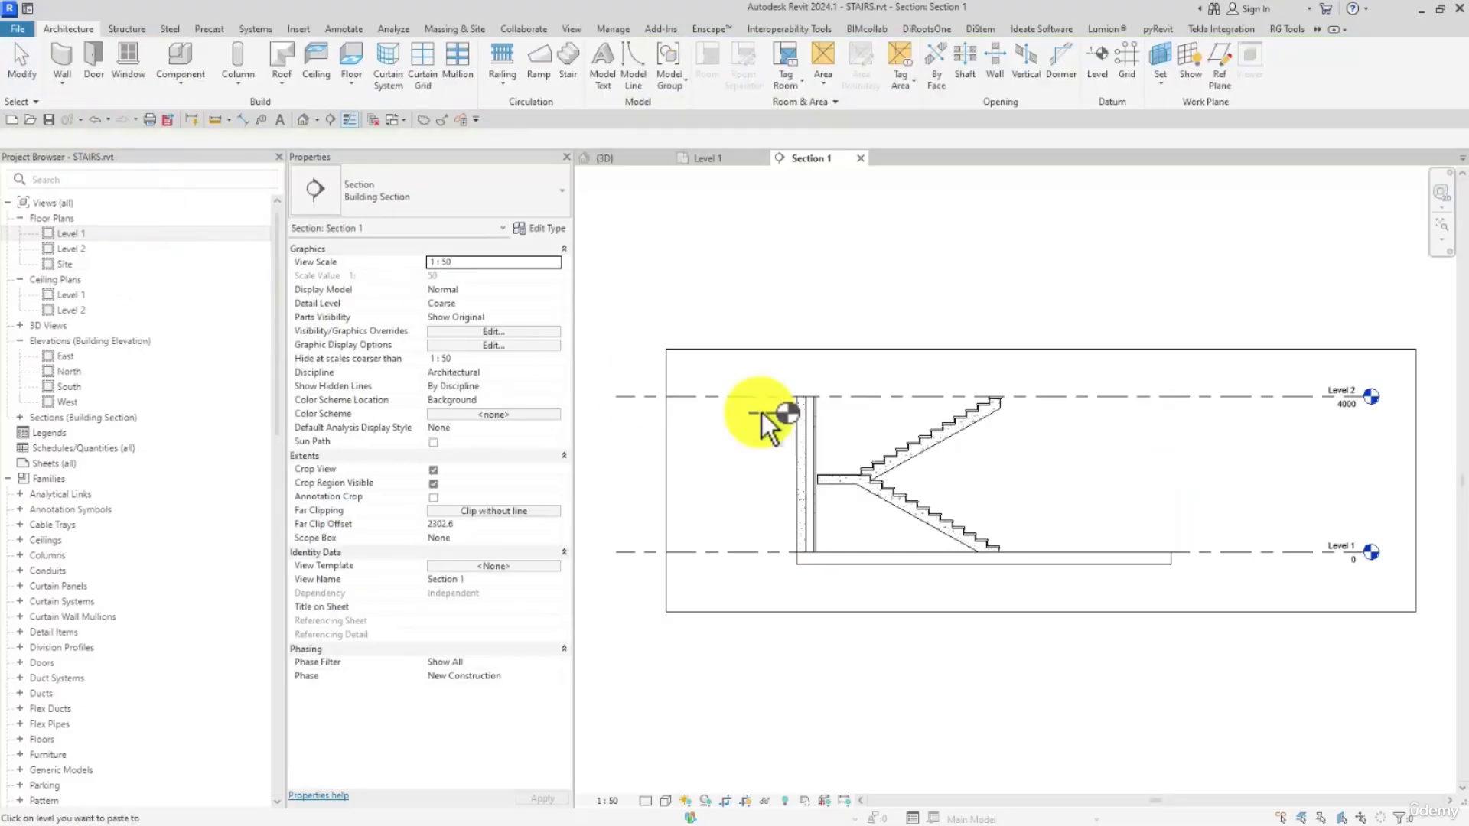
left_click(1077, 398)
left_click(1113, 467)
Examine how the top of the stair meets the Level 2 floor in the section and the 3D view
scroll(1021, 430, "up", 3)
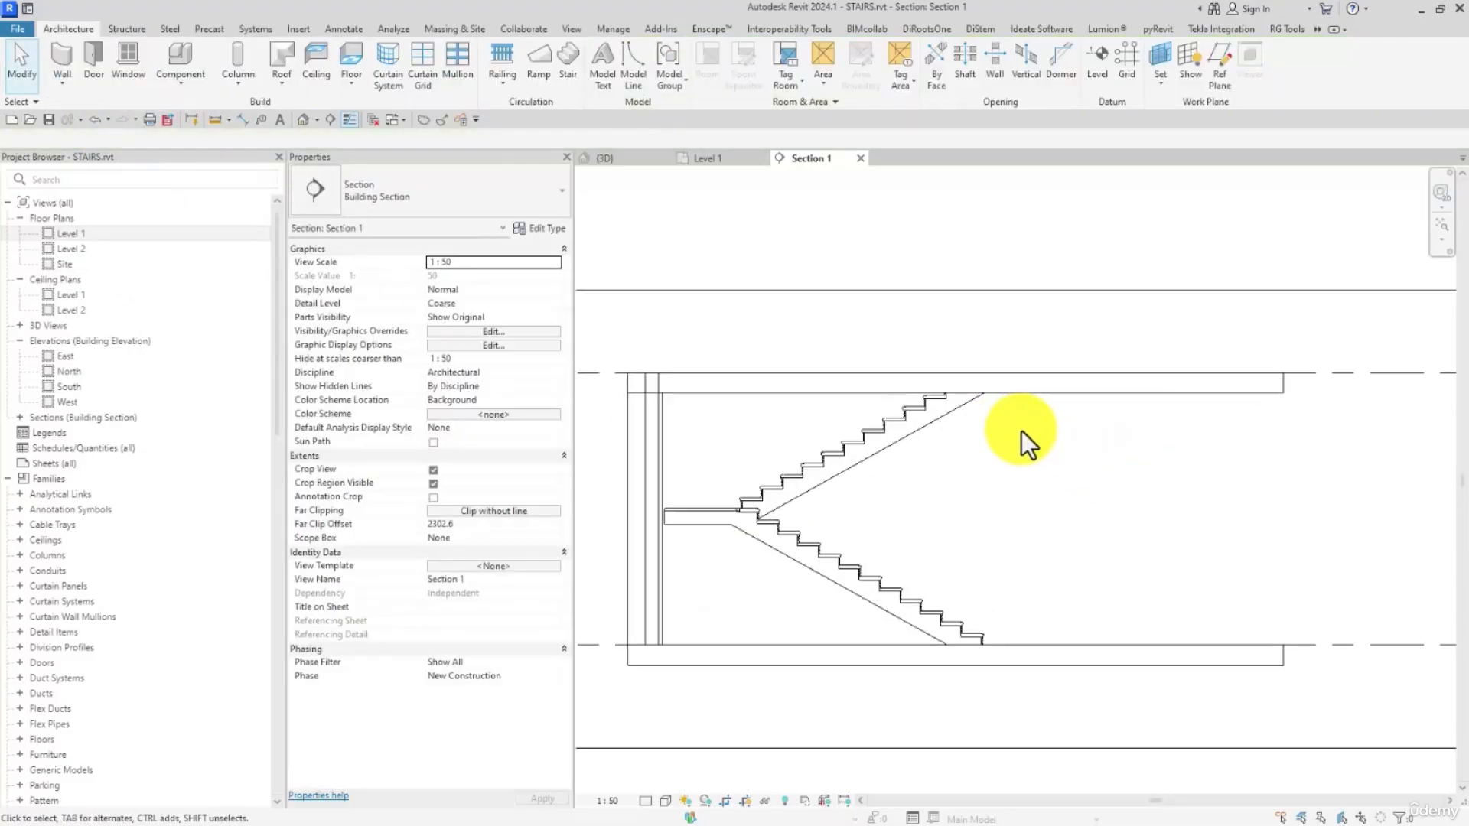
left_click(969, 407)
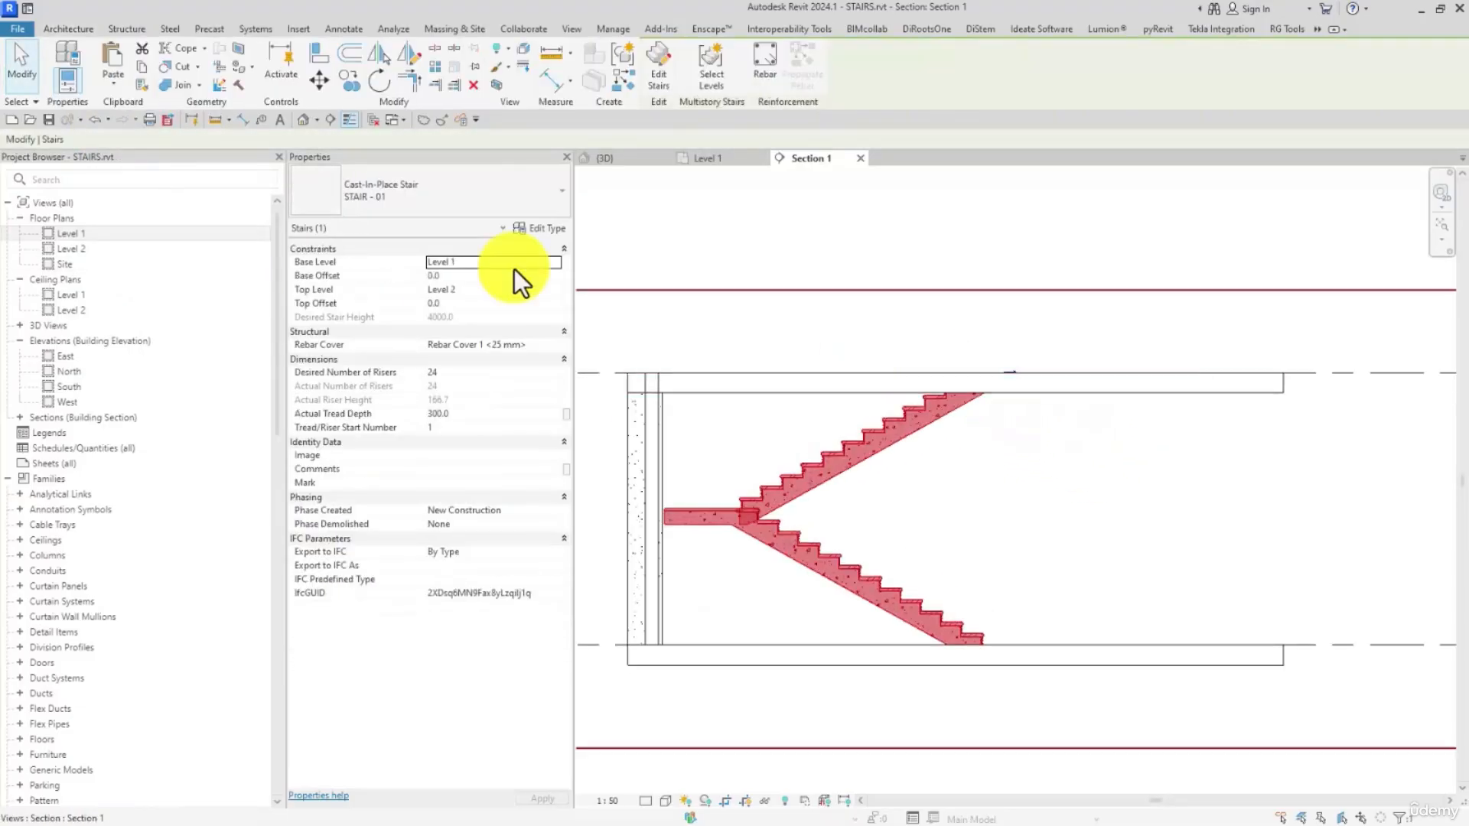
left_click(303, 119)
middle_click_drag(957, 420, 746, 336, "shift")
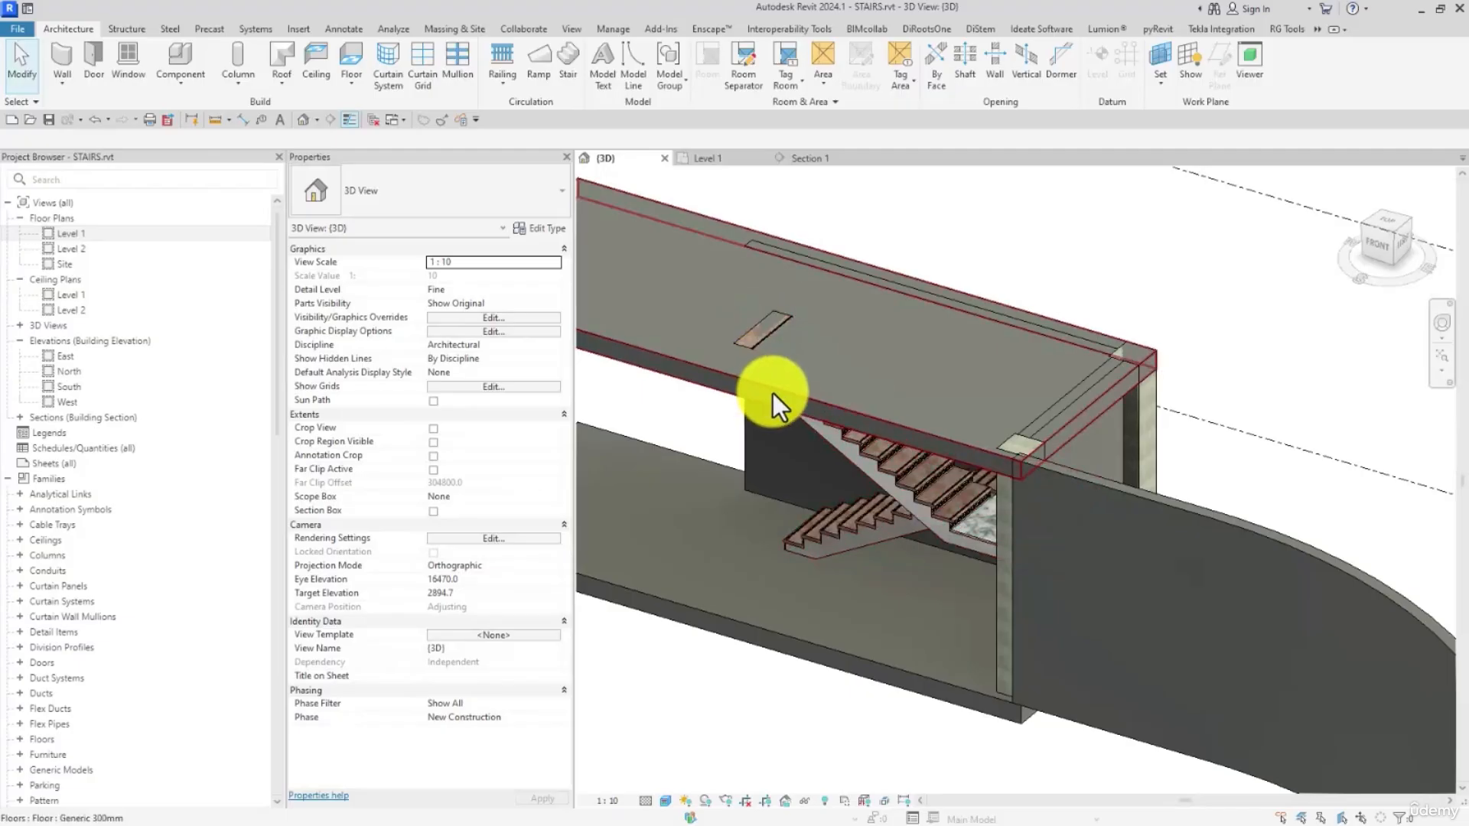
Edit the stair in 3D, try the upper run with End with Riser enabled and disable the option again
left_click(818, 435)
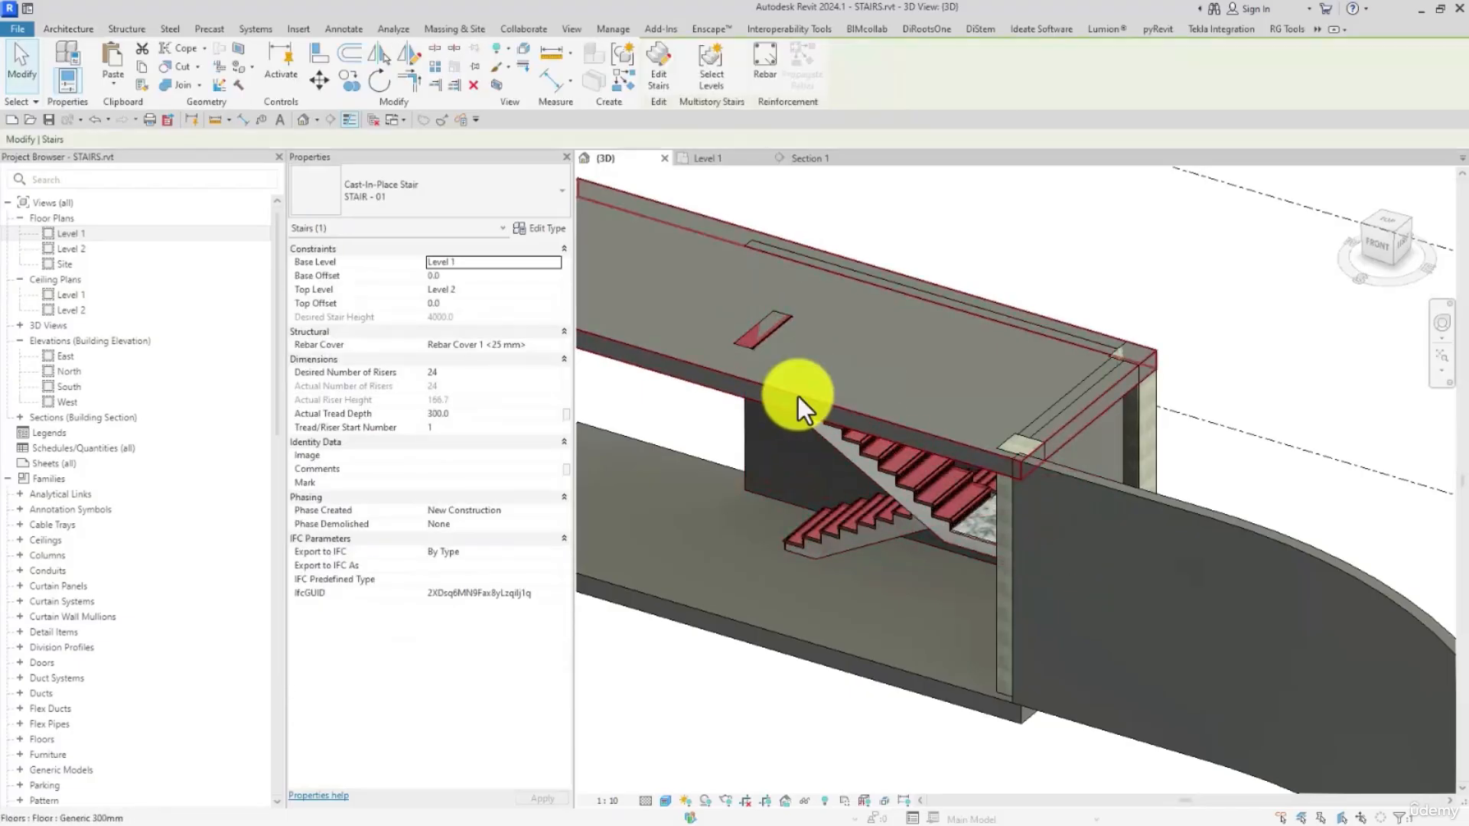
left_click(655, 66)
left_click(829, 439)
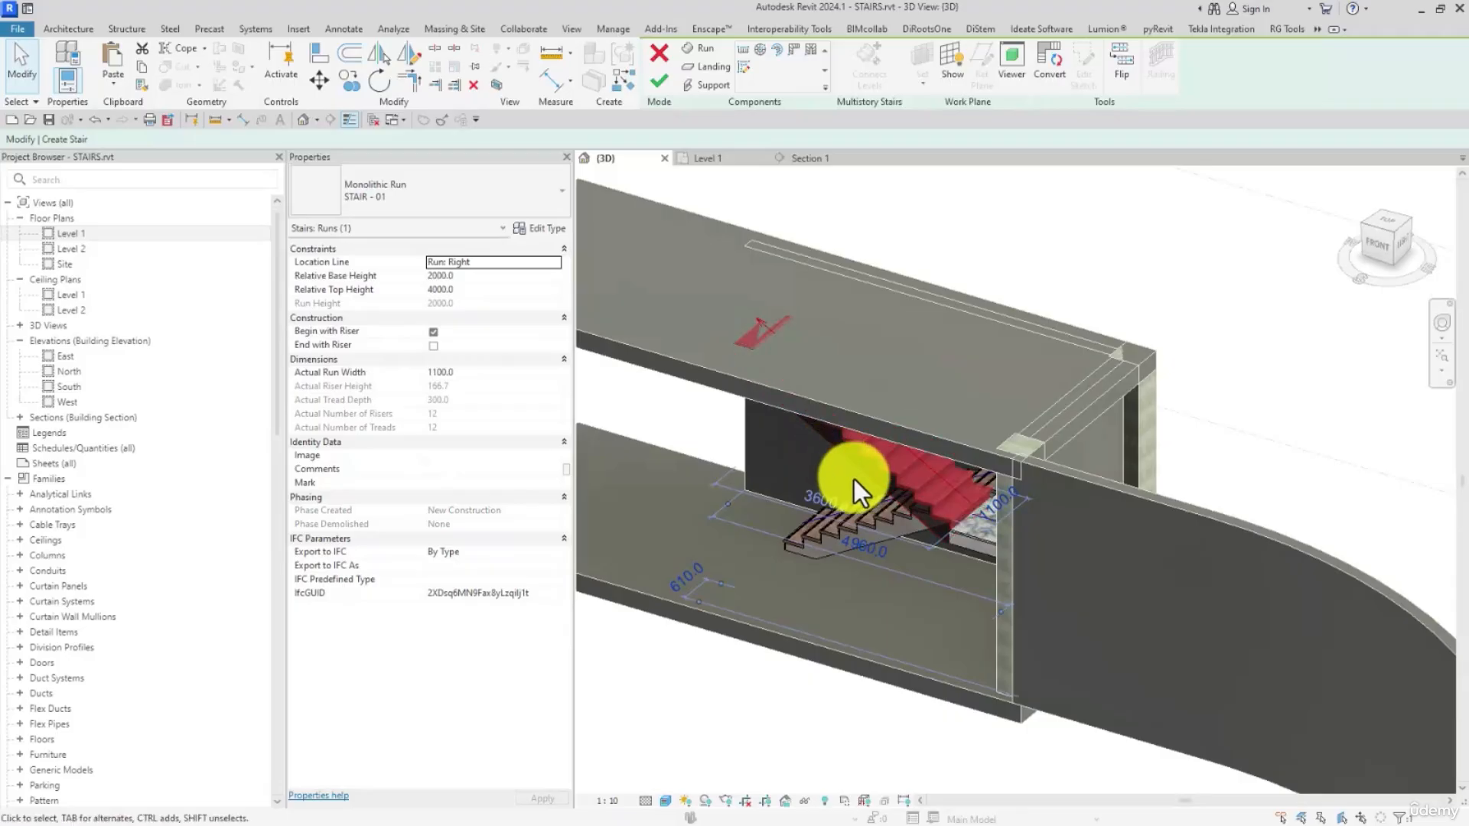
middle_click_drag(856, 489, 604, 383, "shift")
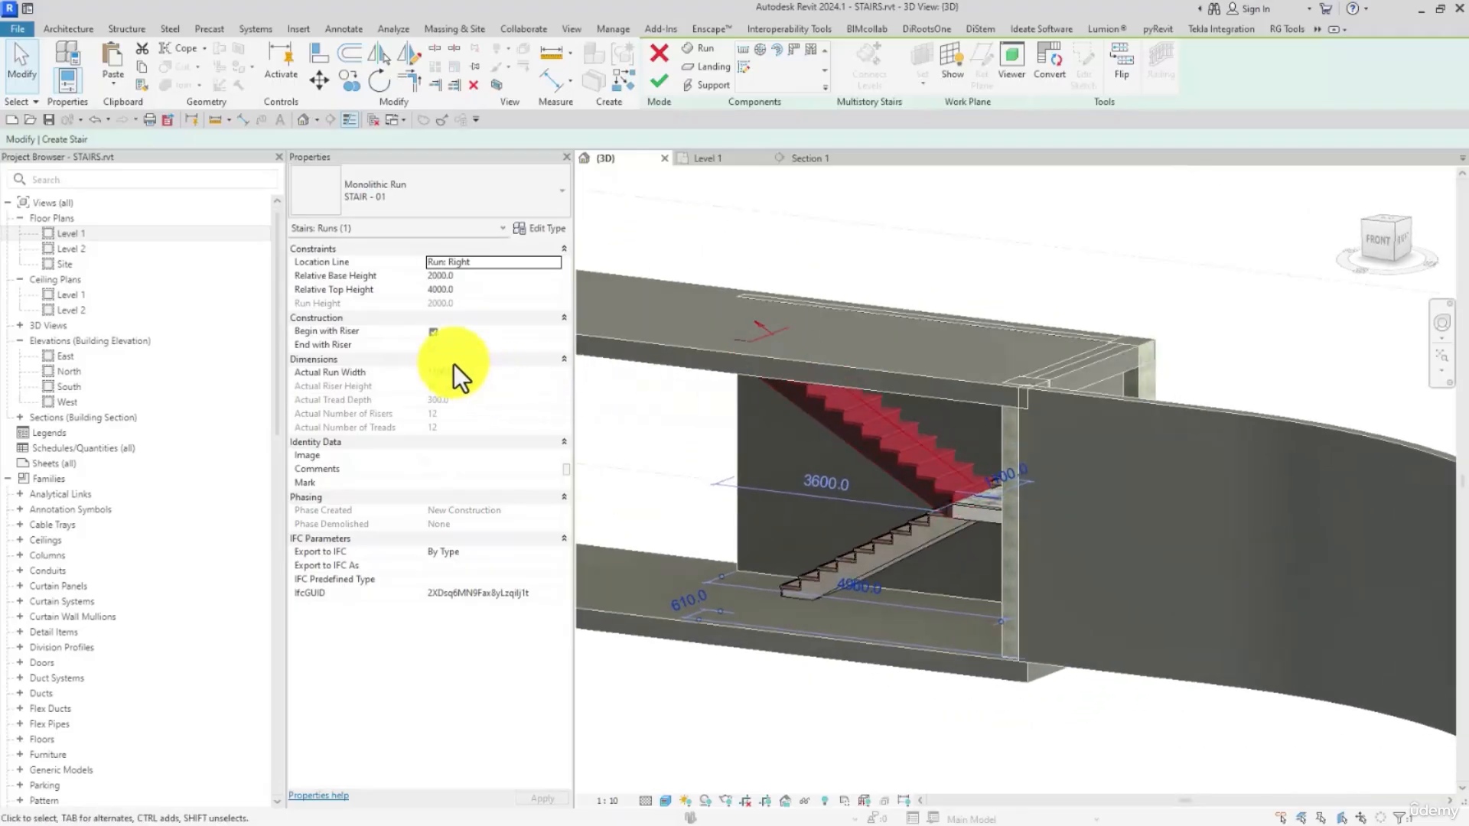
left_click(433, 346)
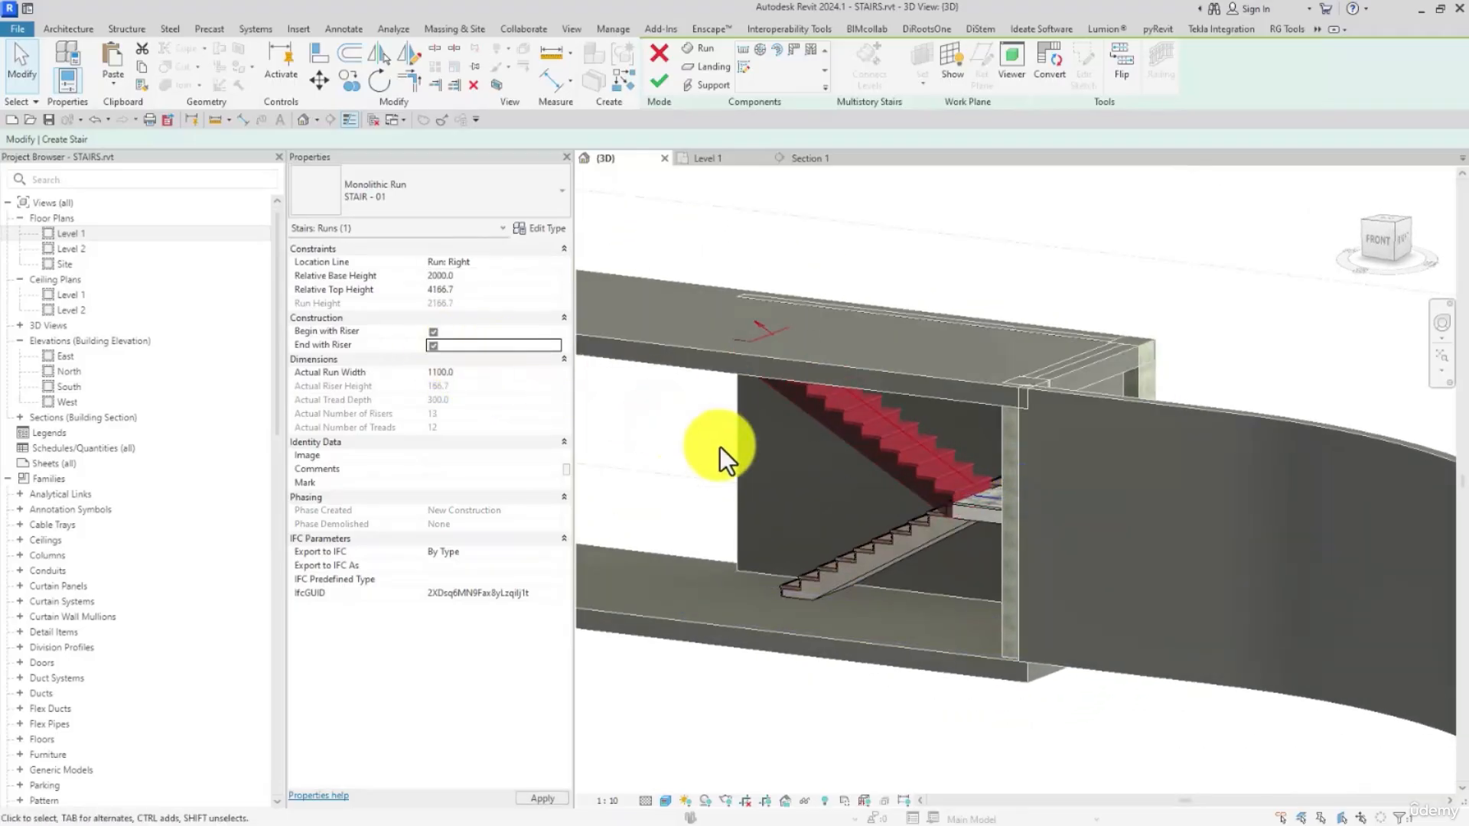
left_click(433, 346)
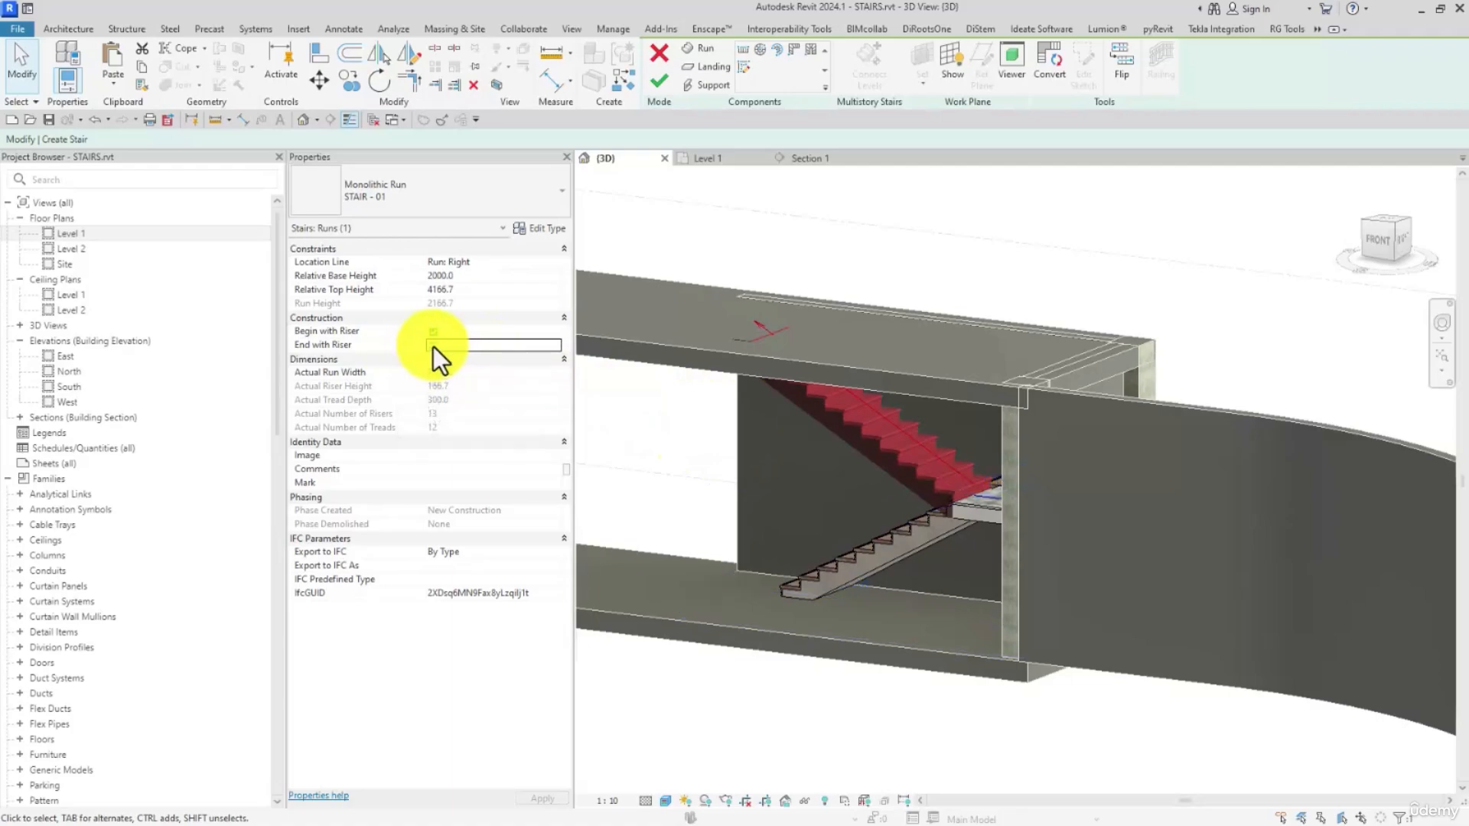
Check the upper run's Relative Top Height, finish the stair edit and view the stair between both floors from the front
left_click(456, 291)
left_click_drag(469, 291, 411, 291)
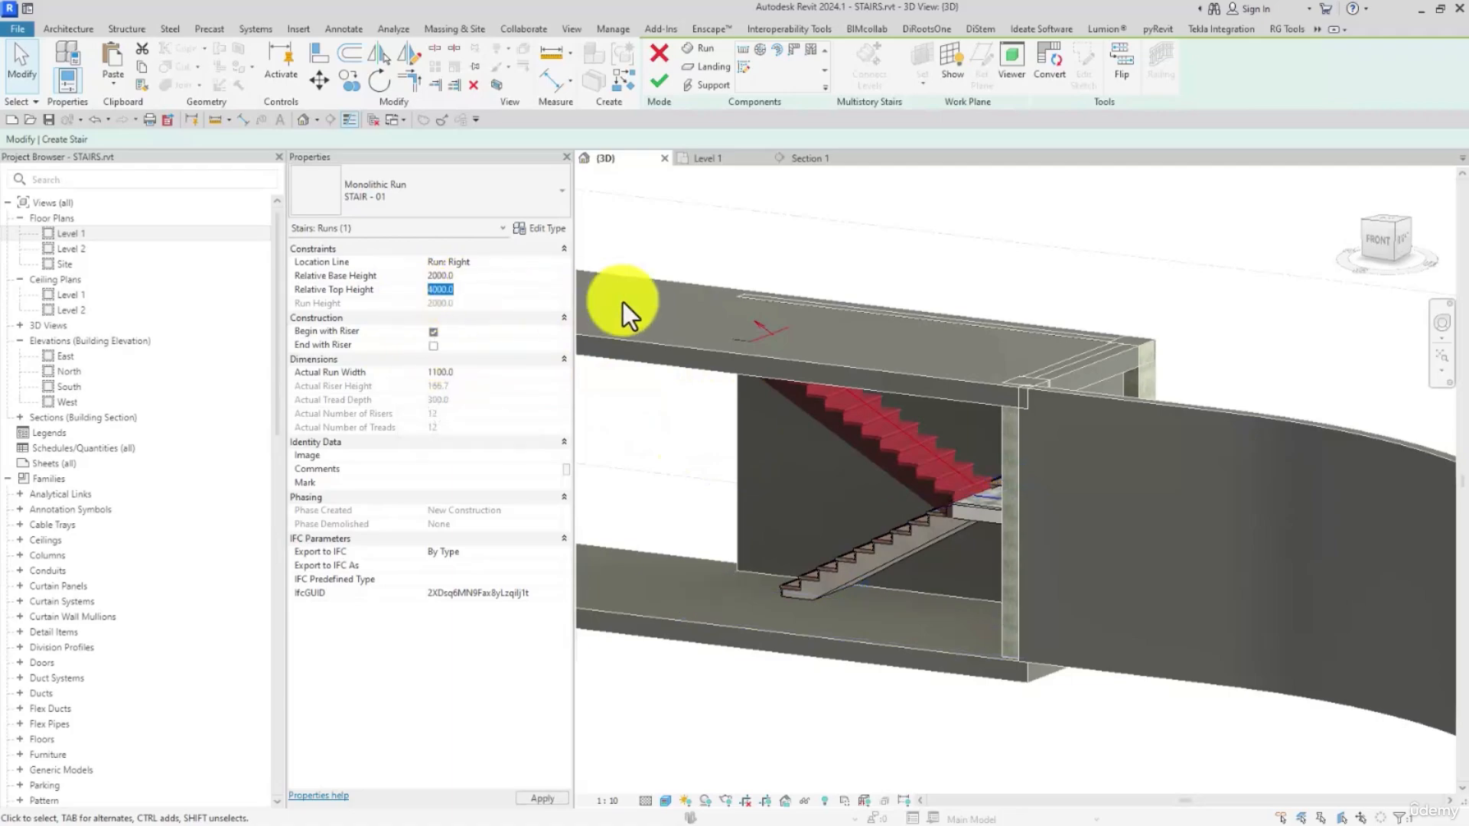
left_click(505, 288)
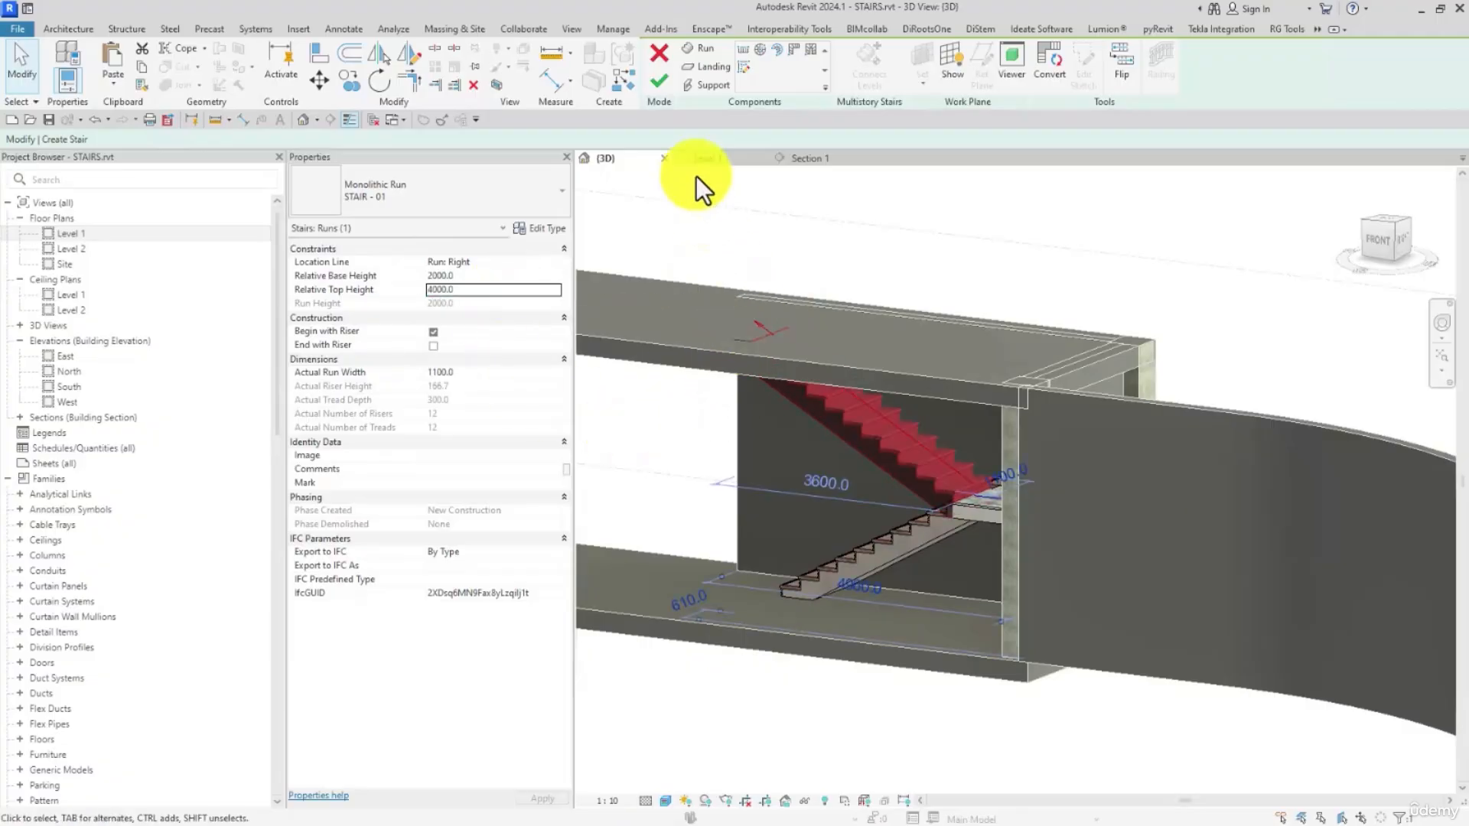
left_click(663, 79)
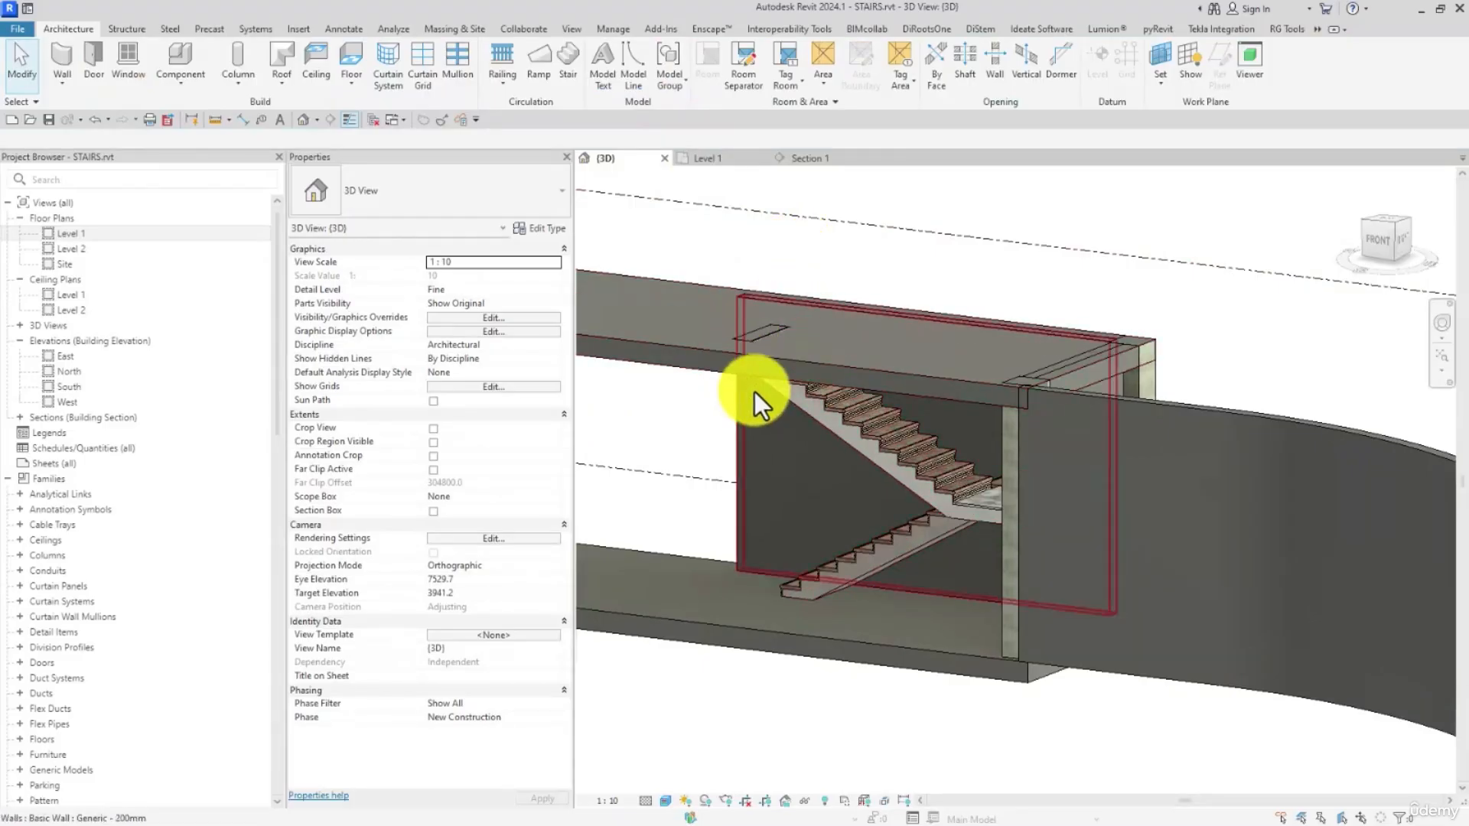
scroll(794, 343, "down", 2)
middle_click_drag(865, 489, 949, 467, "shift")
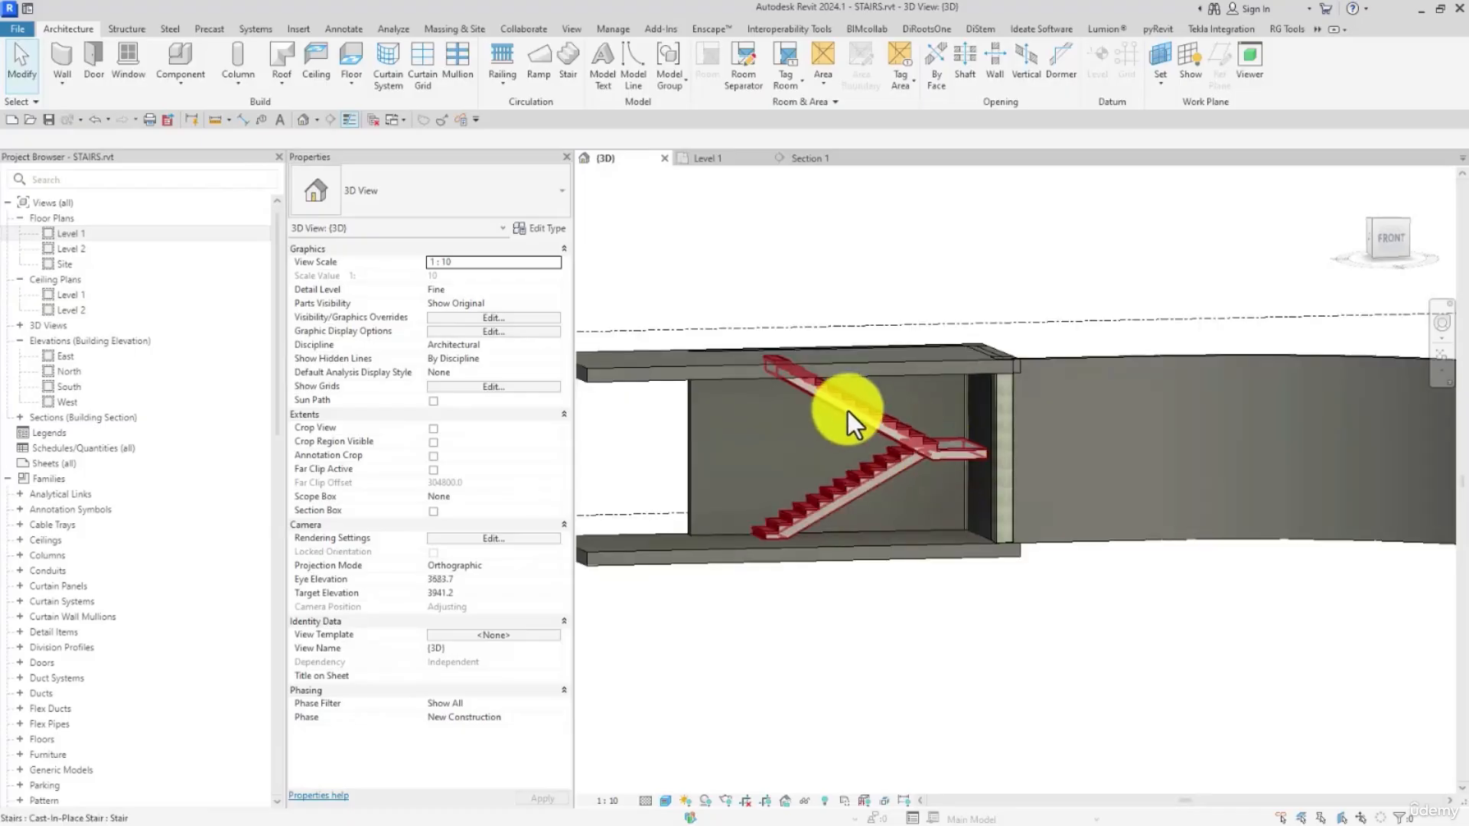